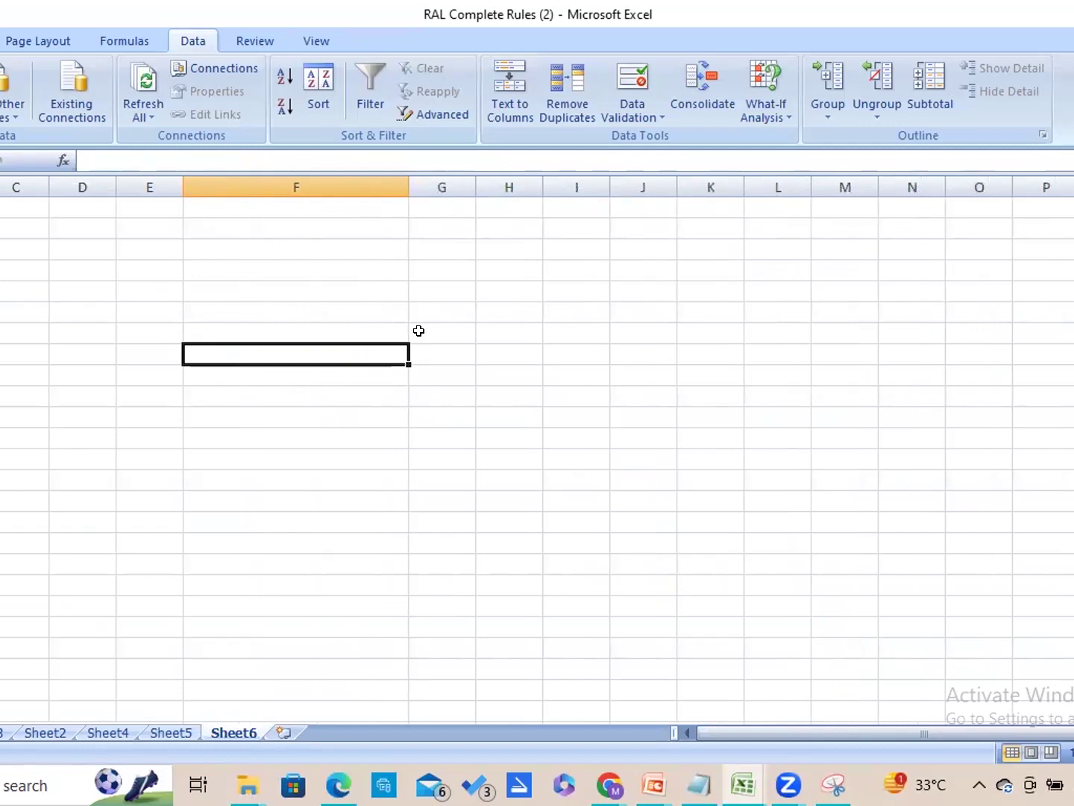
Step: Enter the heading Enterprise in the selected column F cell
text(Enterpi)
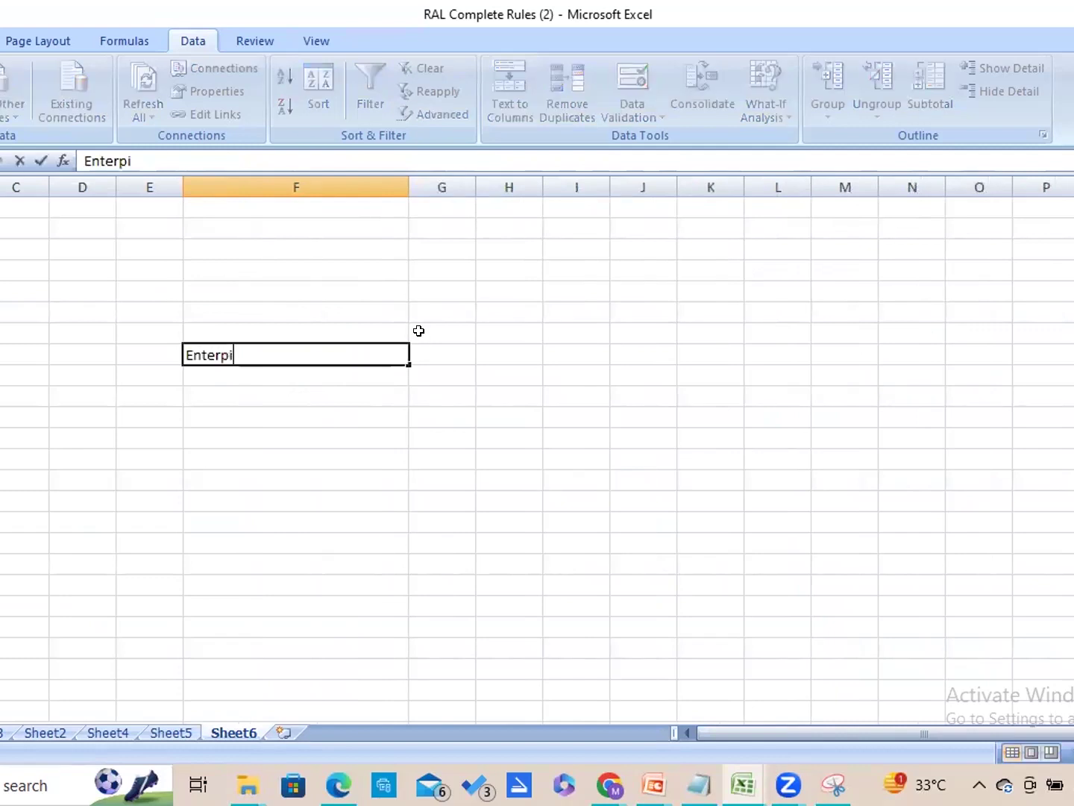
key(BackSpace)
text(rise)
key(Tab)
key(Tab)
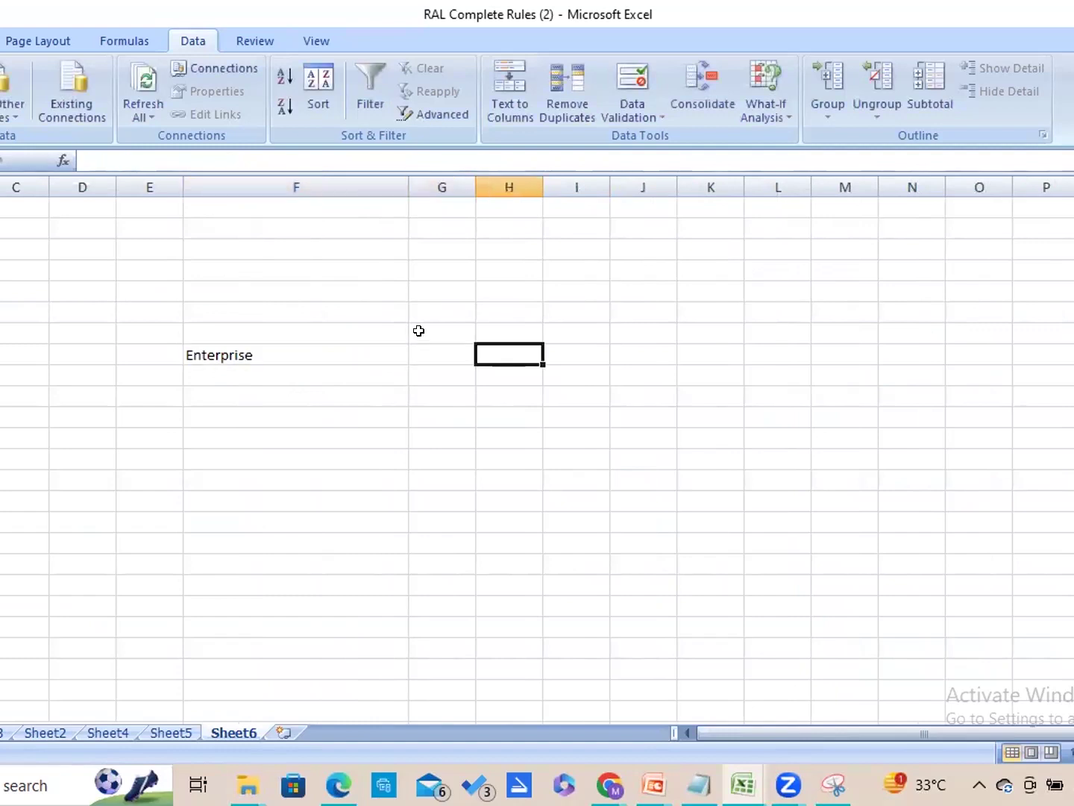
Step: Enter the note "Uppermost level, only one enterprise can exist in a system" in column H of the Enterprise row
text(Uppmer)
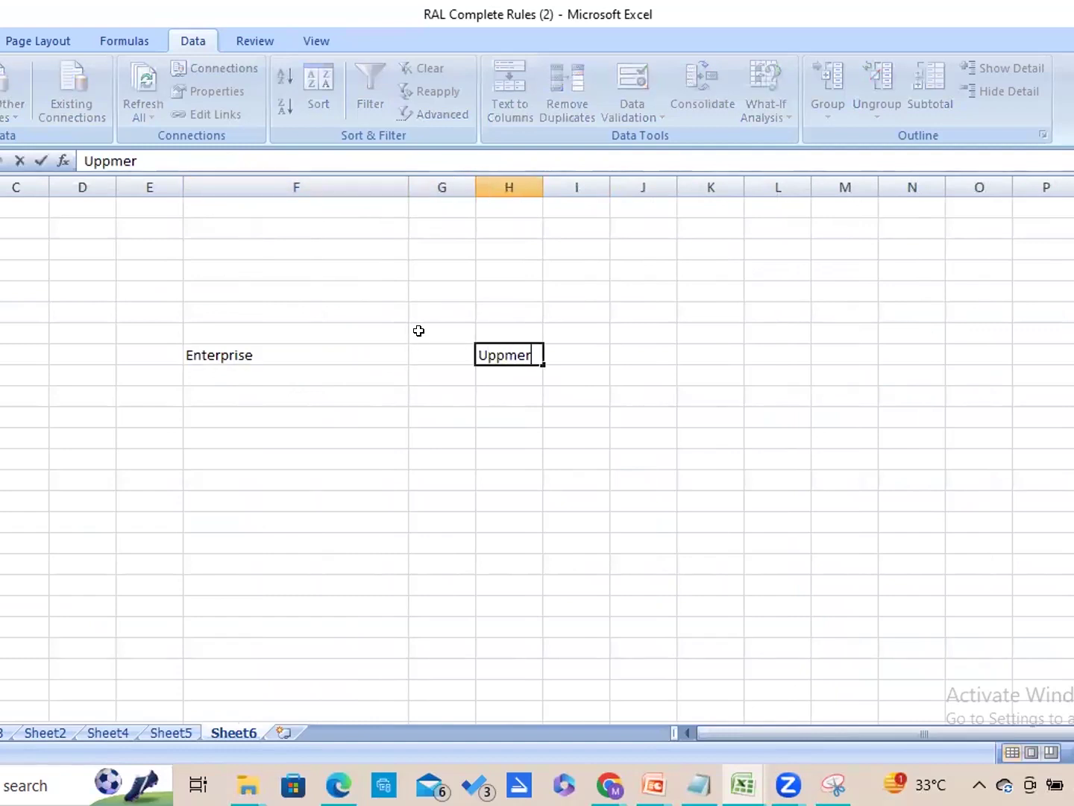
key(BackSpace)
key(BackSpace)
key(BackSpace)
text(ermost lev)
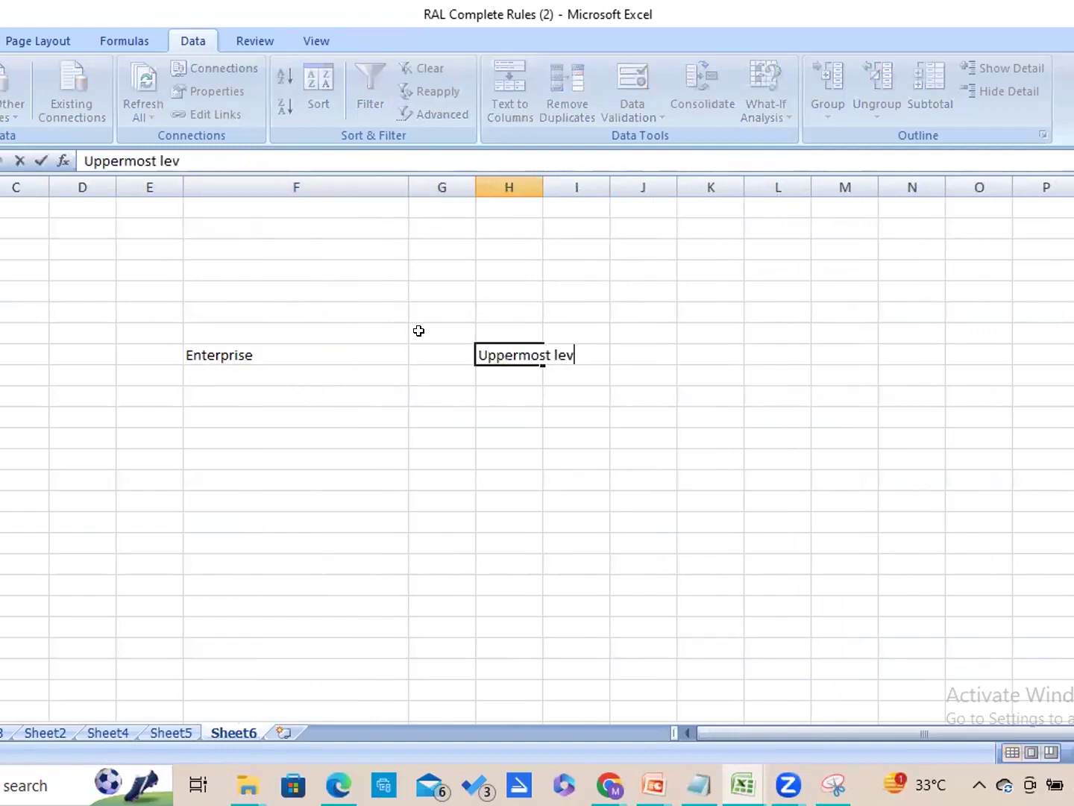
text(el, only one eterp)
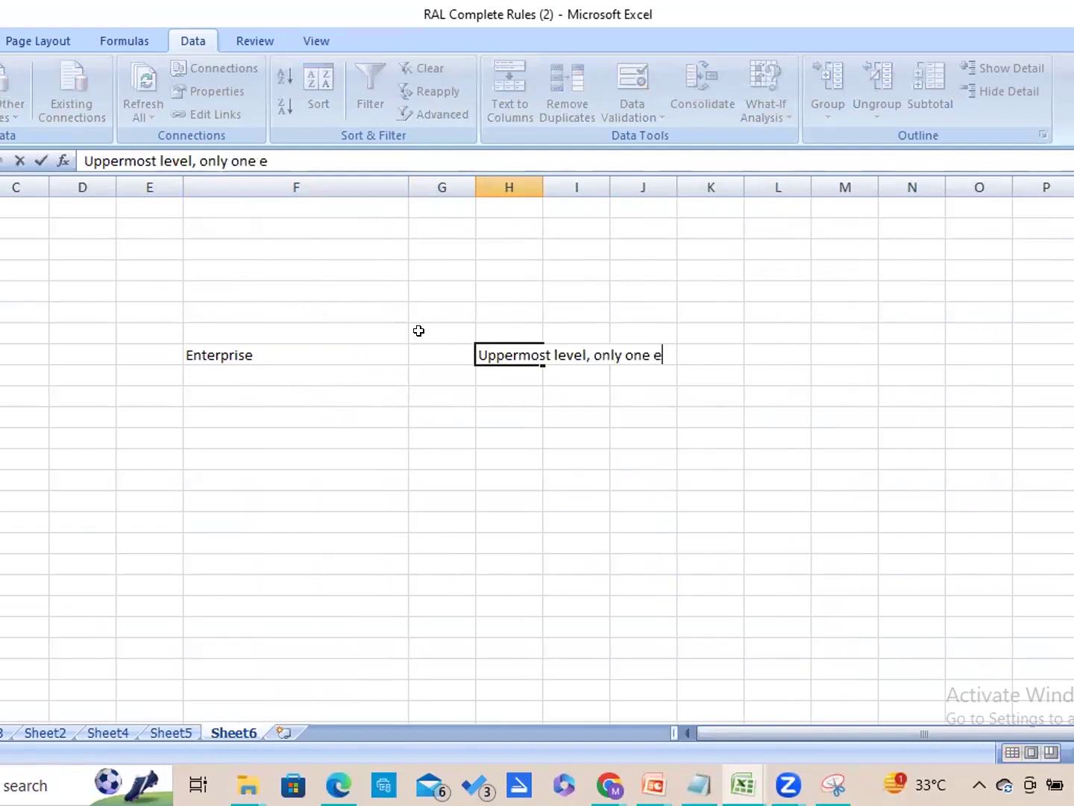
key(BackSpace)
key(BackSpace)
key(BackSpace)
key(BackSpace)
text(nterprise can exi)
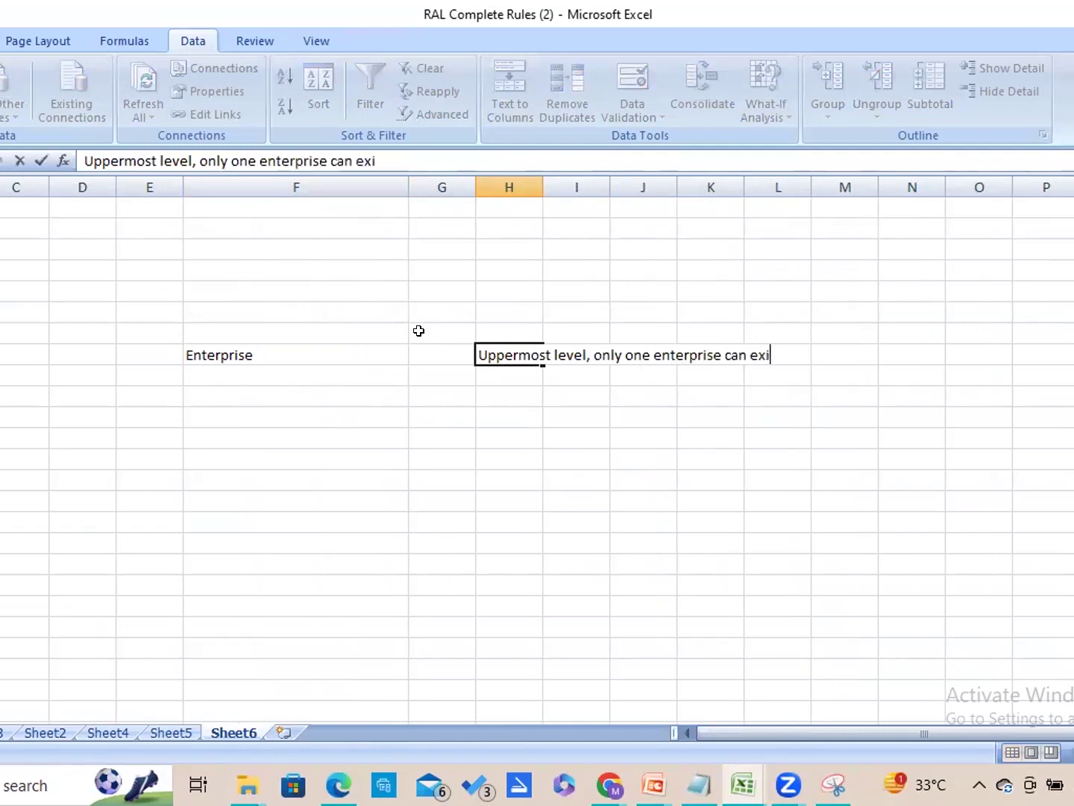
text(st in a system)
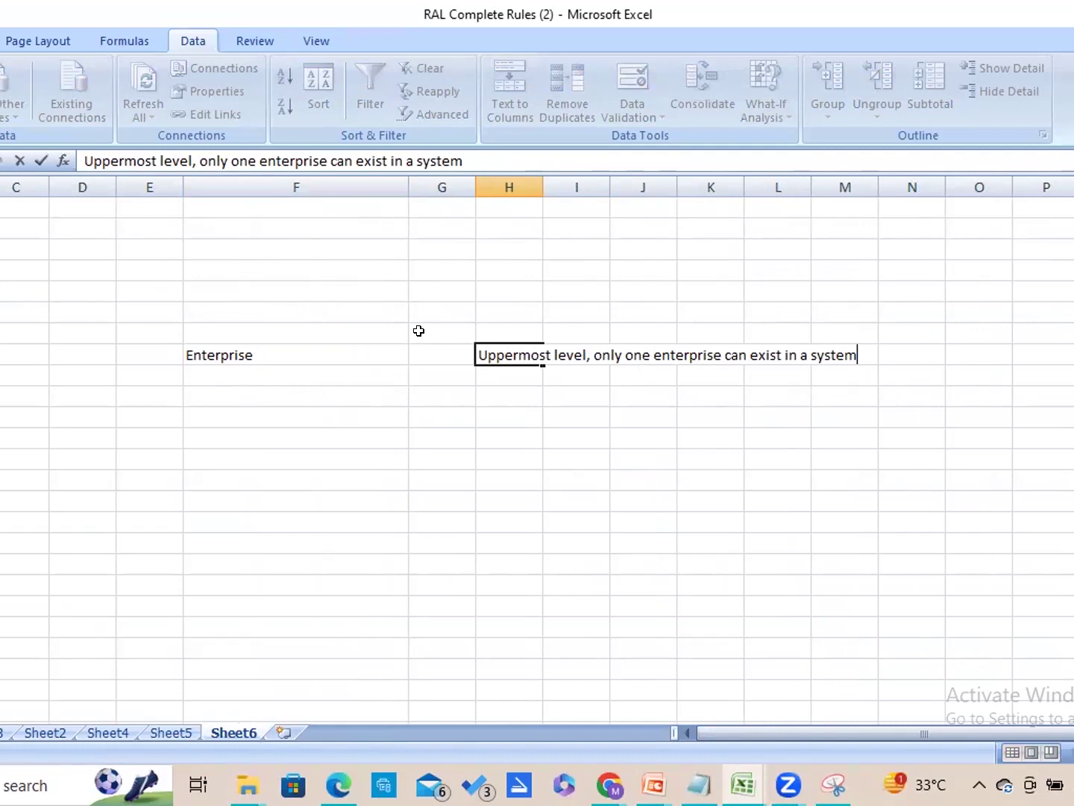
Step: Enter Division in columns E and F of the row directly below Enterprise
click(339, 375)
key(Left)
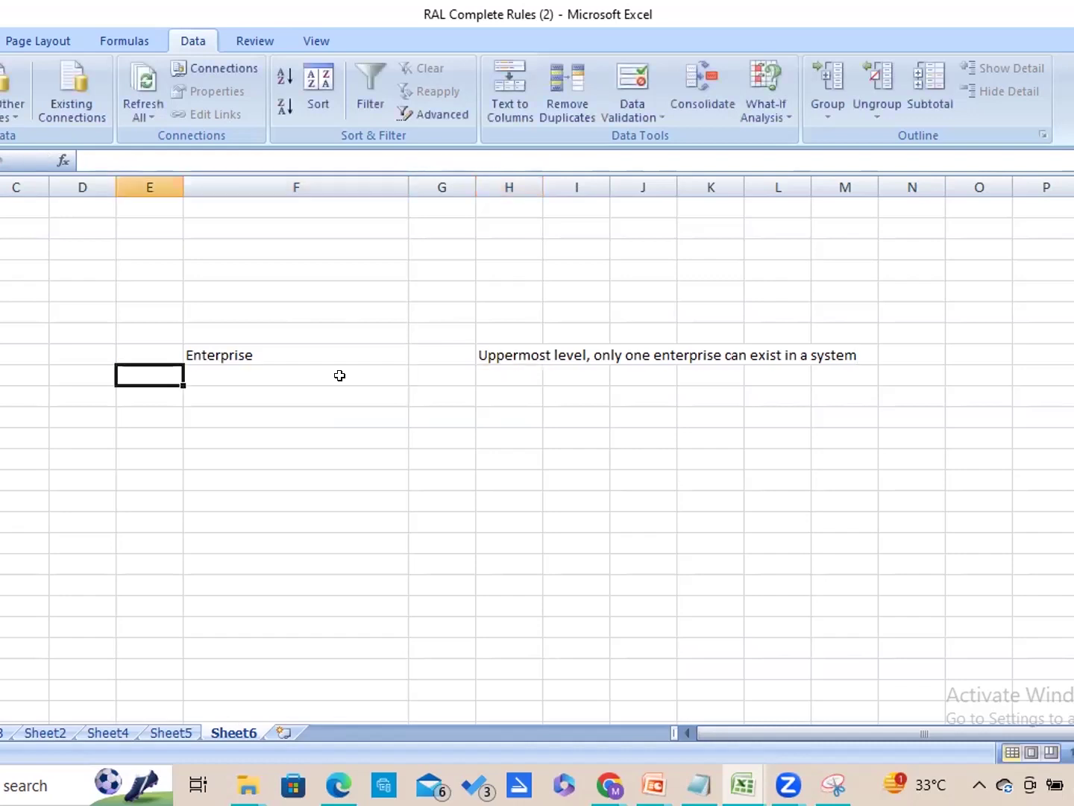
text(Division)
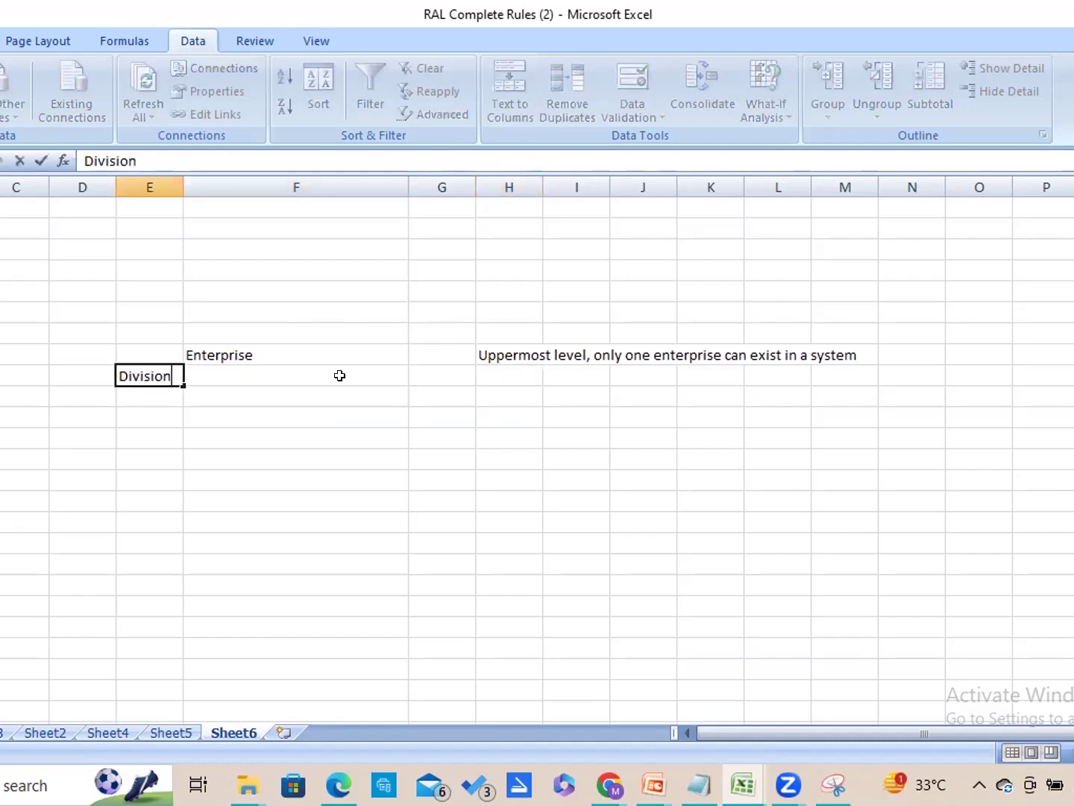
key(Tab)
text(Division)
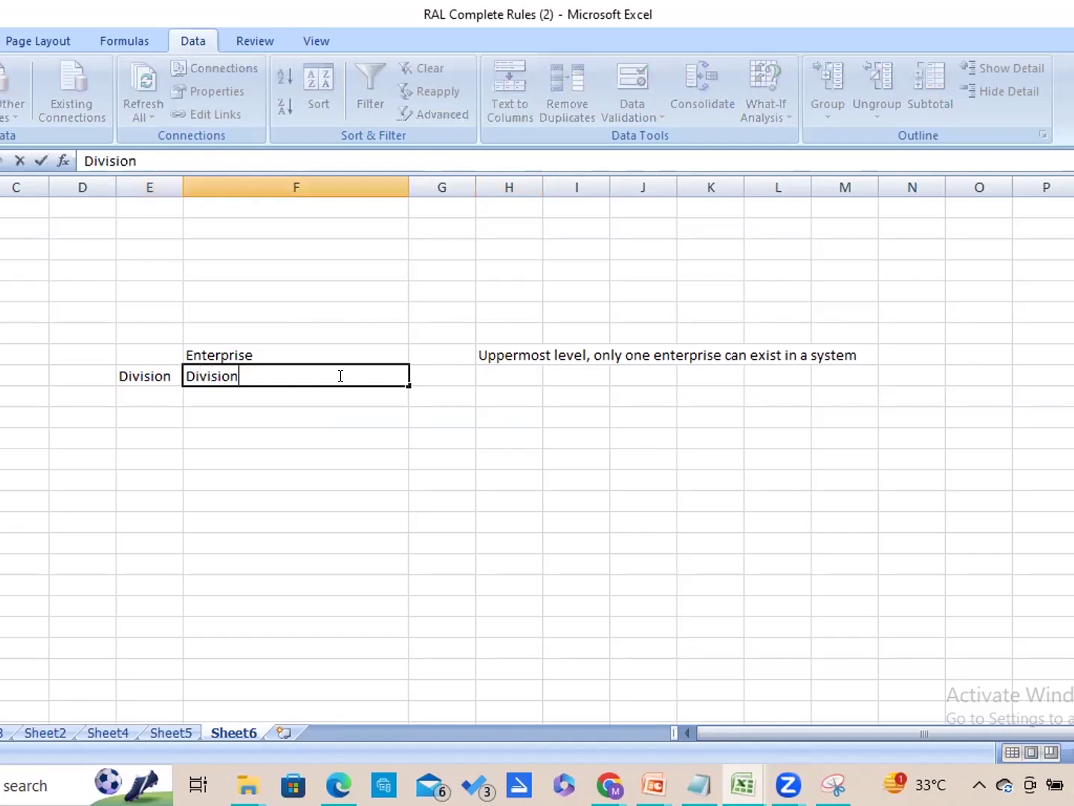
Step: Enter Legal Entity in column E below Division and begin a Legal entry beside it in column F
key(Return)
key(Left)
text(Le)
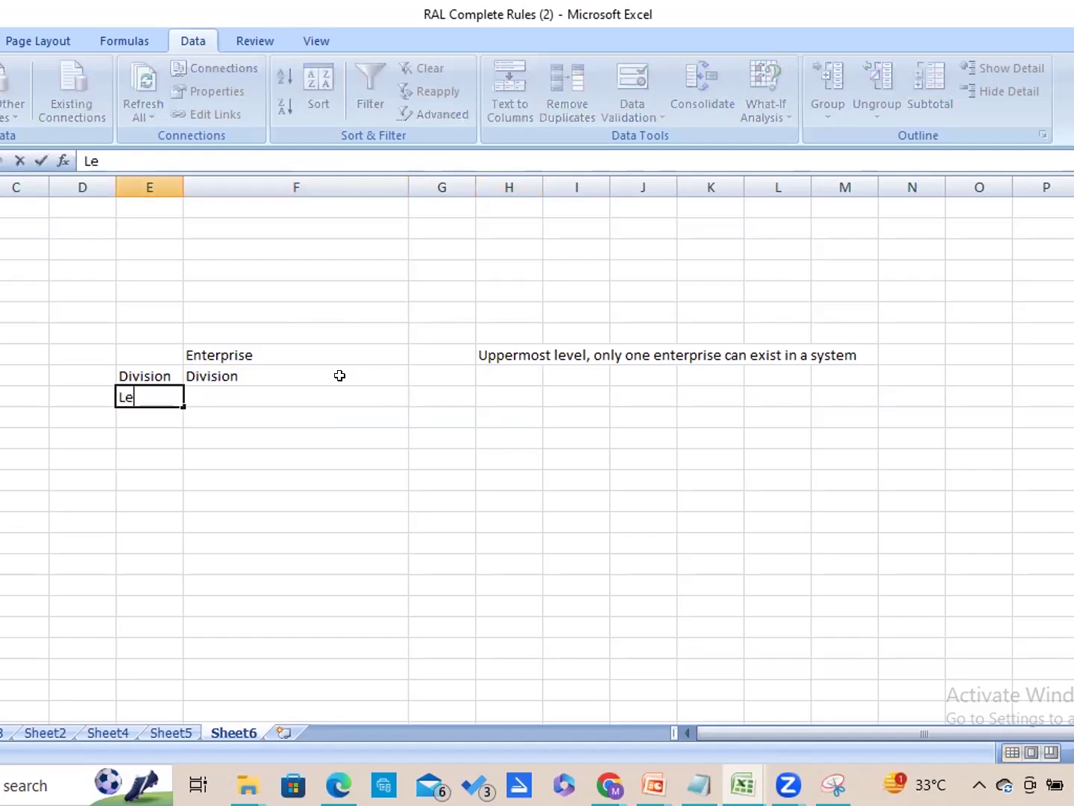
text(gal Entity)
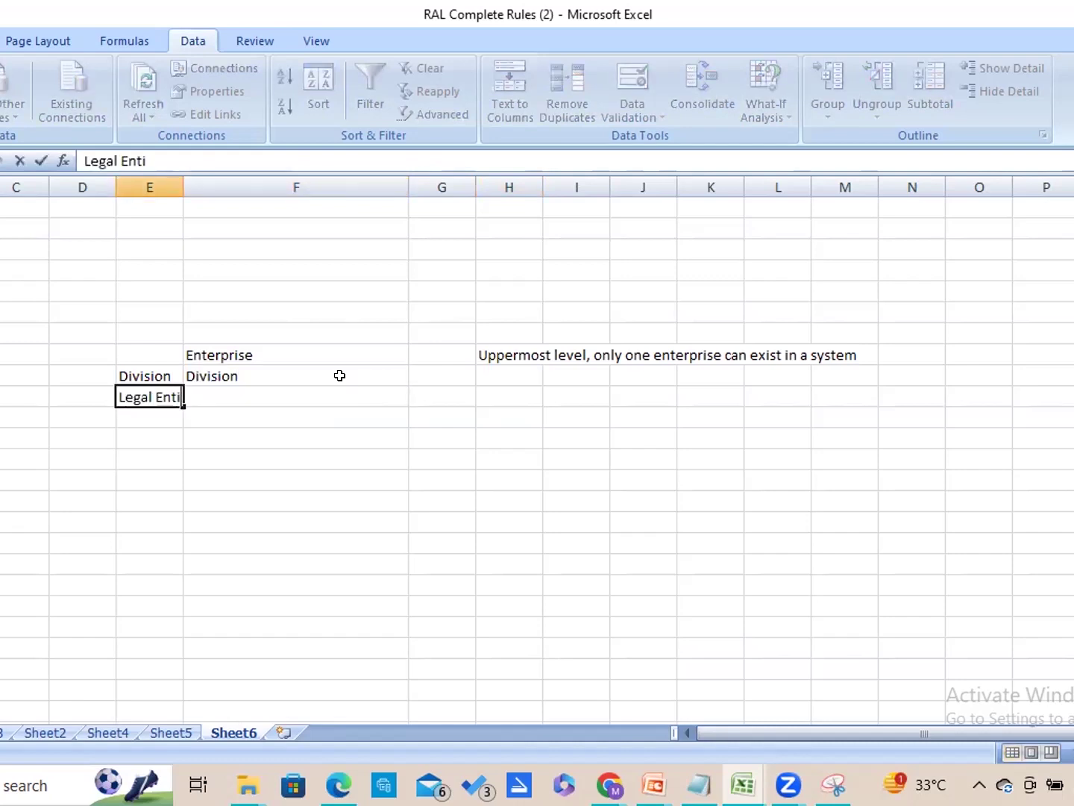
key(Tab)
text(Legal)
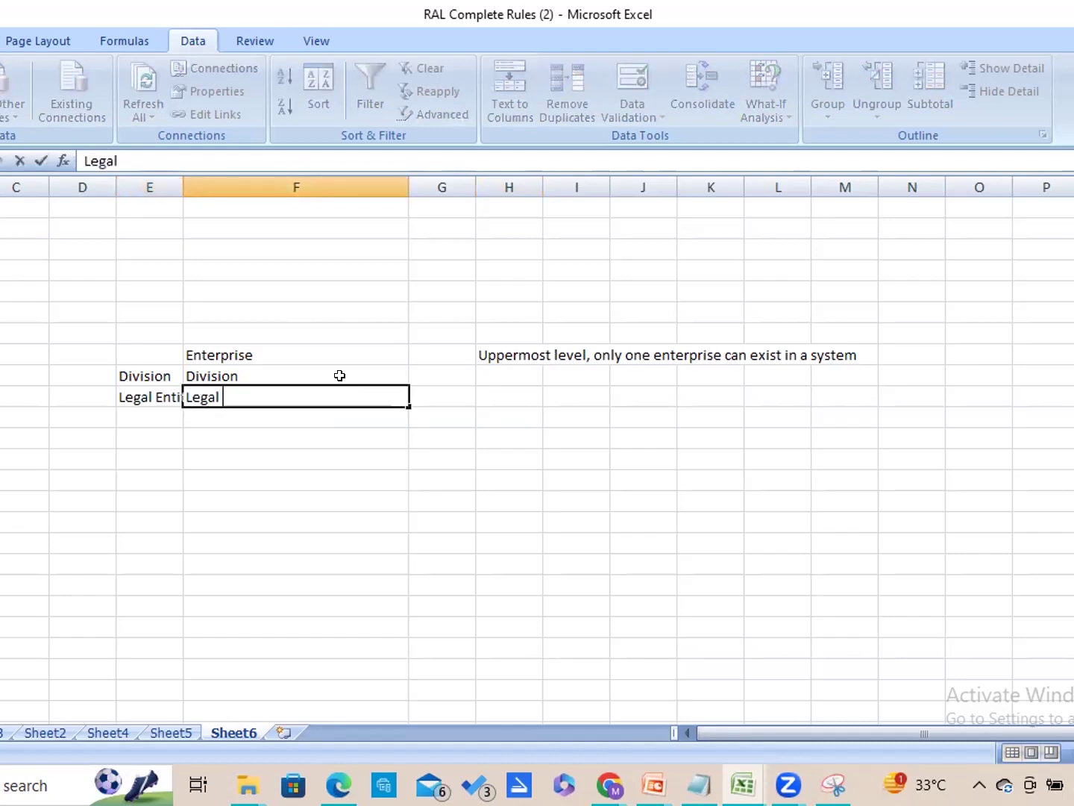
Step: Enter Ledger below Division in columns E and F, replacing the Legal Entity text
key(BackSpace)
key(BackSpace)
key(BackSpace)
key(BackSpace)
text(edger)
key(Escape)
key(Left)
text(Ledger)
key(Right)
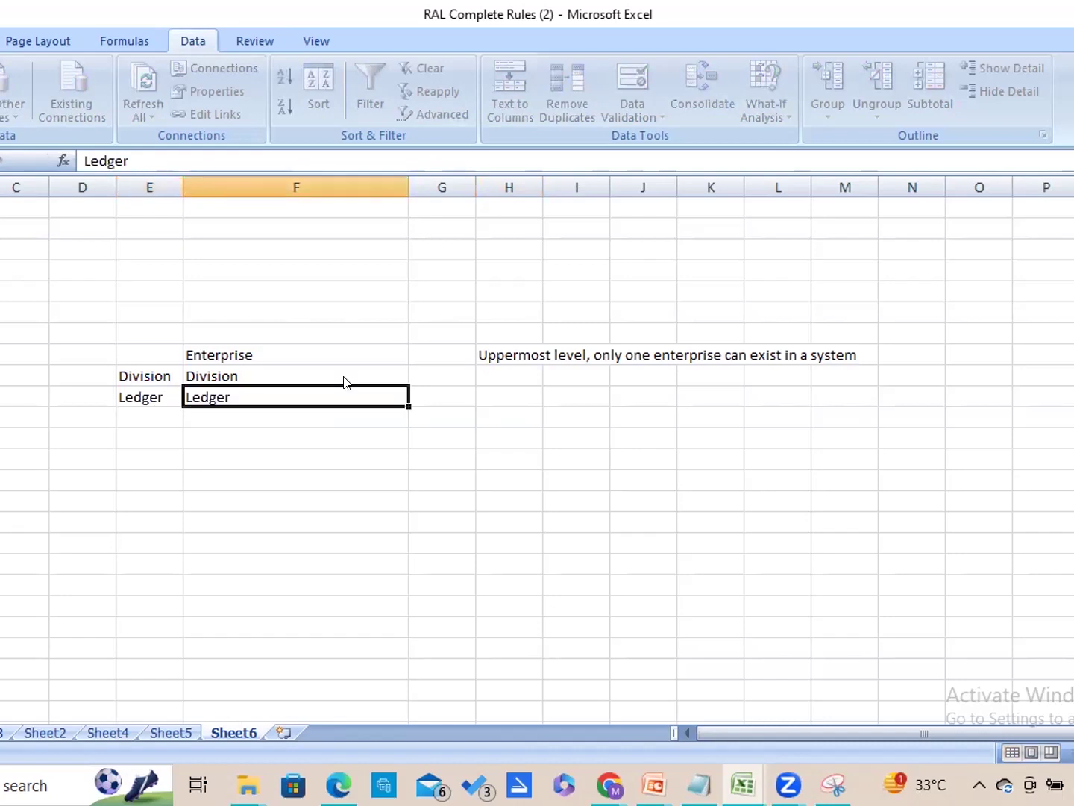
Step: Fill column G with Ledger in the Ledger row and Division in the row above it
key(Right)
text(Le)
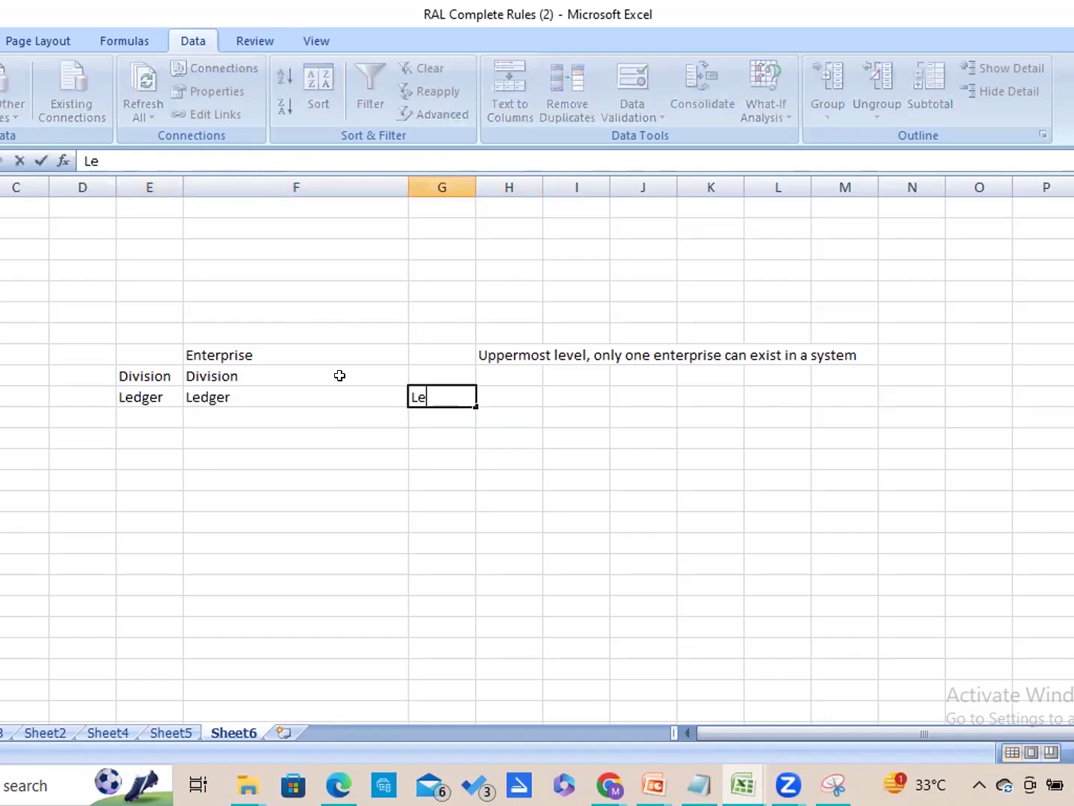
text(dger)
key(Up)
text(Division)
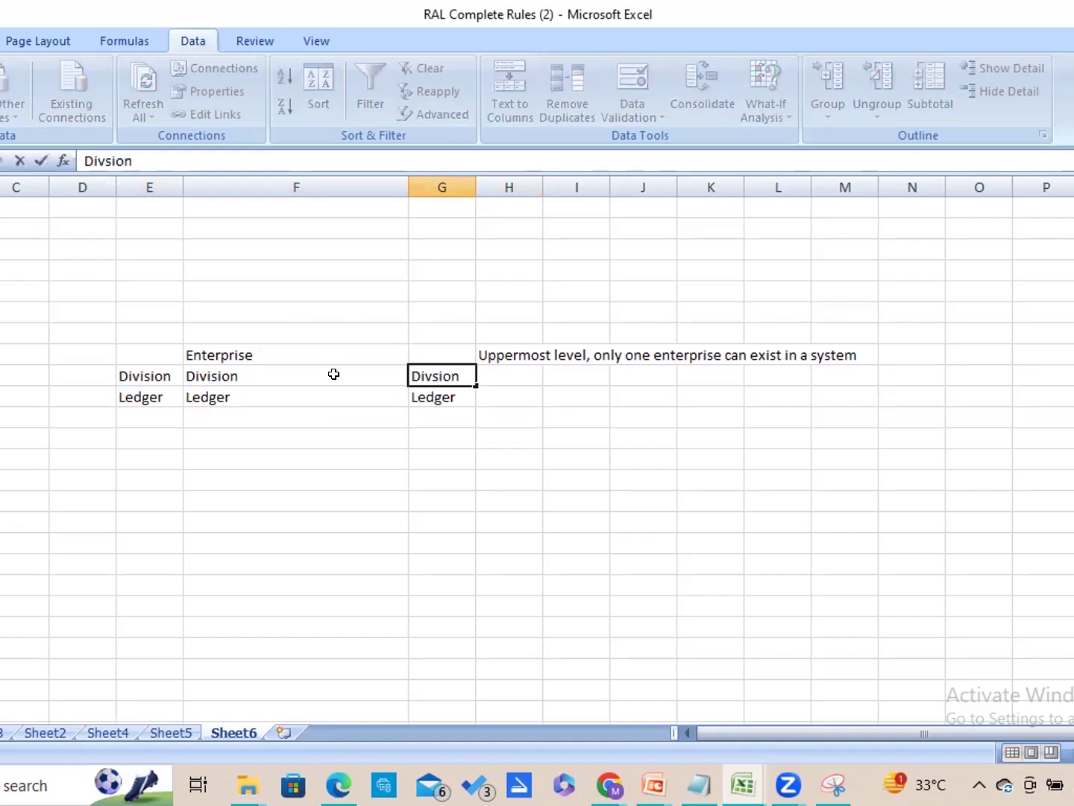
key(Down)
Step: Enter BU in columns E, F and G of the row below Ledger
key(Left)
key(Left)
key(Down)
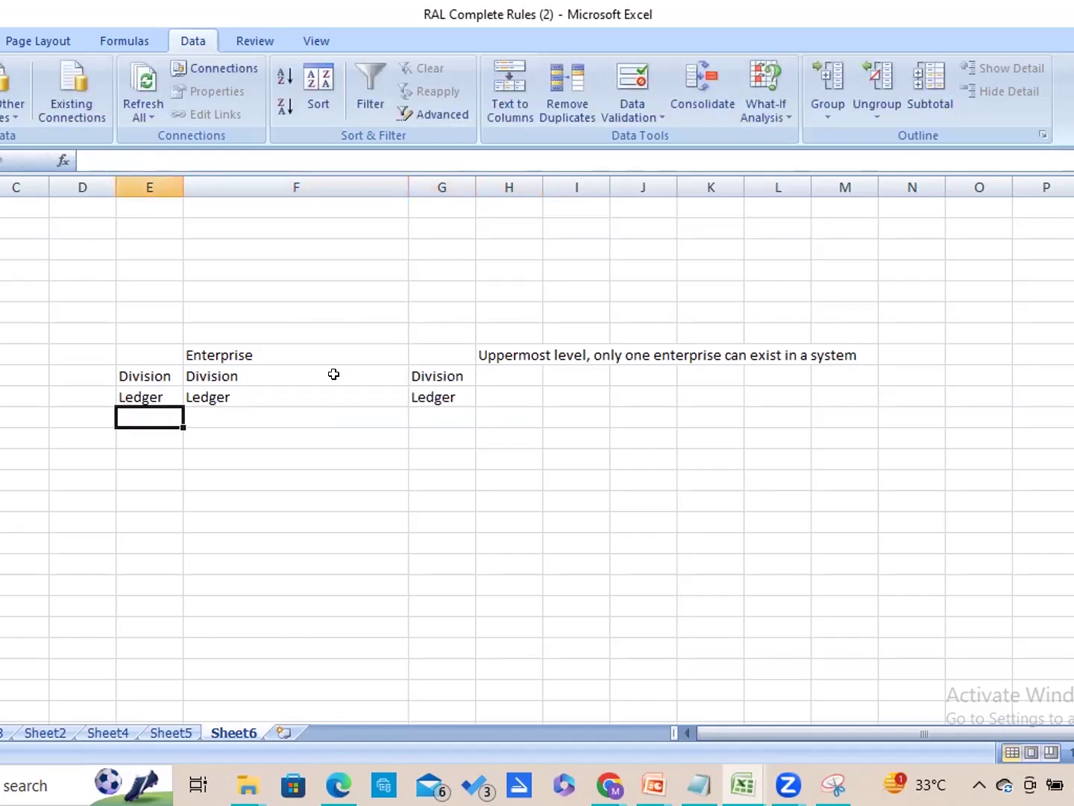
text(BU)
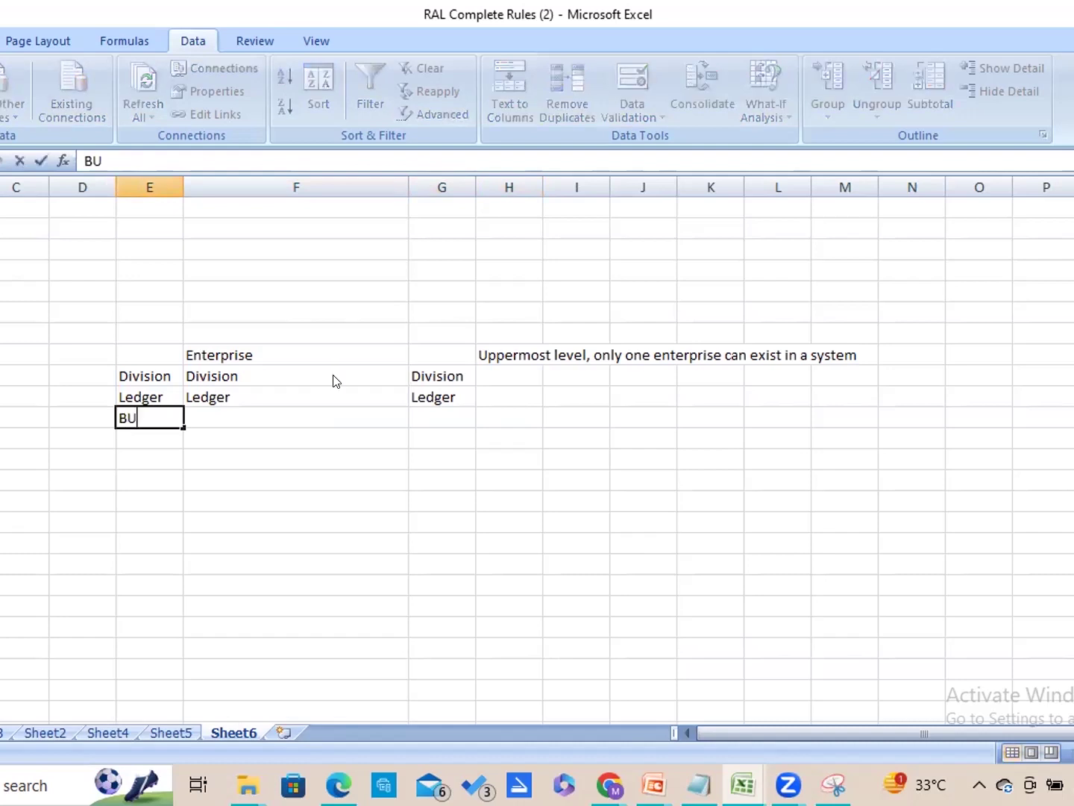
key(Right)
text(BU)
key(Right)
text(BU)
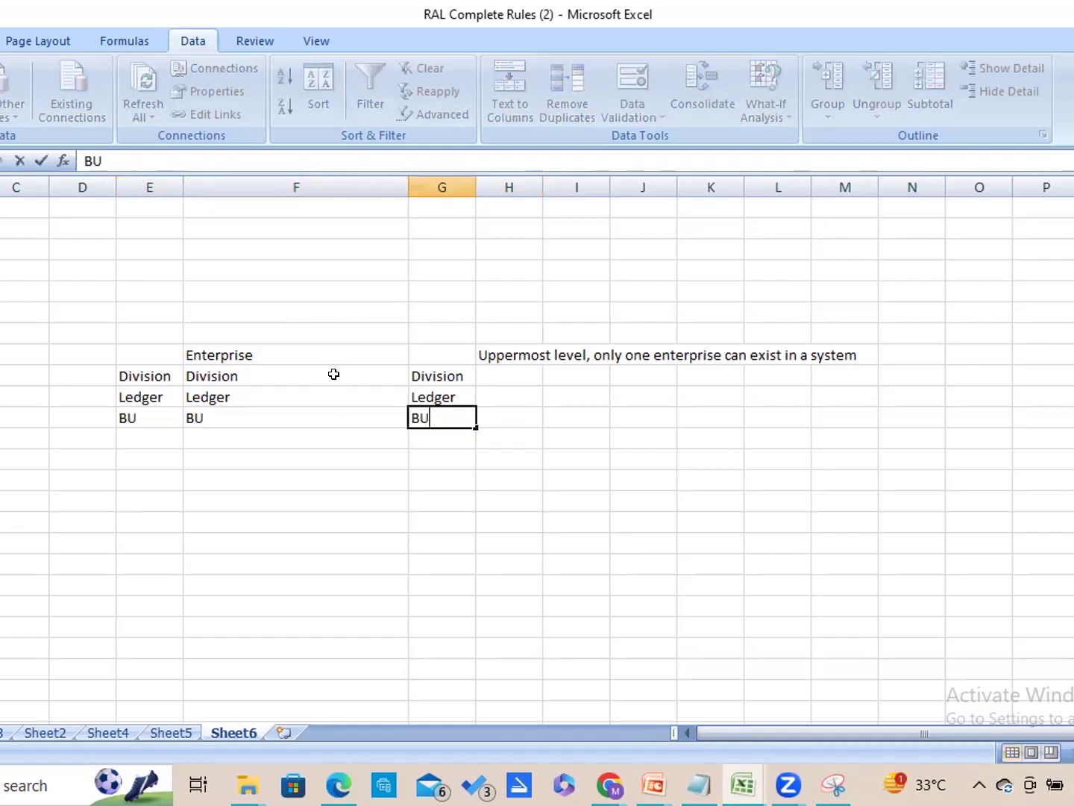
Step: Enter LE in column F directly below BU, without the autocompleted Ledger text
key(Down)
key(Left)
text(LE)
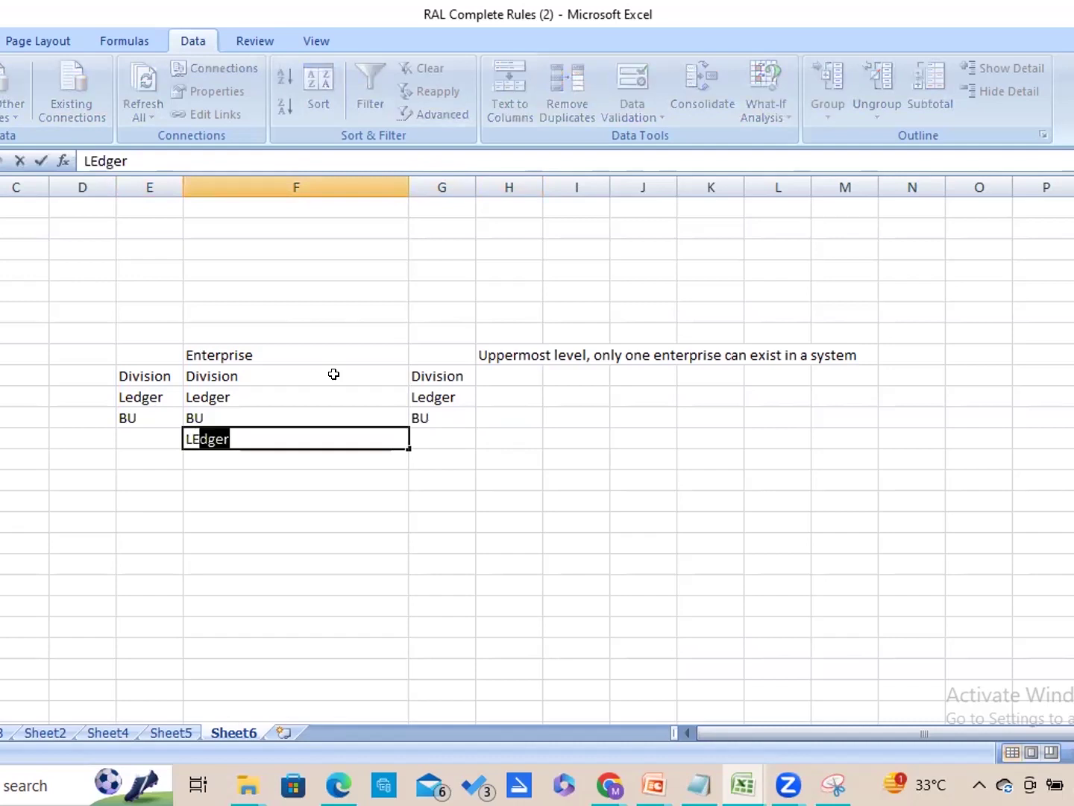
key(BackSpace)
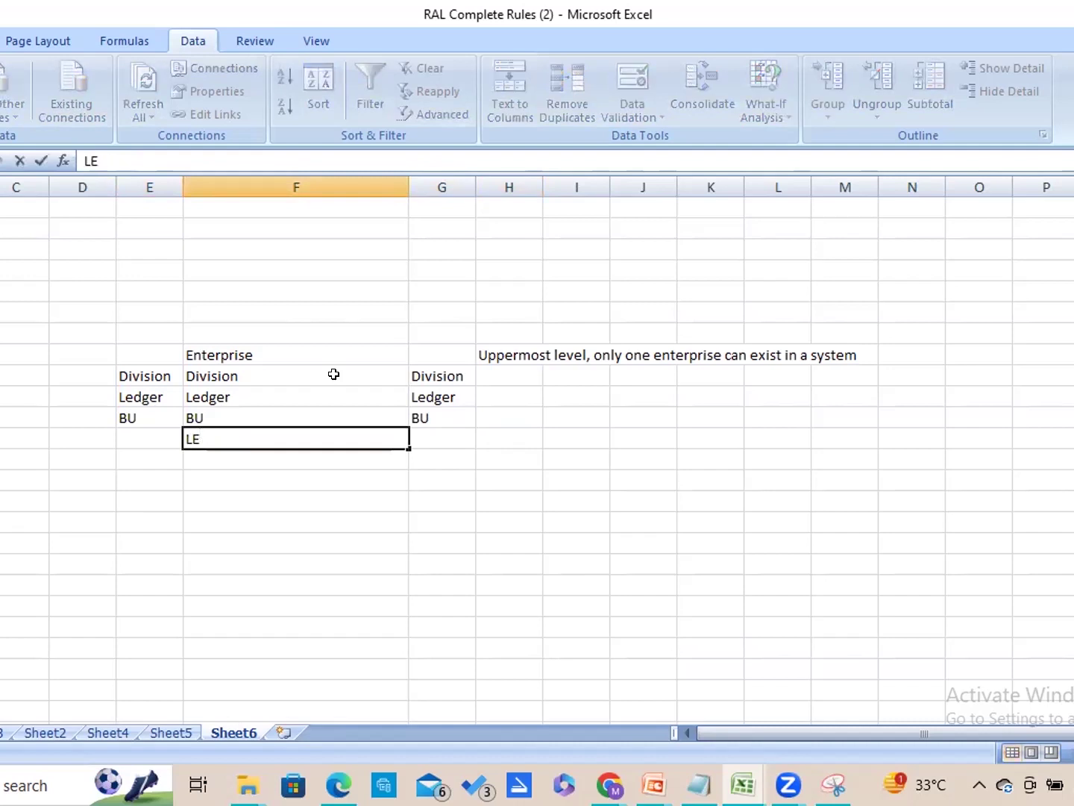
Step: Delete the BU entries from columns E and G
click(153, 420)
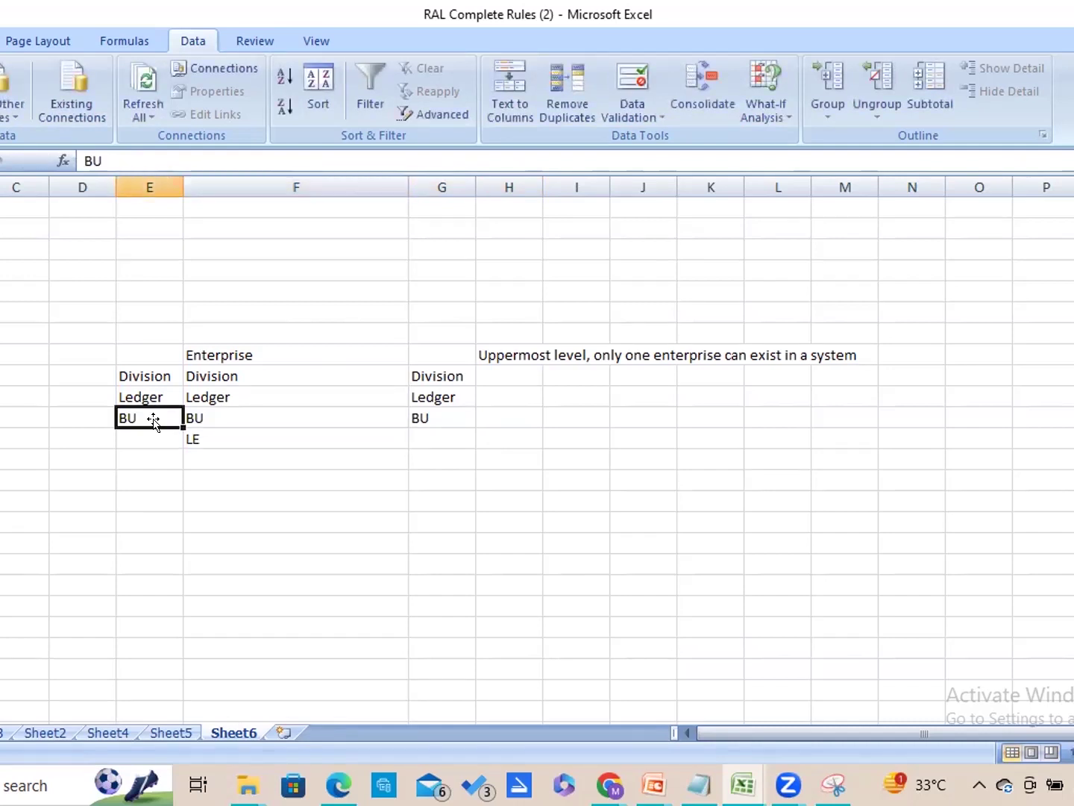
key(Delete)
click(442, 411)
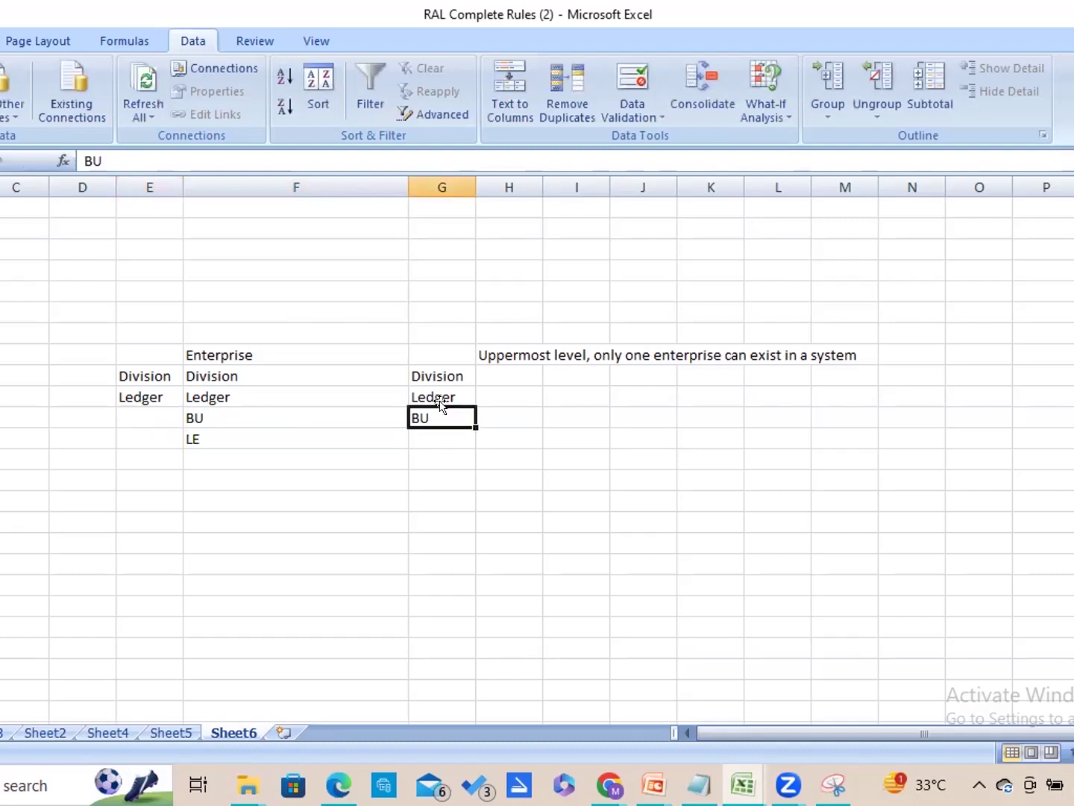
key(Delete)
Step: Enter BU - UK in column G of the BU row and extend the column F entry to BU - UK
text(BU)
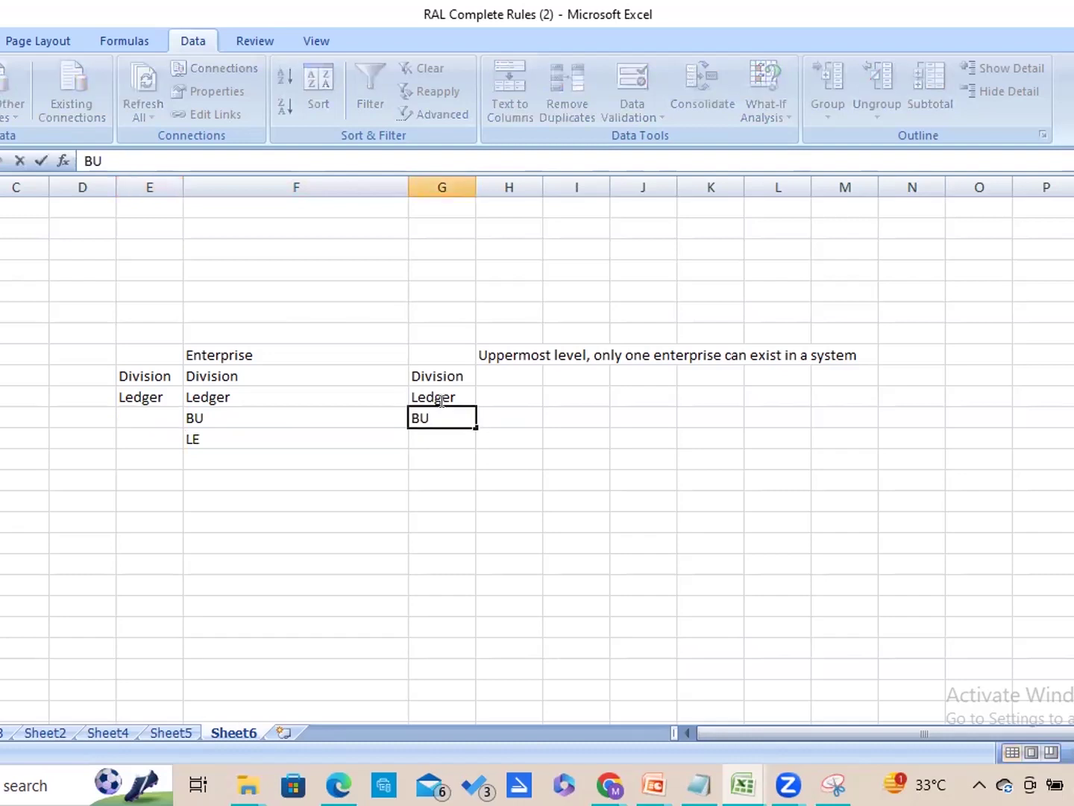
text( - UK)
key(Left)
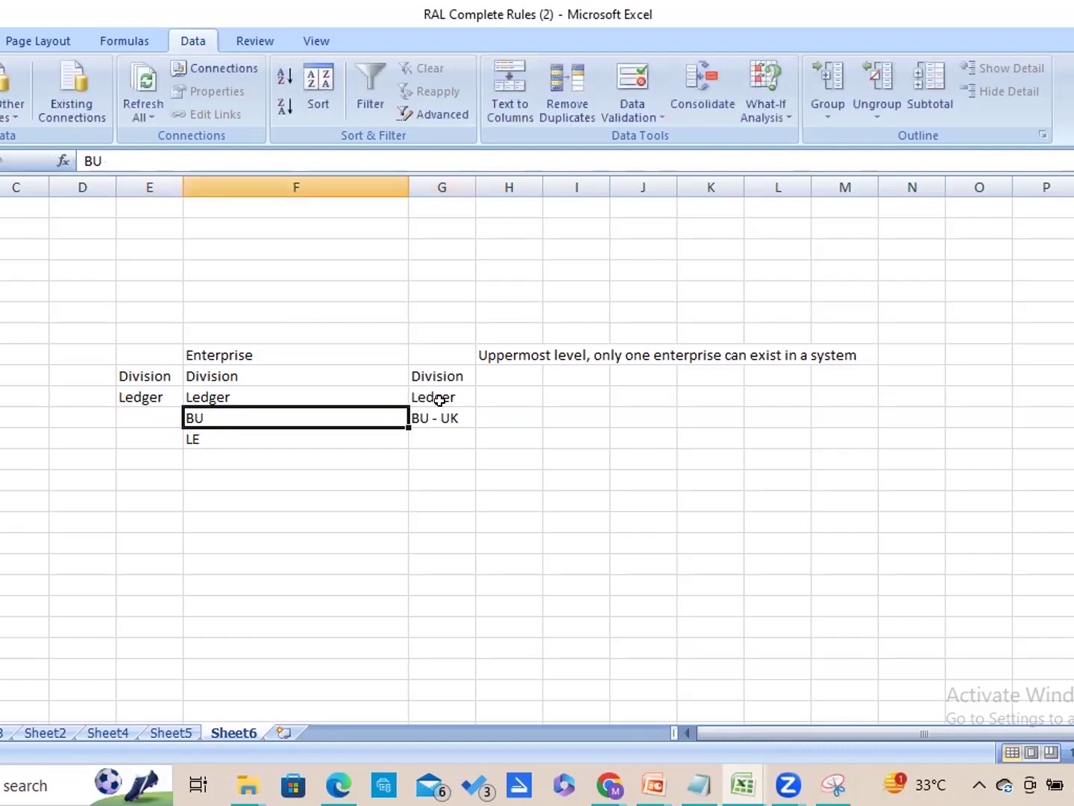
double_click(391, 412)
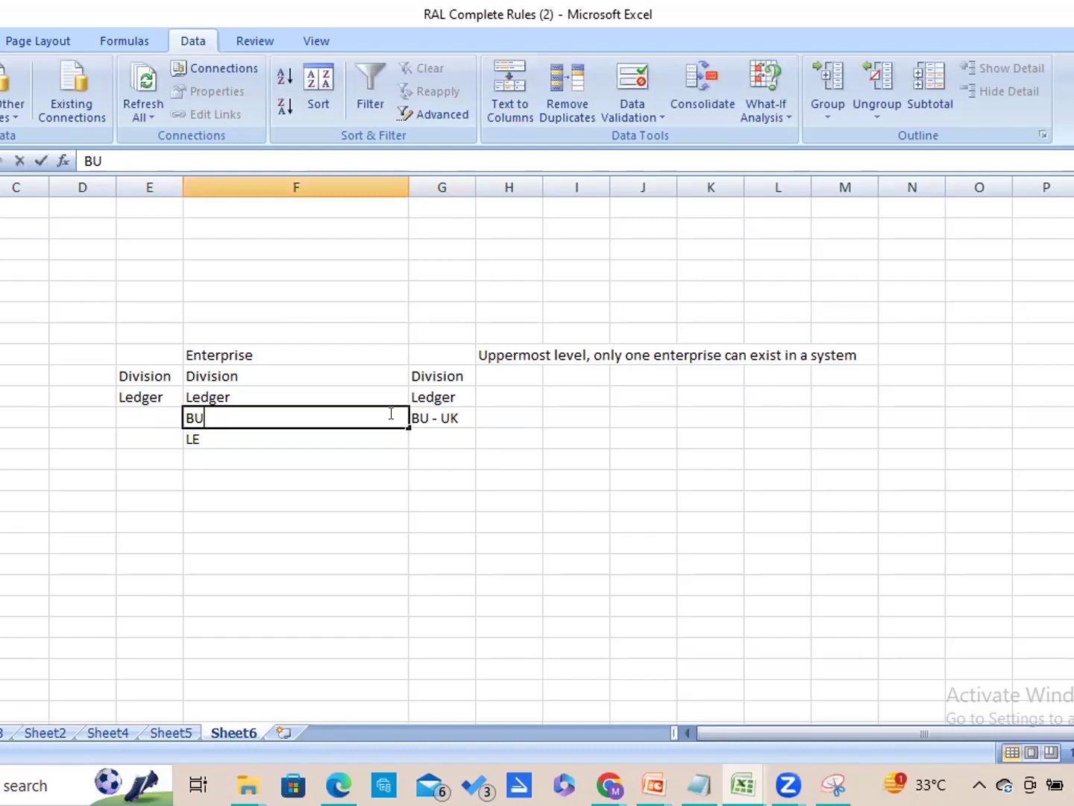
text(- UK)
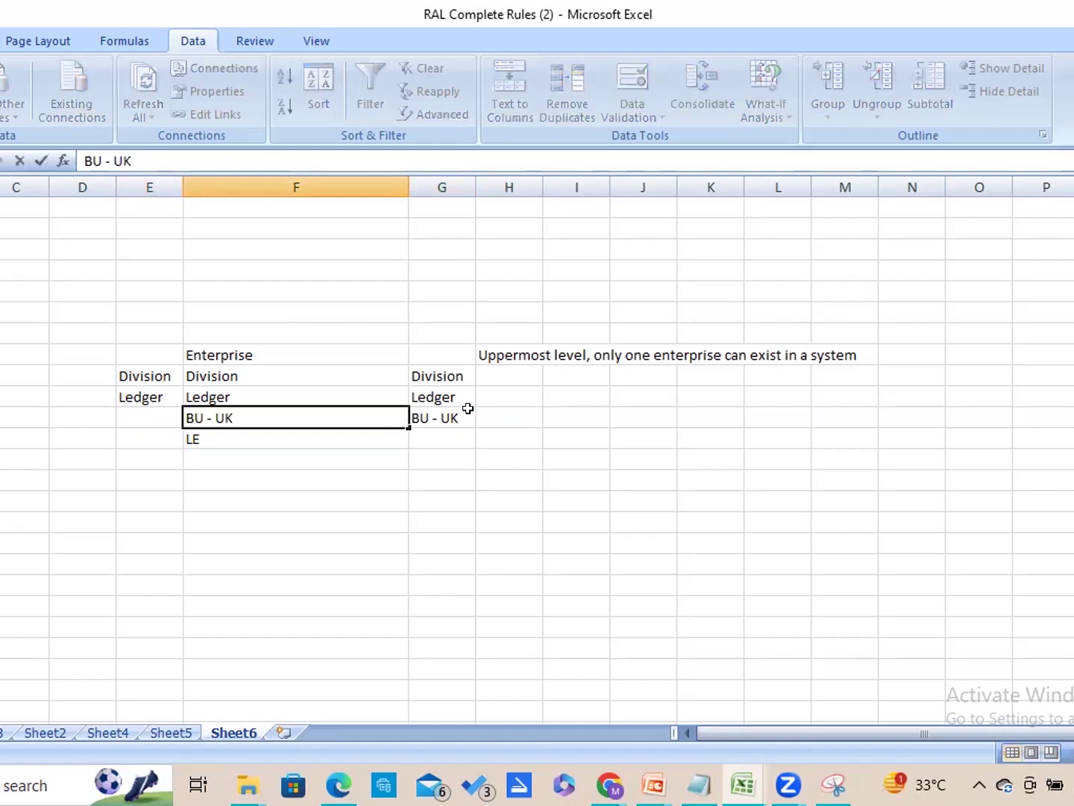
Step: Change the business unit entry in column G to BU - Ireland
click(454, 413)
double_click(454, 411)
key(BackSpace)
key(BackSpace)
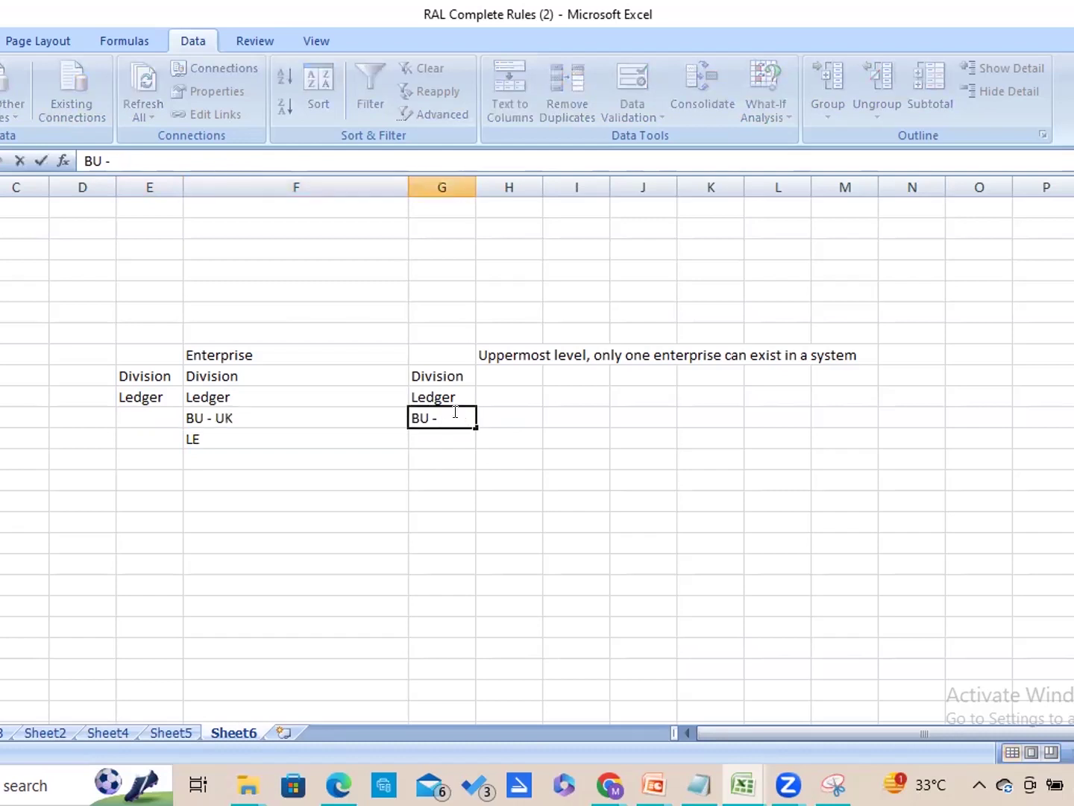
text(Ireland)
Step: Enter LE 1, LE 2 and LE3 in columns E, F and G of the row below the business units
click(250, 431)
key(Left)
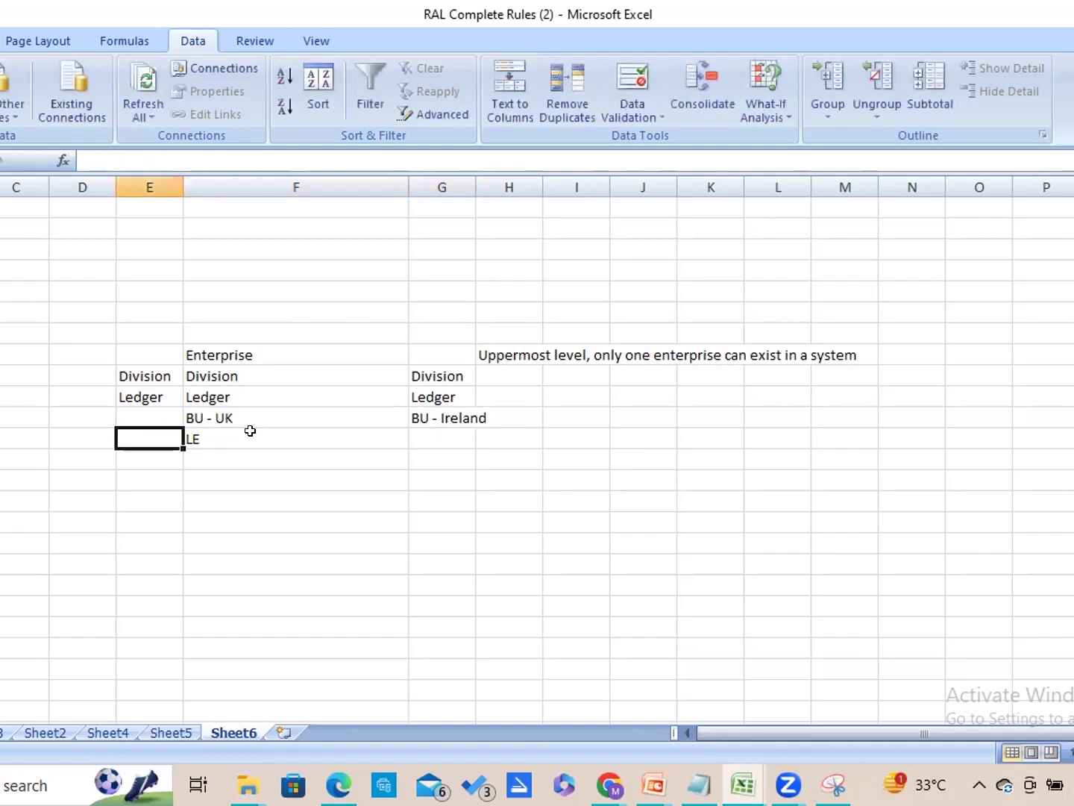
text(LE 1)
key(Right)
text(L)
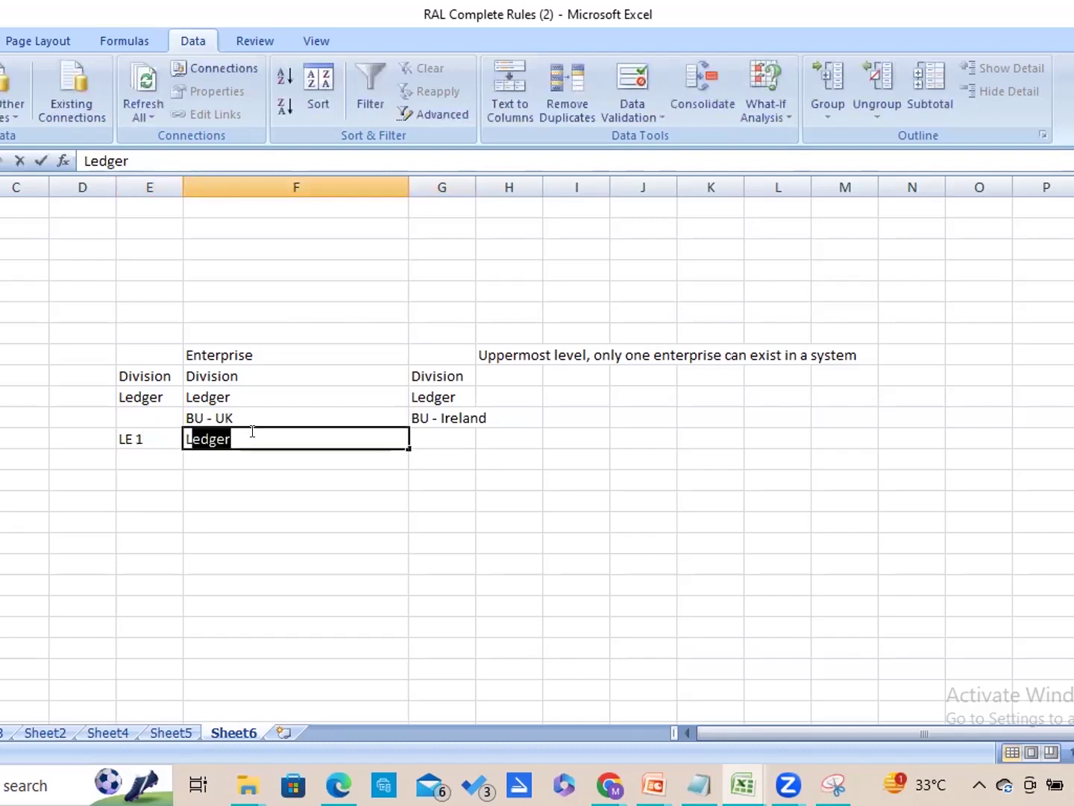
text(E 2)
key(Right)
text(LE)
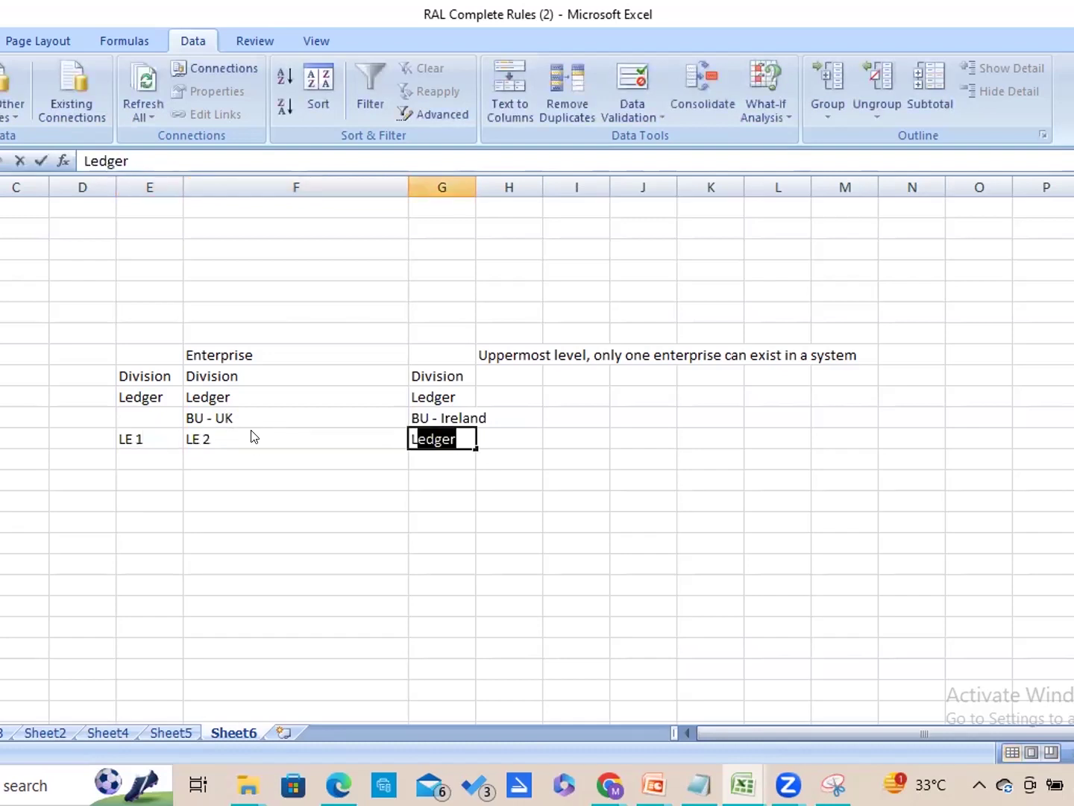
text(3)
Step: Enter LE 4 in column D of the legal entity row, beside LE 1
key(Left)
key(Left)
key(Left)
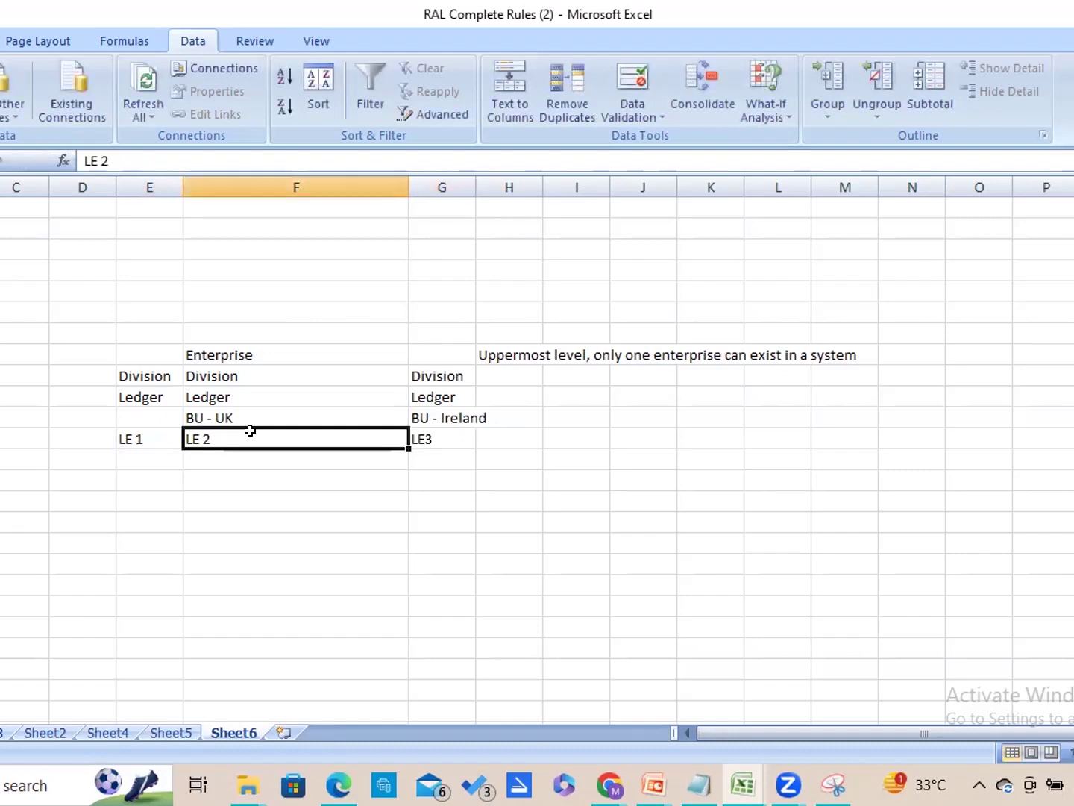
text(L)
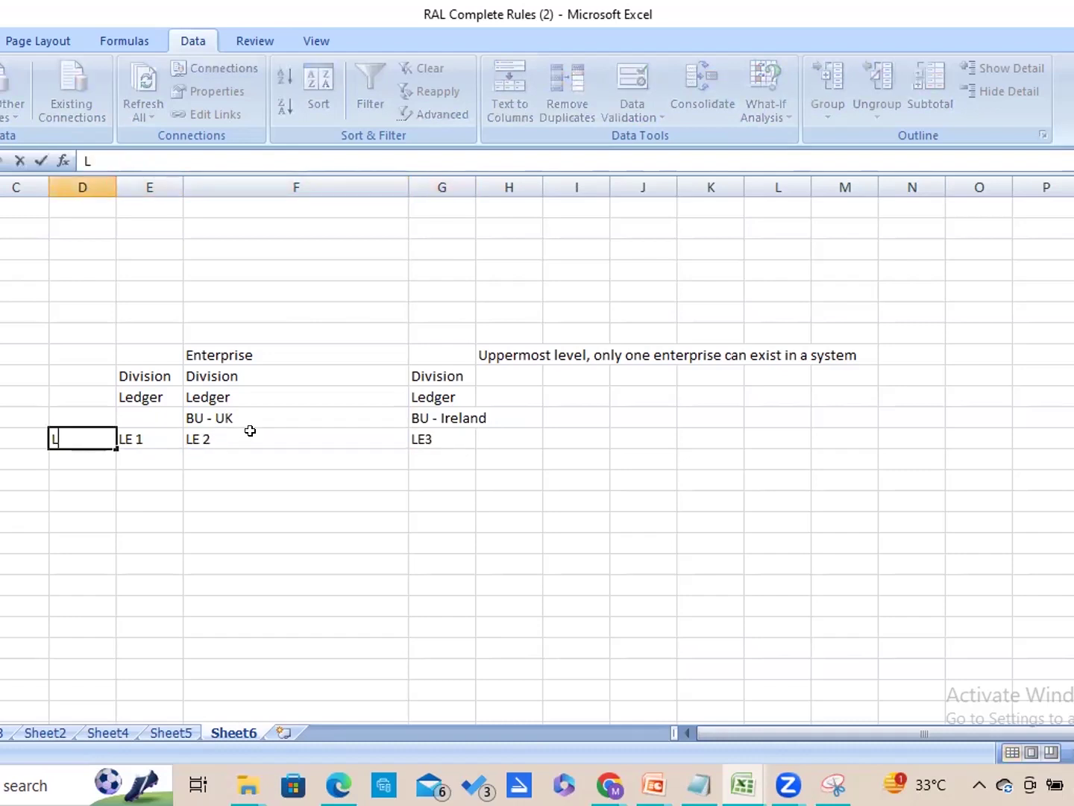
text(E 4)
key(Right)
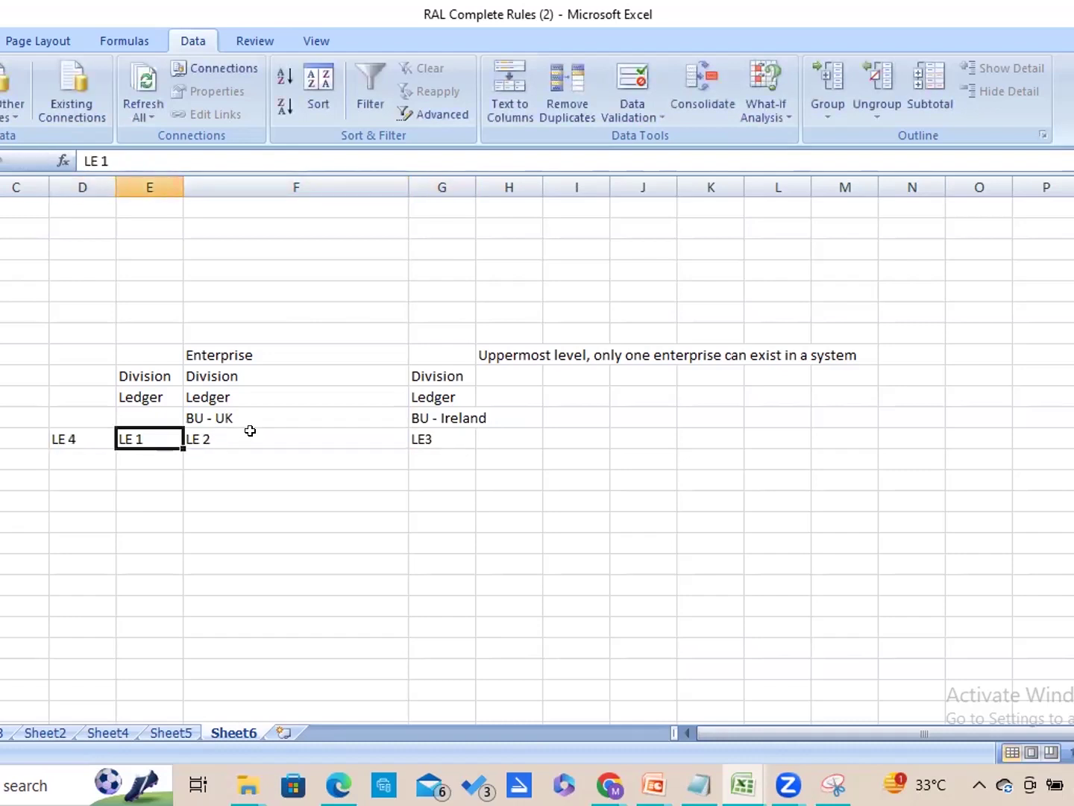
key(Left)
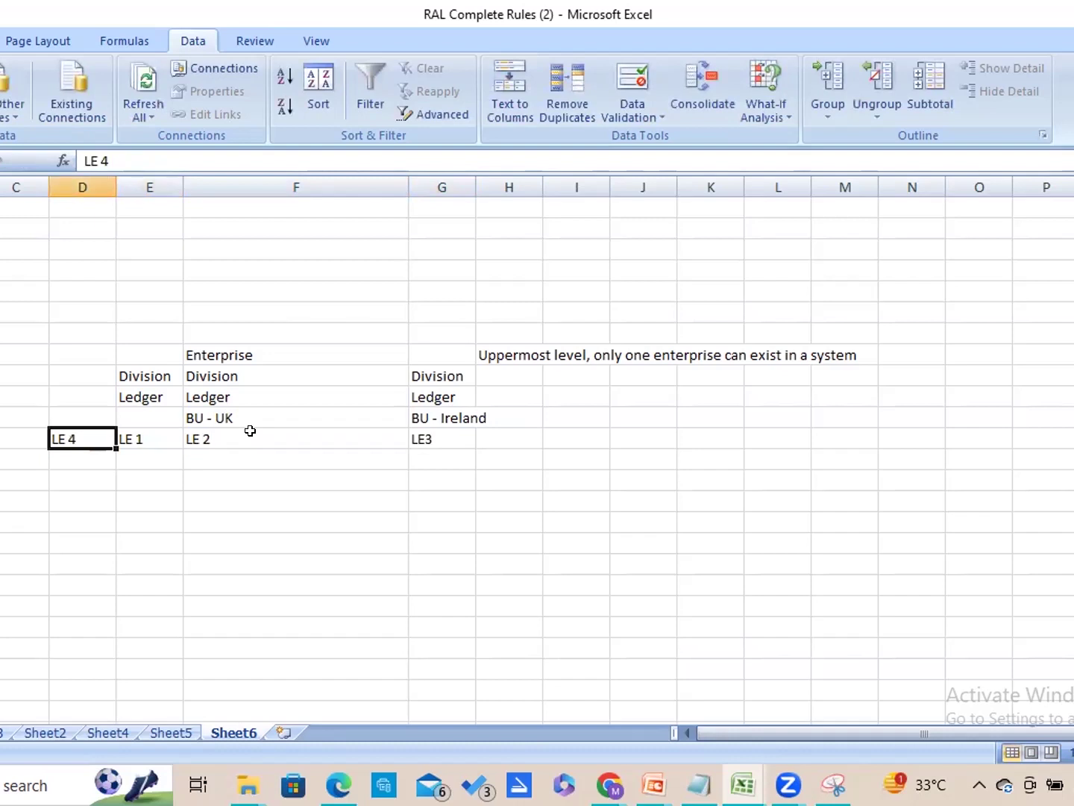
Step: Clear the LE3 entry in column G of the legal entity row
key(Right)
key(Right)
key(Right)
key(Right)
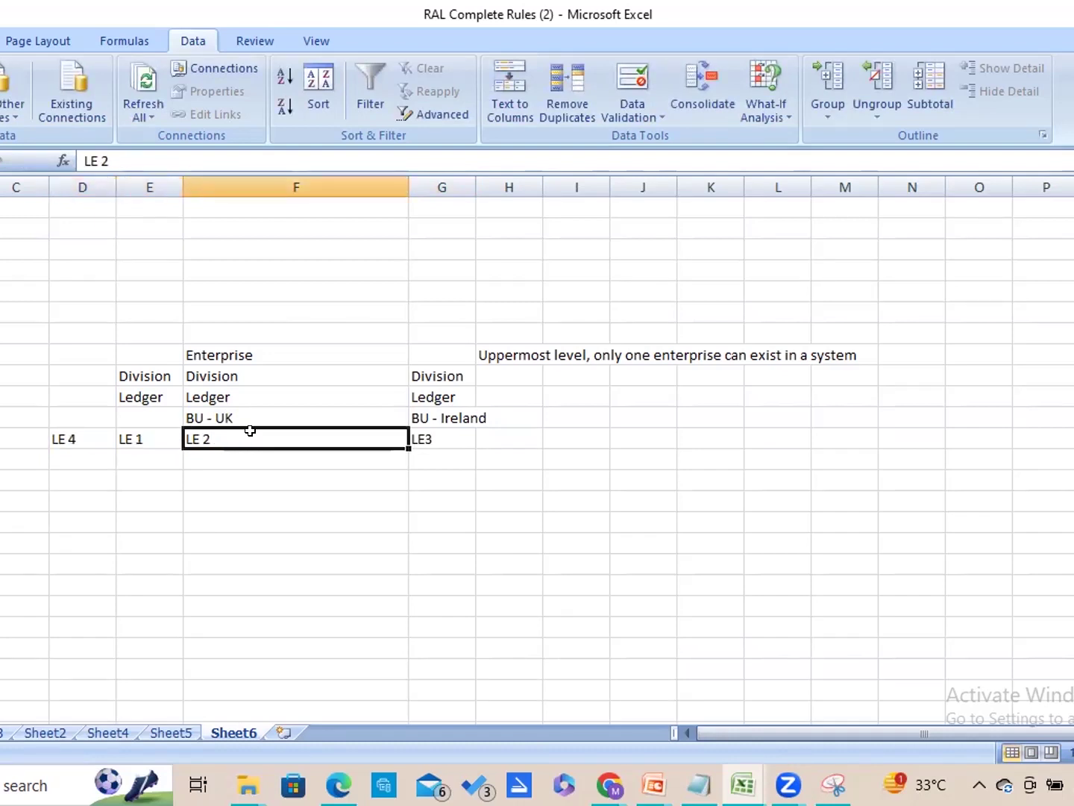
key(Left)
key(Left)
key(Left)
key(Left)
key(Right)
key(Right)
key(Right)
key(BackSpace)
Step: Enter L3 in column C of the legal entity row, beside LE 4
key(Left)
key(Left)
key(Left)
key(Left)
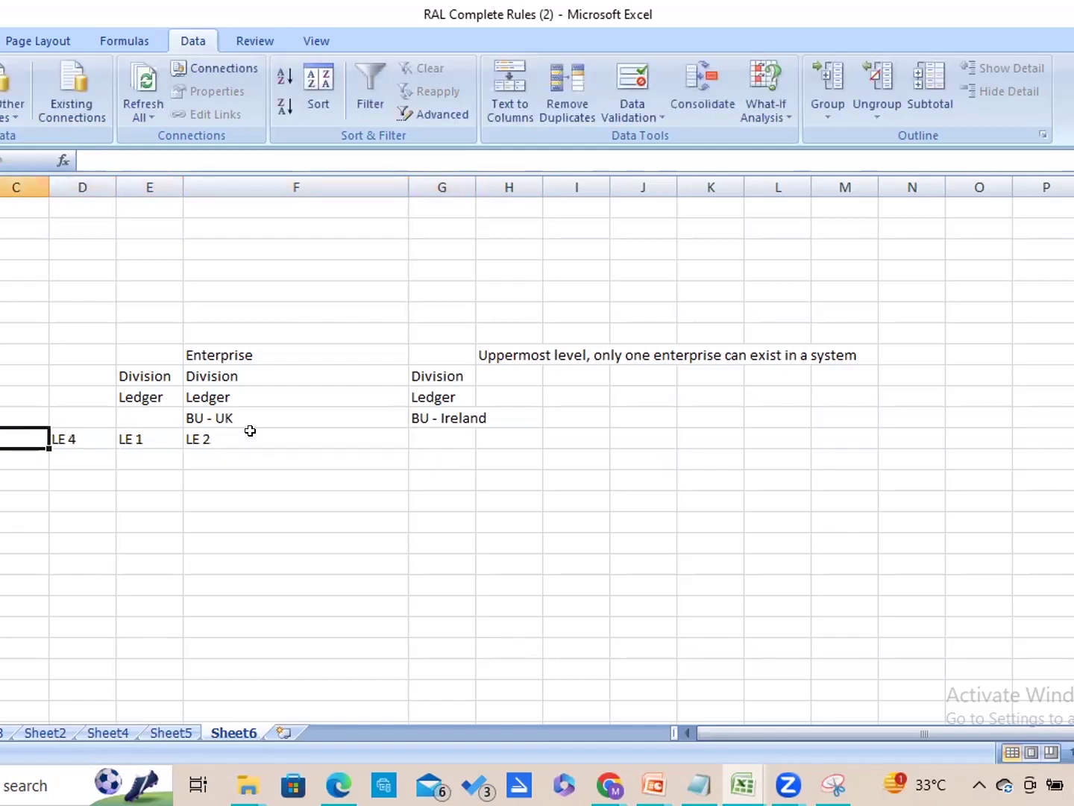
text(L#)
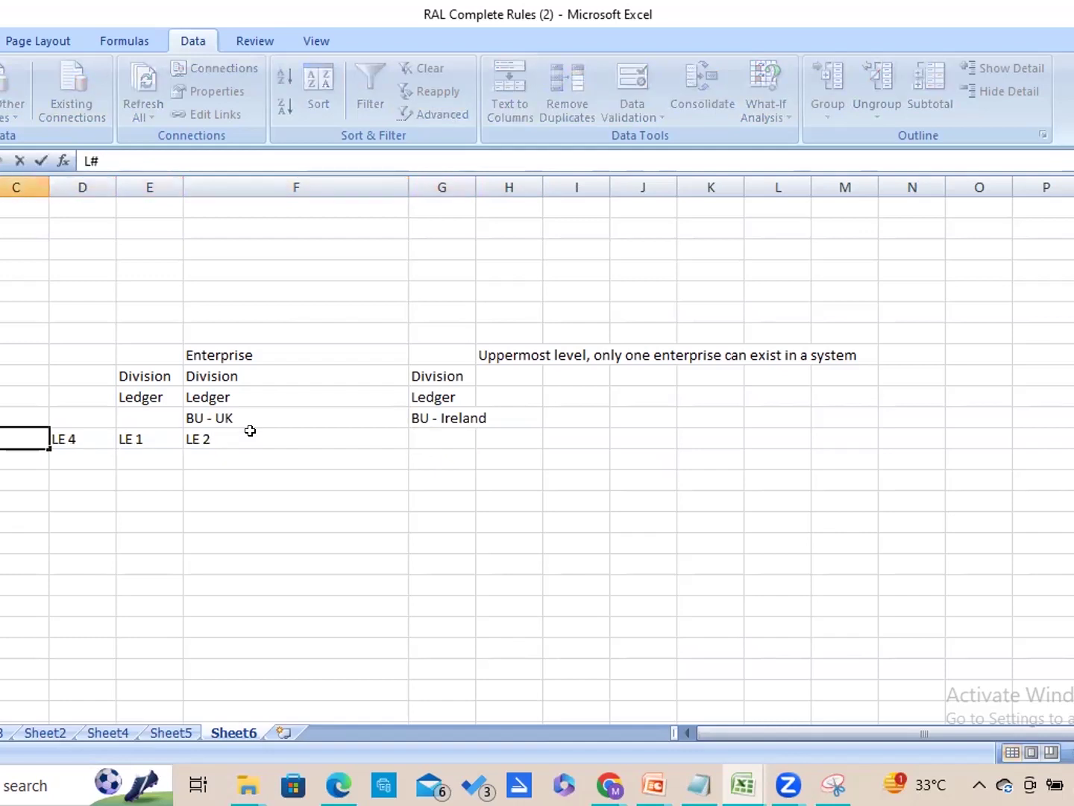
key(BackSpace)
text(3)
key(Escape)
Step: Examine the legal entities in columns C to F that sit beneath the BU - UK entry
key(Right)
key(Right)
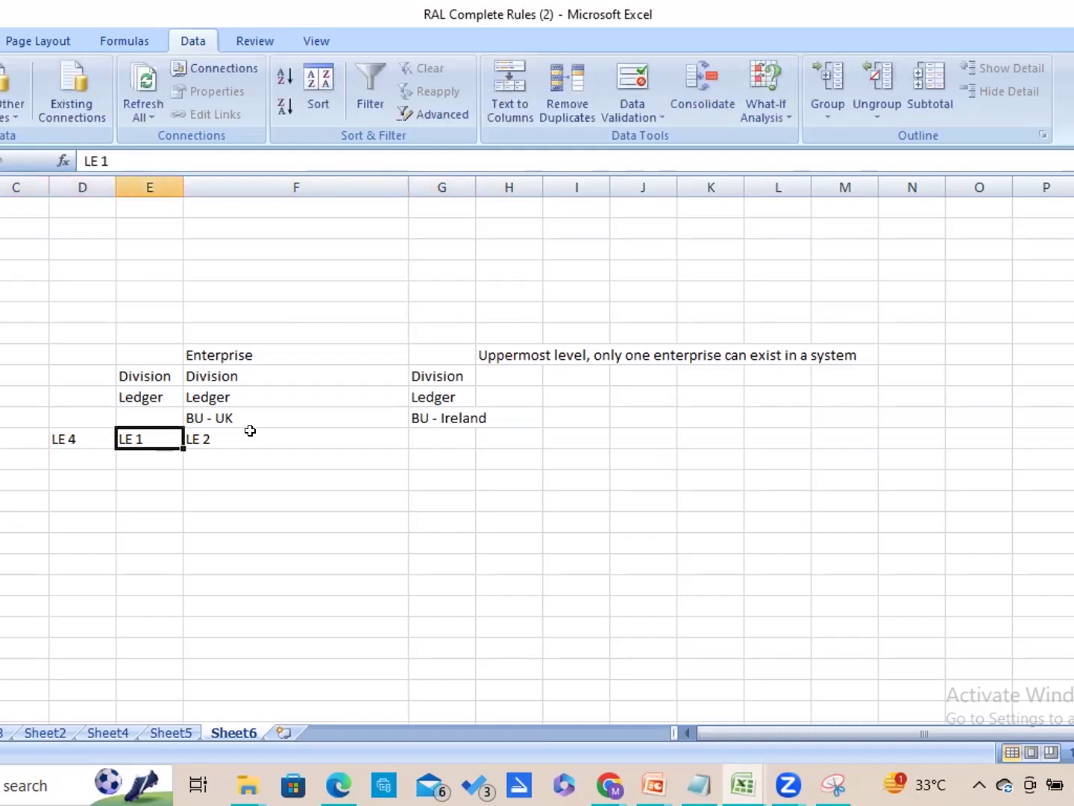
key(Up)
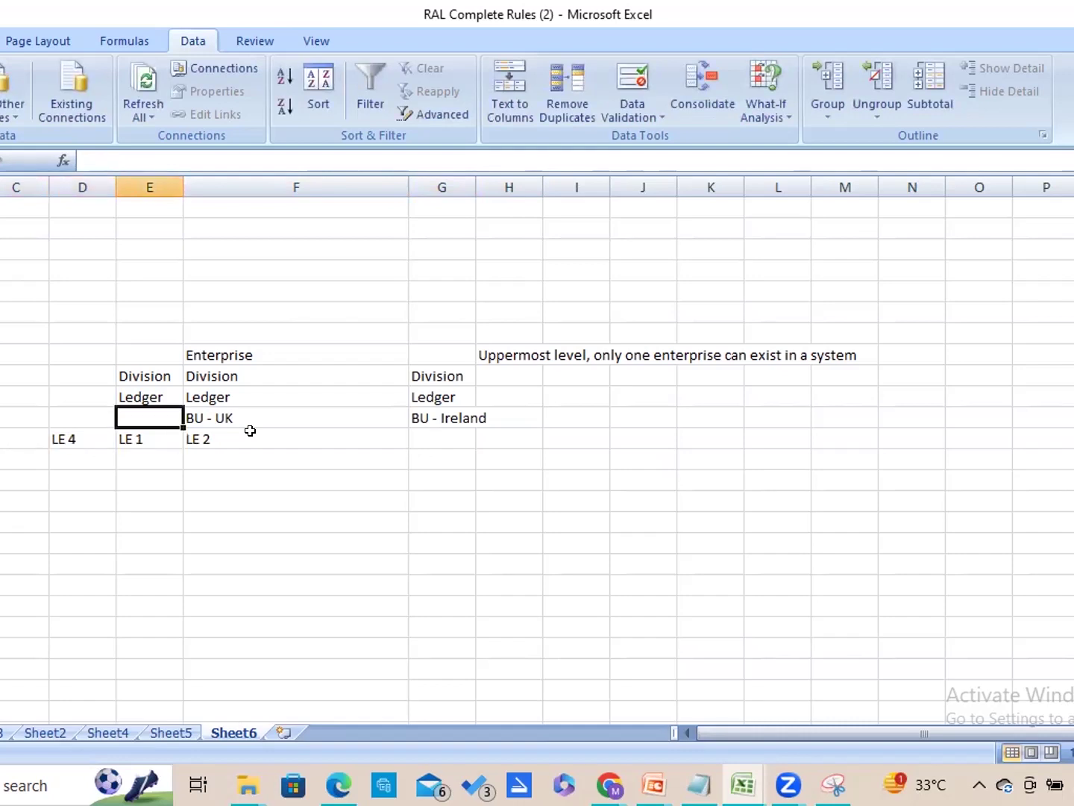
key(Down)
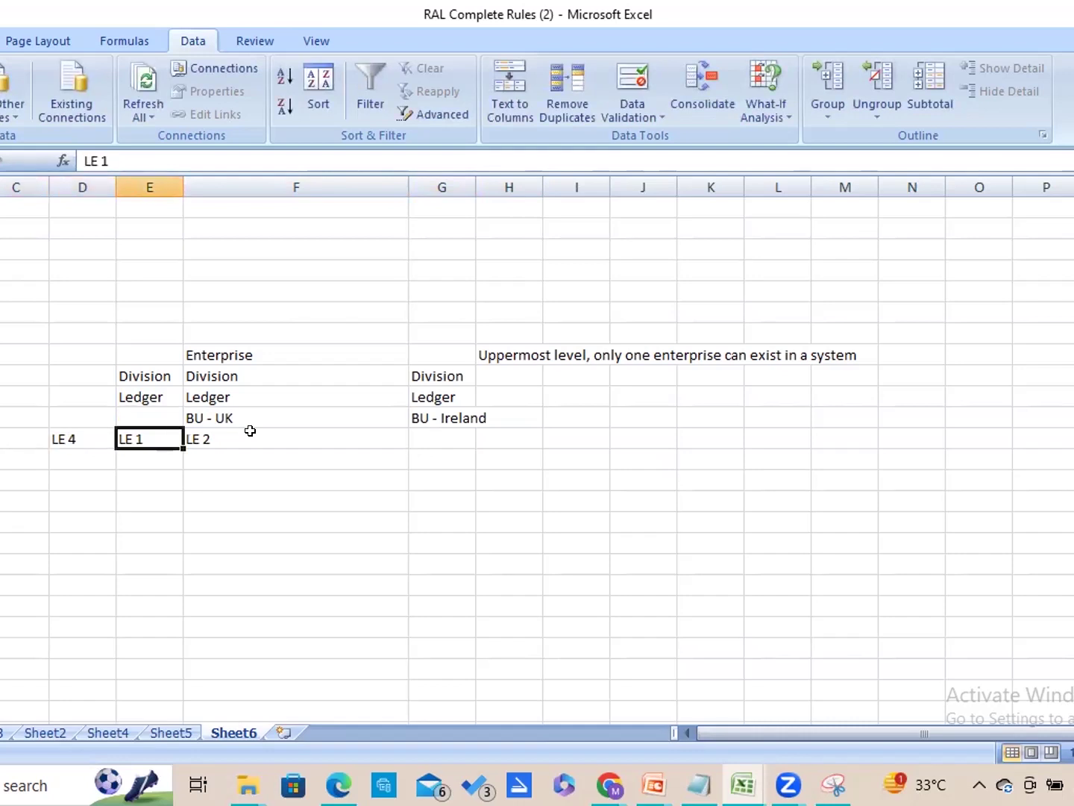
key(Right)
key(Up)
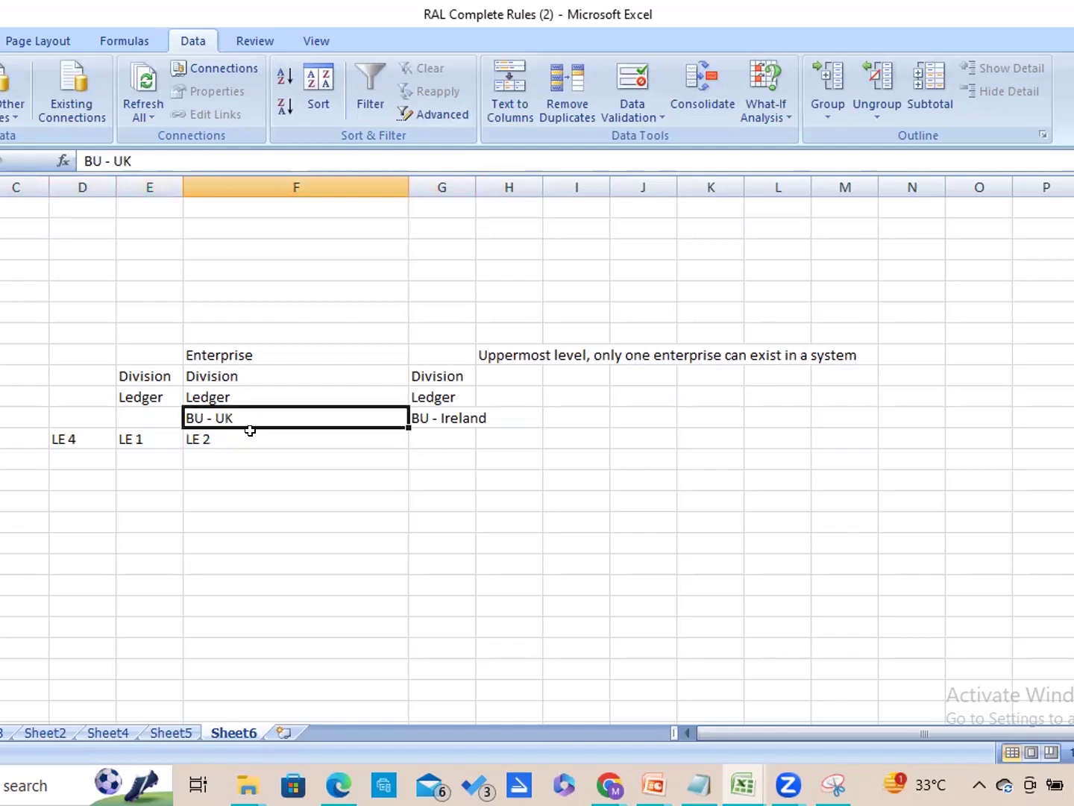
key(Down)
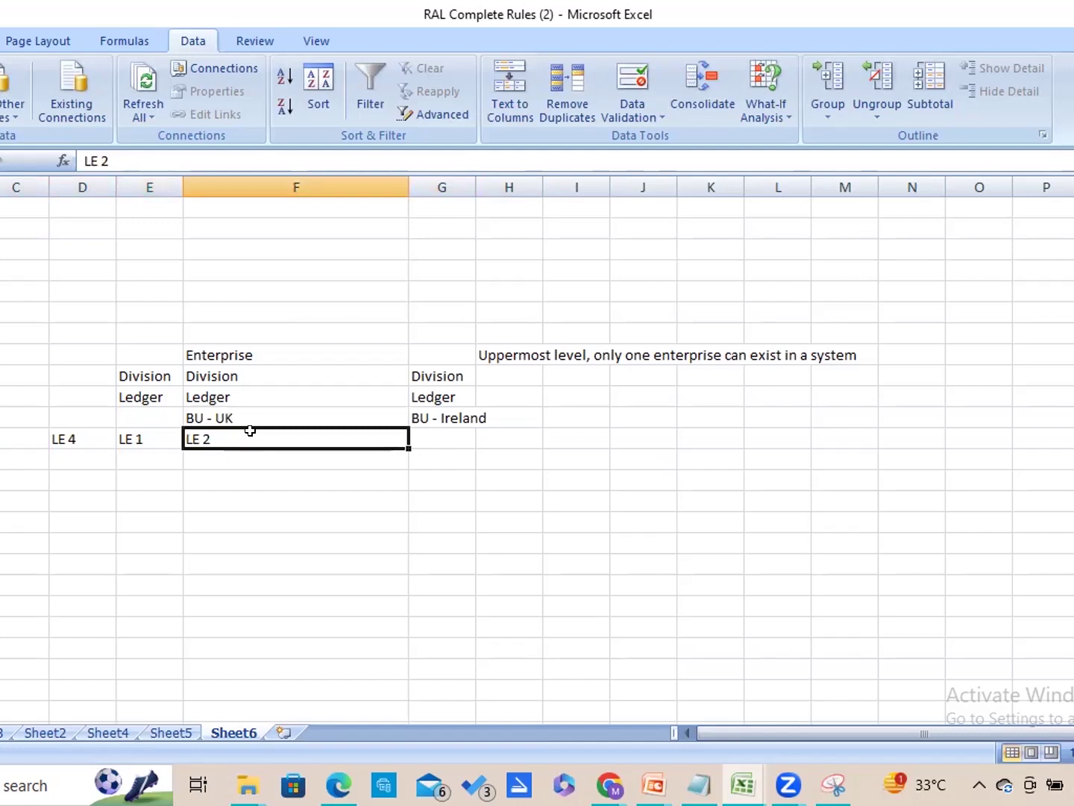
key(shift+Left)
key(shift+Left)
key(shift+Left)
Step: Enter L5, L6 and L7 in columns G, H and I of the legal entity row, beneath BU - Ireland
key(Right)
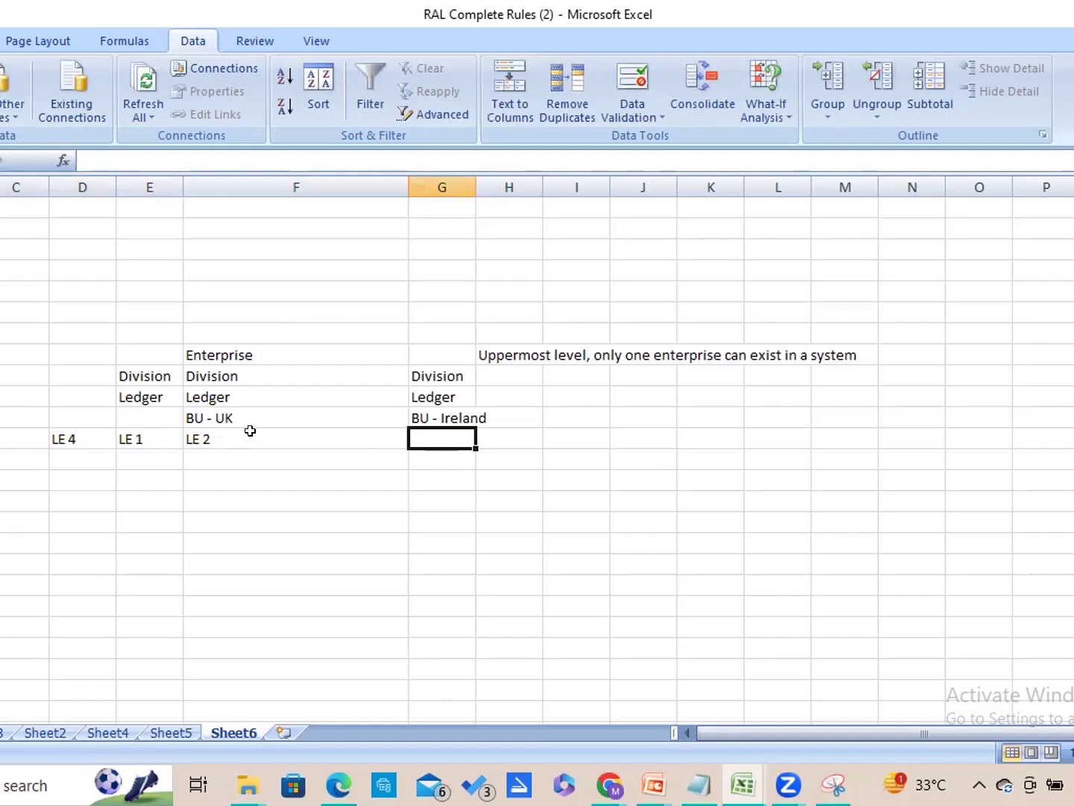
text(L5)
key(Tab)
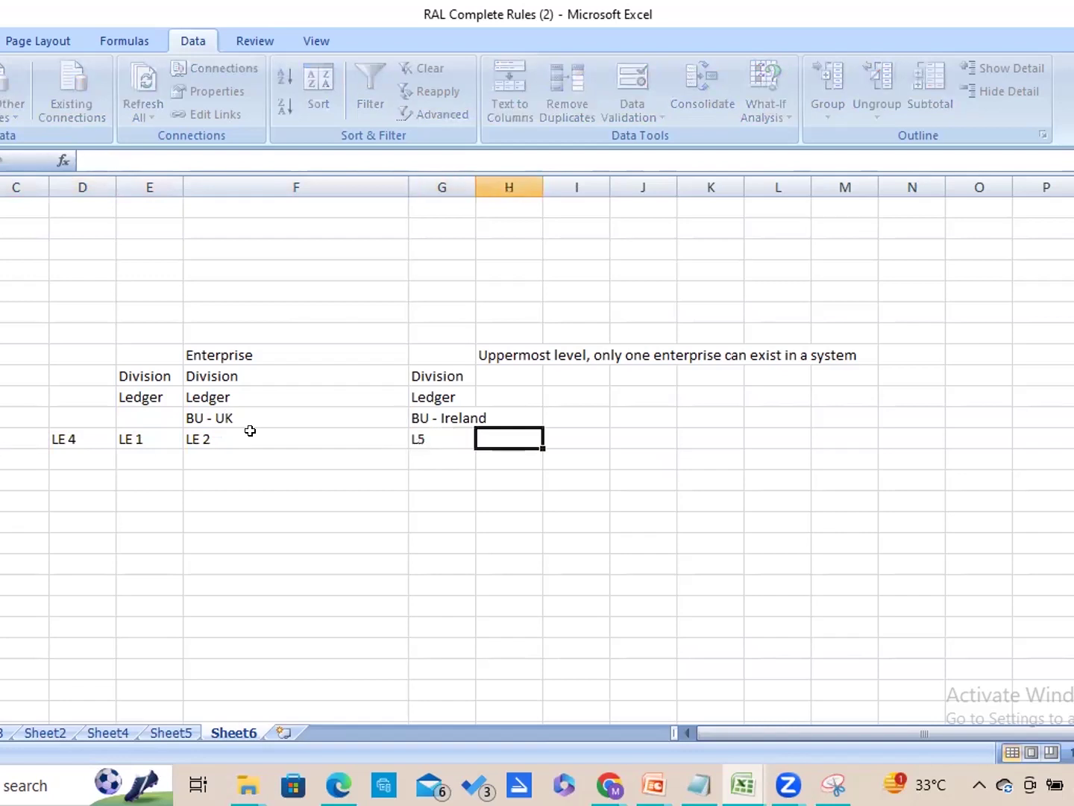
text(L6)
key(Tab)
text(L7)
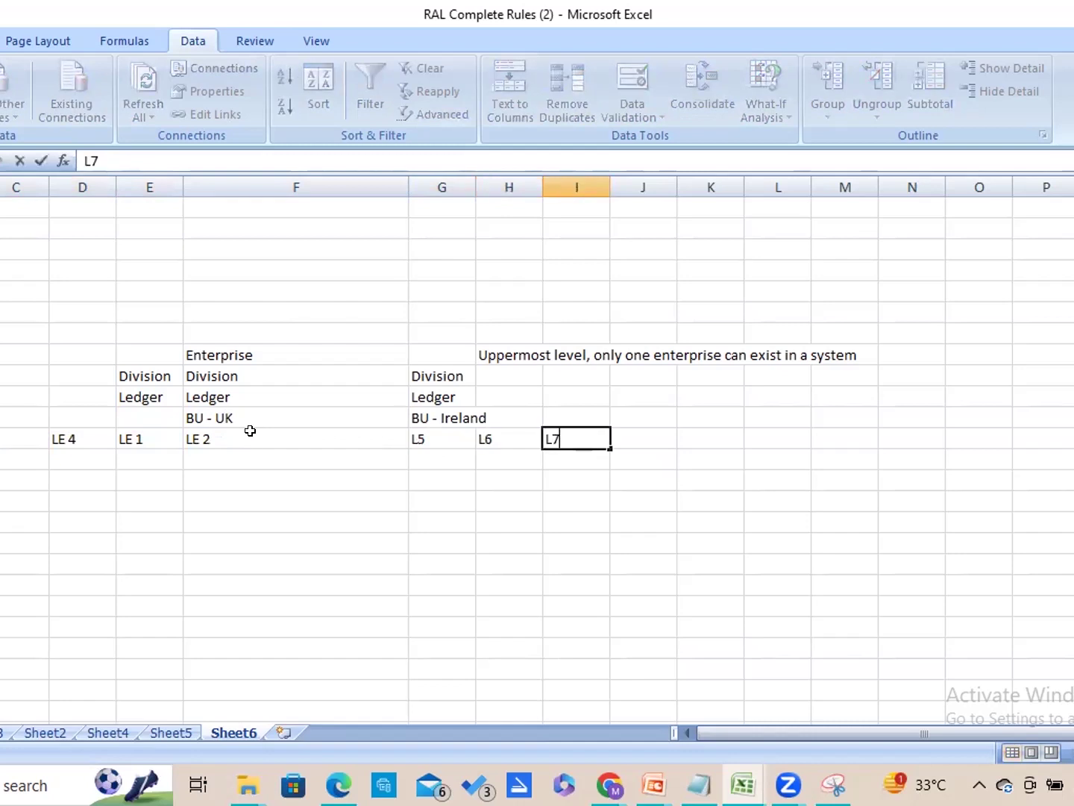
key(Return)
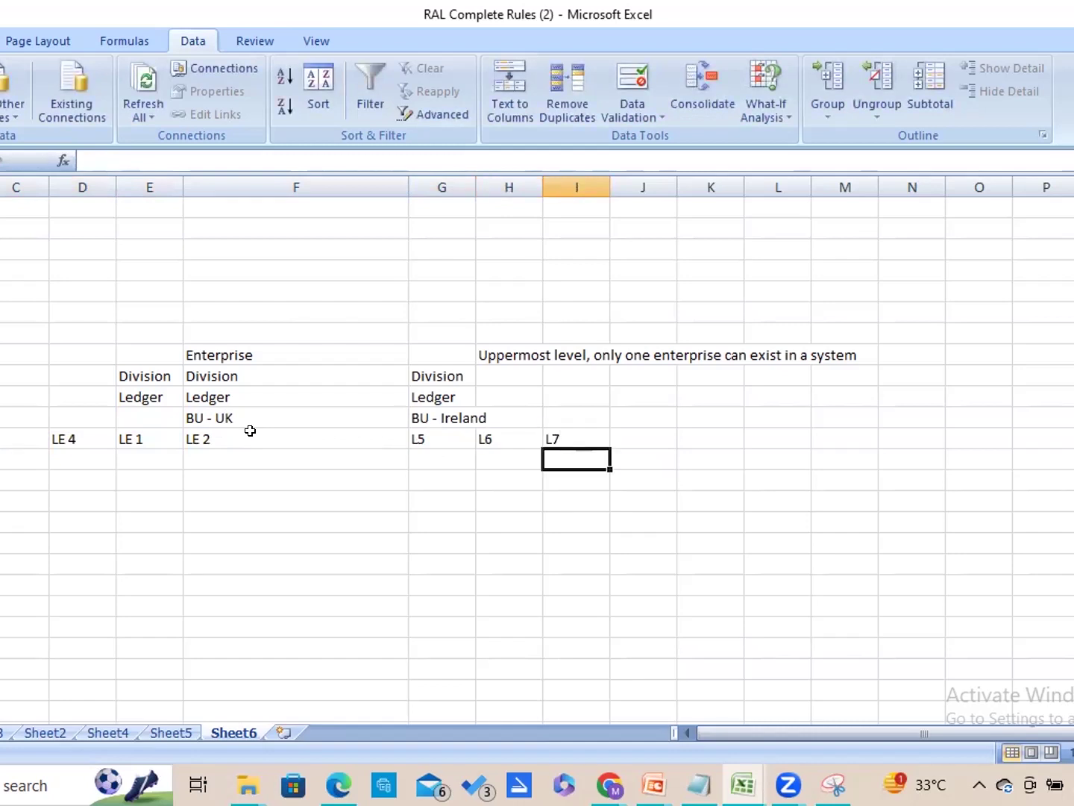
Step: Replace the BU - UK entry in column F below Ledger with LE - UAE
key(Up)
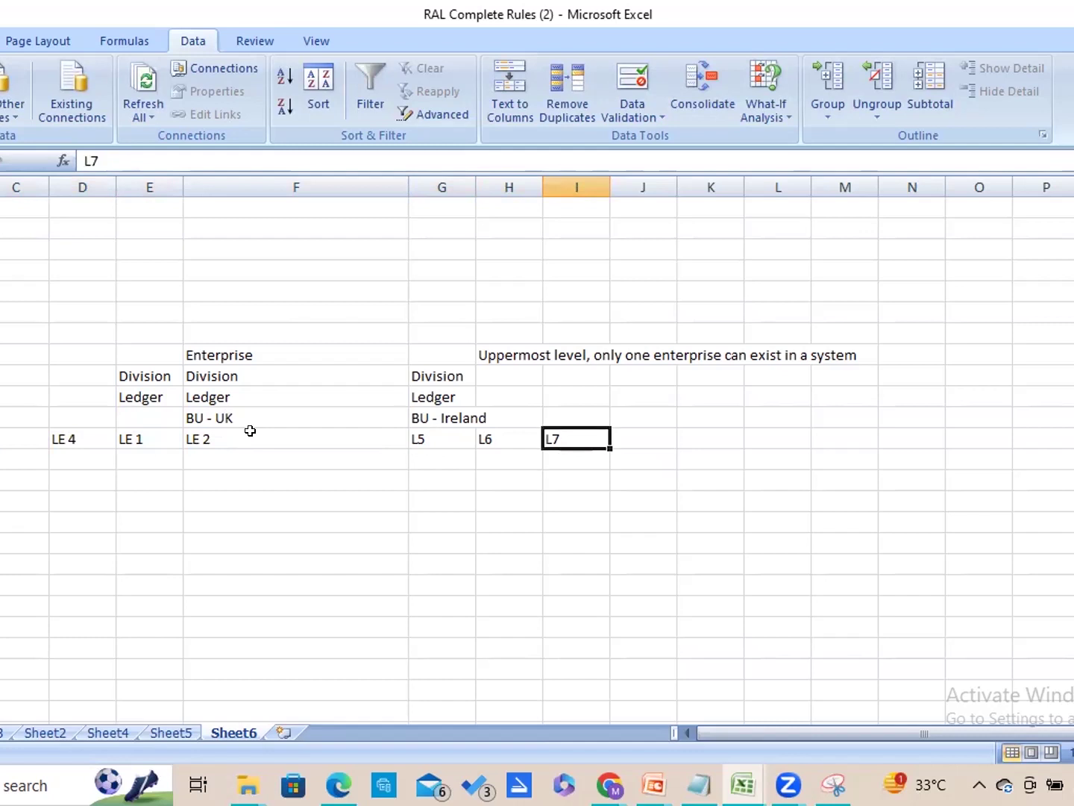
key(Up)
key(Left)
key(Left)
key(Left)
key(Left)
key(Right)
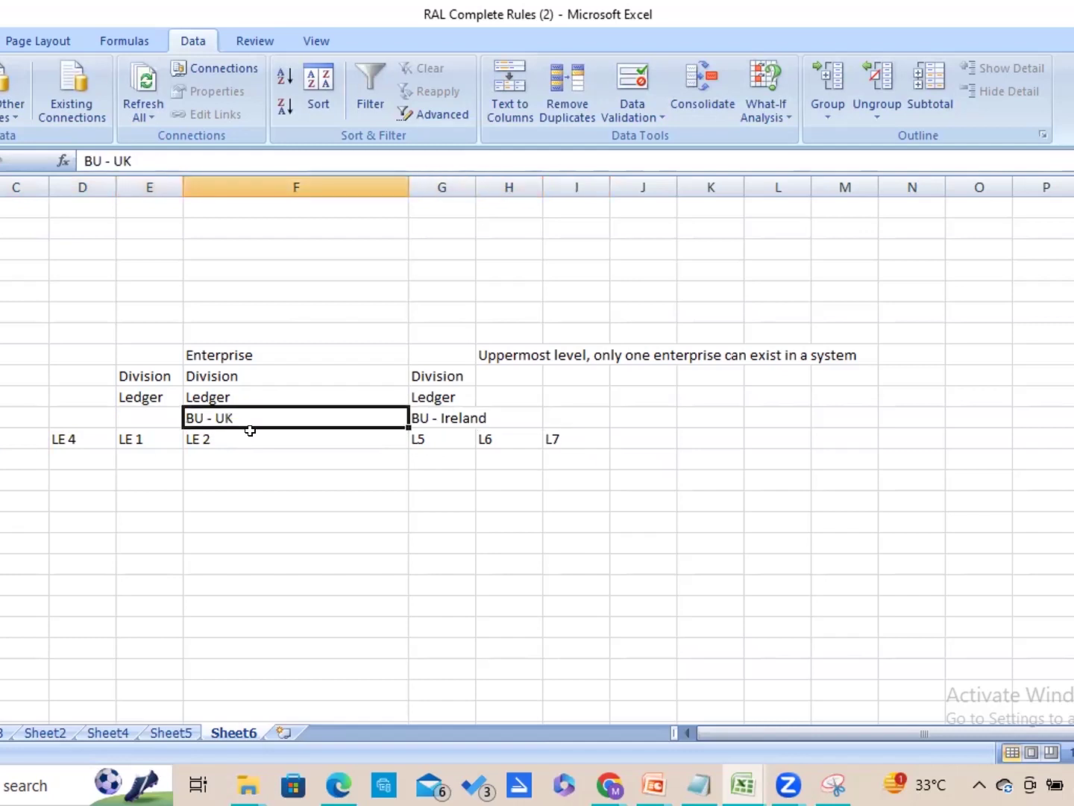
text(LE)
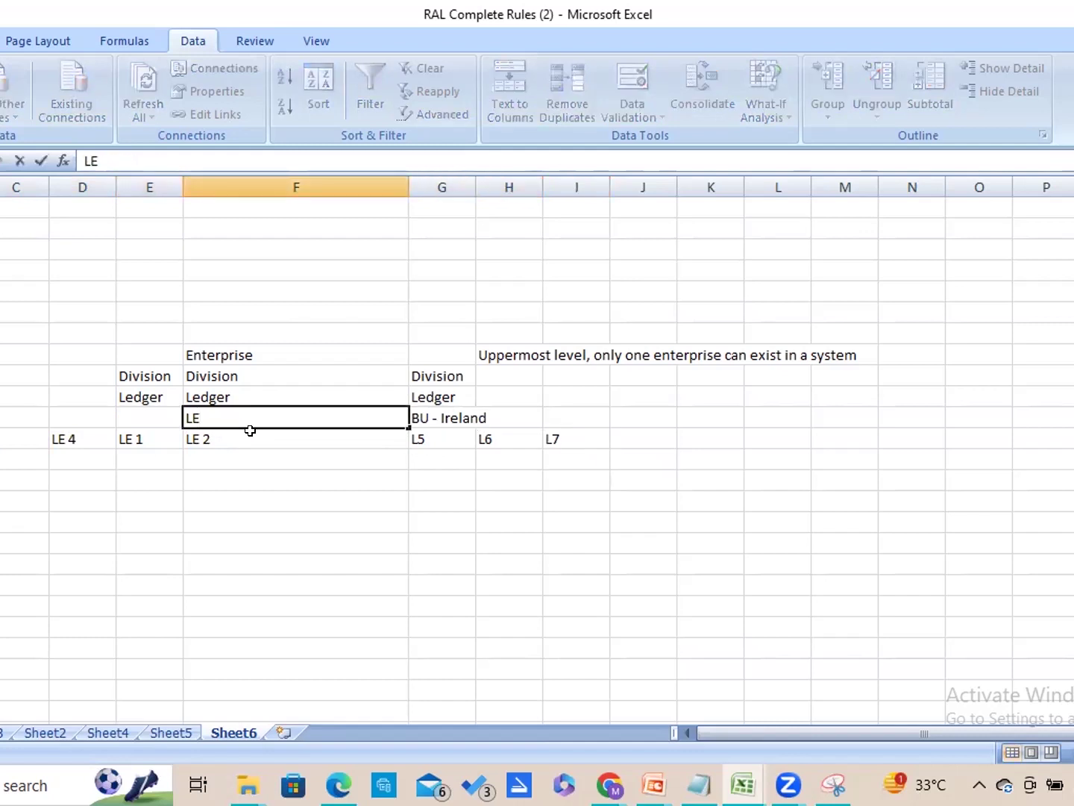
text( 2)
key(BackSpace)
text(- UK)
key(BackSpace)
key(BackSpace)
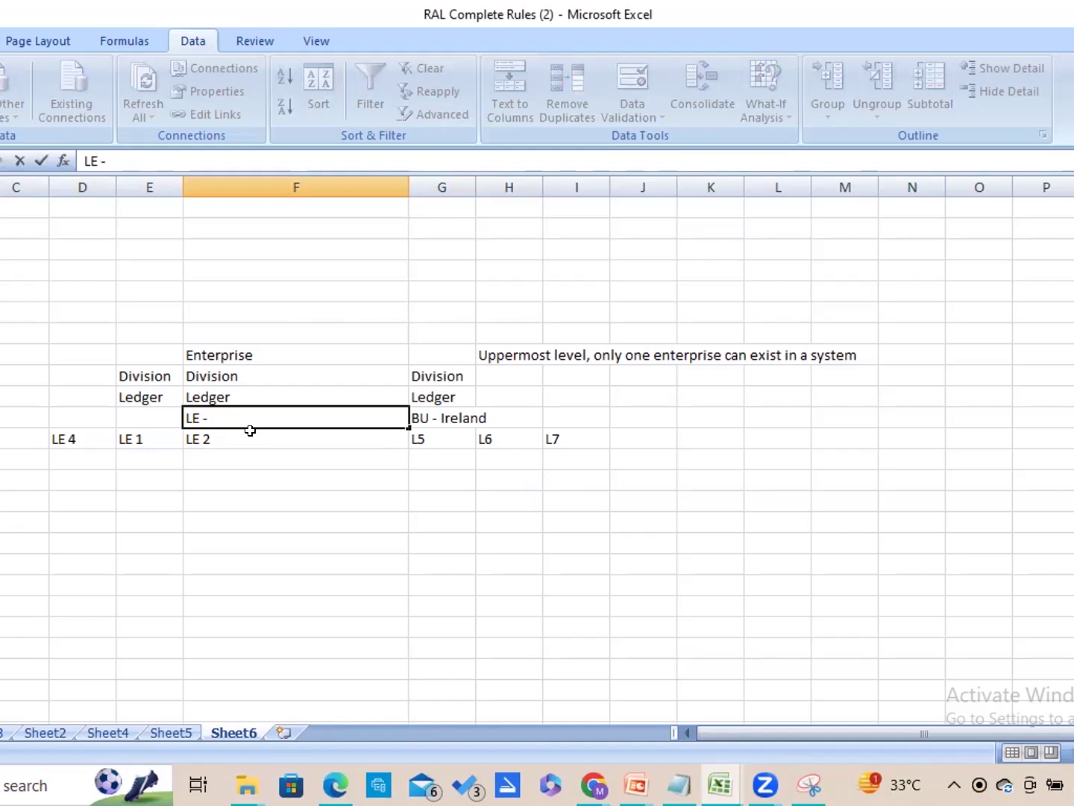
text(UAE)
key(Tab)
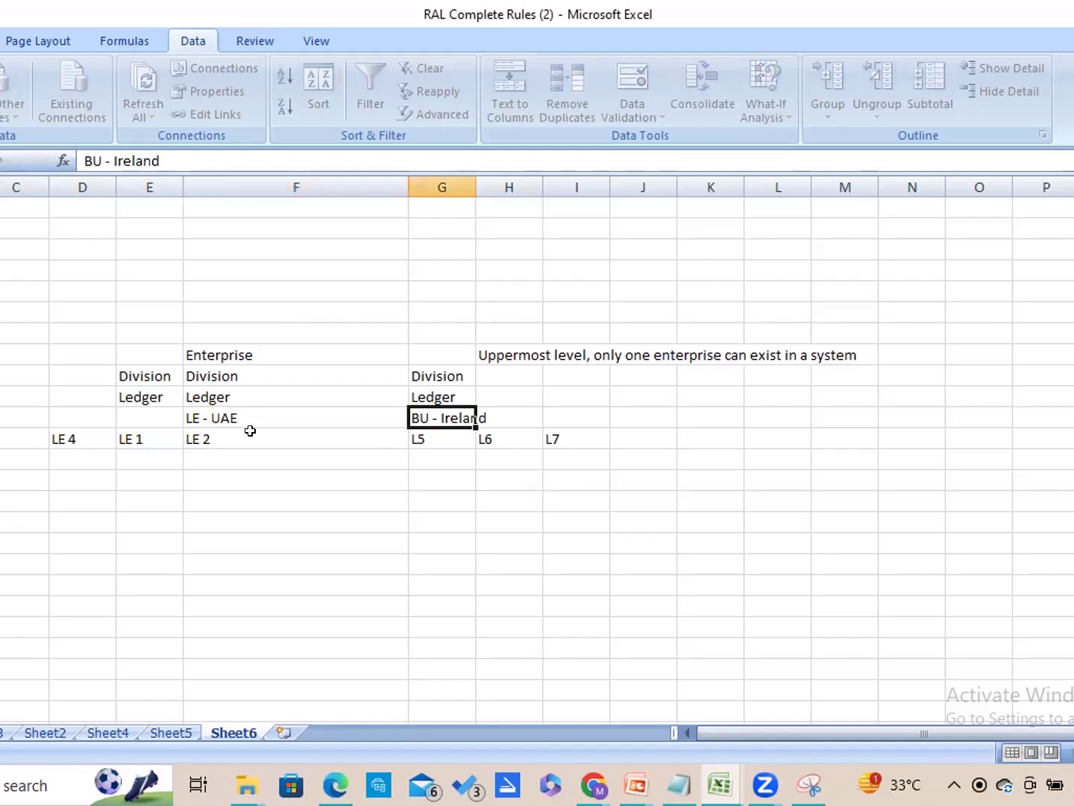
Step: Change the column G entry below Ledger to LE - Kuwait
text(LE - Lu)
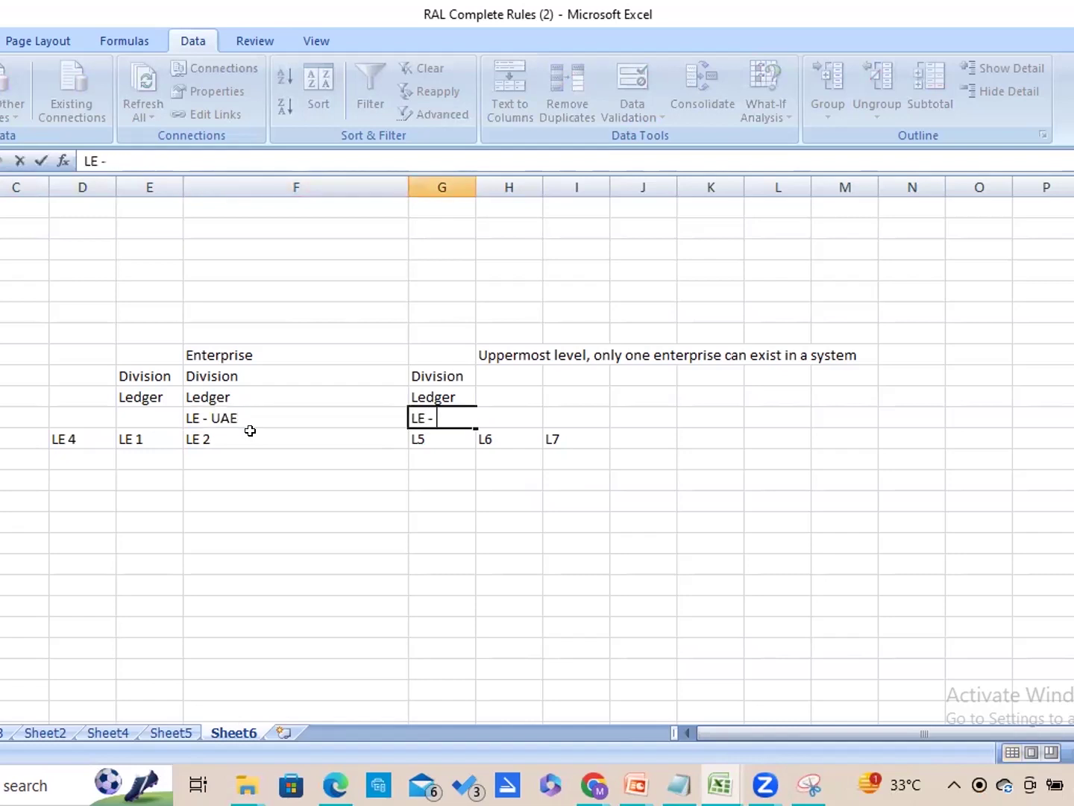
key(BackSpace)
key(BackSpace)
text(Kuwait)
key(Return)
Step: Overwrite columns C to F of the row beneath LE - UAE with BU 1, BU2, BU3 and BU4
key(Left)
key(Left)
key(Left)
key(Left)
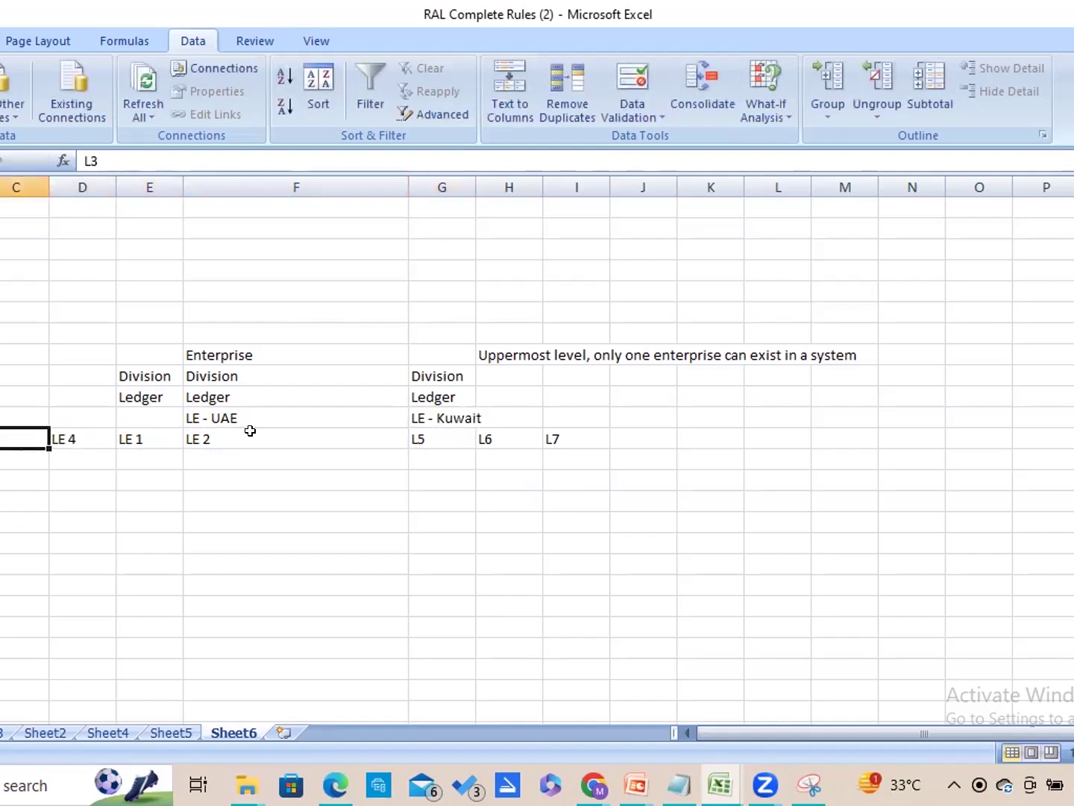
text(BU 1)
key(Right)
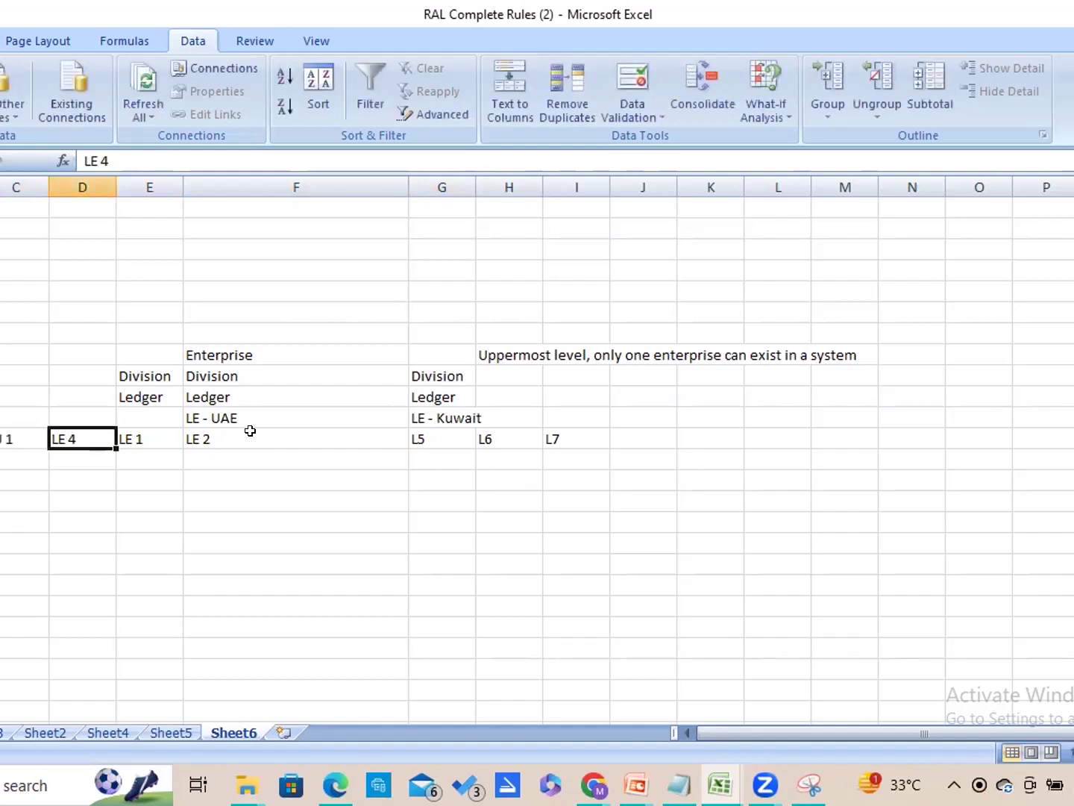
text(BU2)
key(Right)
text(BU)
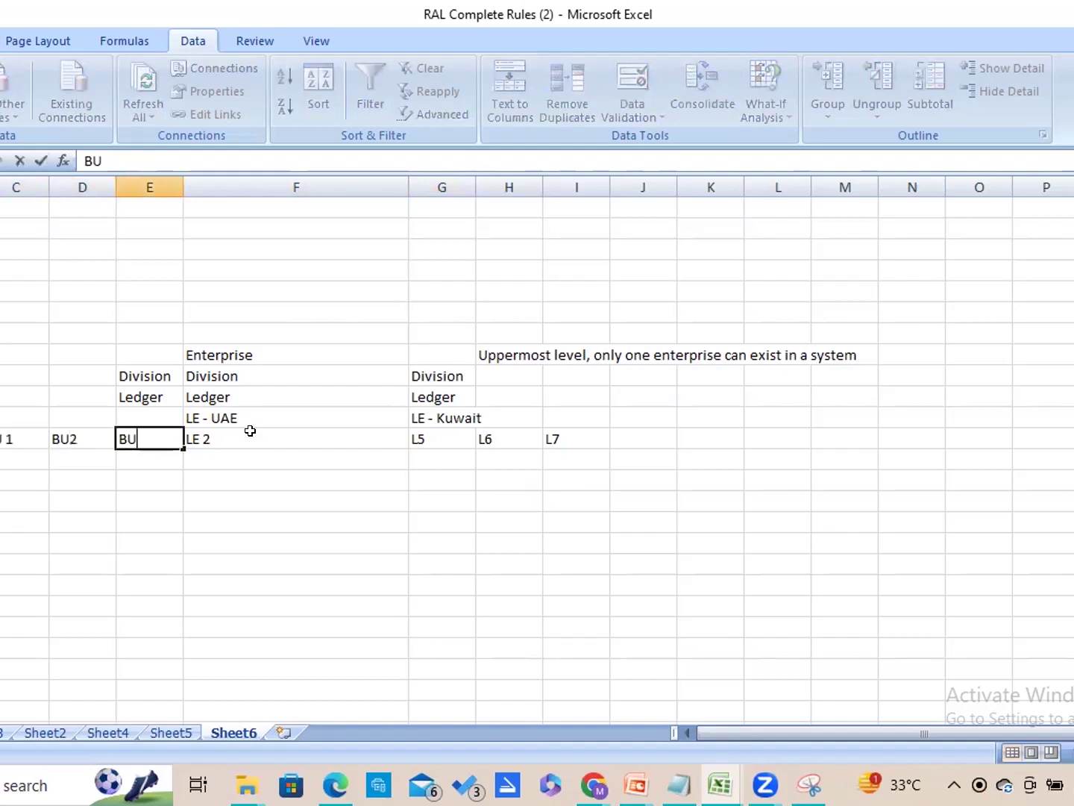
text(3)
key(Right)
text(BU)
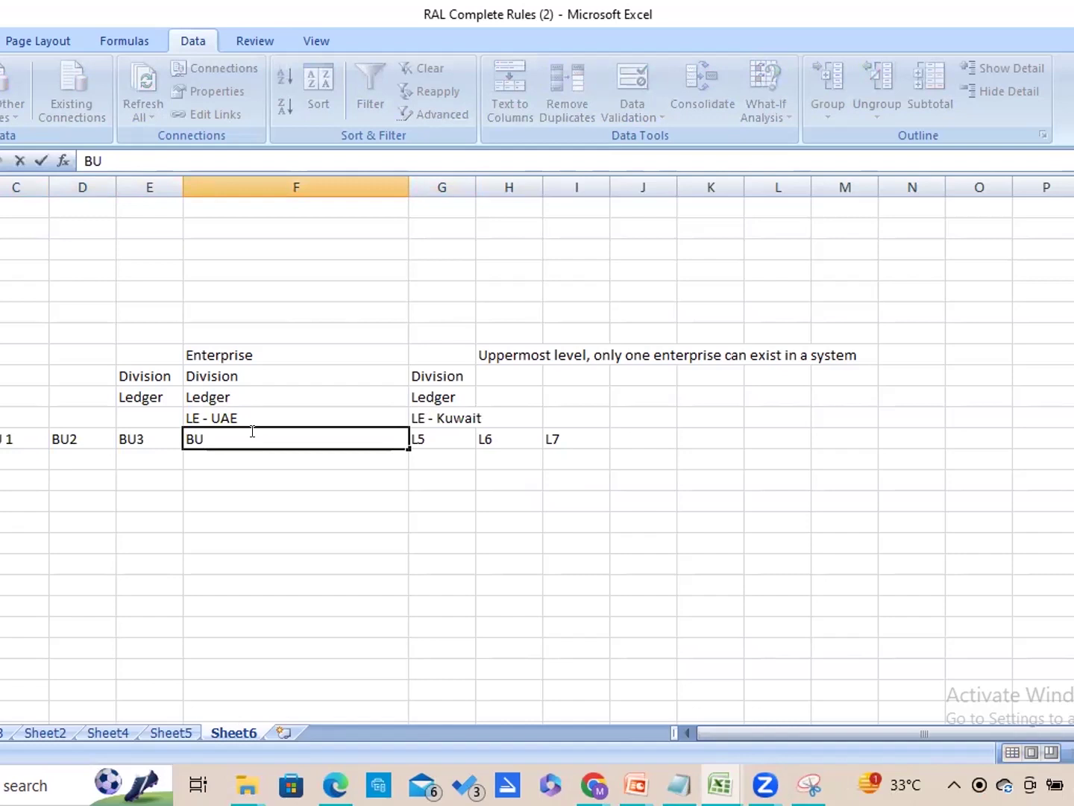
text(4)
Step: Overwrite columns G, H and I of the row beneath LE - Kuwait with BU5, BU6 and BU7
key(Right)
text(BU)
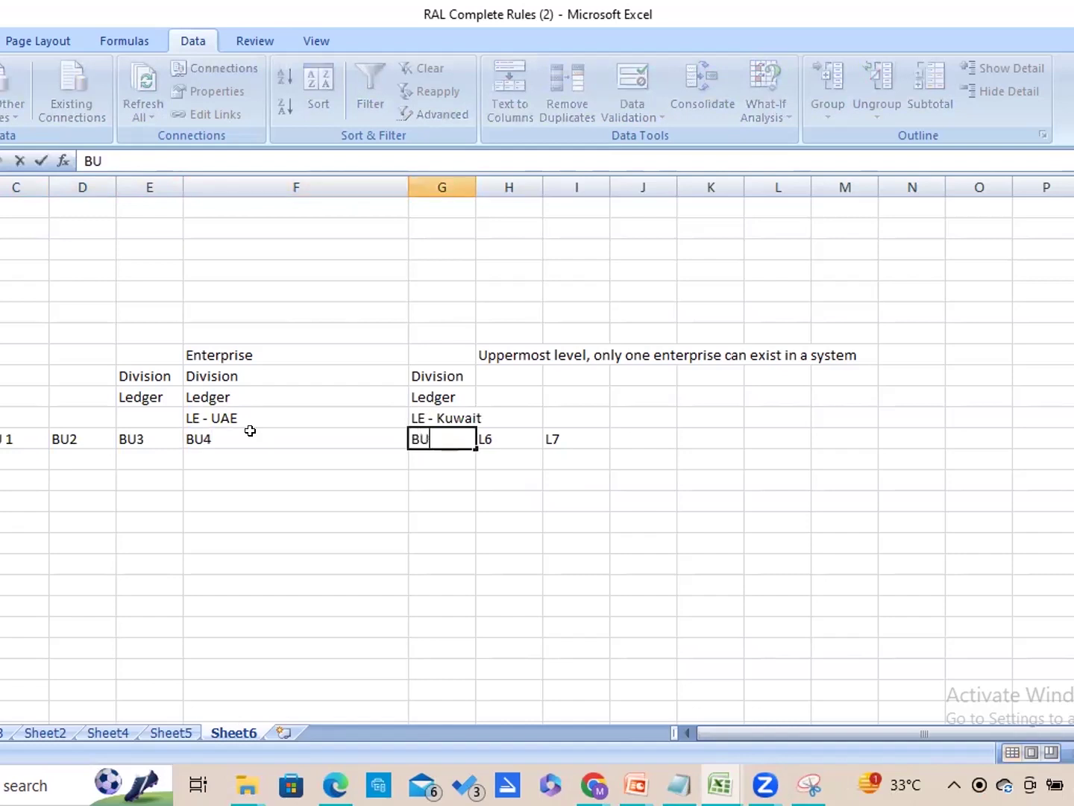
text(5)
key(Right)
text(BU)
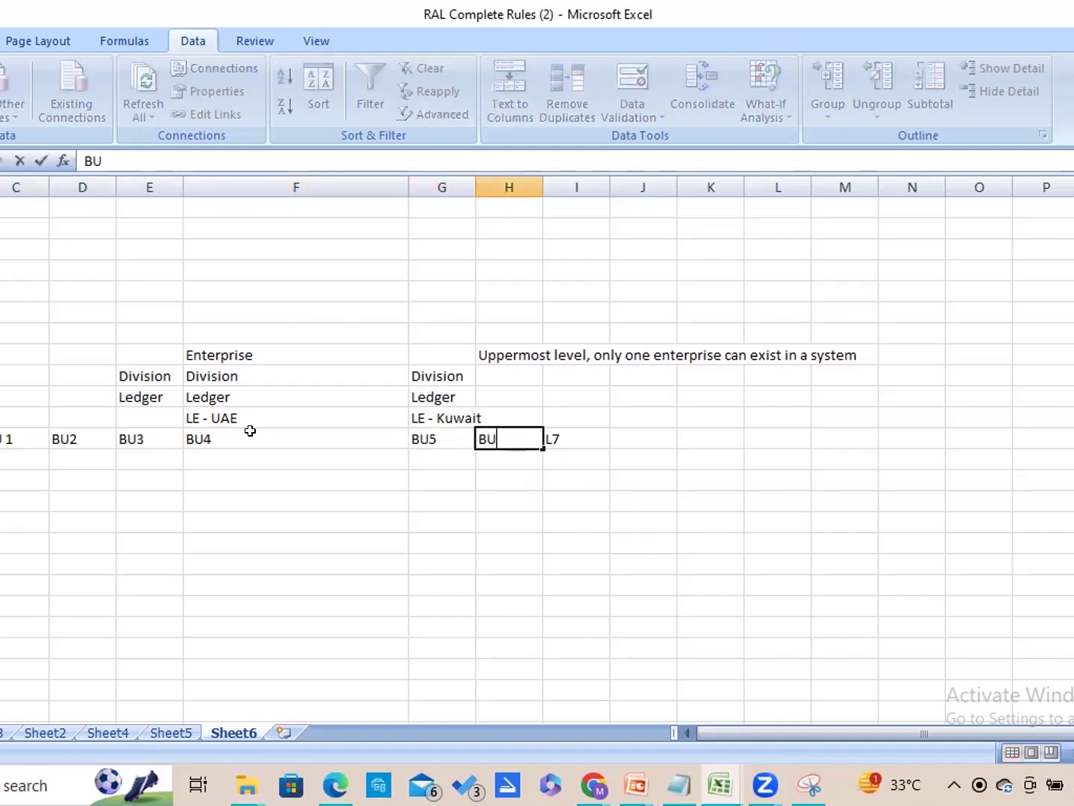
text(6)
key(Right)
text(BU)
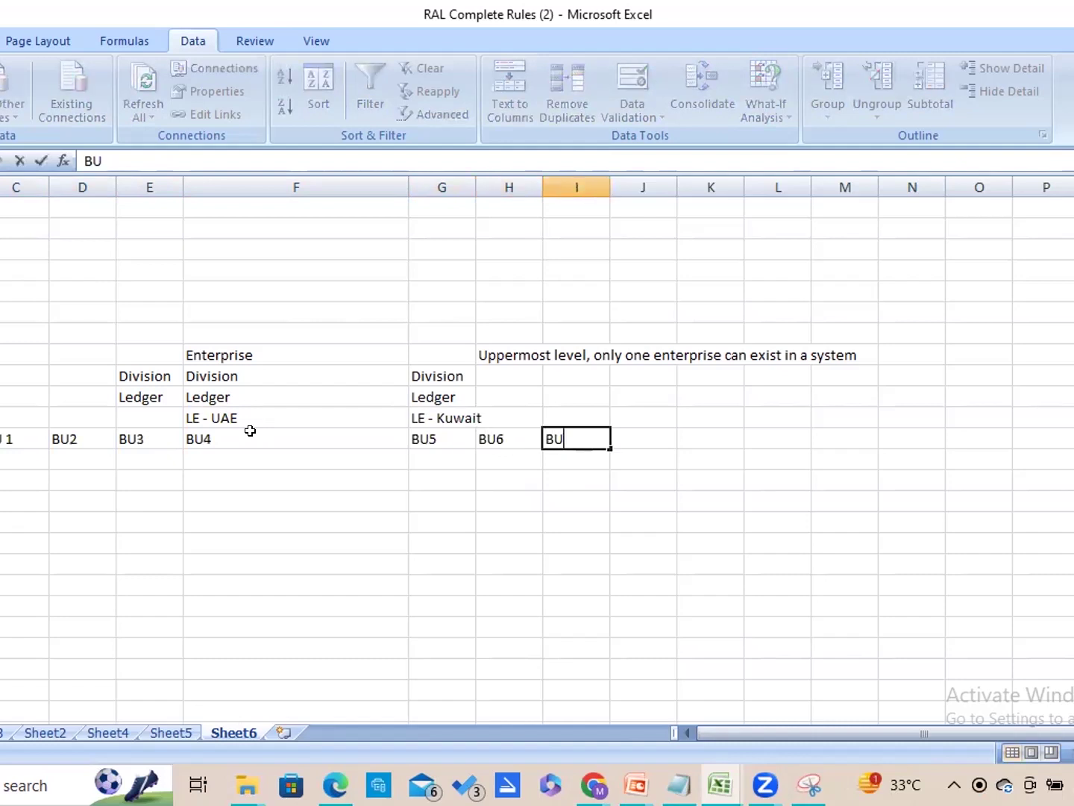
text(7)
Step: Add the entries IO and SI in the rows below the business units, near the BU 1 column
key(Left)
key(Left)
key(Left)
key(Left)
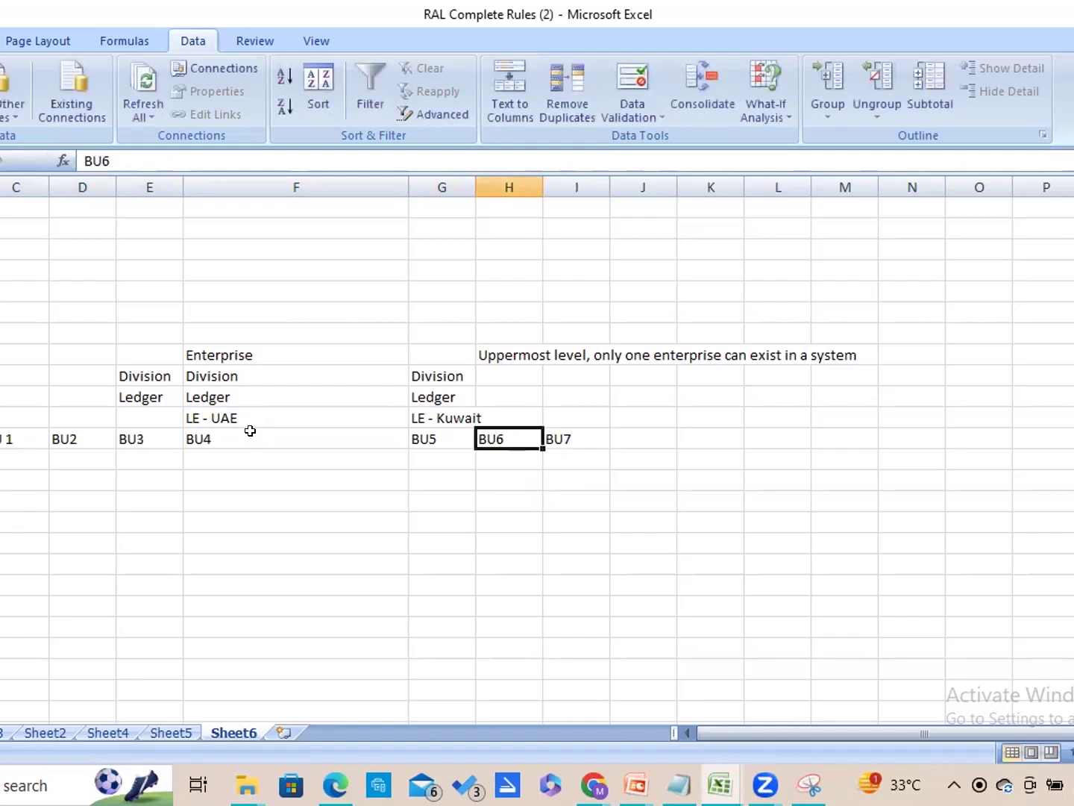
key(Left)
key(Left)
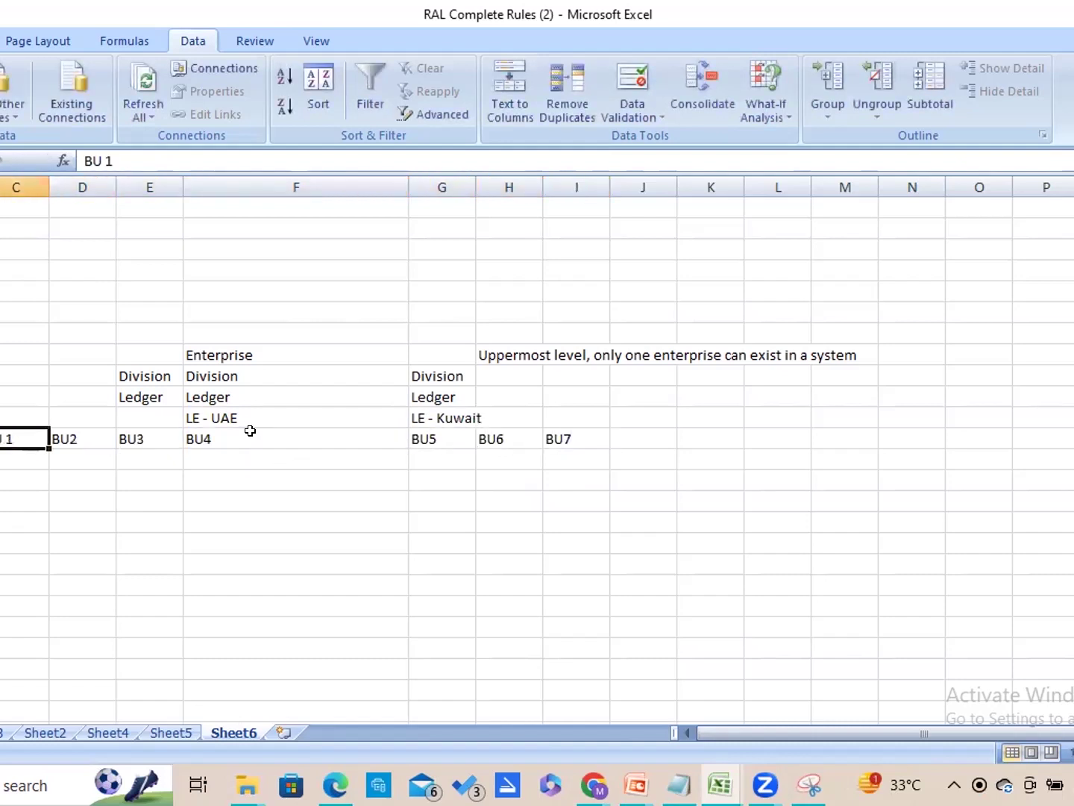
key(Left)
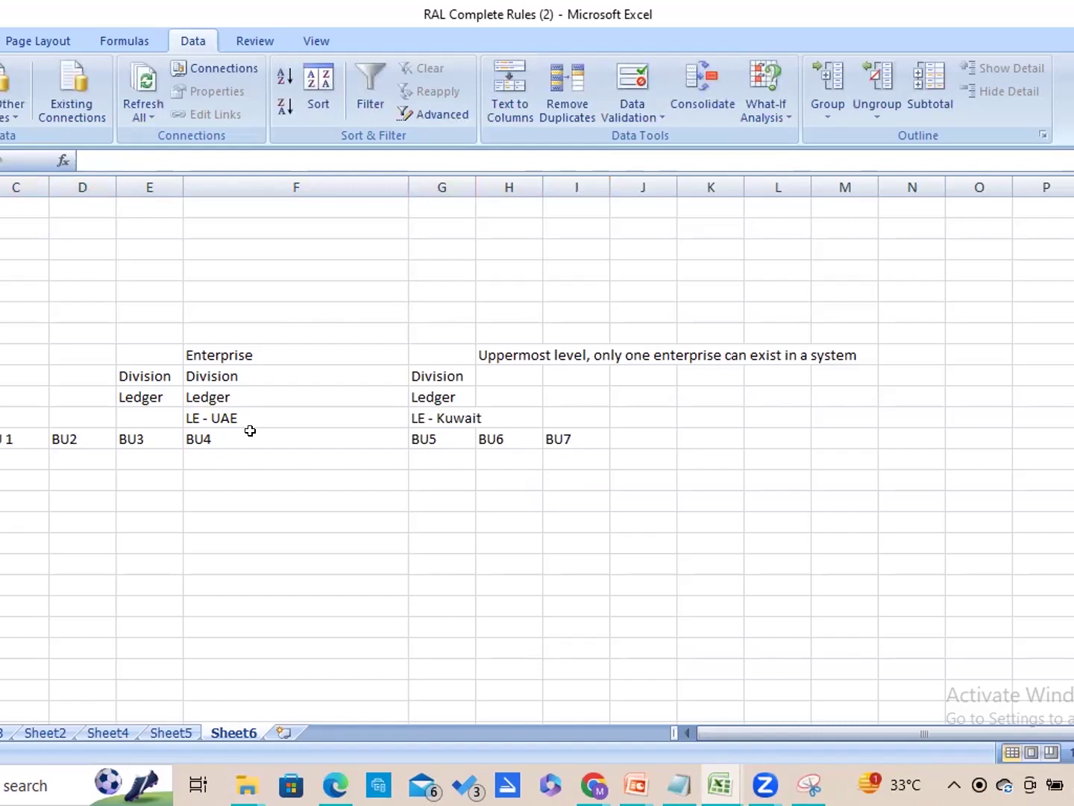
key(Right)
key(Down)
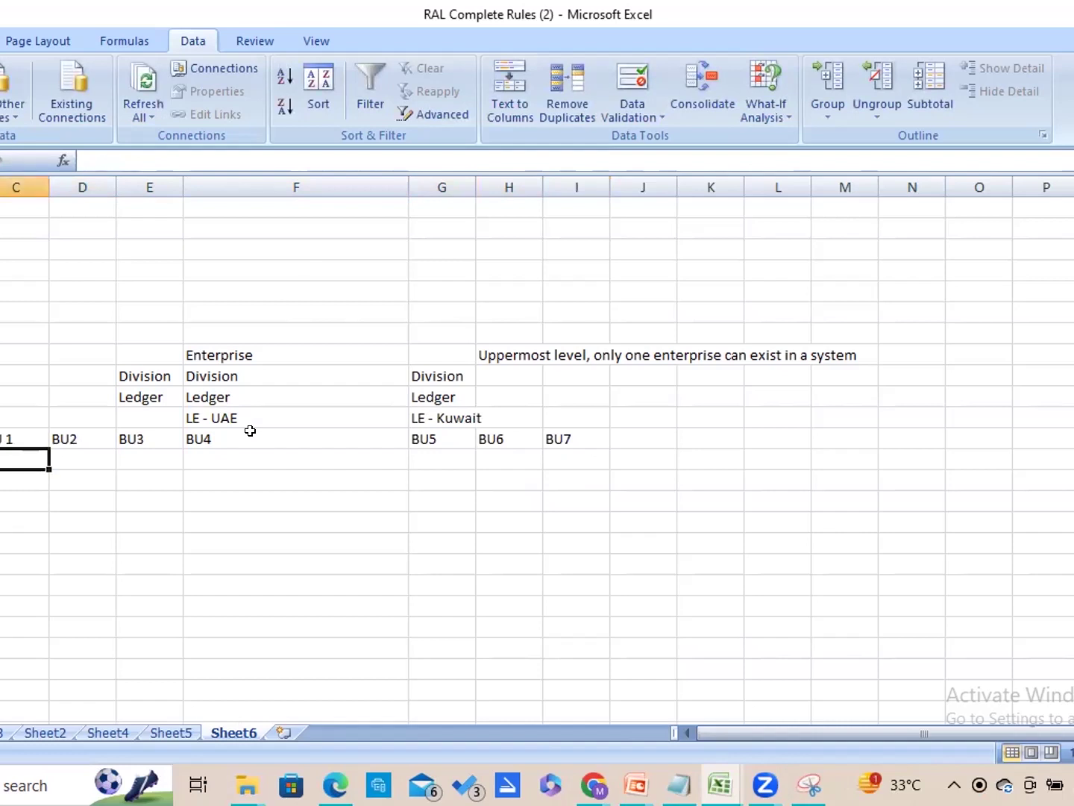
text(IO)
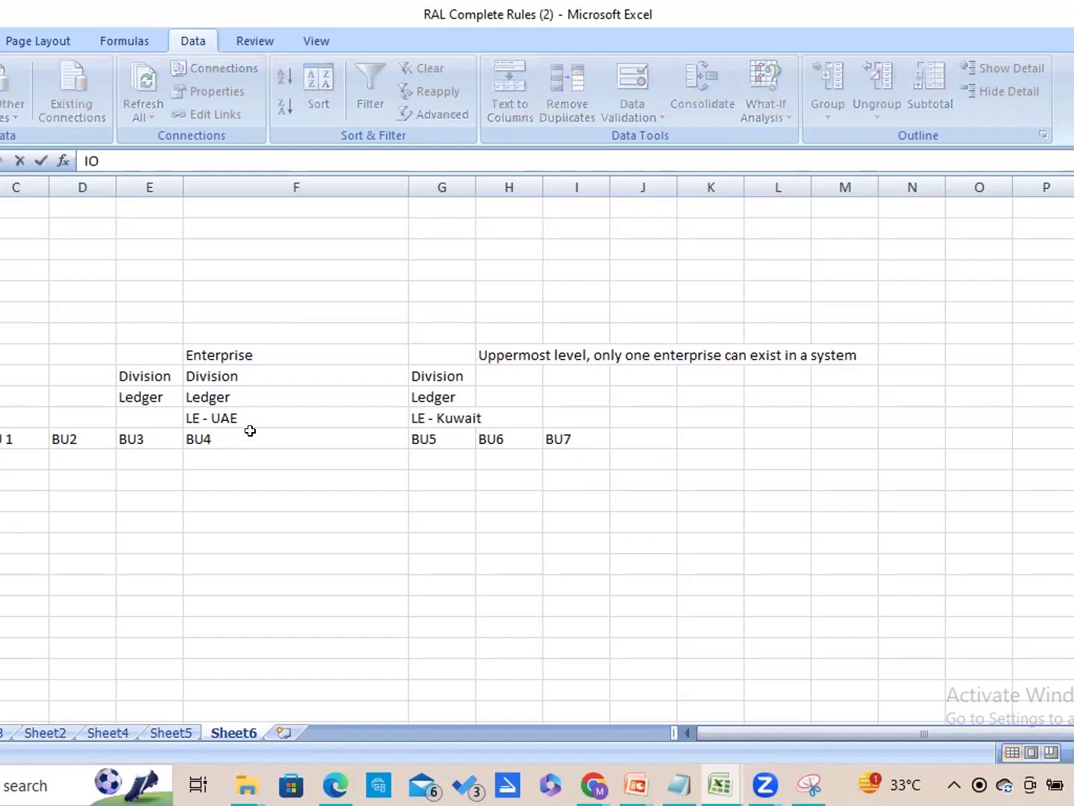
key(Return)
text(IO)
key(Return)
text(SI)
key(Return)
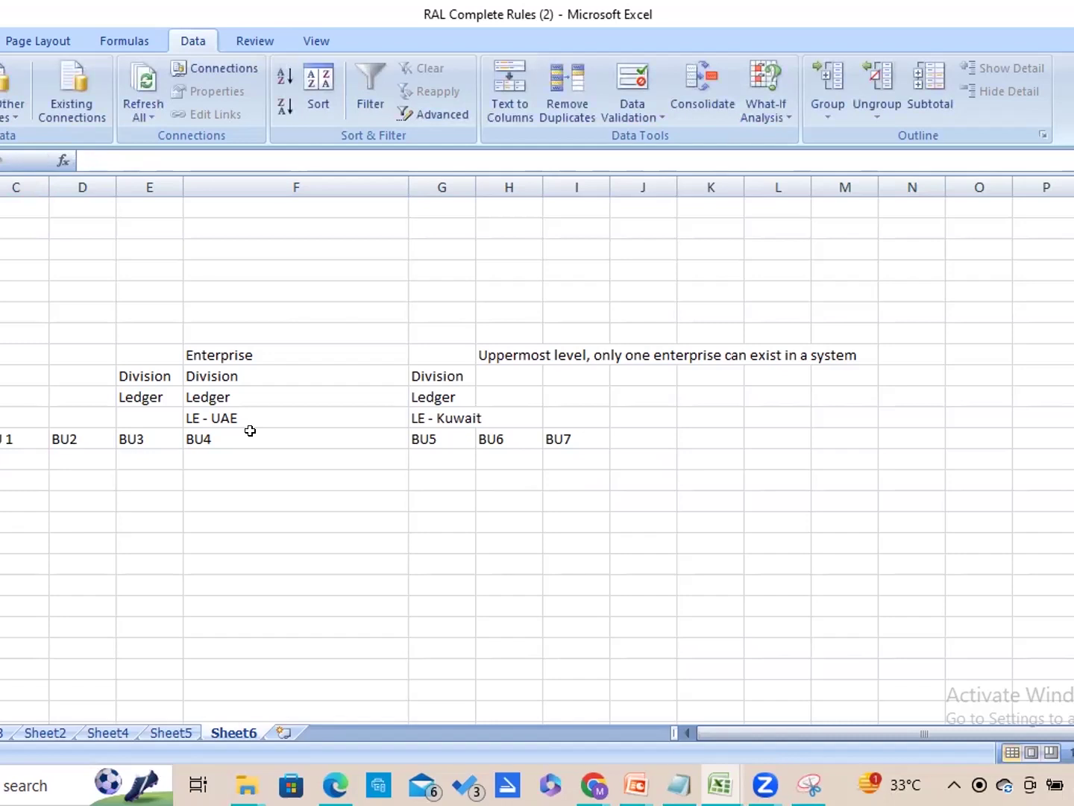
text(SI)
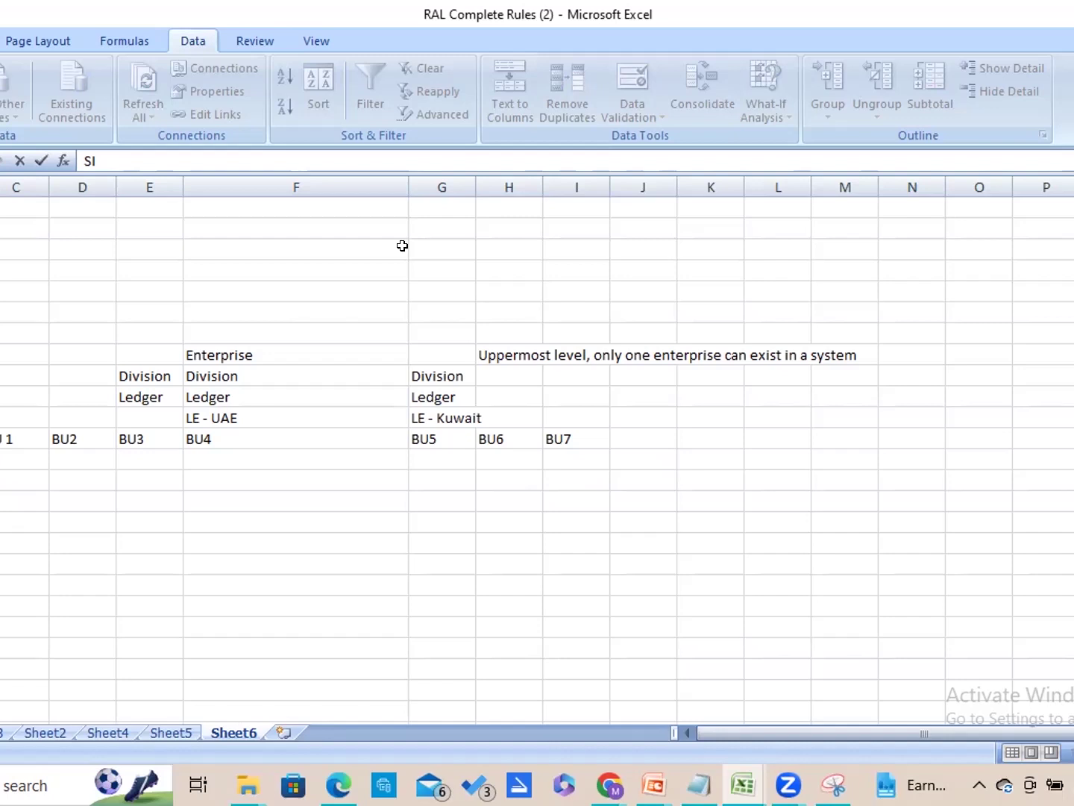
click(296, 416)
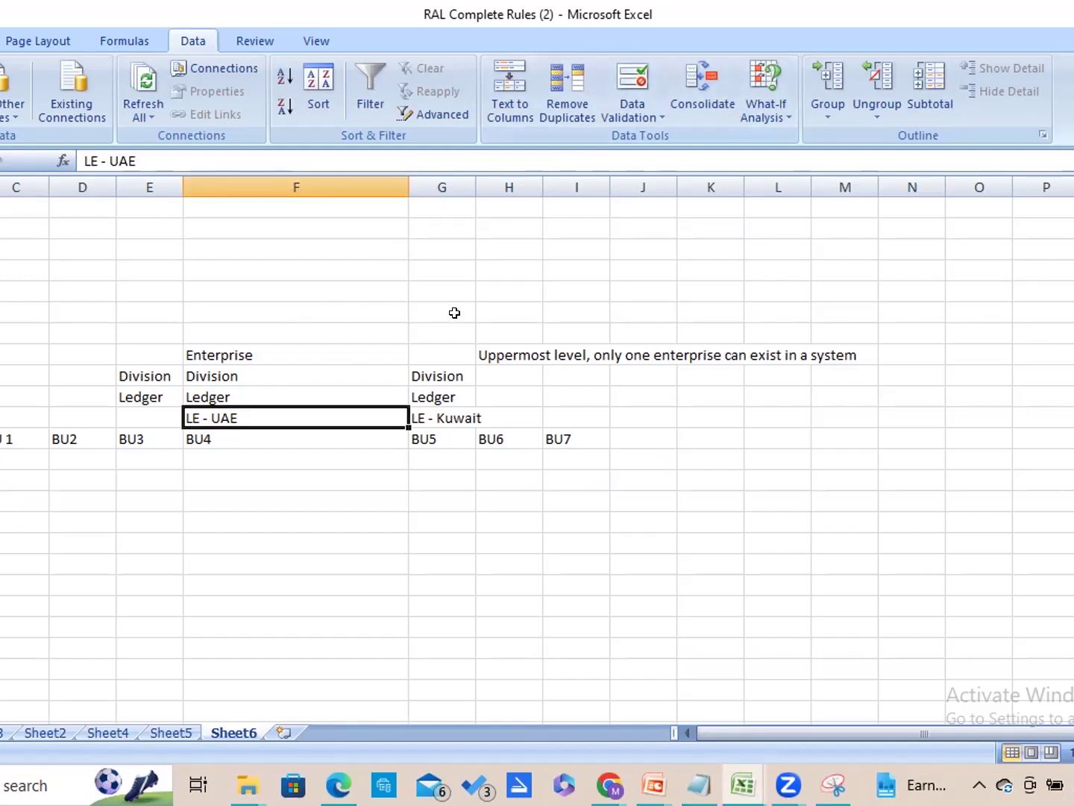
click(430, 412)
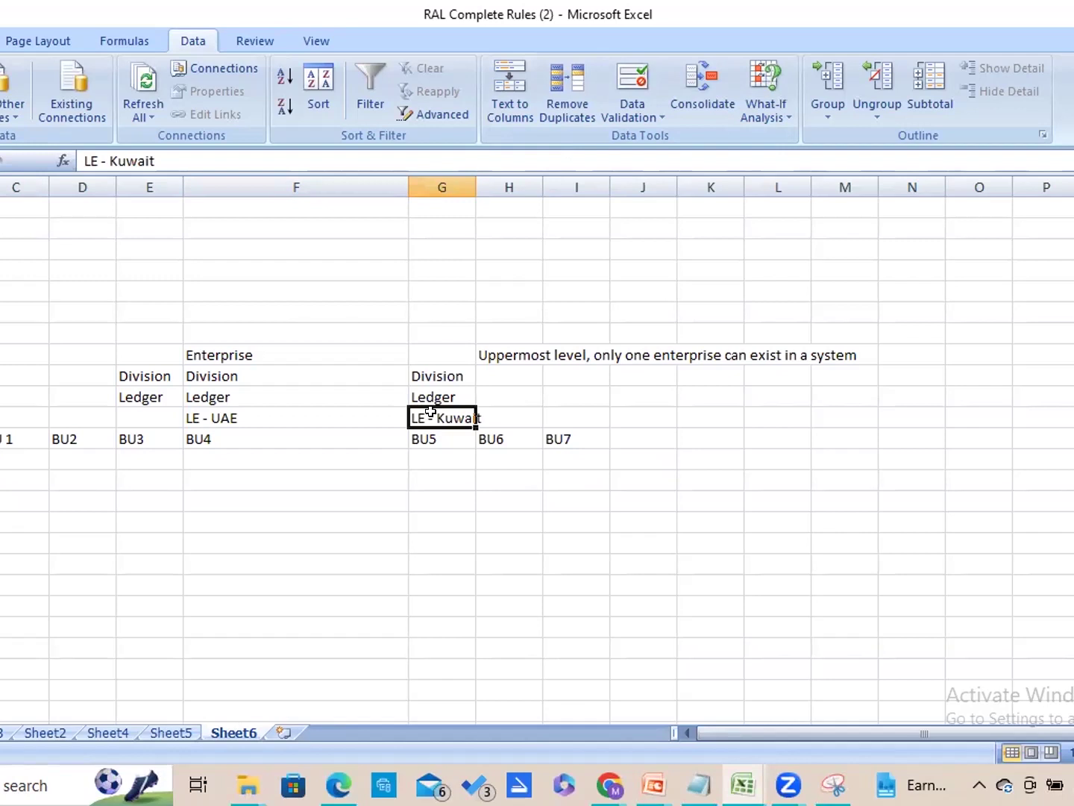
key(Left)
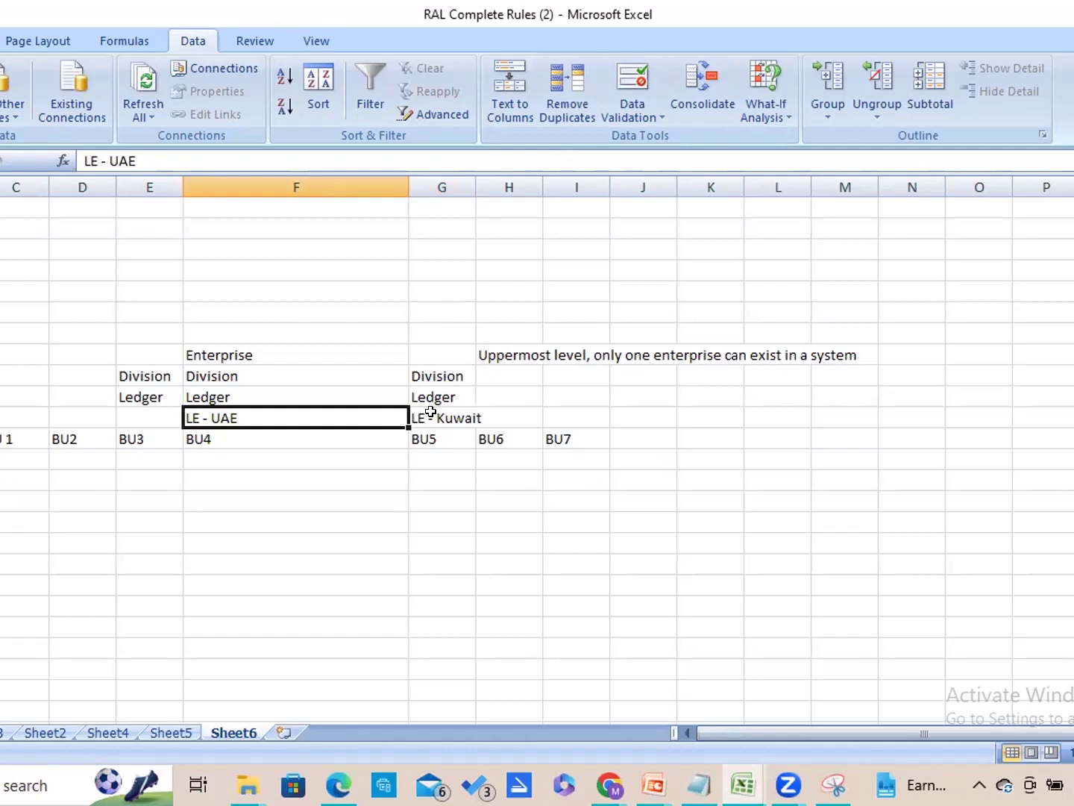
Step: Enter the abbreviation LE in column M of the row that holds LE - Kuwait
click(430, 411)
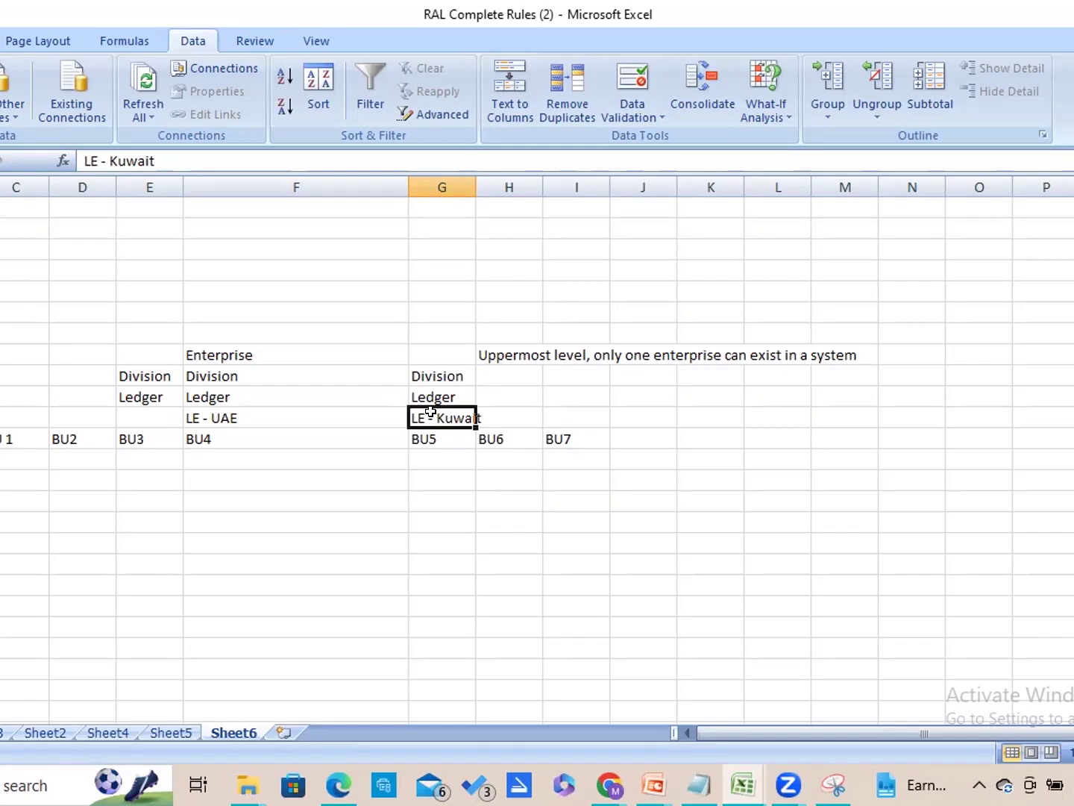
key(Right)
key(Right)
key(Right)
key(Right)
key(Right)
key(Right)
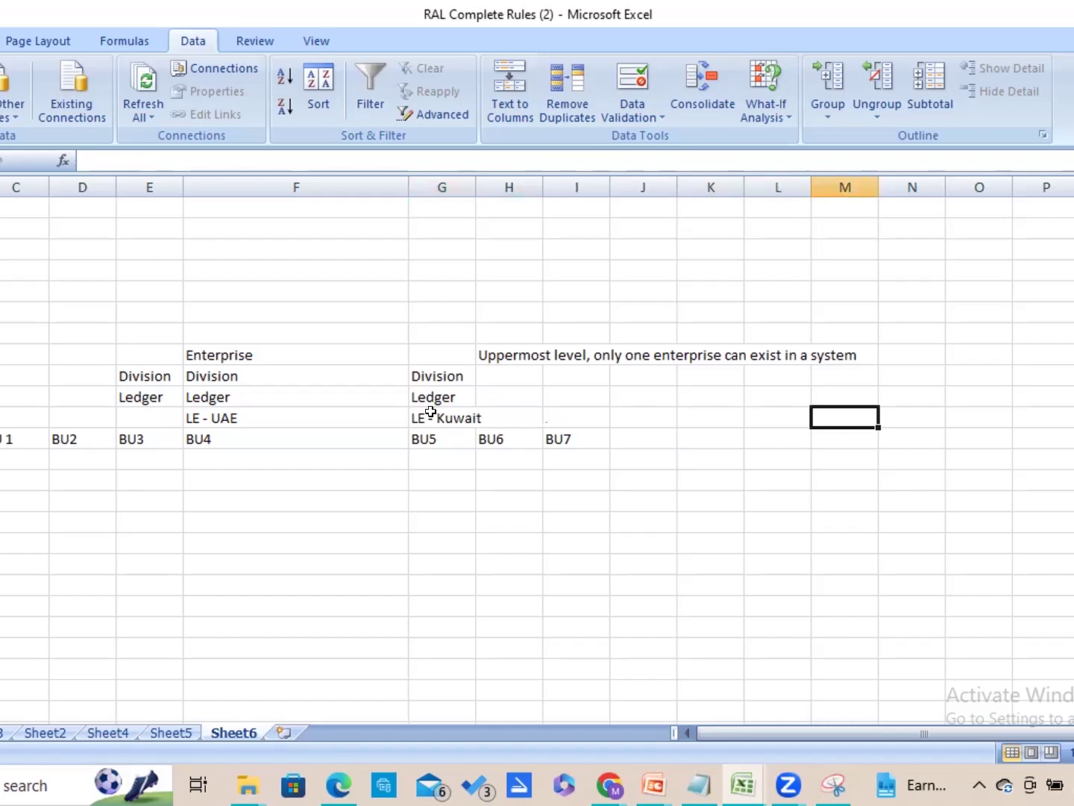
text(Leal)
key(BackSpace)
key(BackSpace)
key(BackSpace)
text(E)
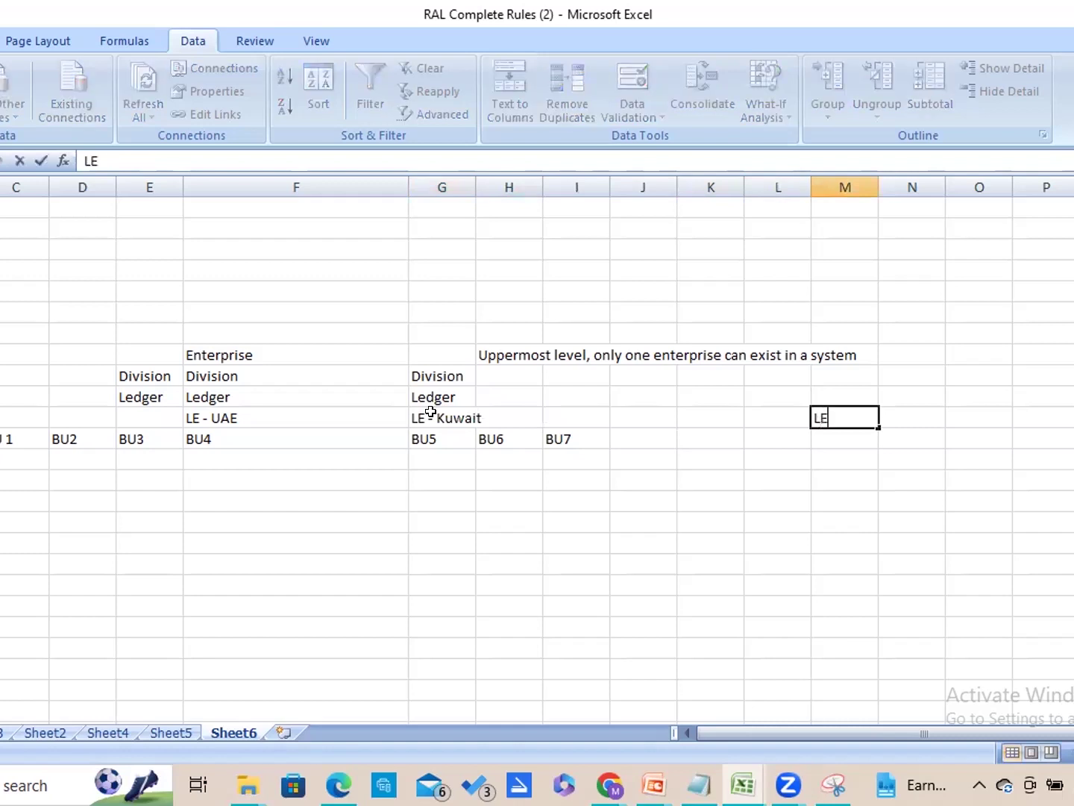
Step: Enter Legal Entity in column N beside LE, and Legal Entities in the cell directly beneath it
key(Tab)
text(Leal)
key(BackSpace)
key(BackSpace)
text(g)
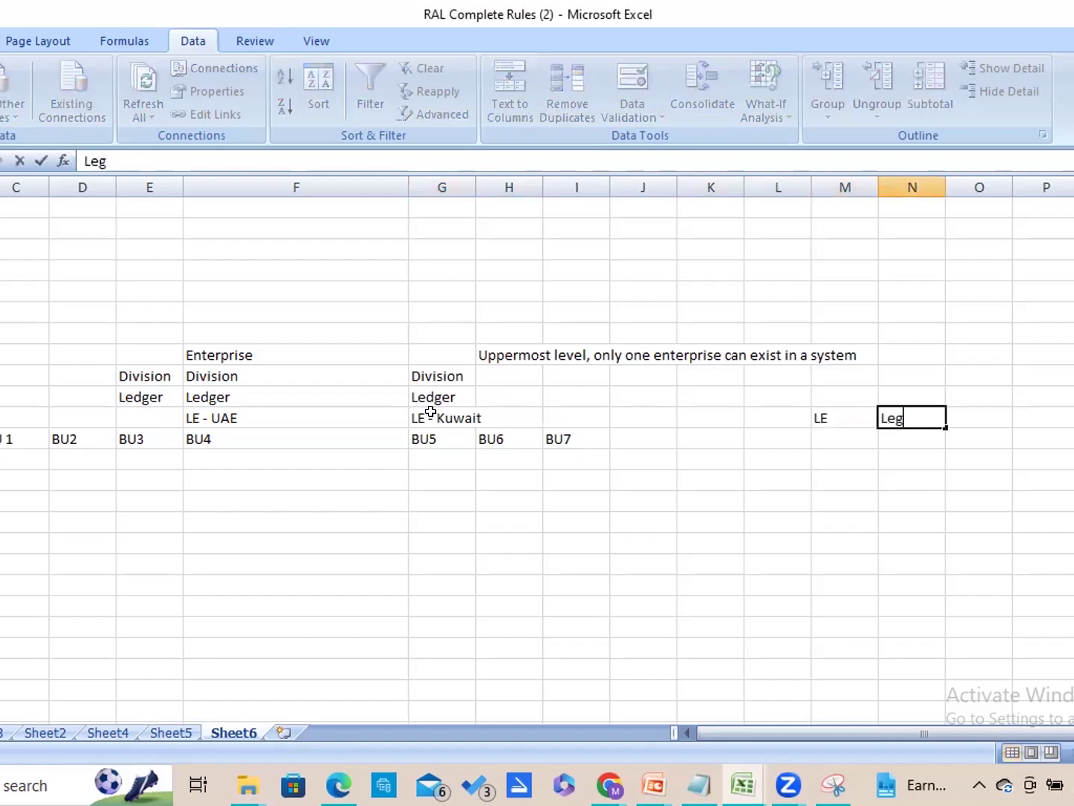
text(al Entity)
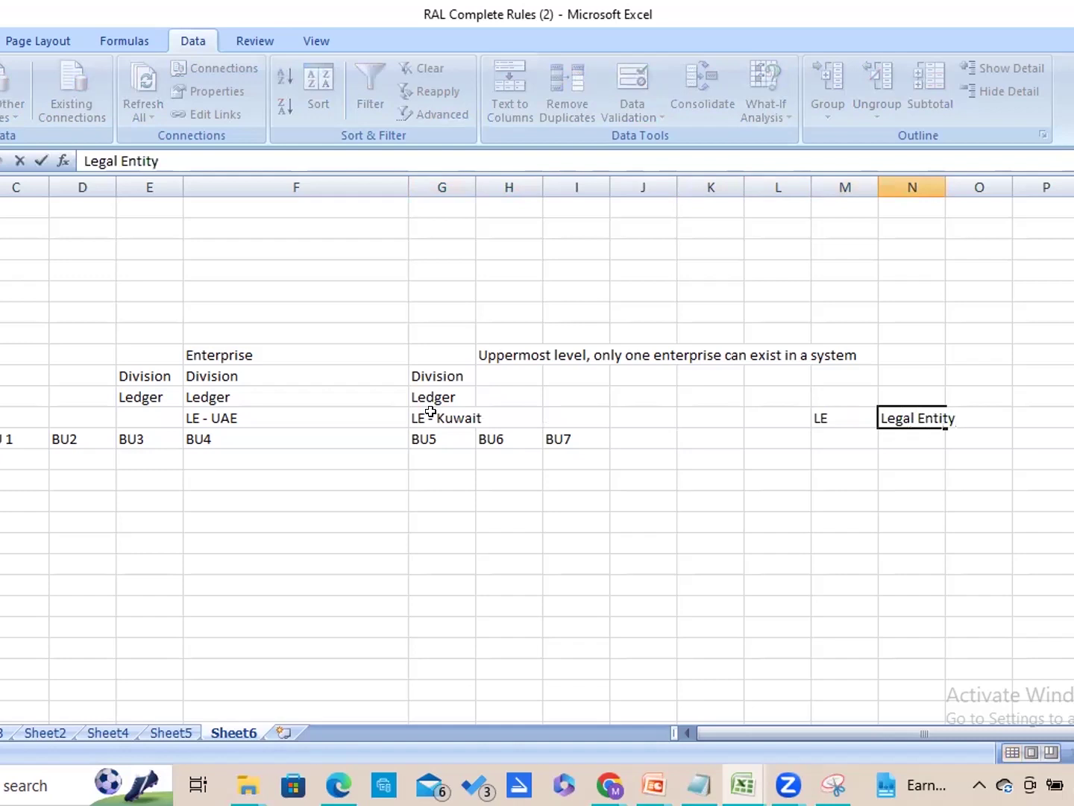
key(Return)
text(Legal )
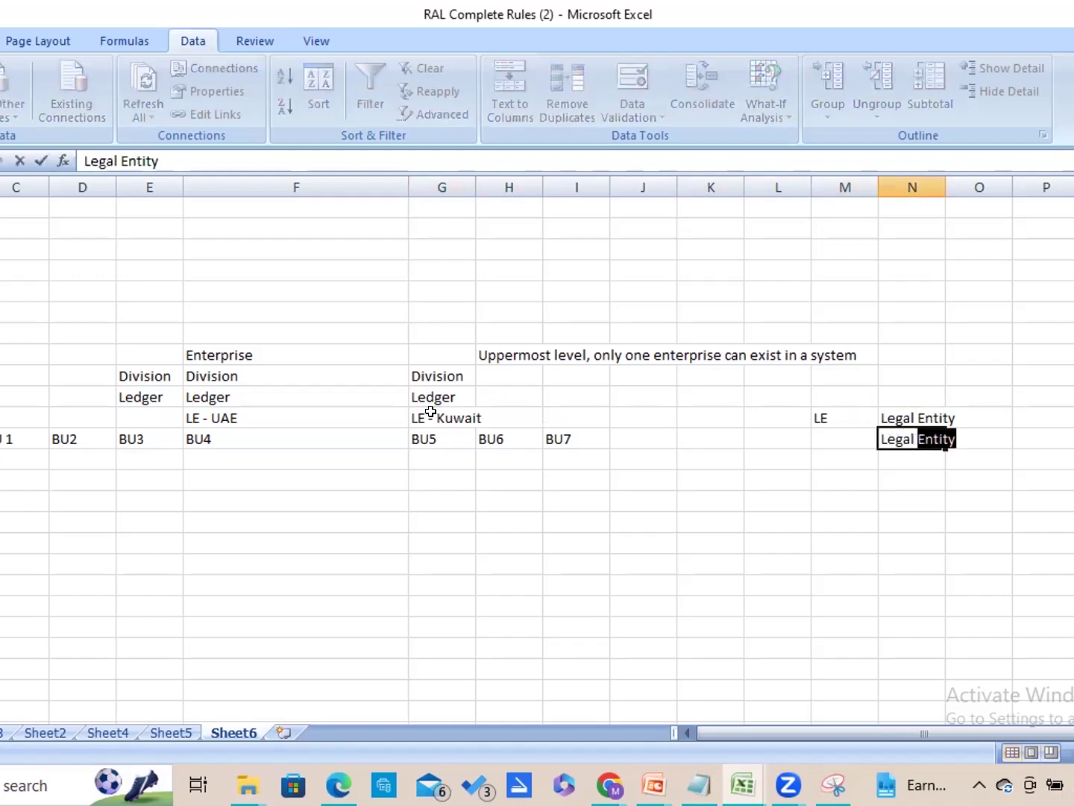
text(Entities)
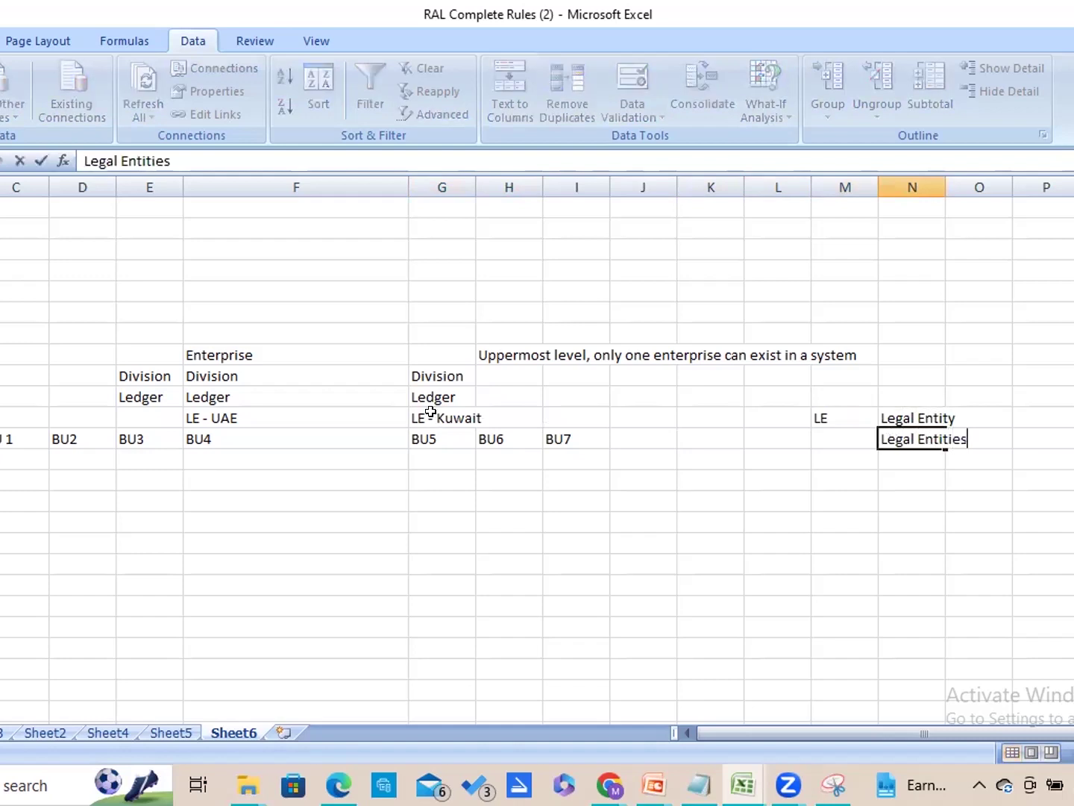
key(Left)
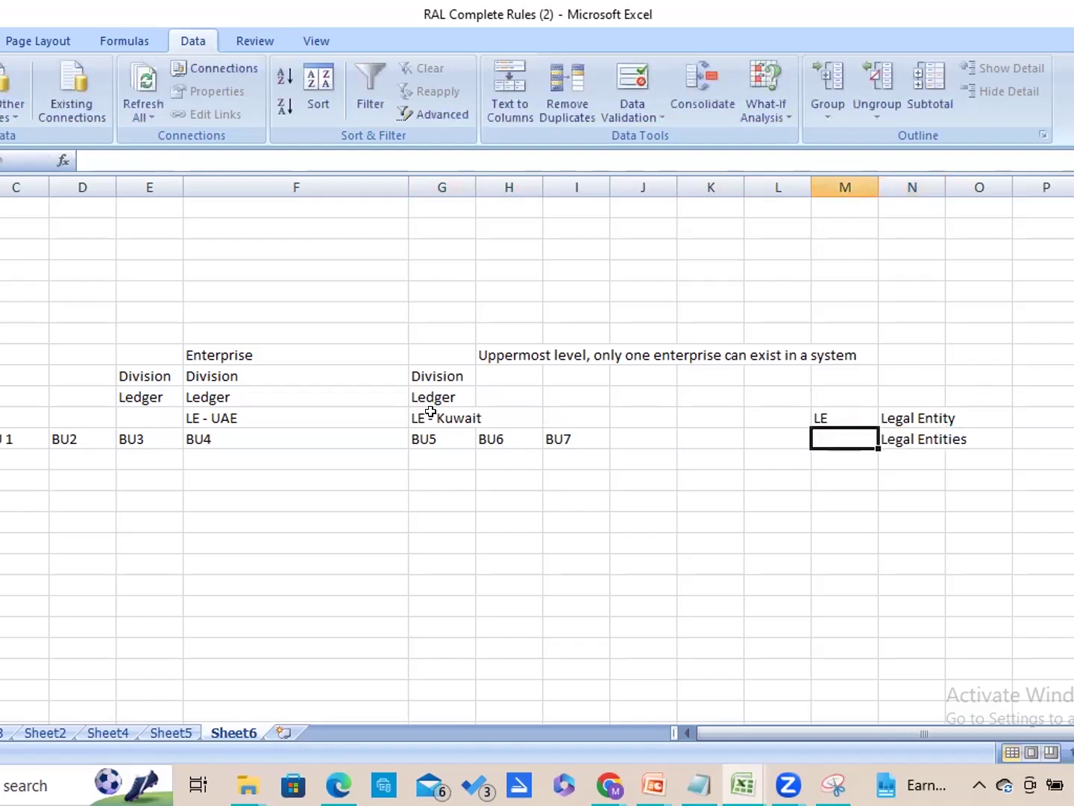
key(Up)
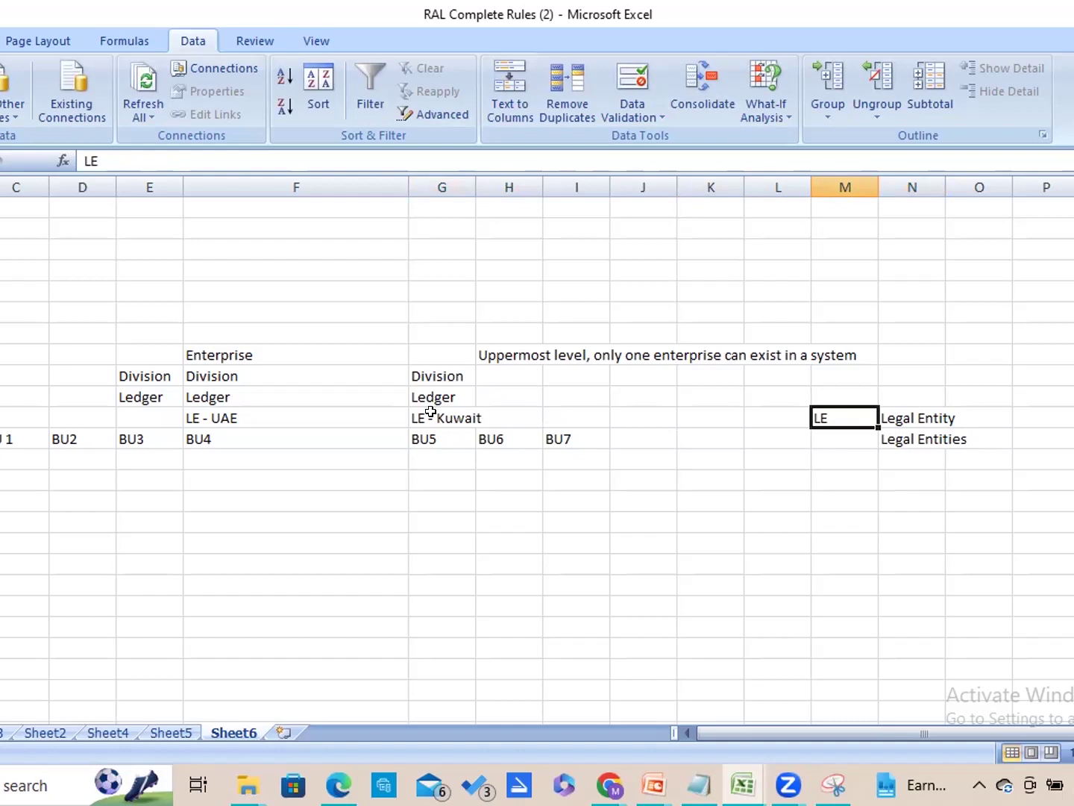
key(Down)
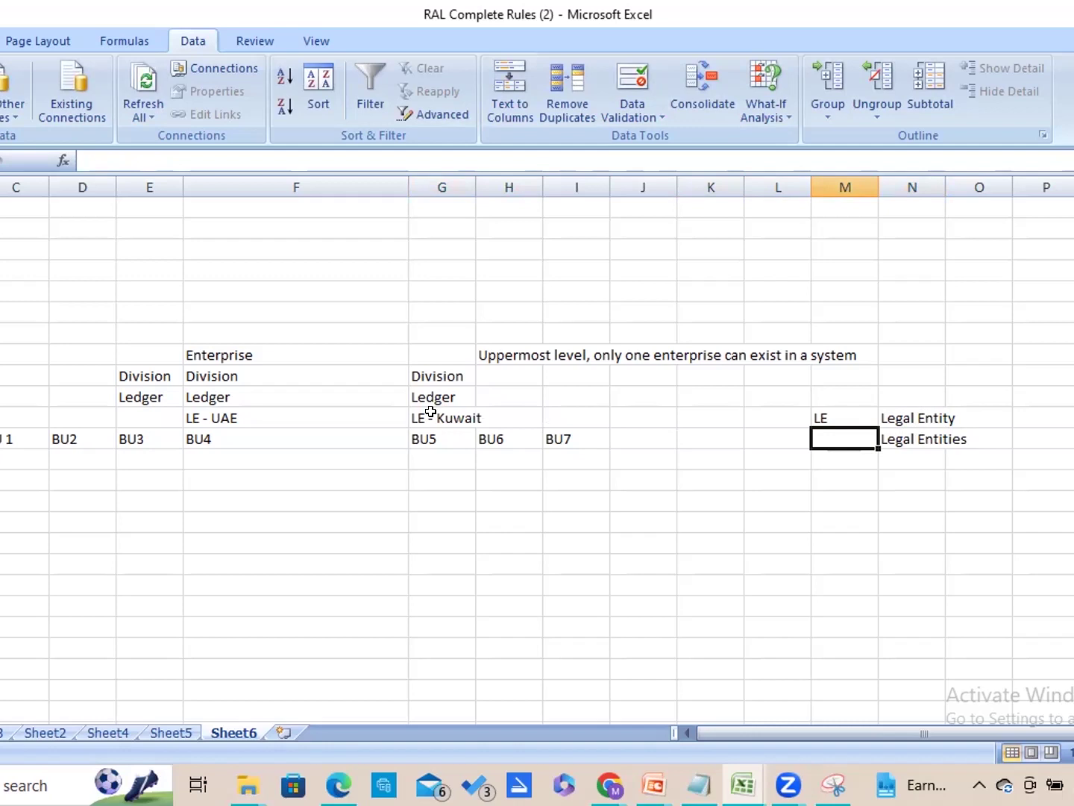
Step: Examine the business unit row from column M back to BU5 and the IO entry below the business units
key(Left)
key(Left)
key(Left)
key(Left)
key(Left)
key(Left)
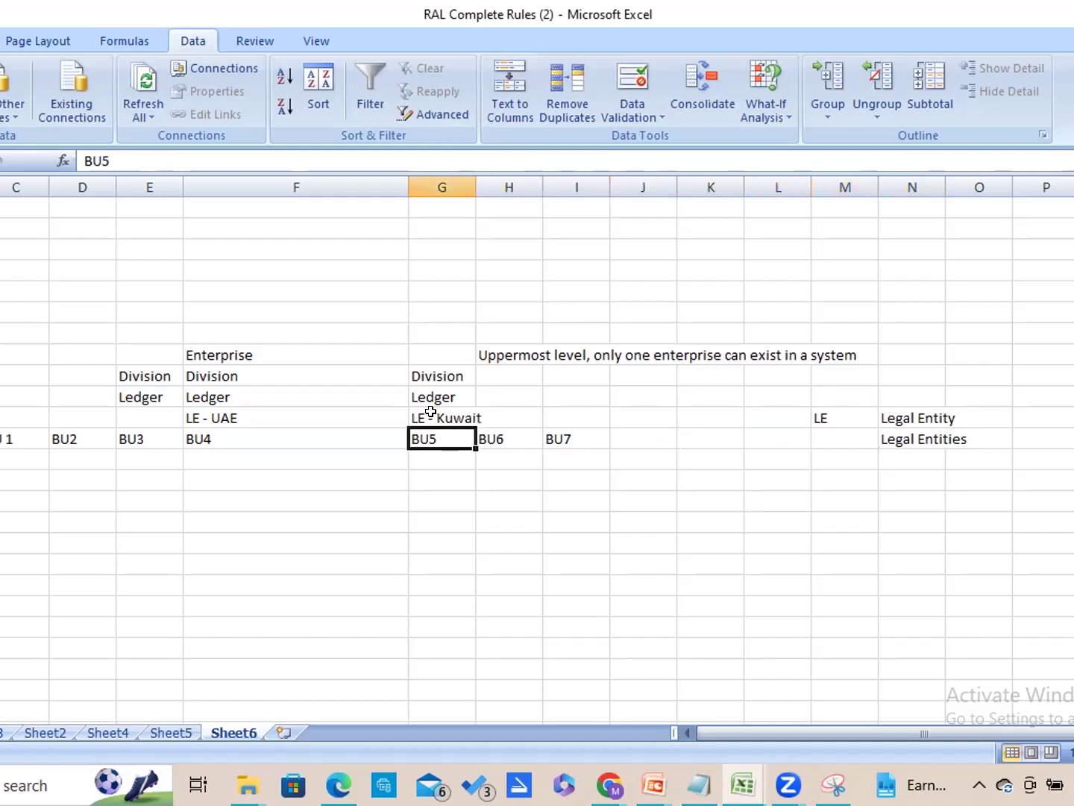
key(Down)
key(Left)
key(Left)
key(Left)
key(Left)
key(Left)
key(Left)
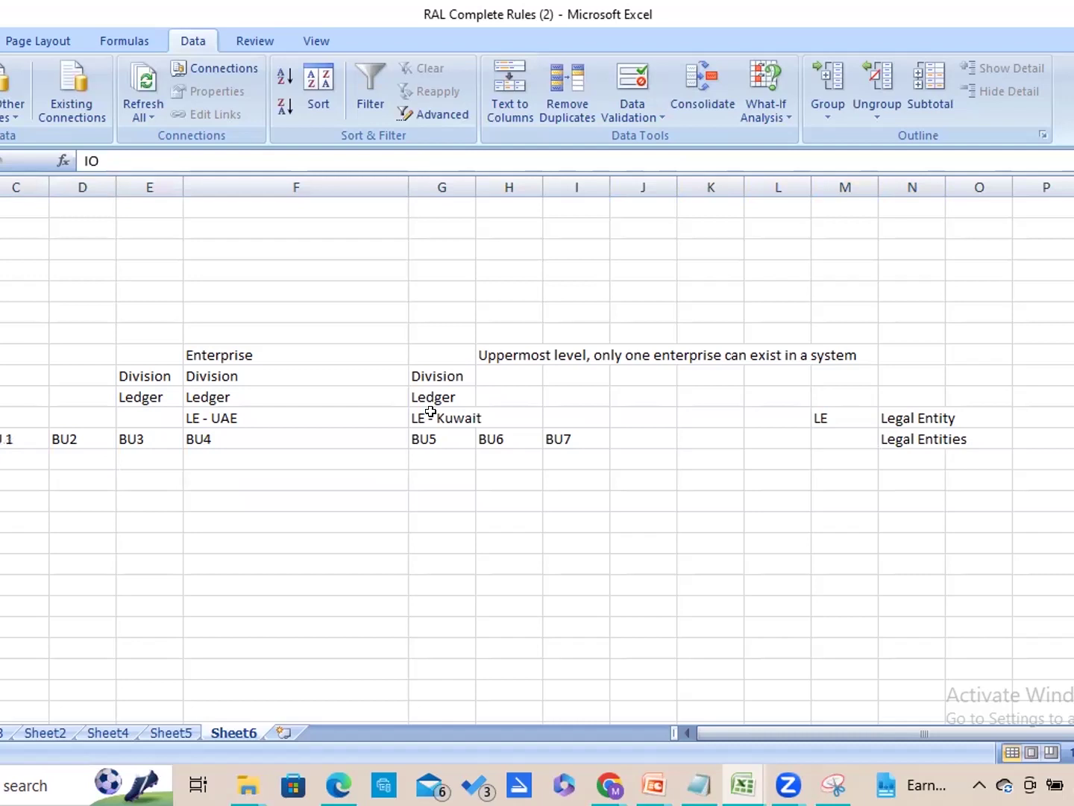
key(Left)
Step: Enter UK in column N, four rows below Legal Entities
key(Right)
key(Right)
key(Right)
key(Right)
key(Right)
key(Right)
key(Right)
key(Right)
key(Right)
key(Right)
key(Right)
key(Right)
key(Right)
key(Right)
key(Left)
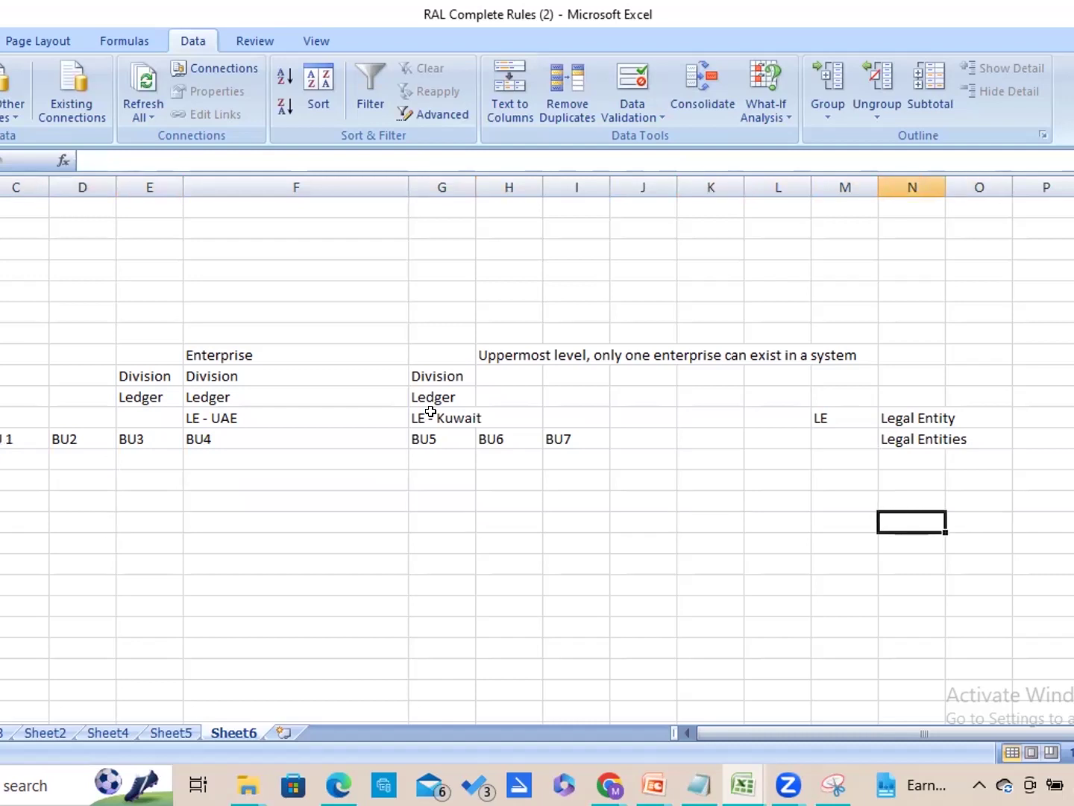
text(UK)
key(Return)
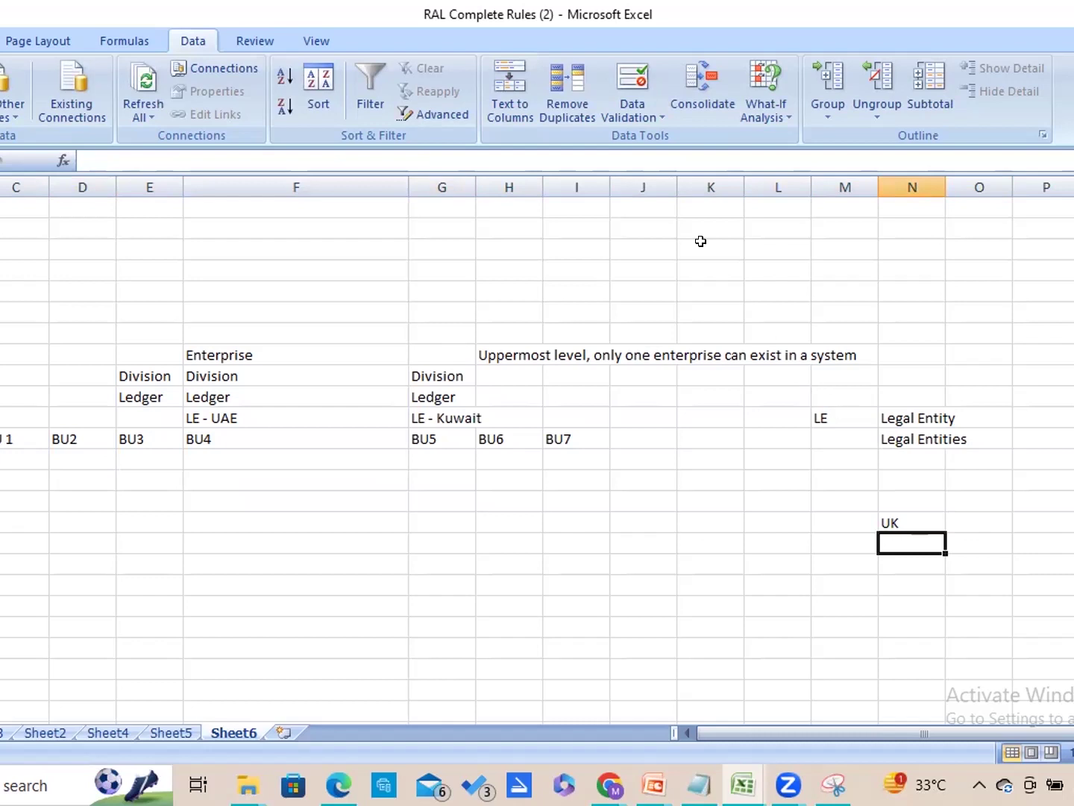
Step: Enter the heading Implementation Project in column F, five rows above Enterprise
click(355, 254)
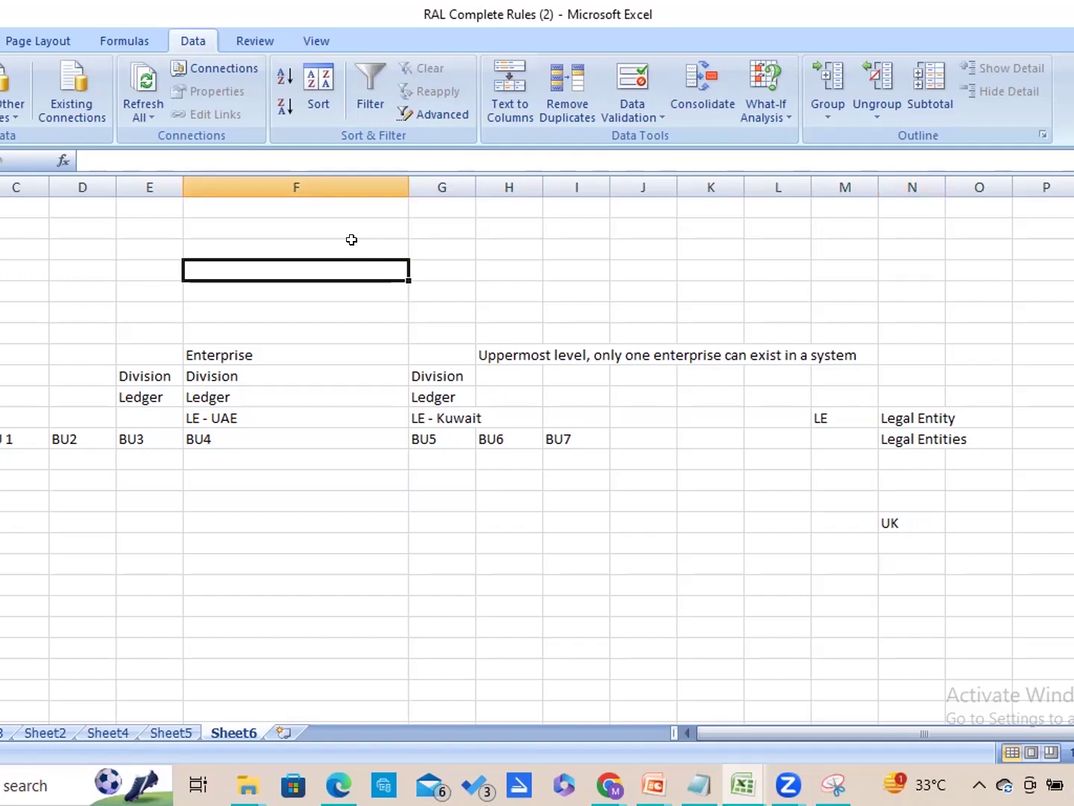
click(396, 241)
text(Imp)
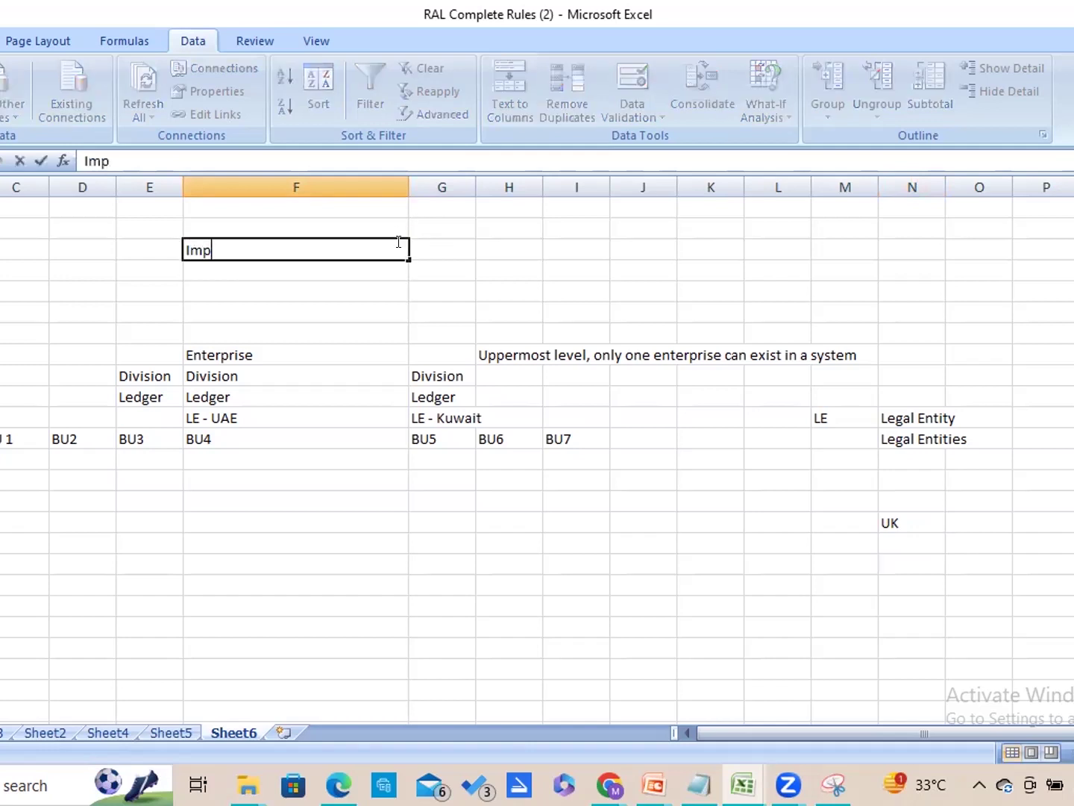
text(lementatt)
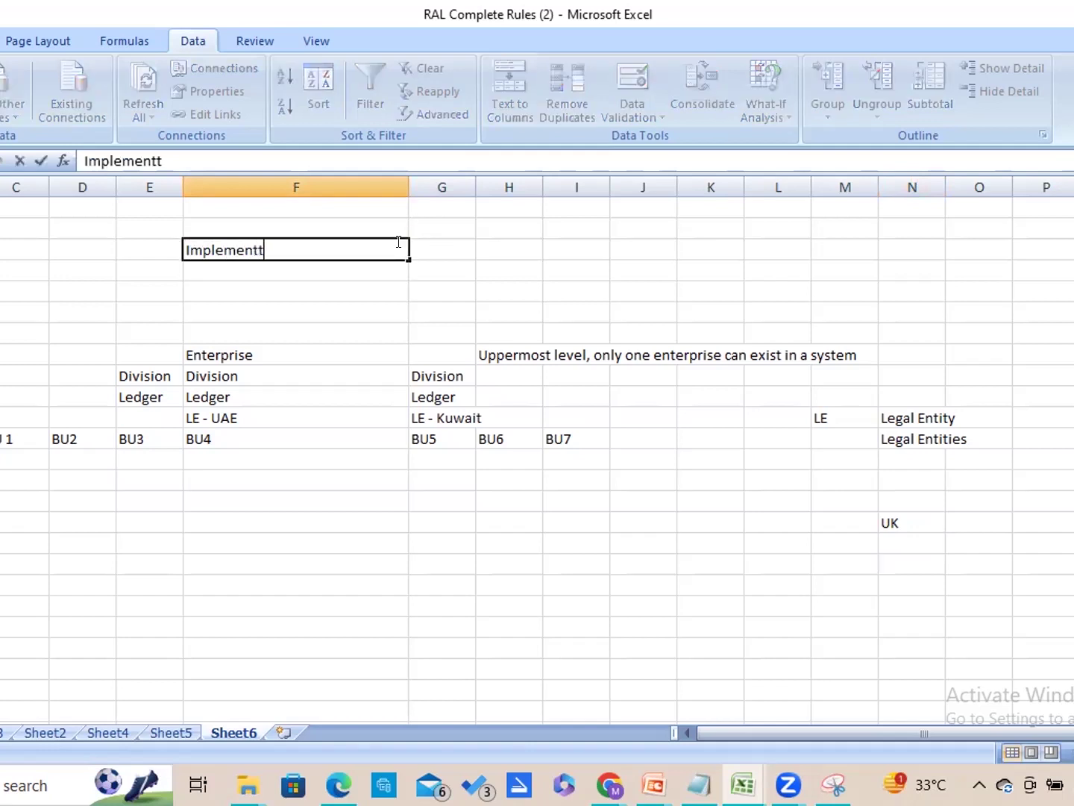
key(BackSpace)
text(ation Project)
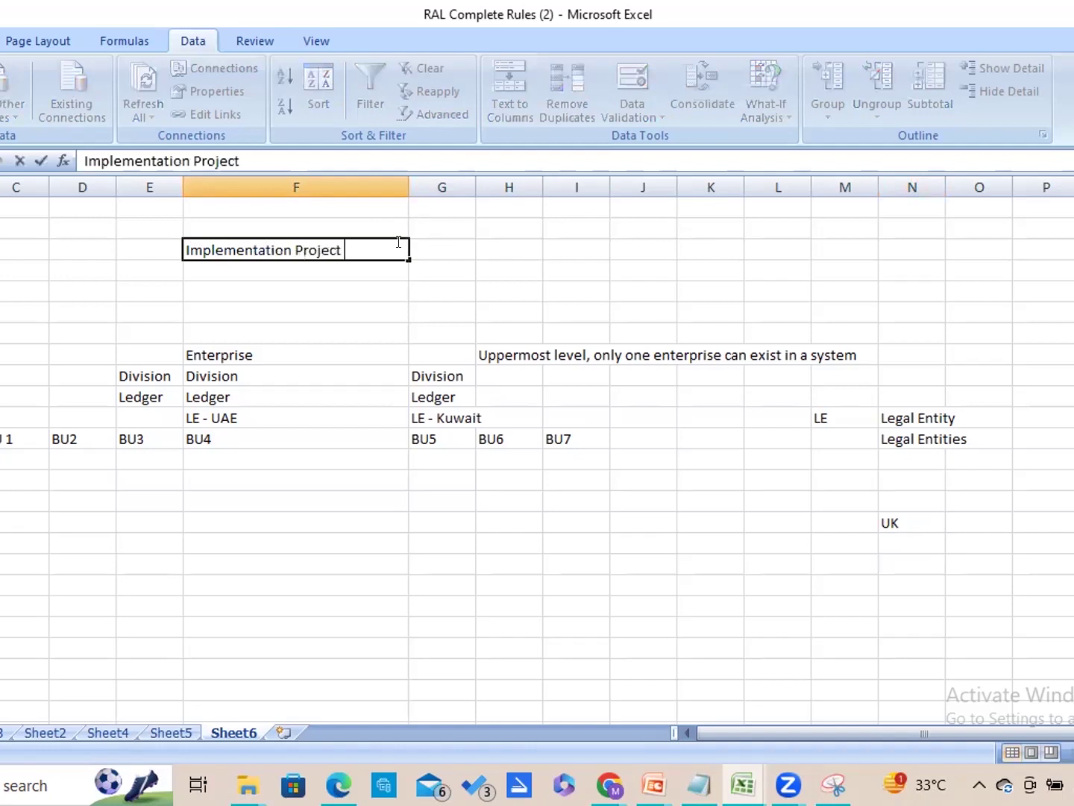
key(Tab)
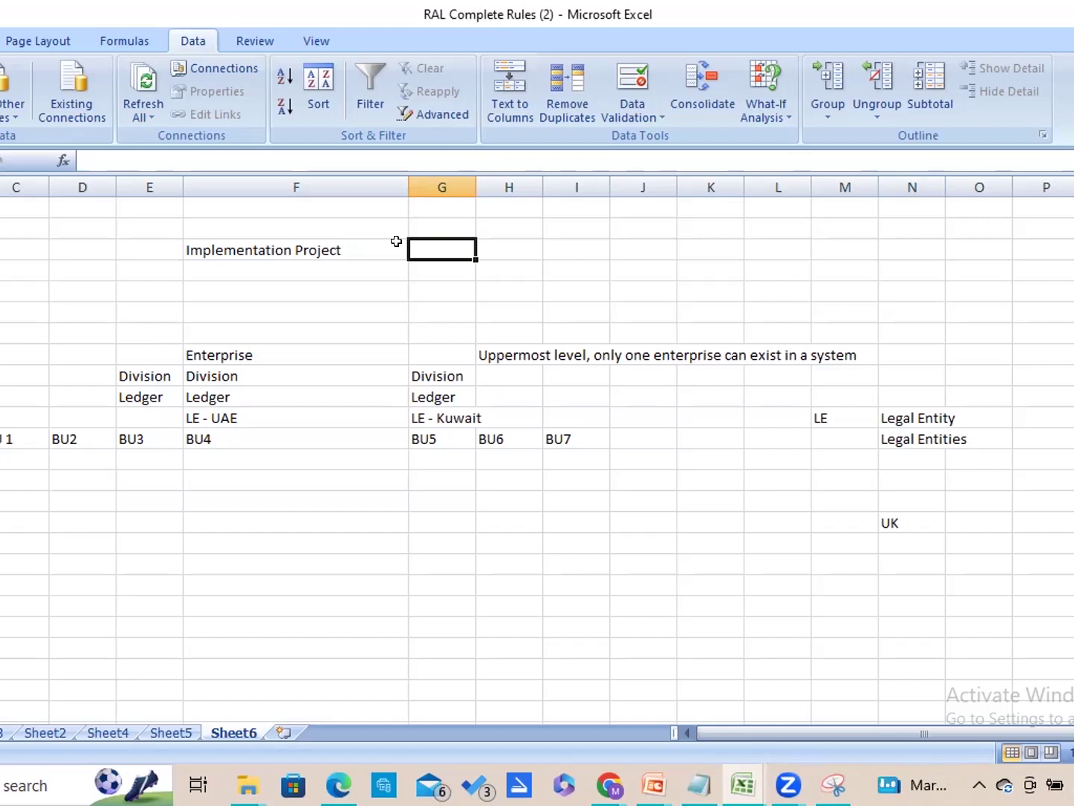
click(388, 241)
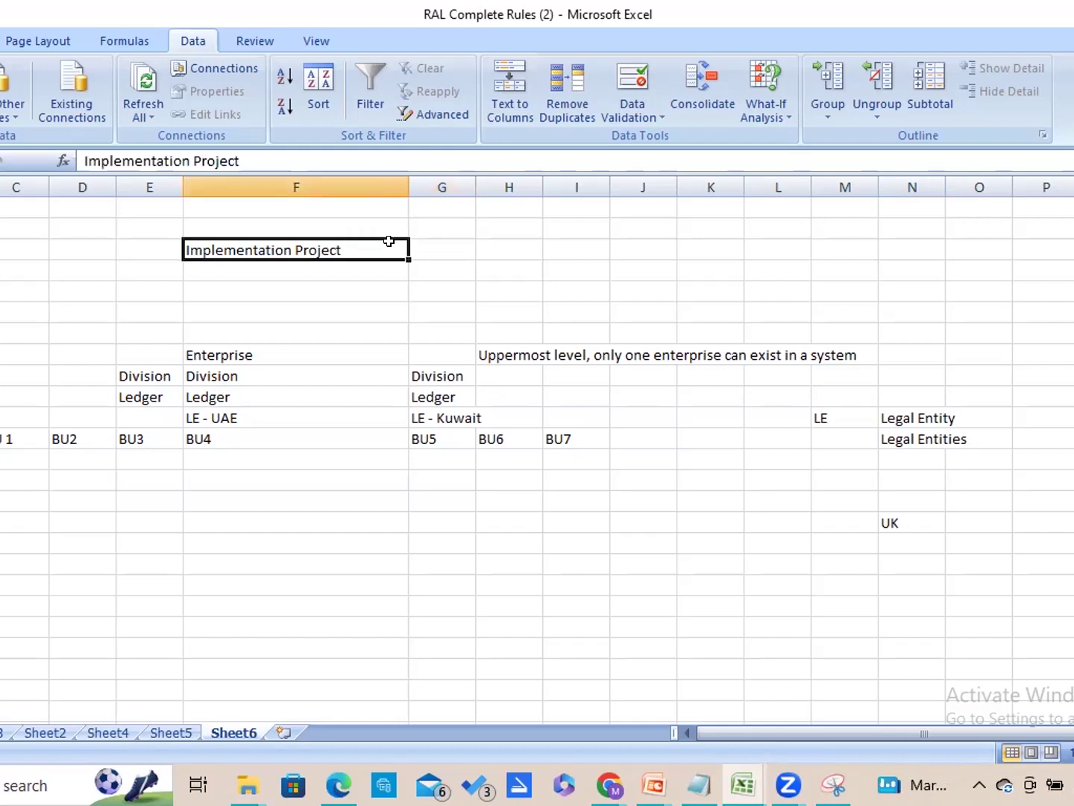
click(450, 249)
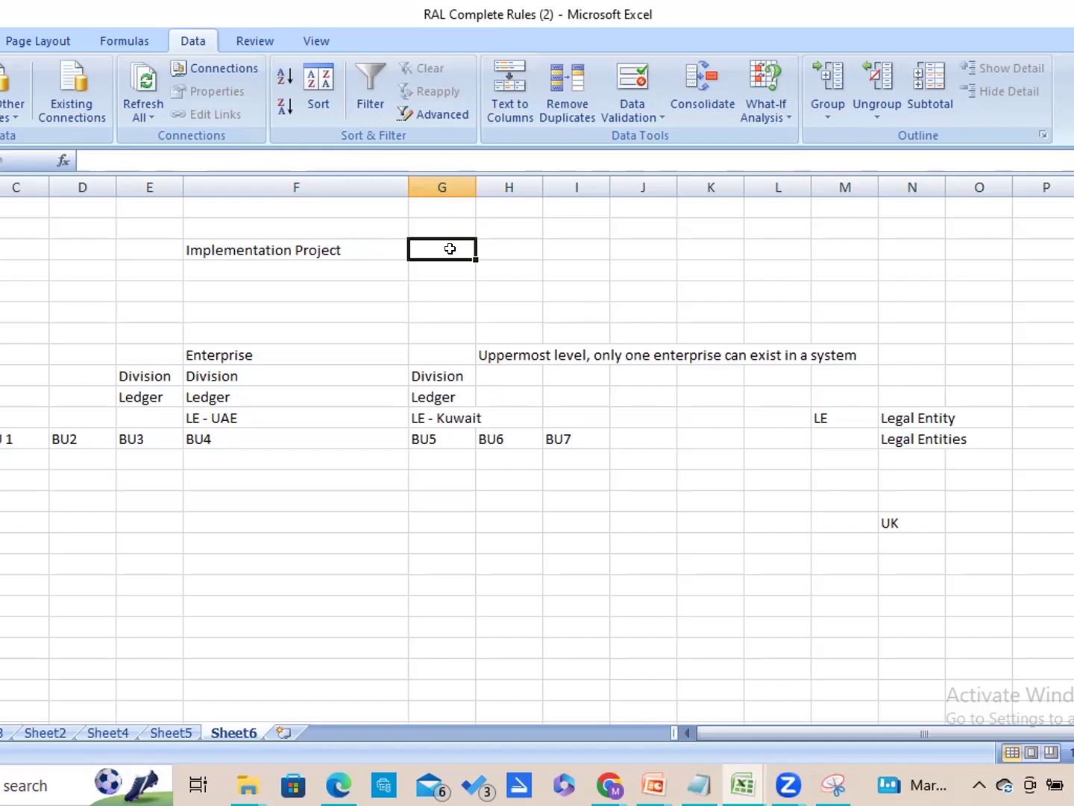
click(397, 275)
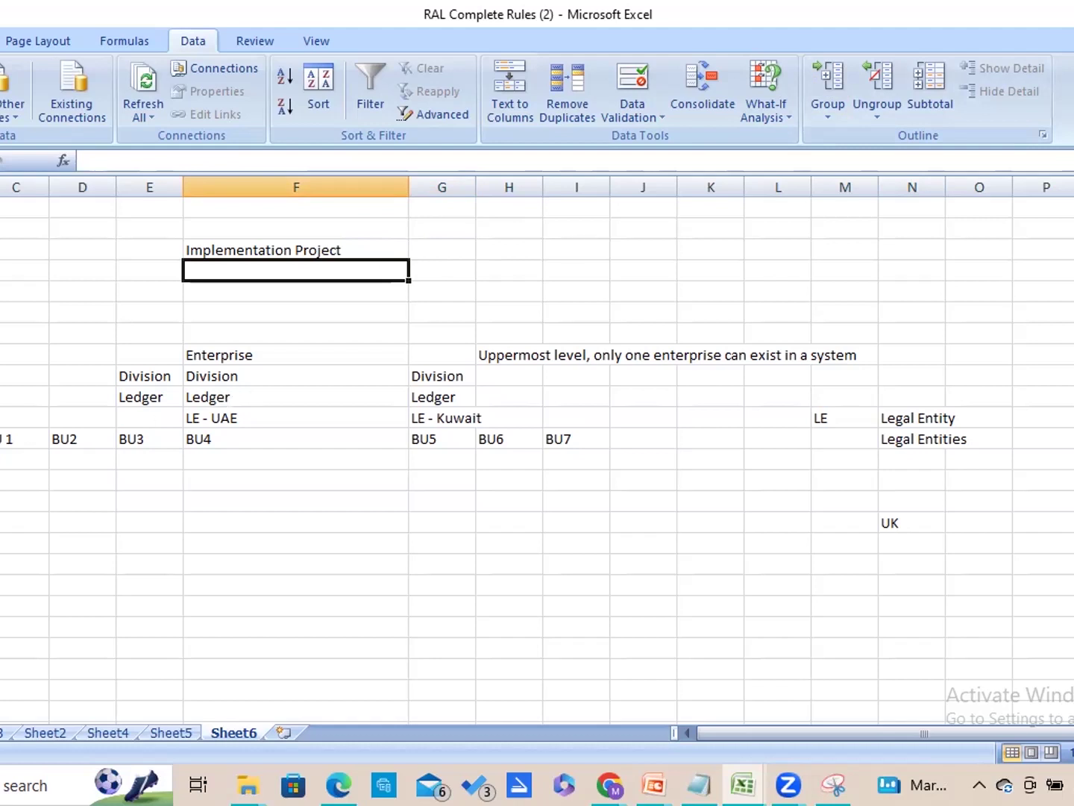
Step: Go through the business units BU 1 to BU4 beneath LE - UAE, including BU 1 to BU3 as a group
click(43, 439)
click(74, 454)
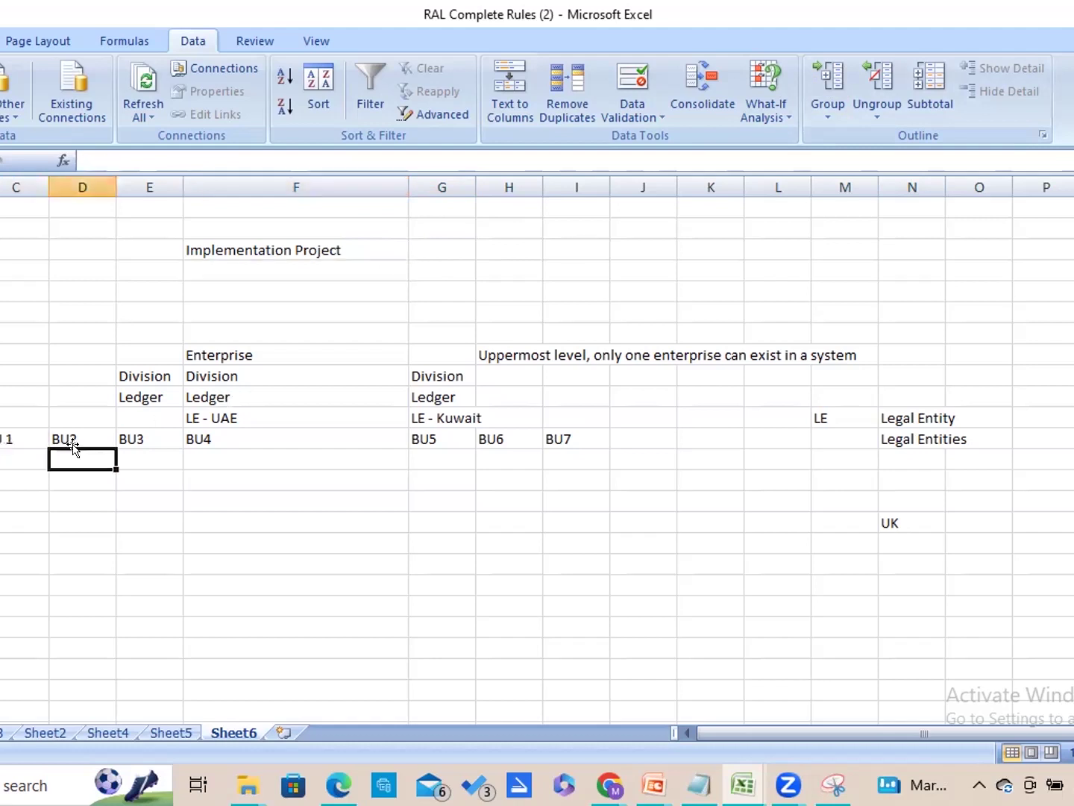
click(85, 435)
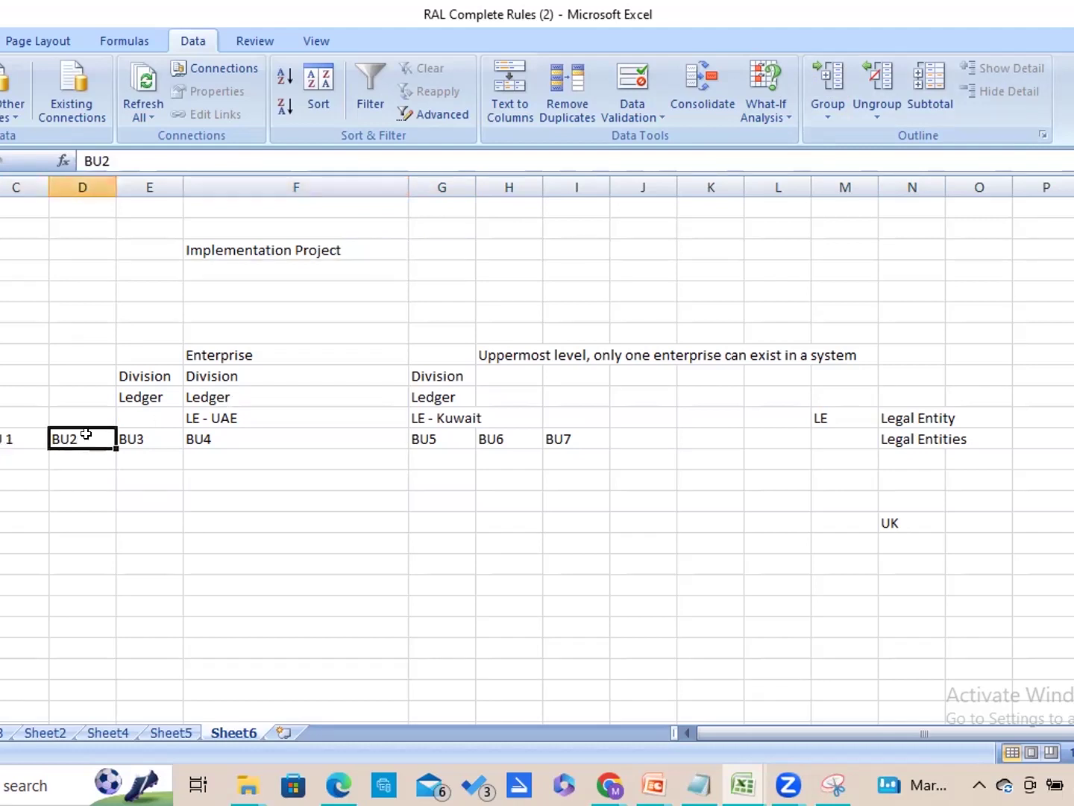
click(146, 440)
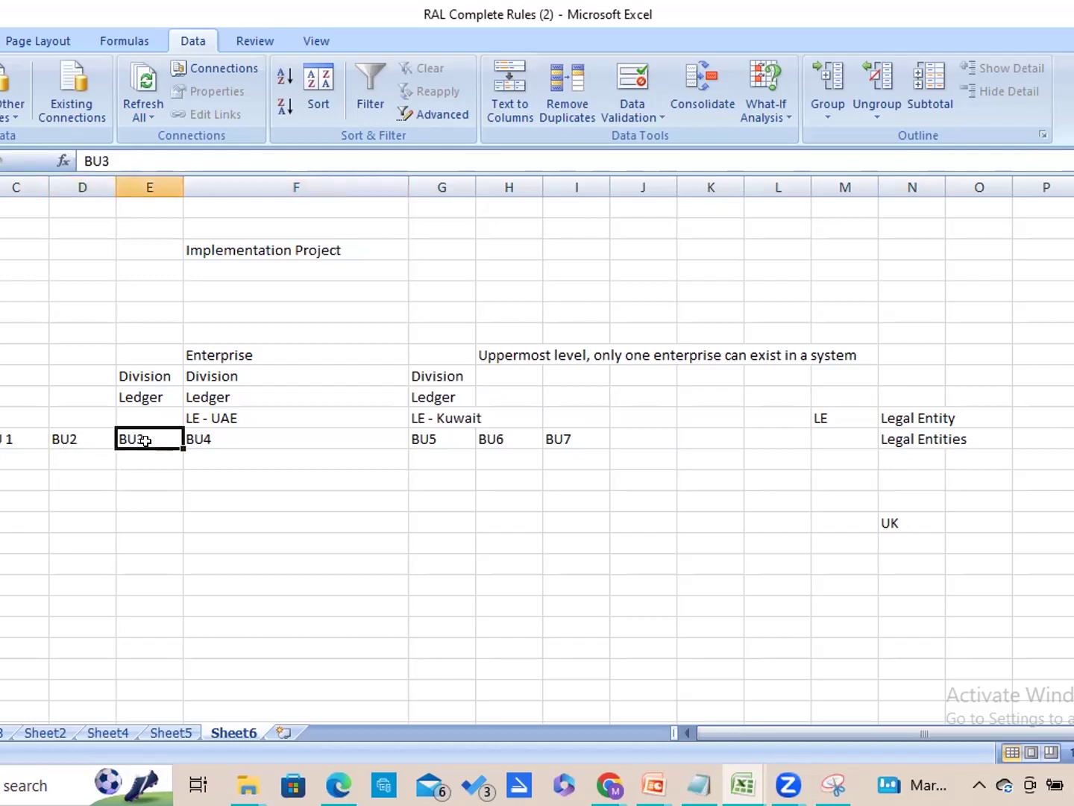
click(218, 435)
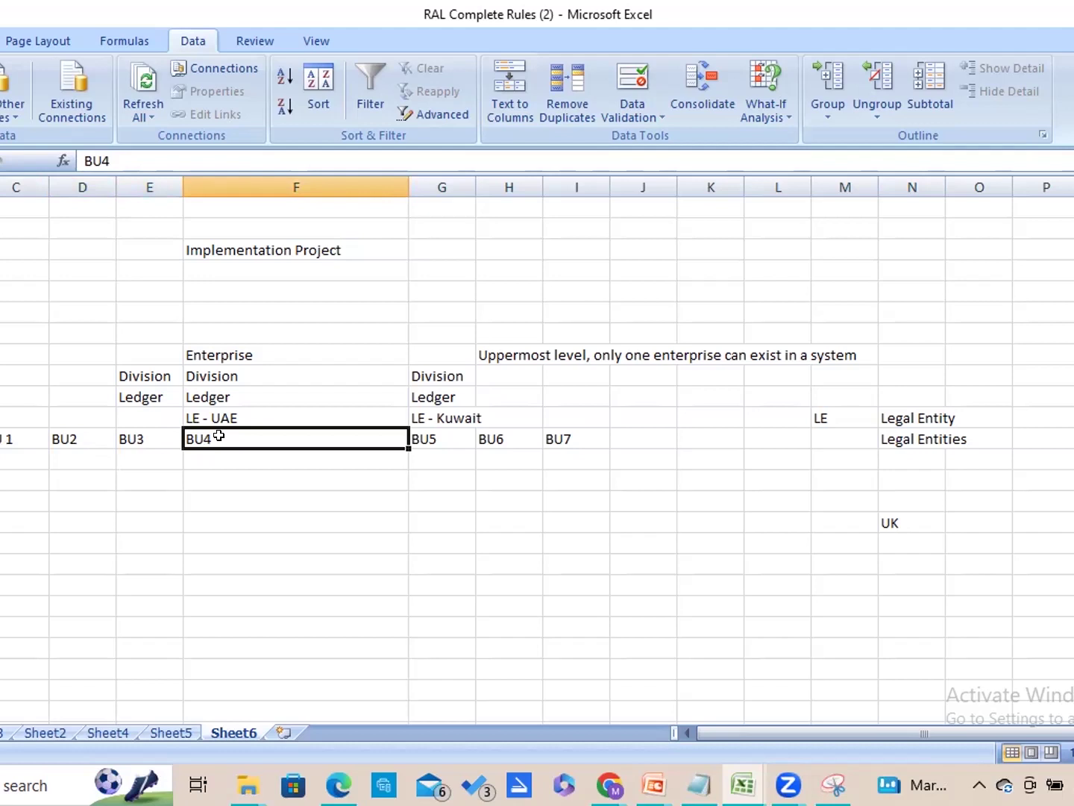
click(14, 435)
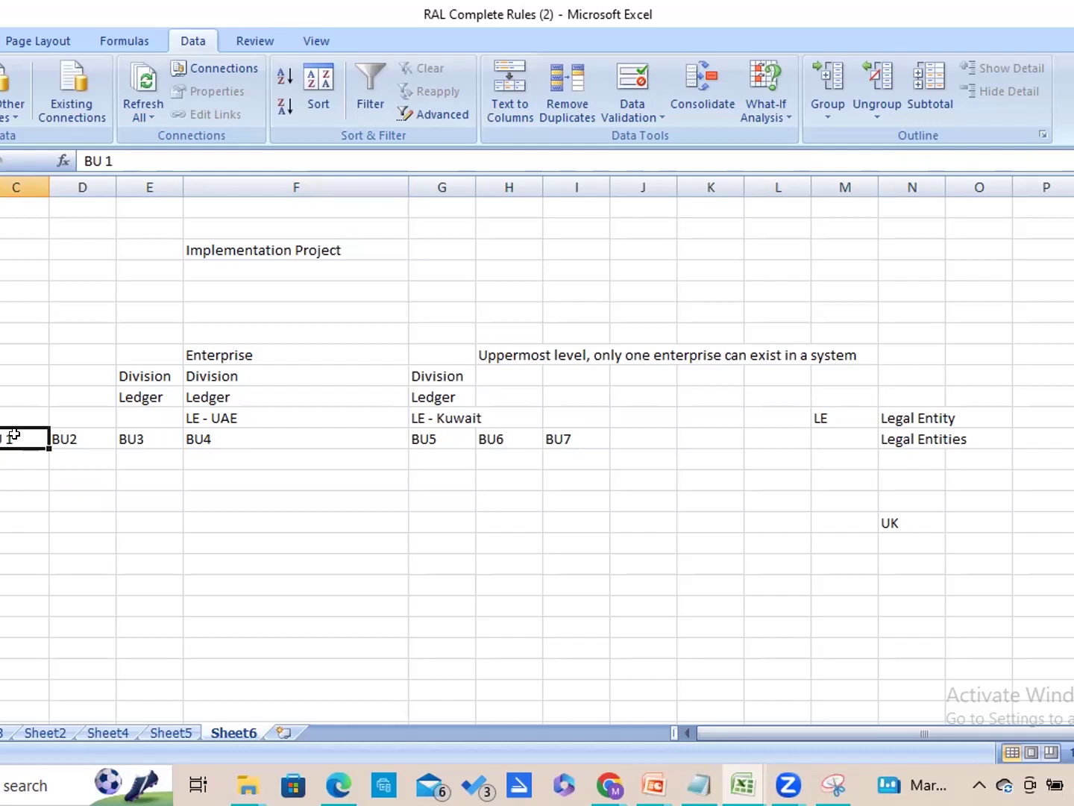
key(Right)
key(Right)
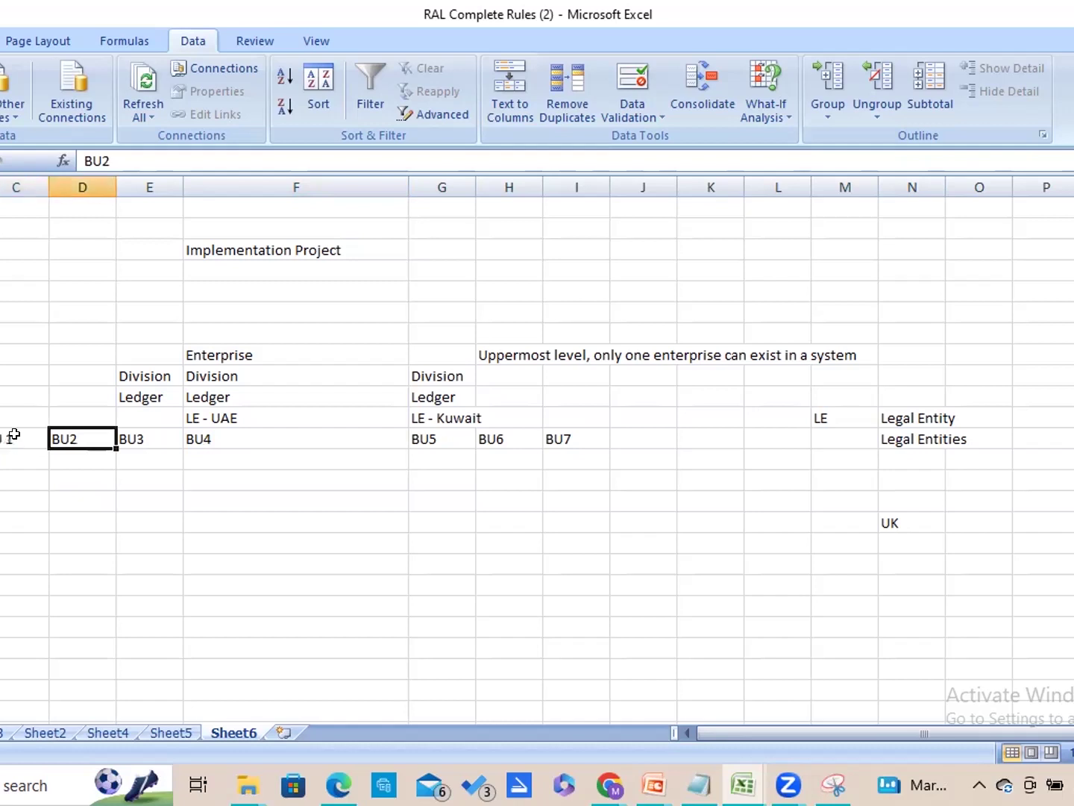
key(Left)
key(Left)
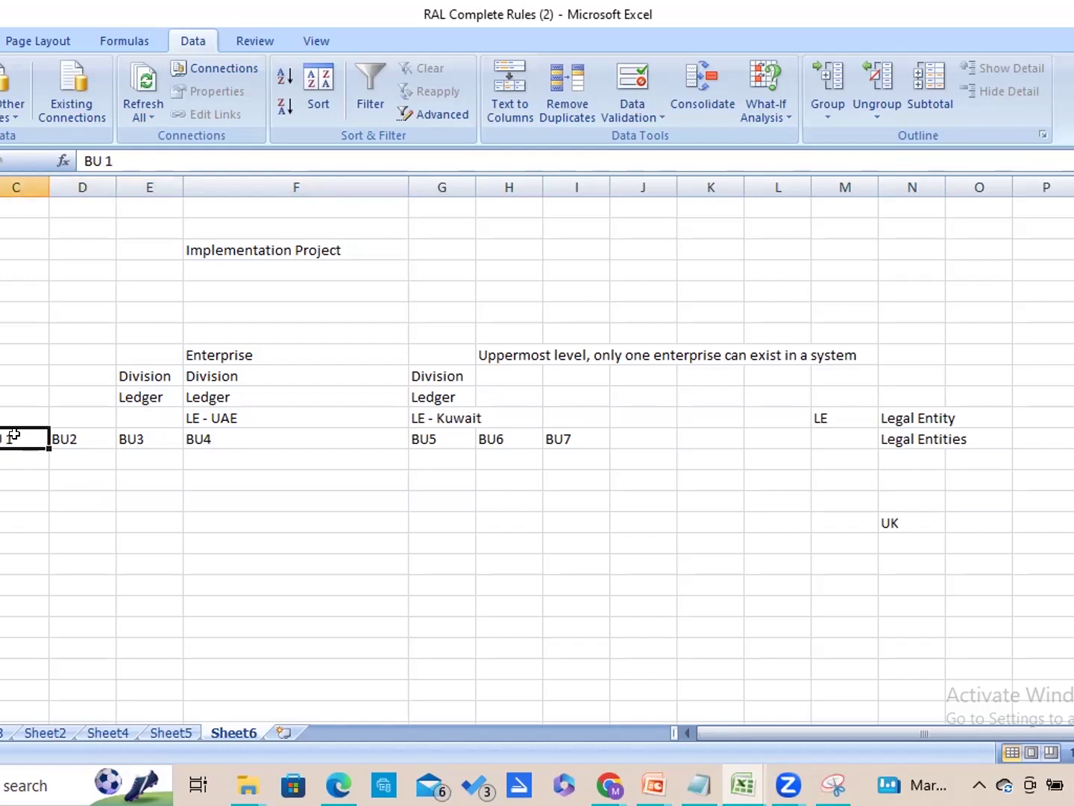
key(shift+Right)
key(shift+Right)
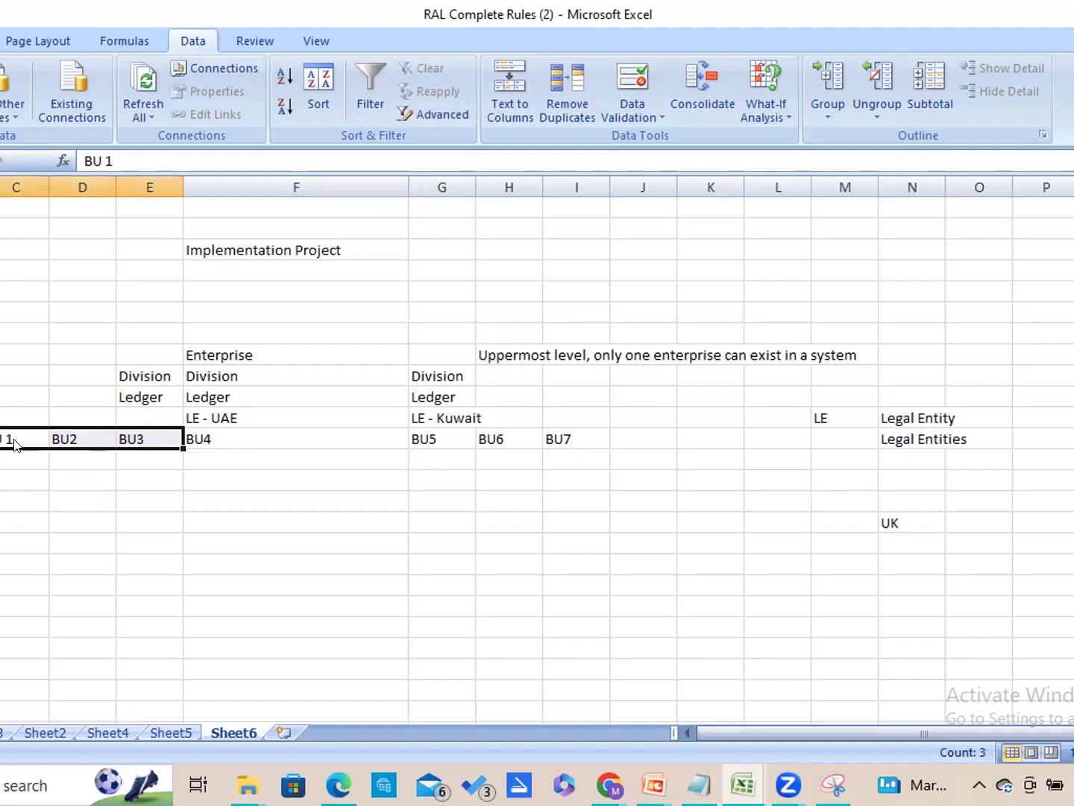
click(14, 434)
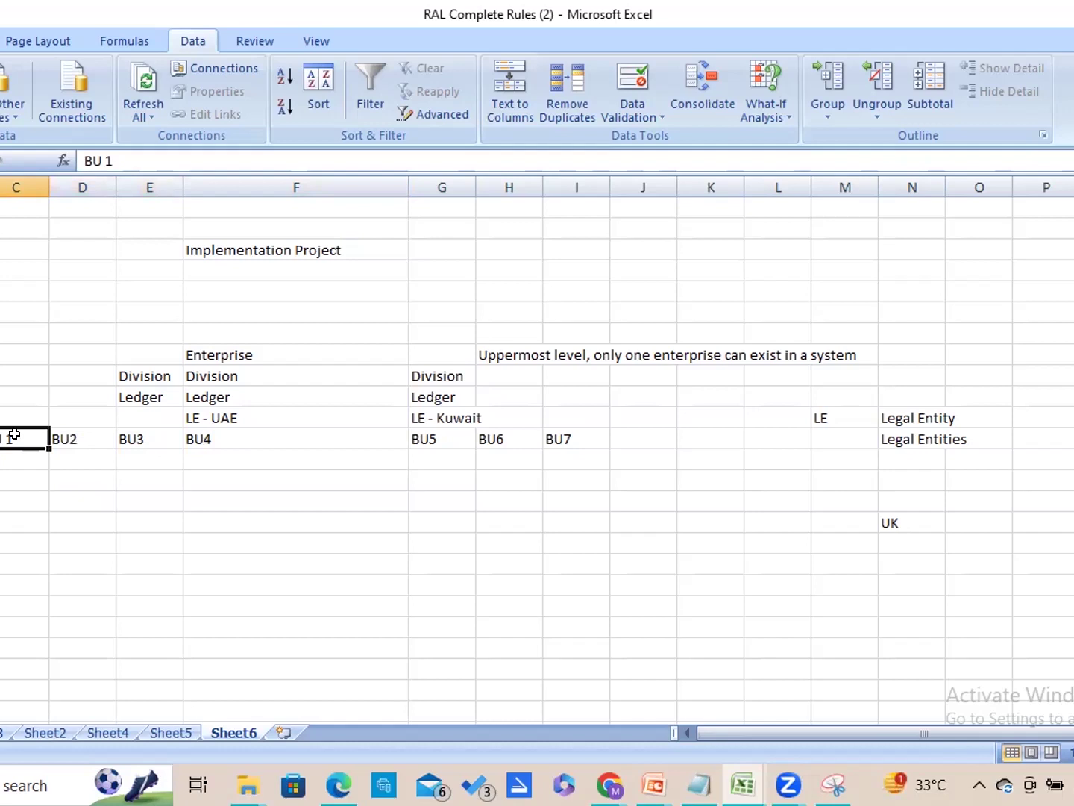
key(shift+Right)
key(shift+Right)
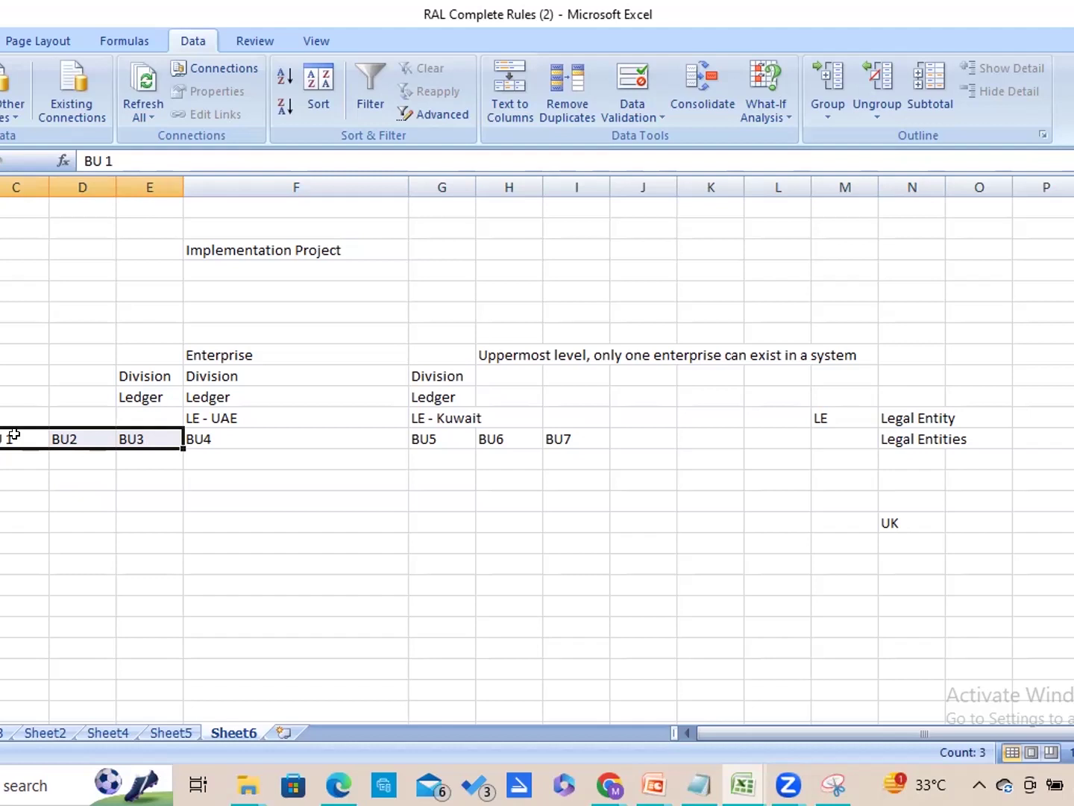
click(13, 434)
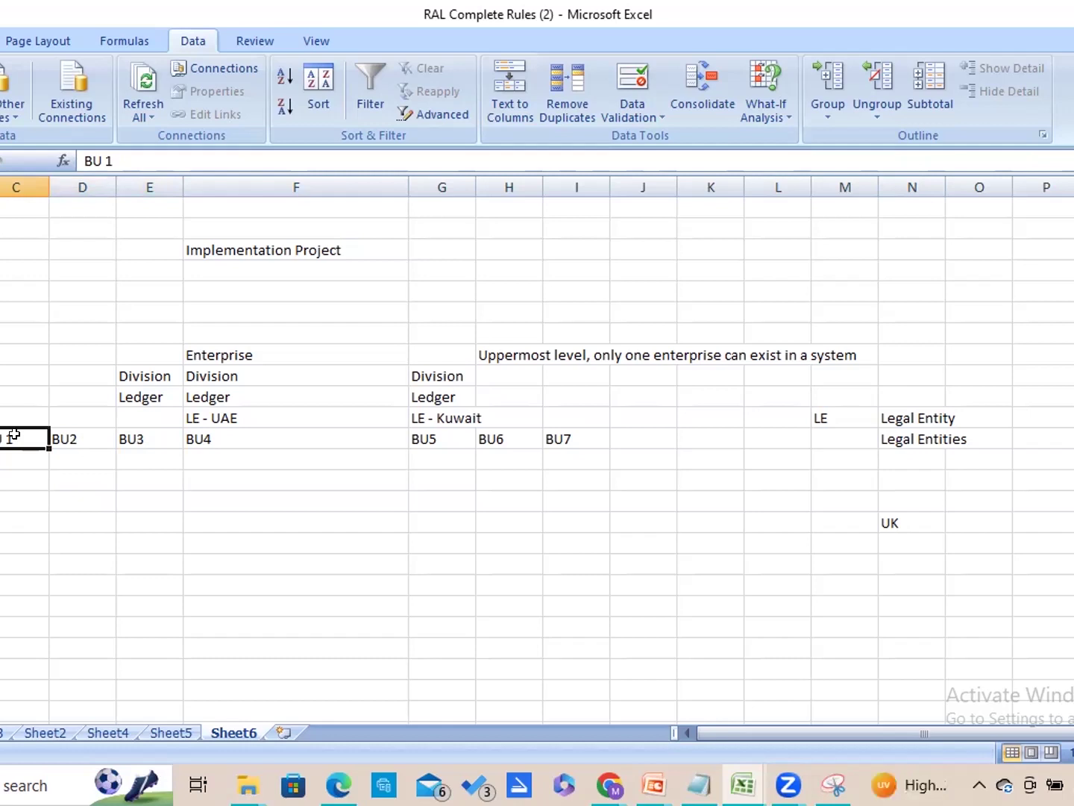
key(Right)
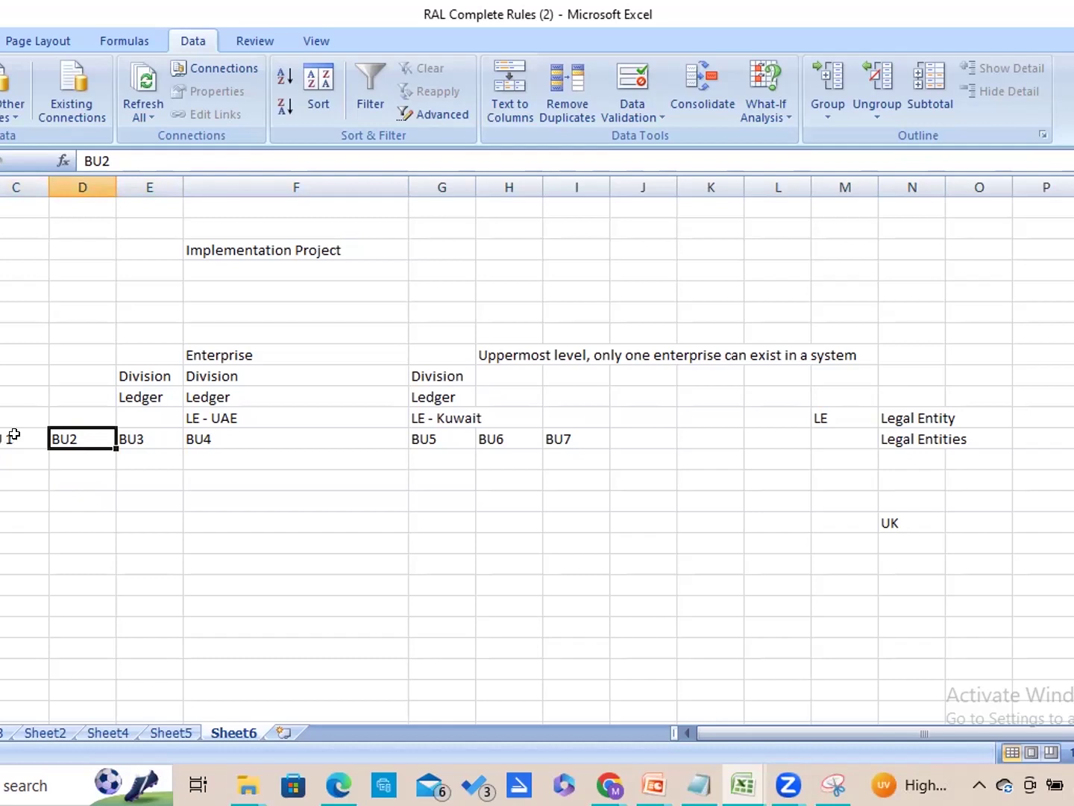
key(Right)
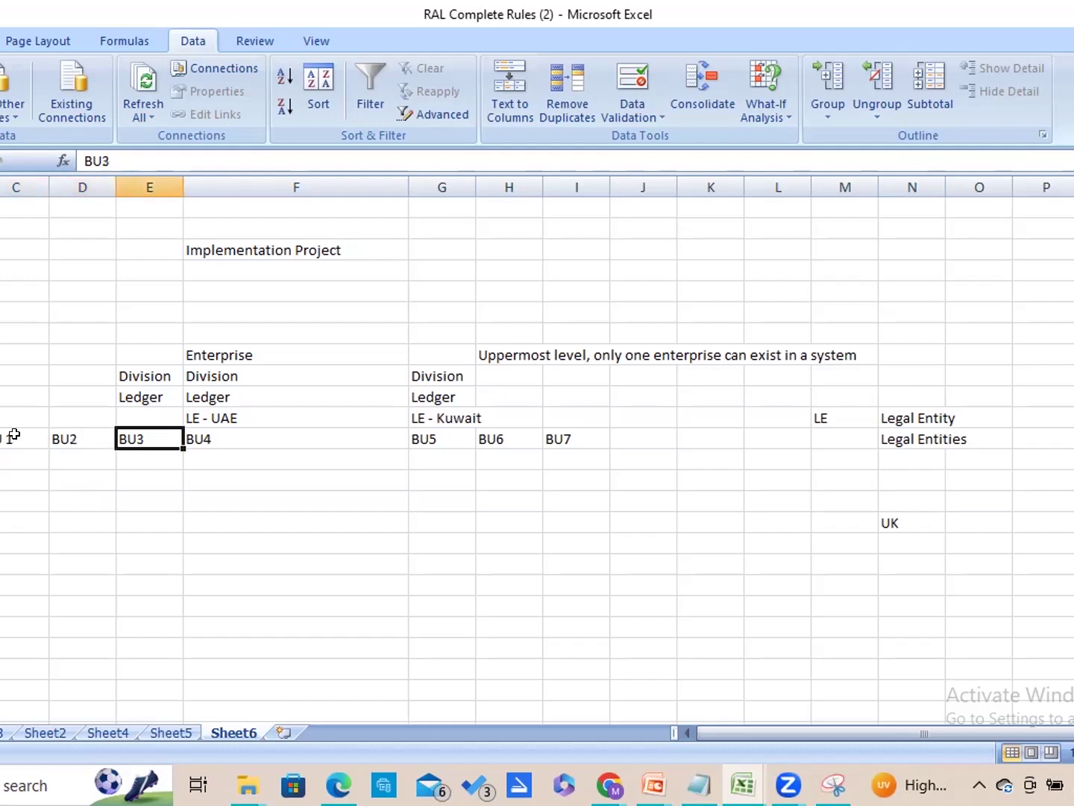
key(Left)
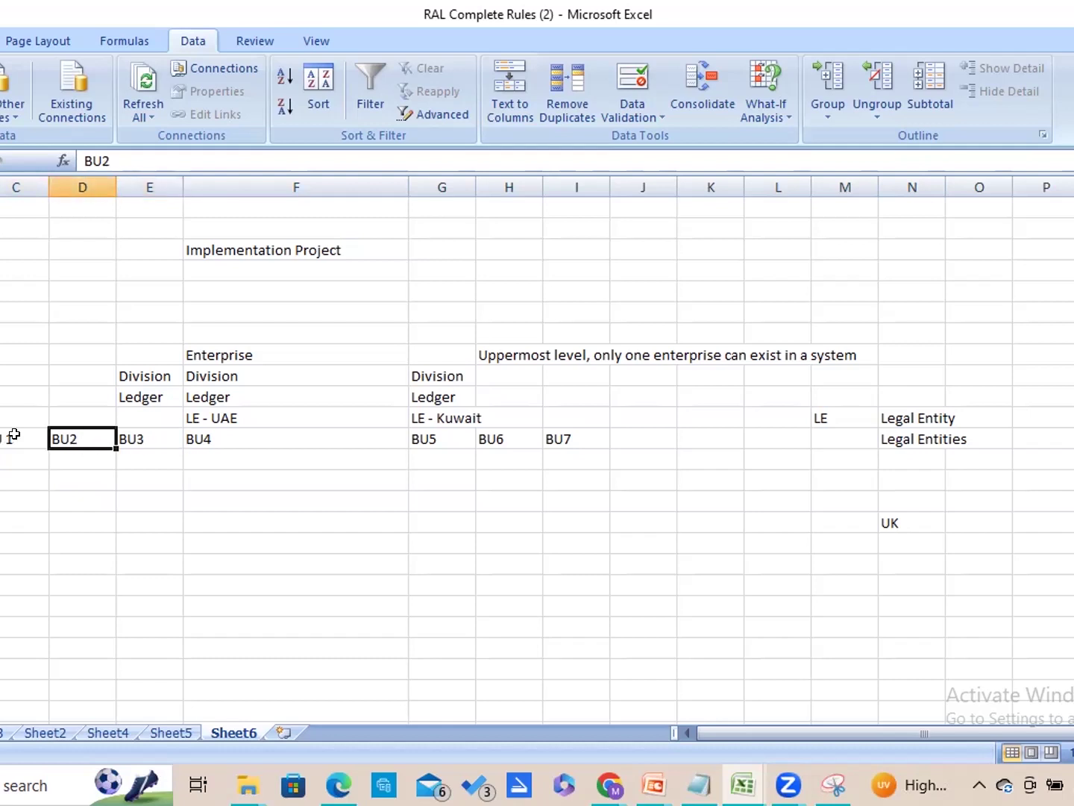
key(Left)
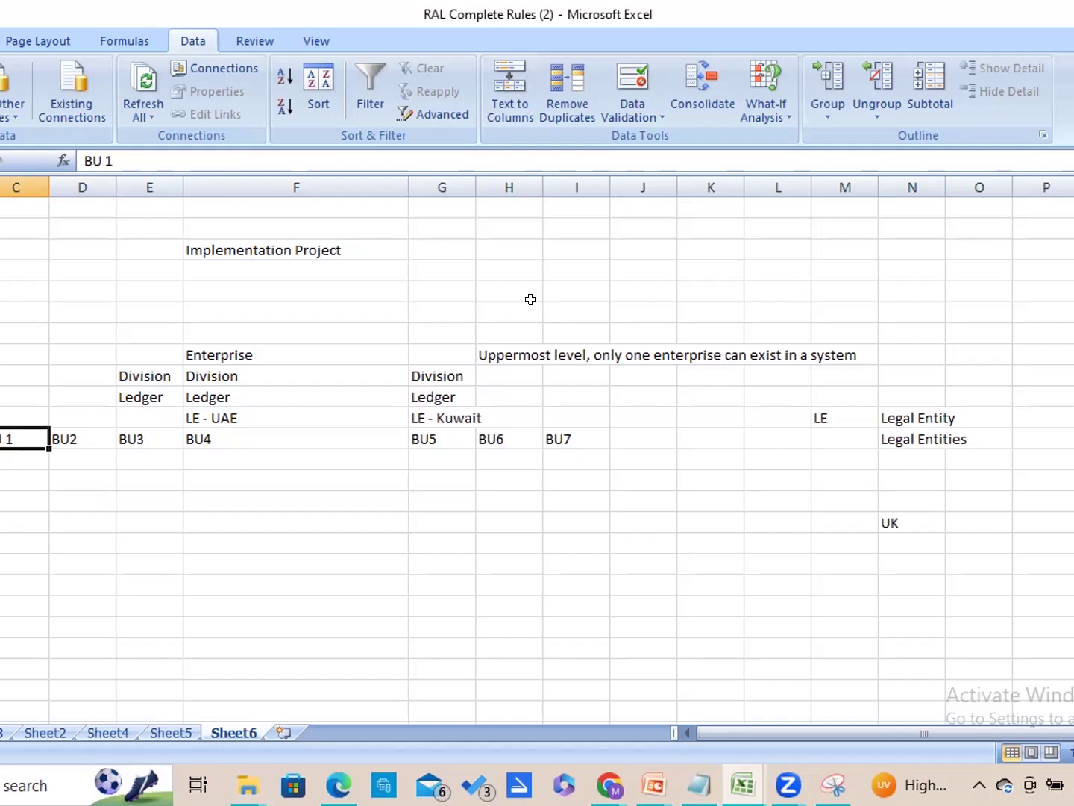
click(587, 282)
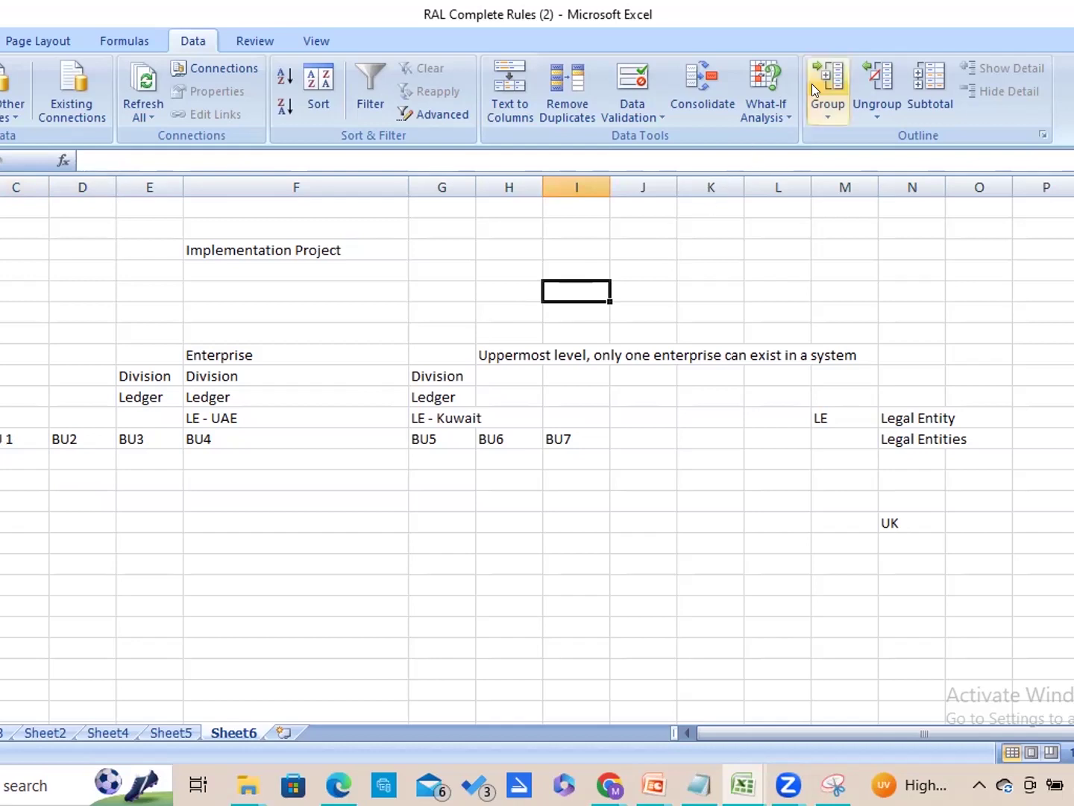
key(Home)
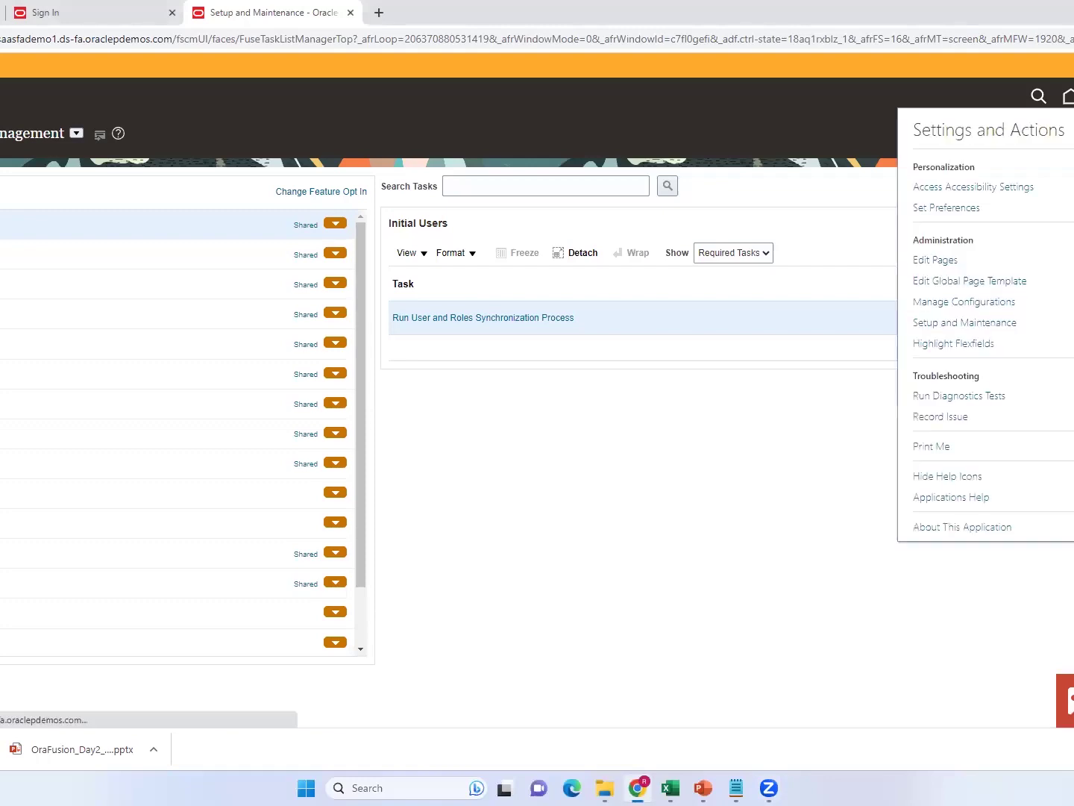
Step: Open the Manage Geographies task from the Enterprise Profile area of the Financials offering in Setup and Maintenance
click(843, 124)
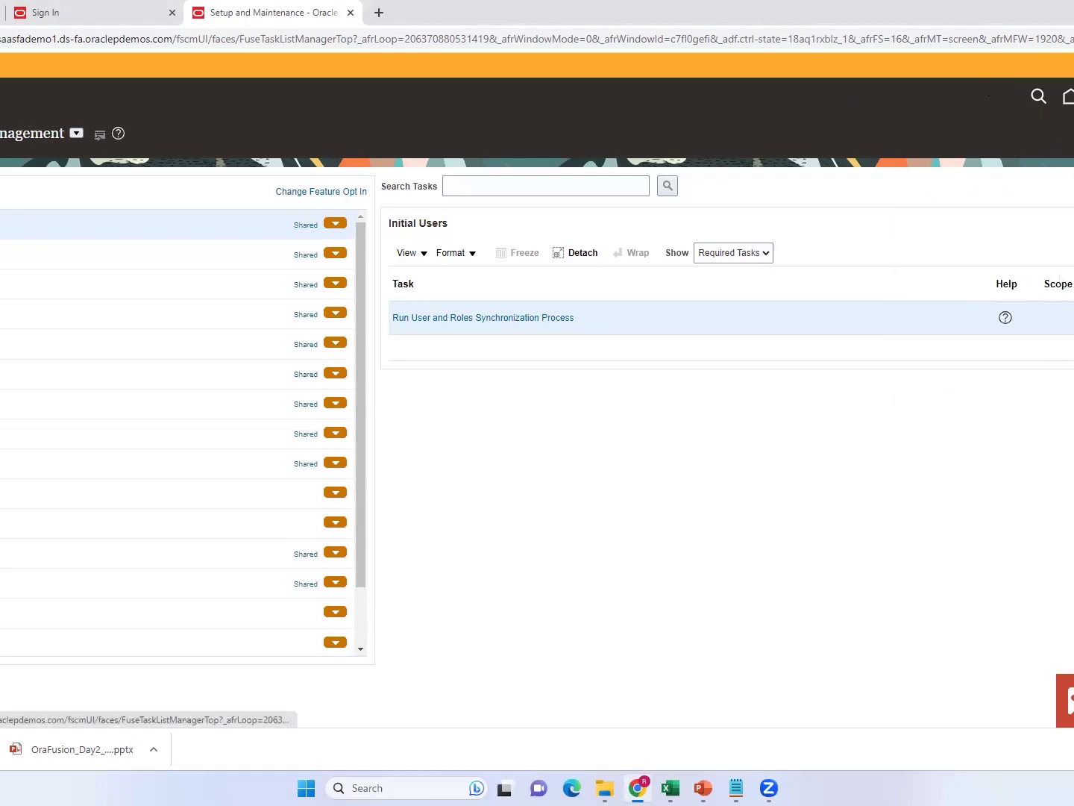
click(1073, 97)
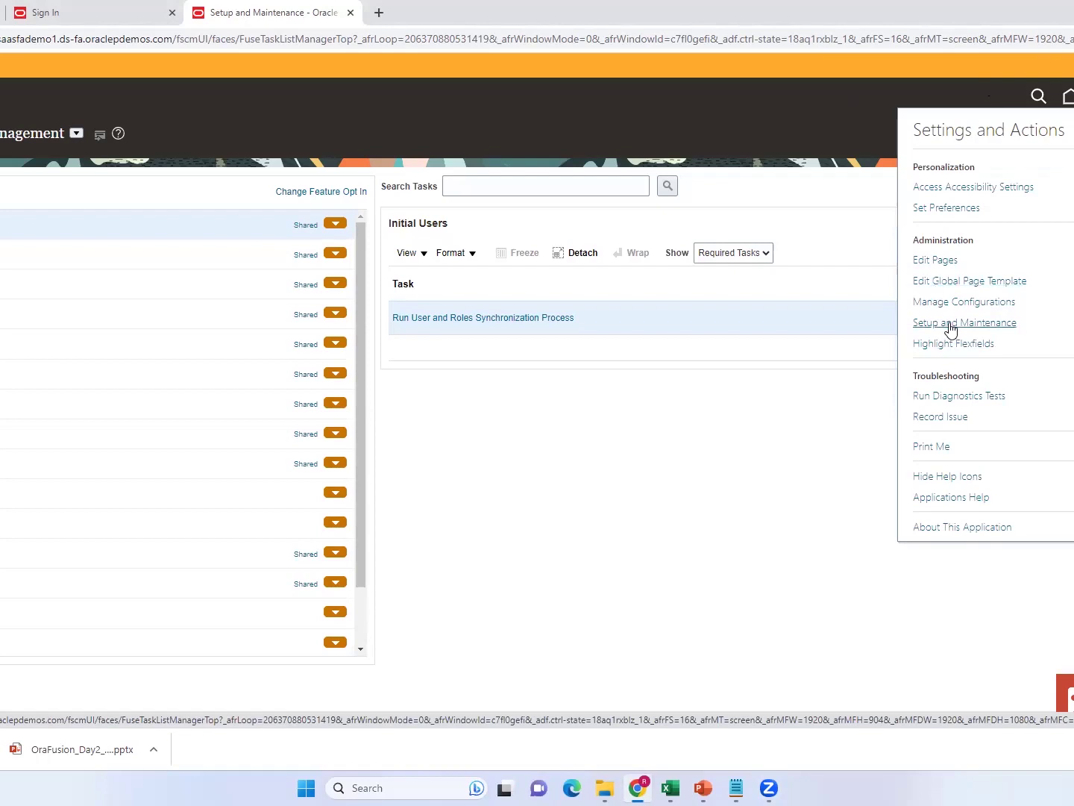
click(950, 326)
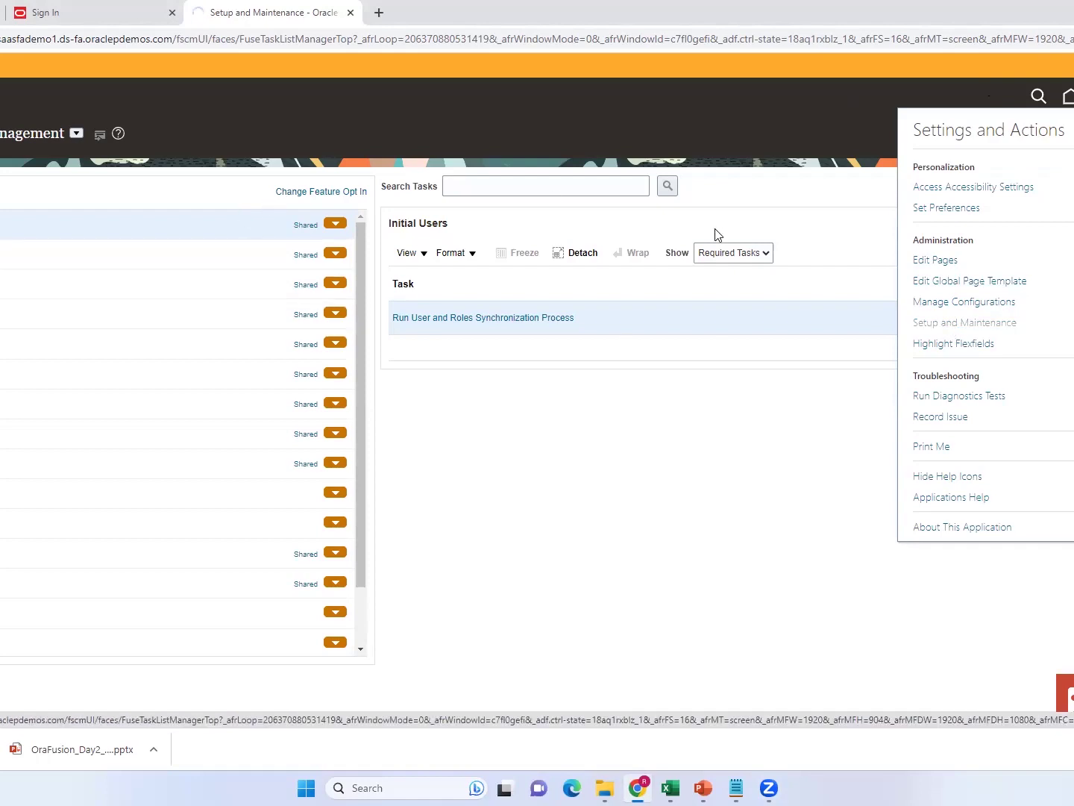
click(77, 134)
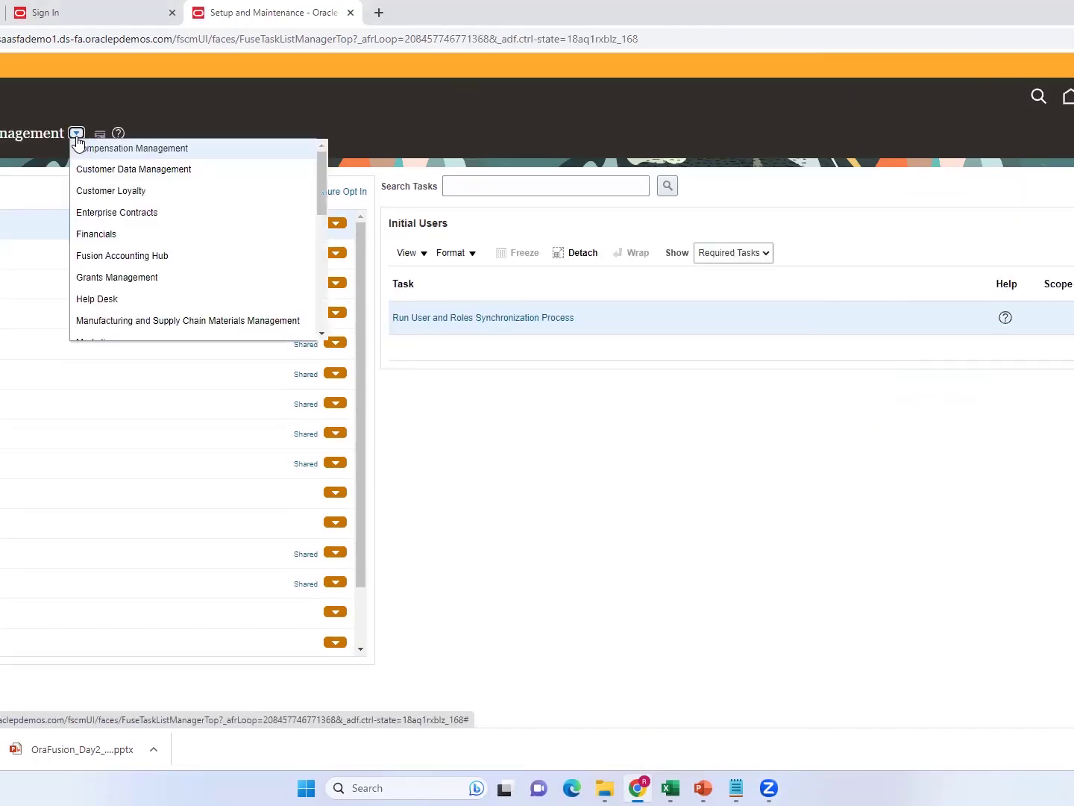
click(97, 234)
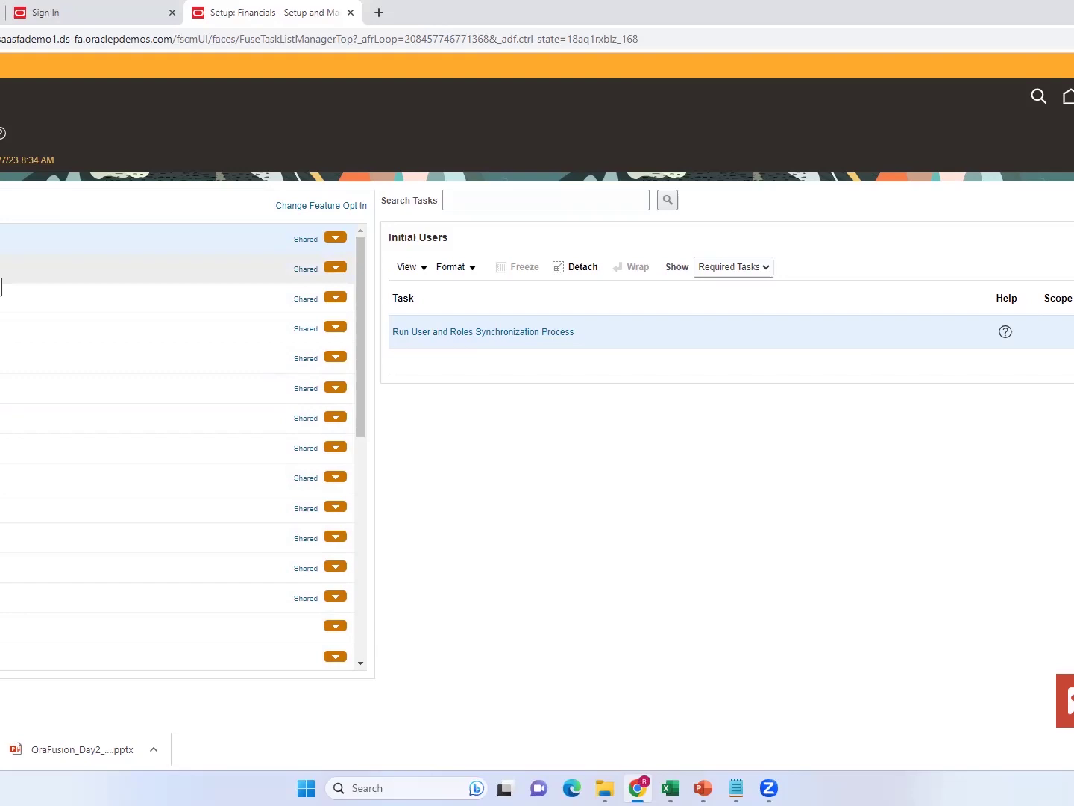
click(75, 268)
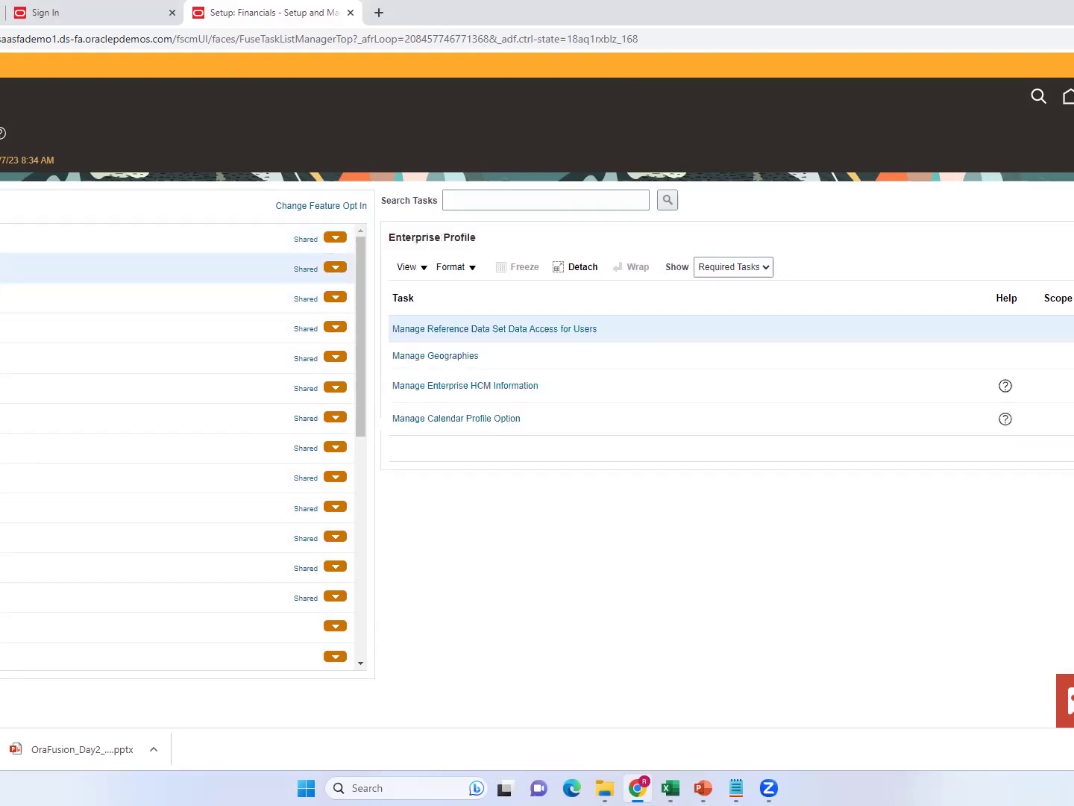
click(447, 357)
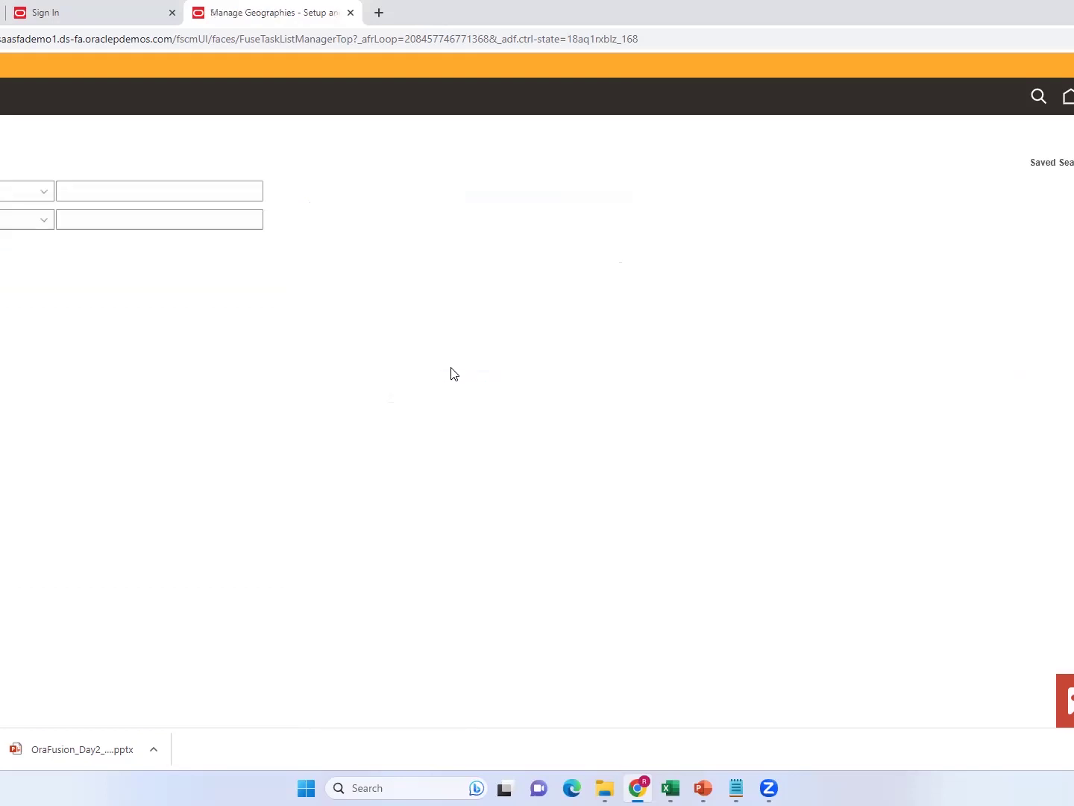
Step: Search the geographies for United States and check the structure definition of the country with code US
click(109, 219)
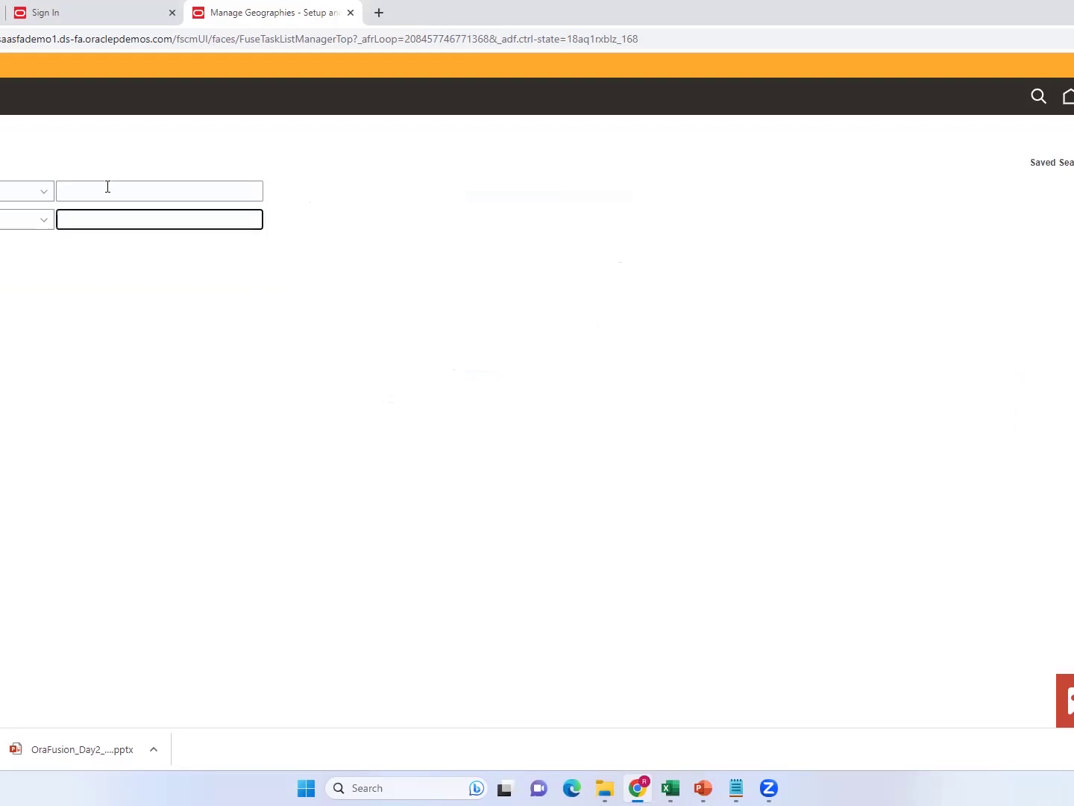
click(107, 190)
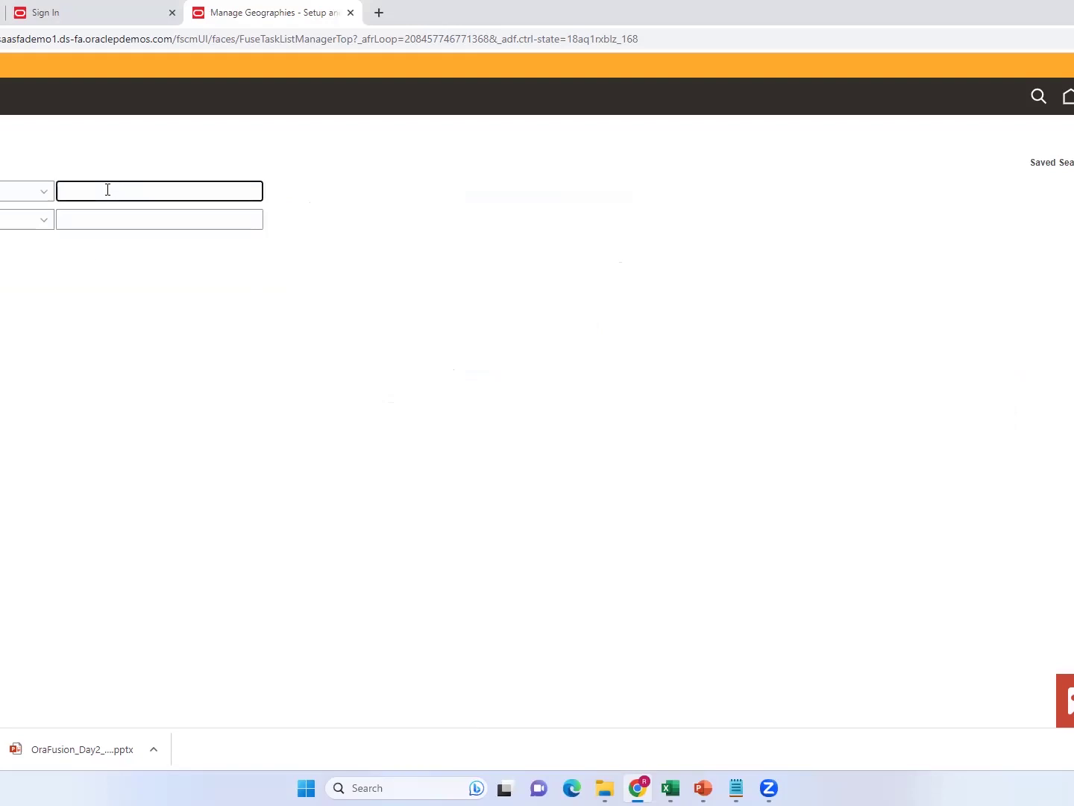
text(United tates)
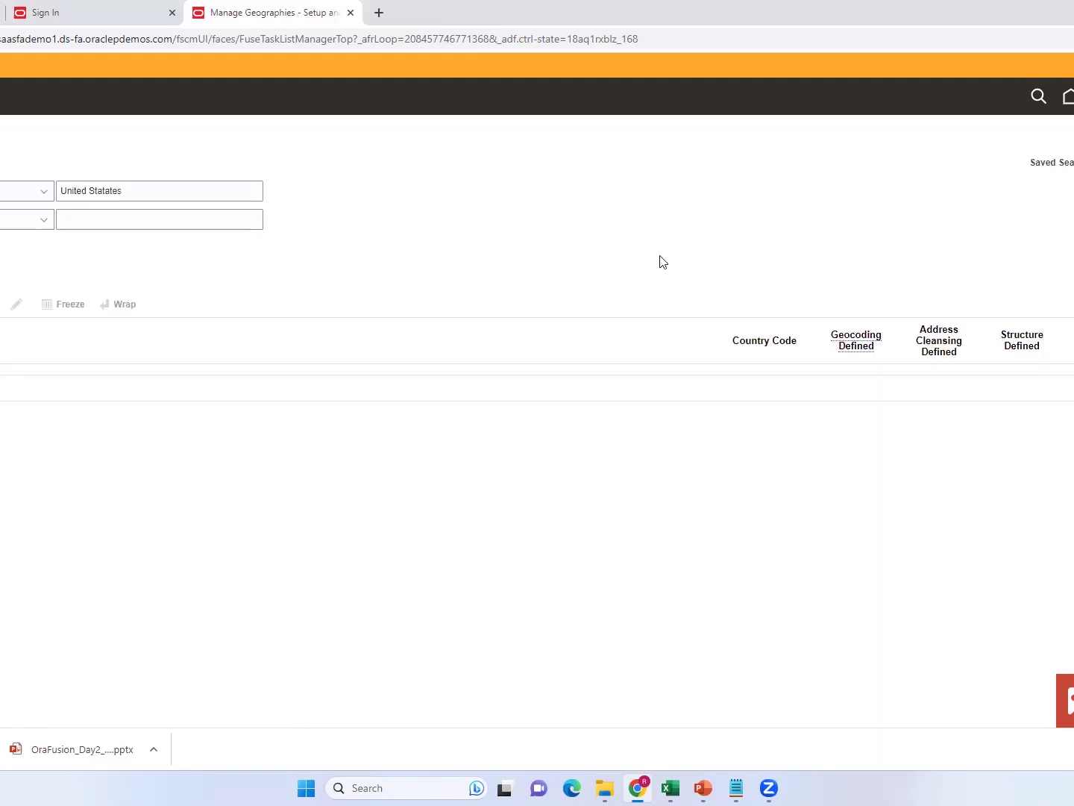
click(123, 191)
key(BackSpace)
key(BackSpace)
key(BackSpace)
key(BackSpace)
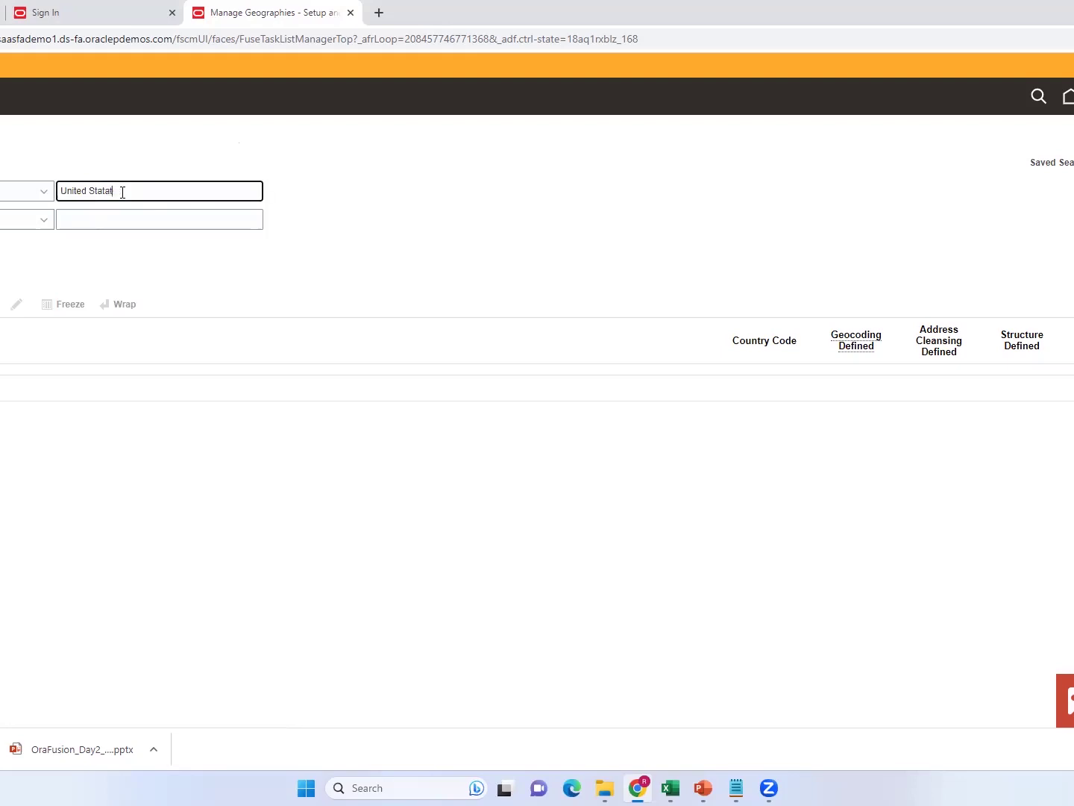
text(es)
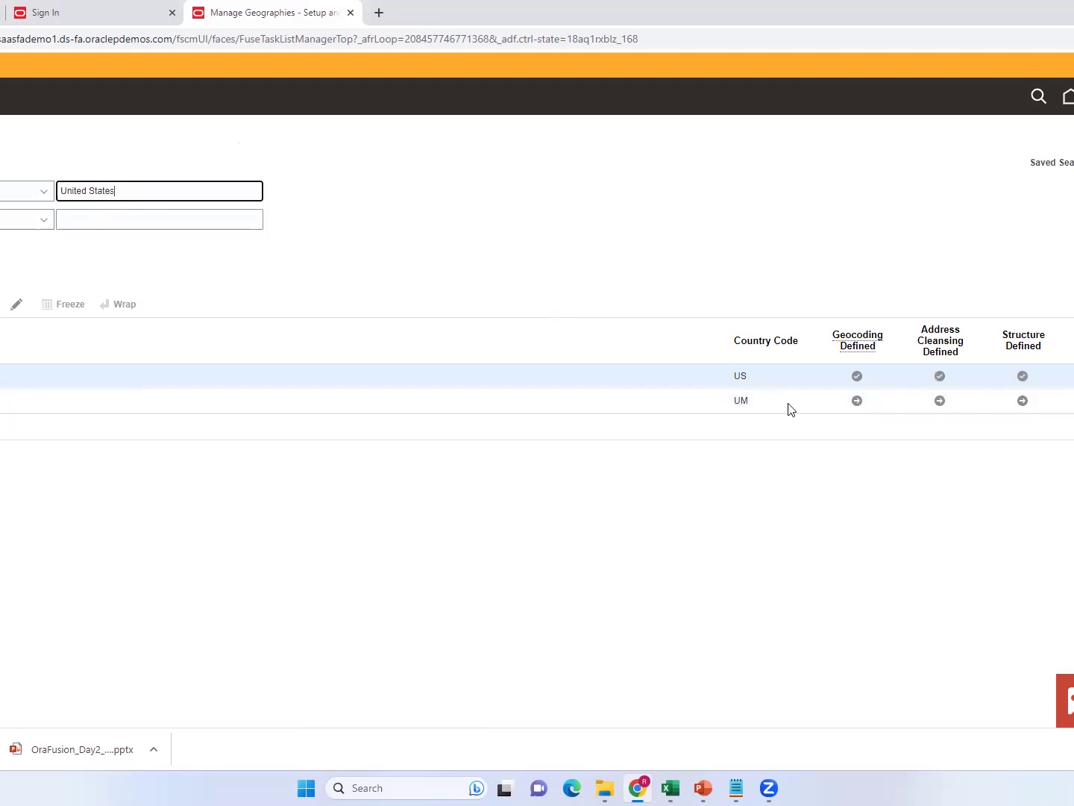
click(1024, 375)
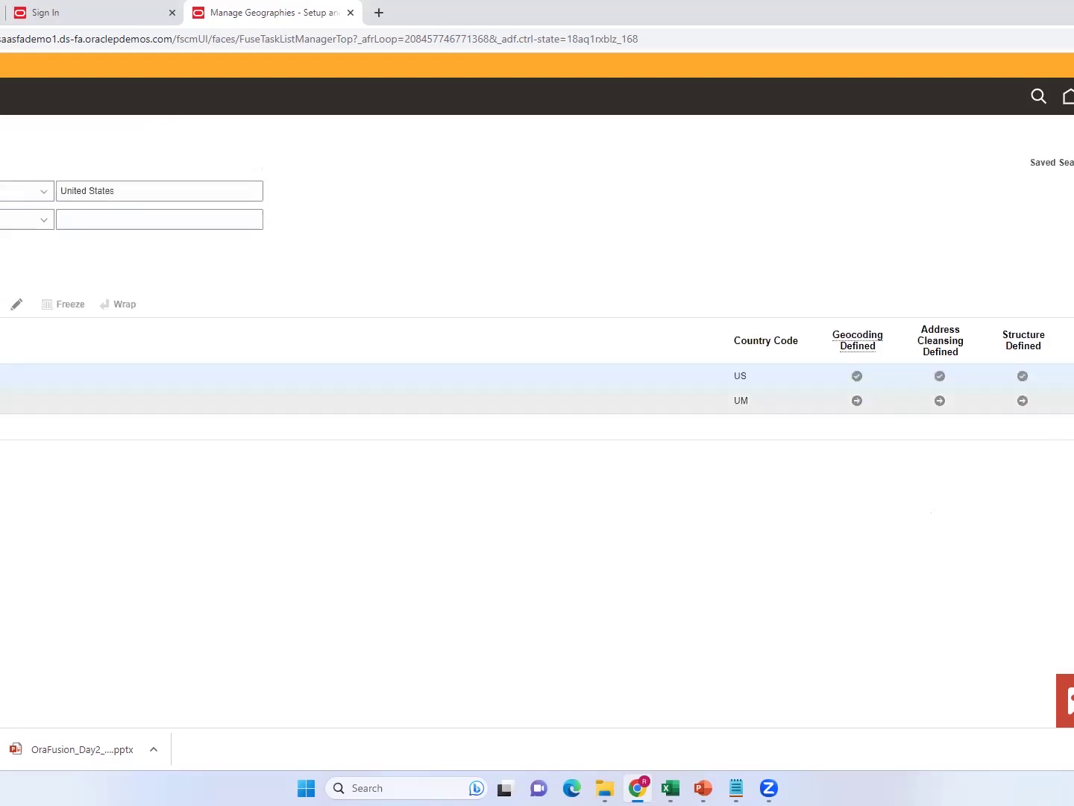
click(978, 259)
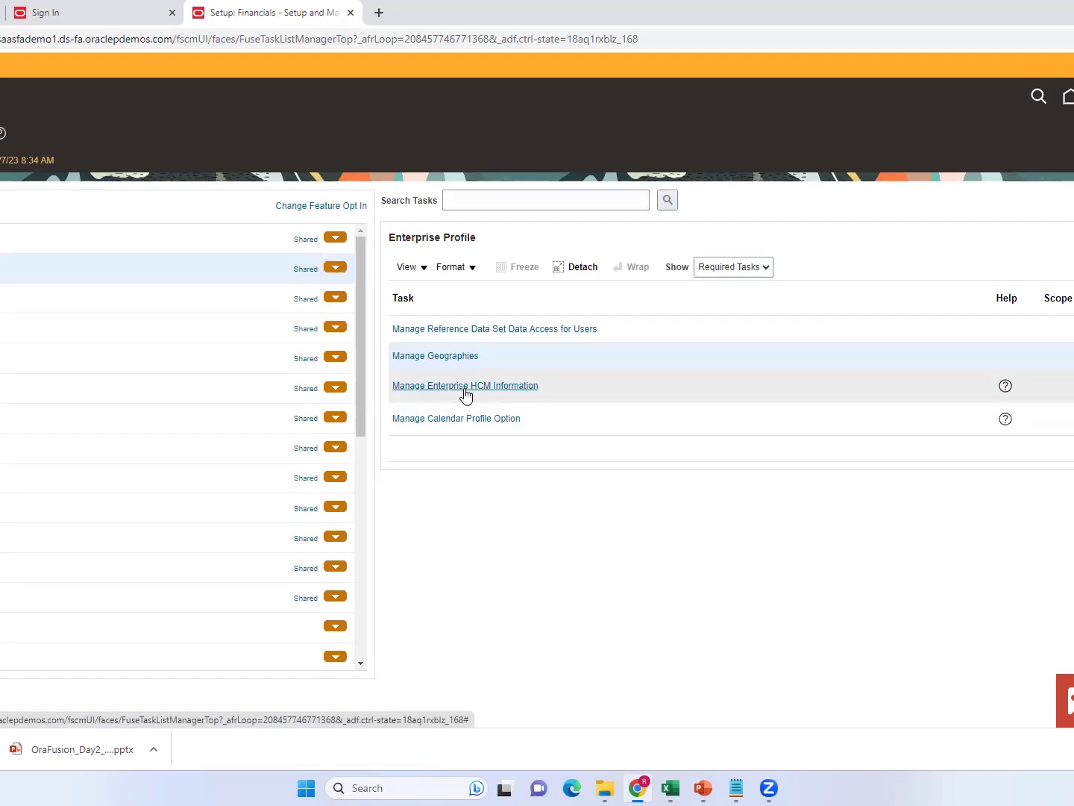
Step: Open the Manage Enterprise HCM Information task and review the standard working hours frequency and initial person number
click(464, 386)
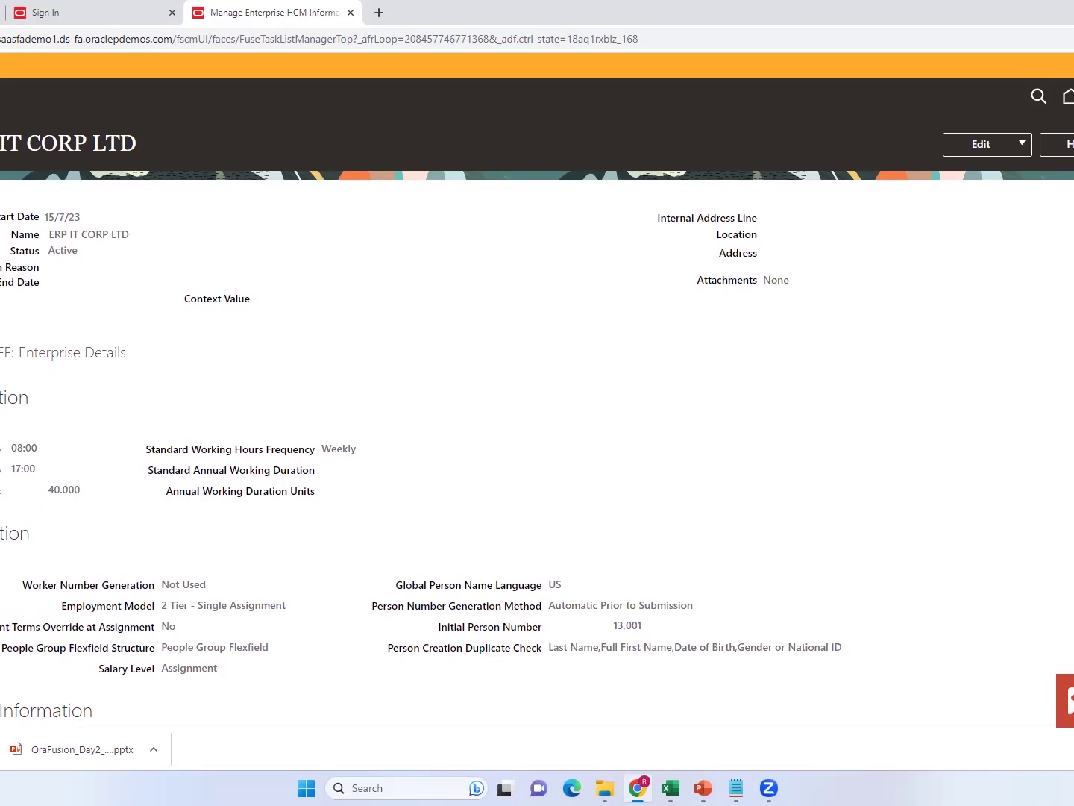
drag(0, 398, 53, 410)
drag(323, 448, 377, 460)
scroll(537, 388, down, 2)
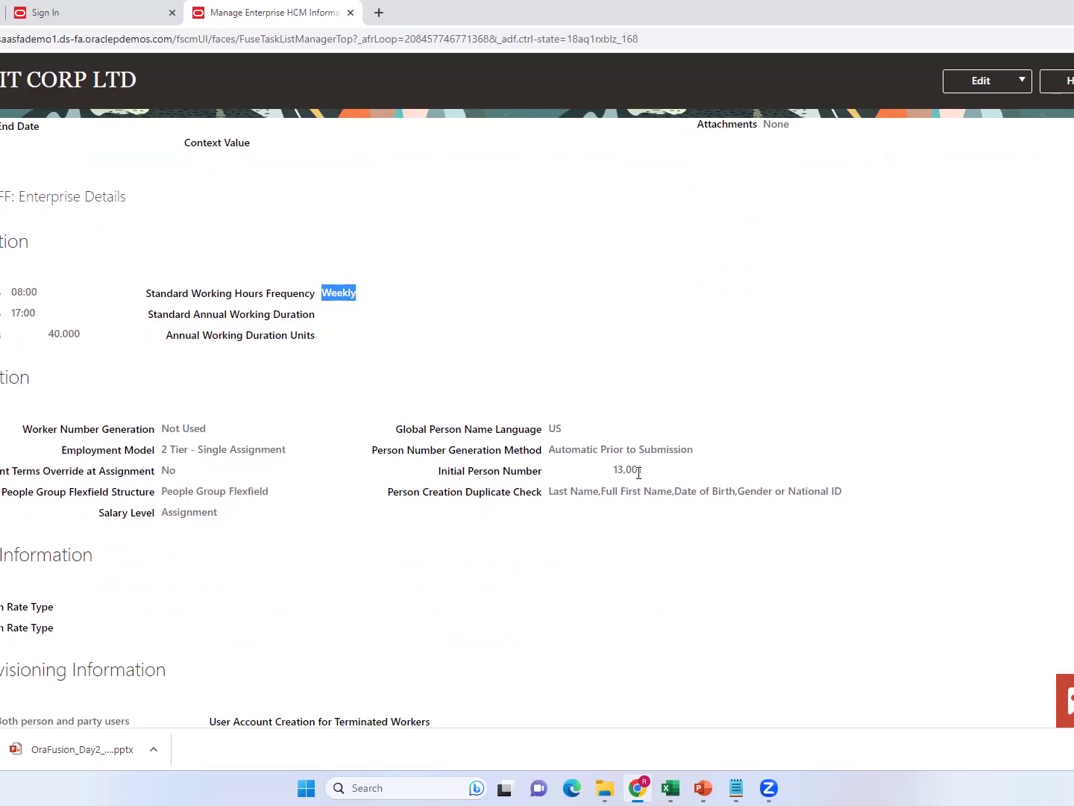
drag(648, 471, 594, 479)
Step: Examine the remaining enterprise HCM sections, from user and role provisioning through position synchronization and document mapping to the structures configuration
scroll(421, 424, down, 5)
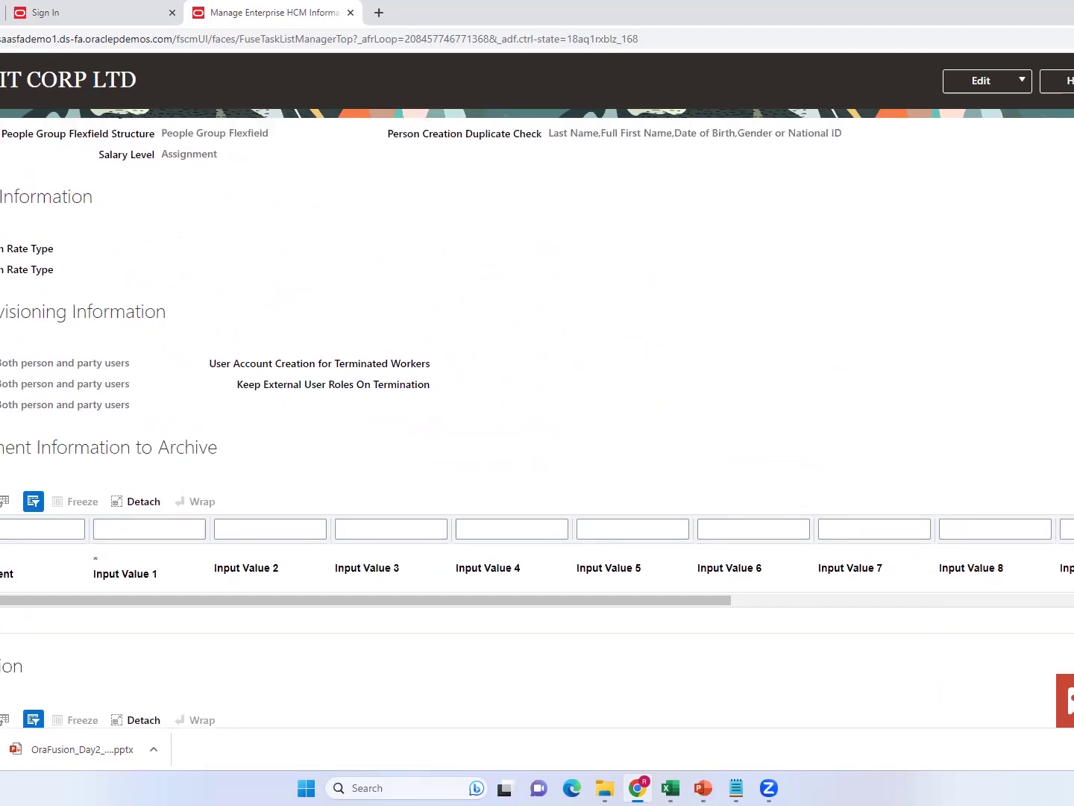
scroll(538, 424, up, 1)
scroll(538, 424, down, 1)
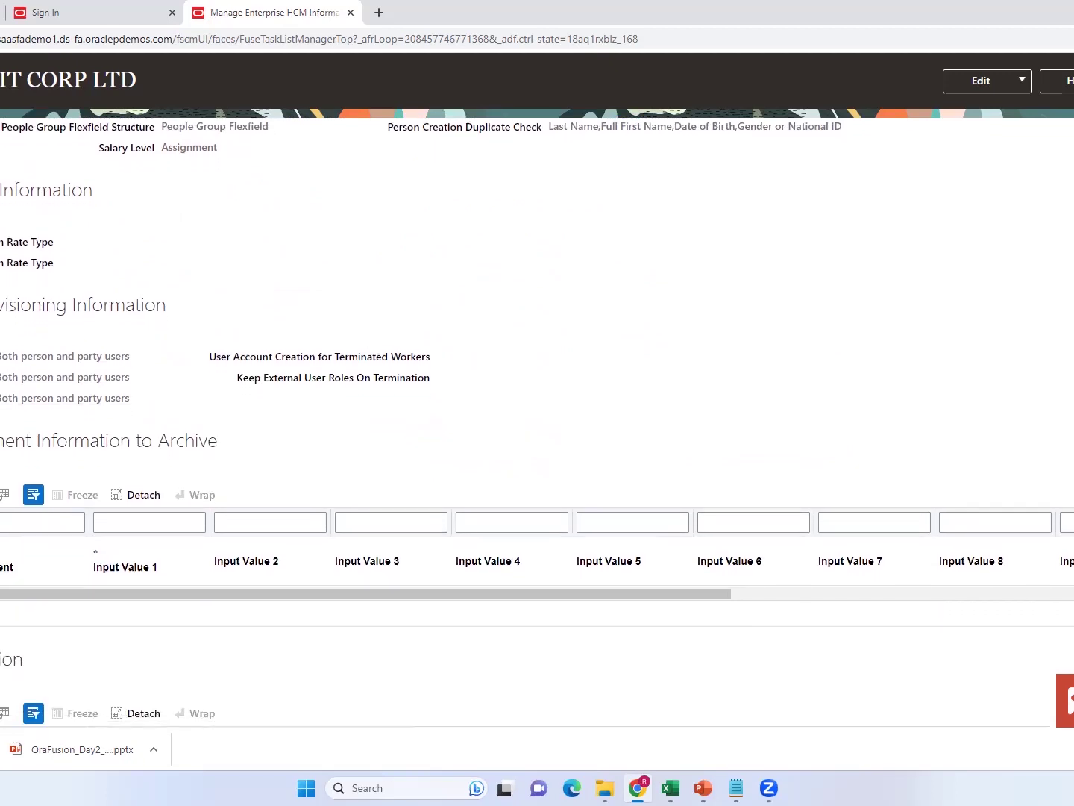
scroll(537, 423, up, 3)
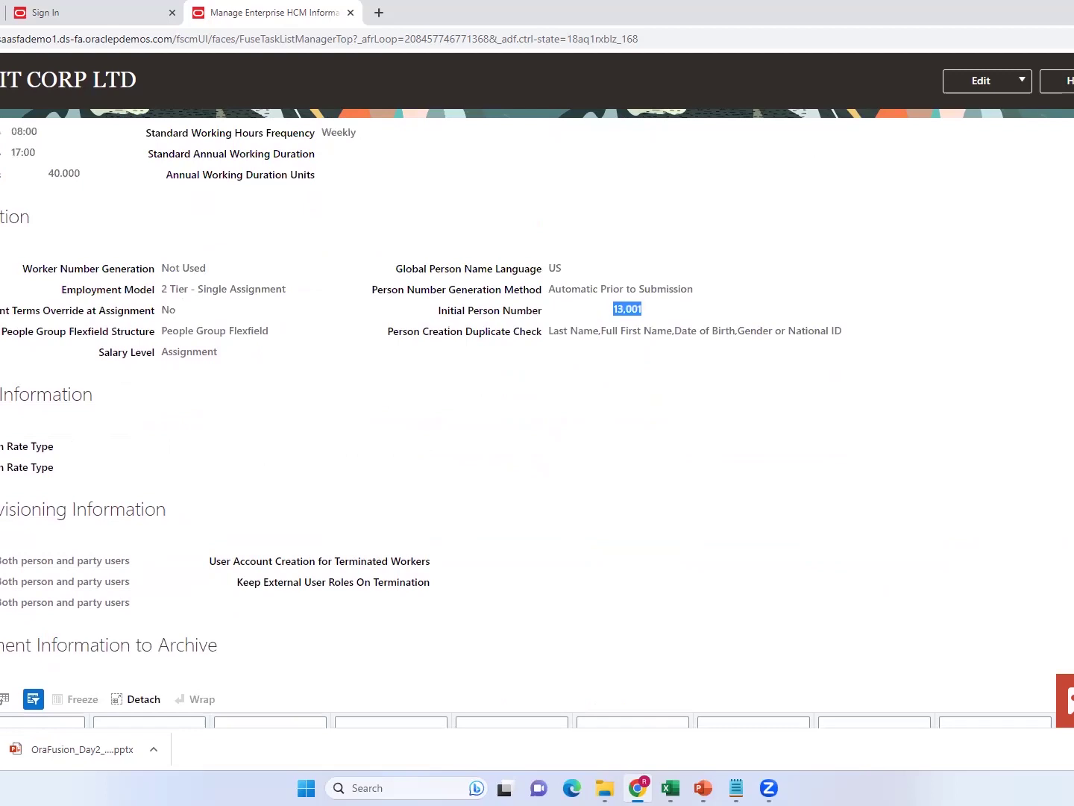
scroll(537, 424, down, 7)
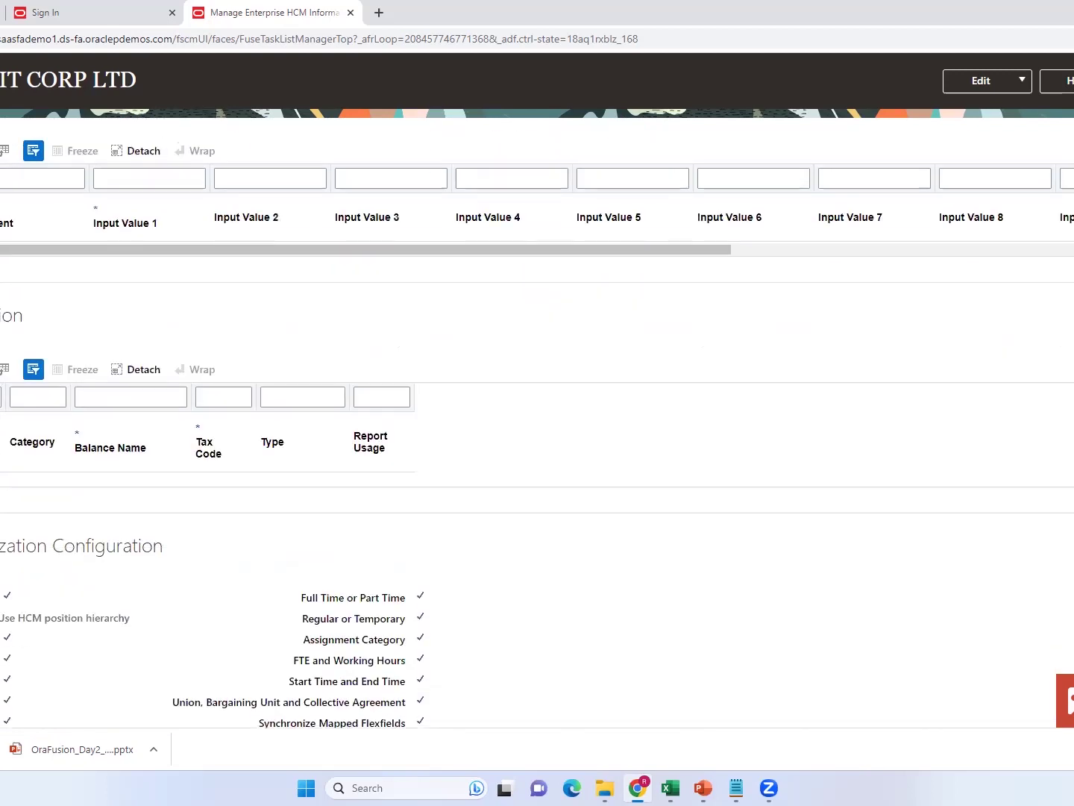
scroll(537, 424, down, 2)
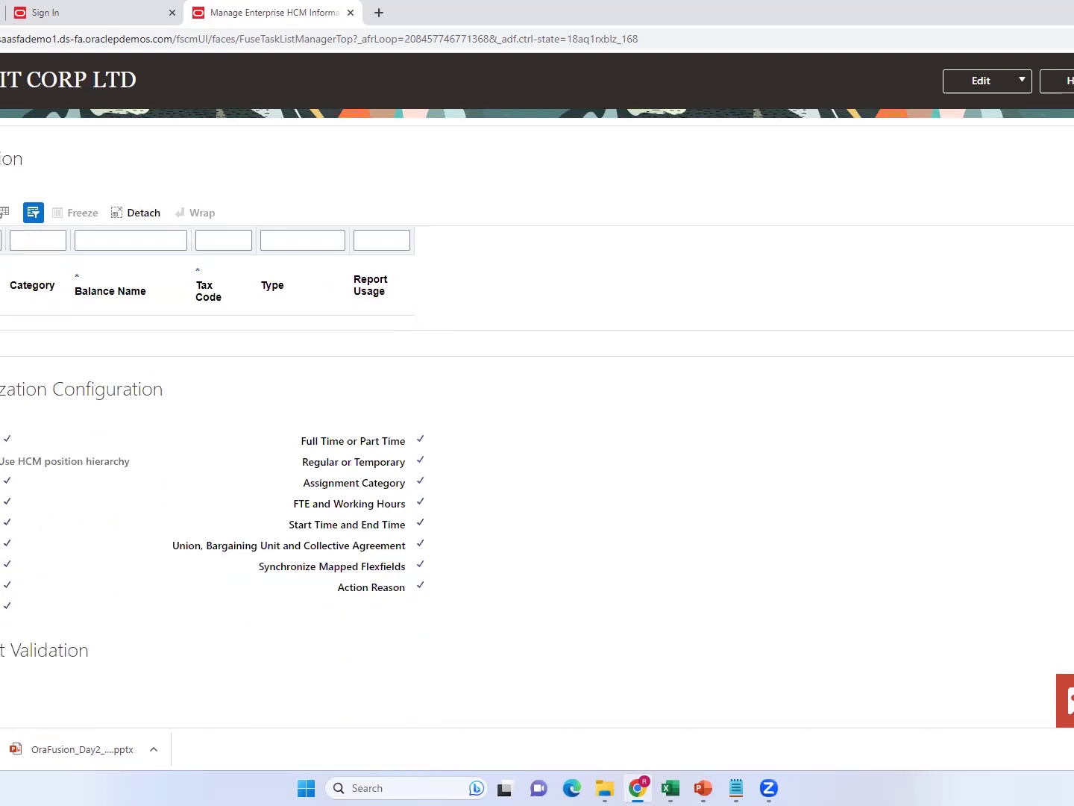
scroll(537, 424, down, 6)
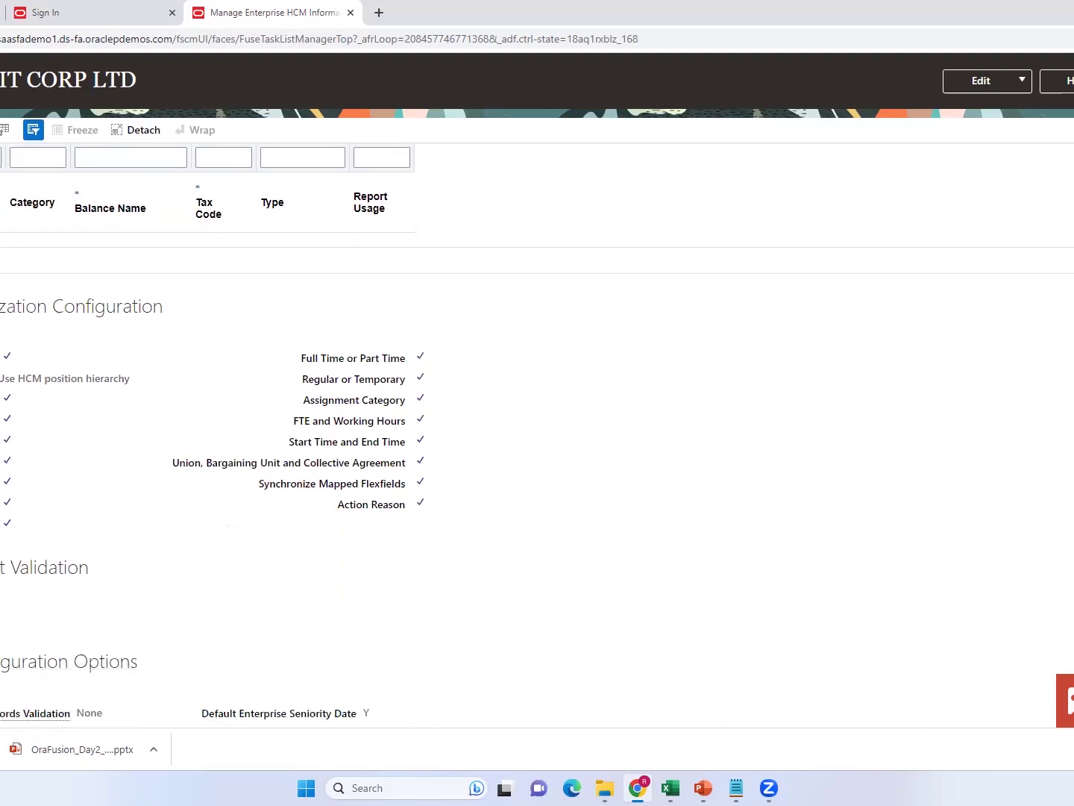
scroll(538, 421, down, 7)
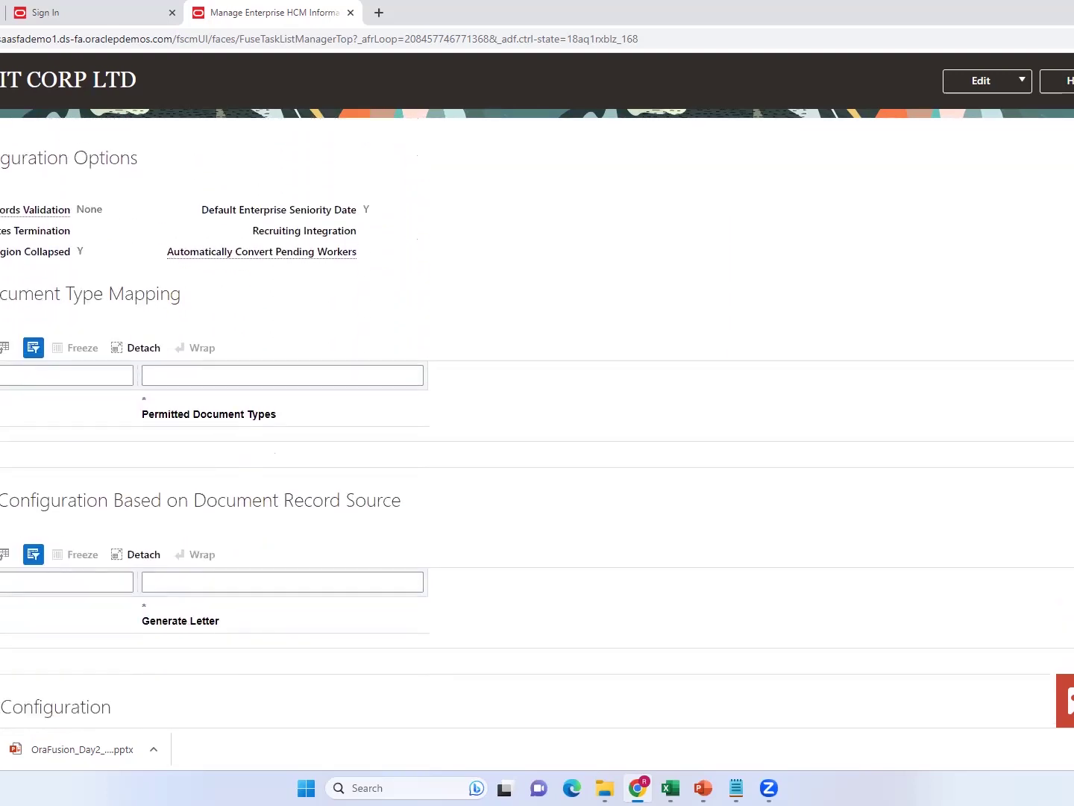
scroll(537, 420, down, 5)
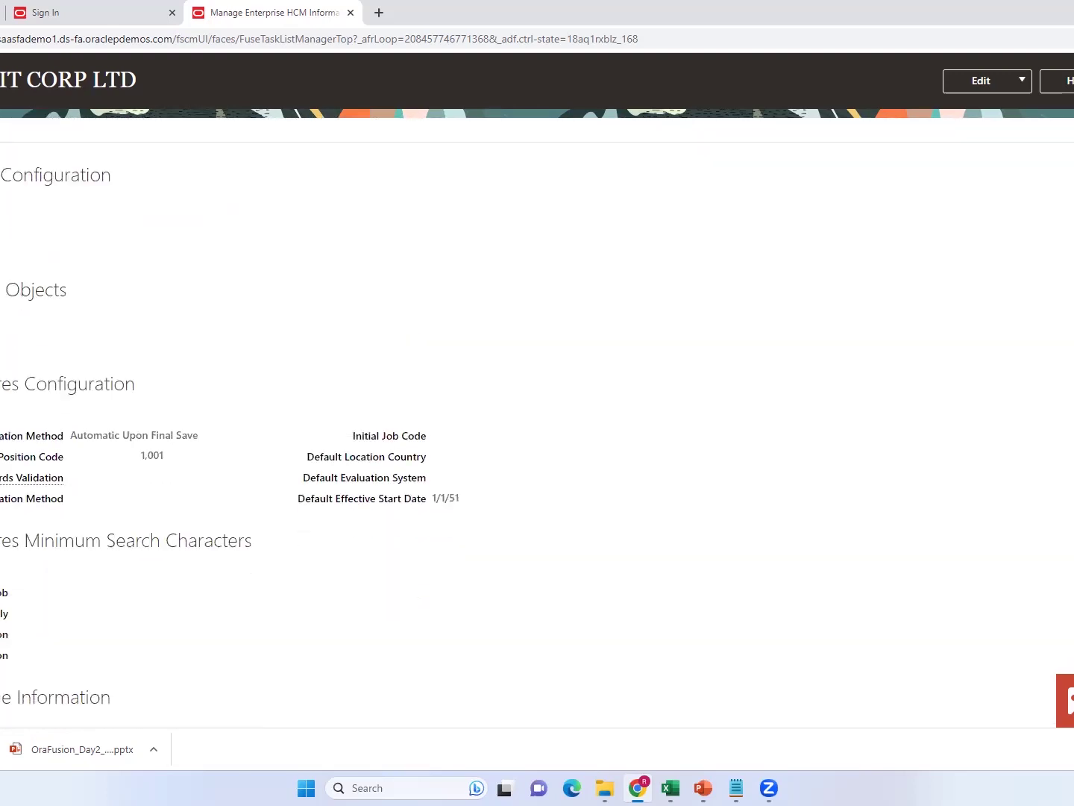
Step: Open the ERP IT CORP LTD enterprise record for editing with the Correct option
scroll(538, 422, up, 5)
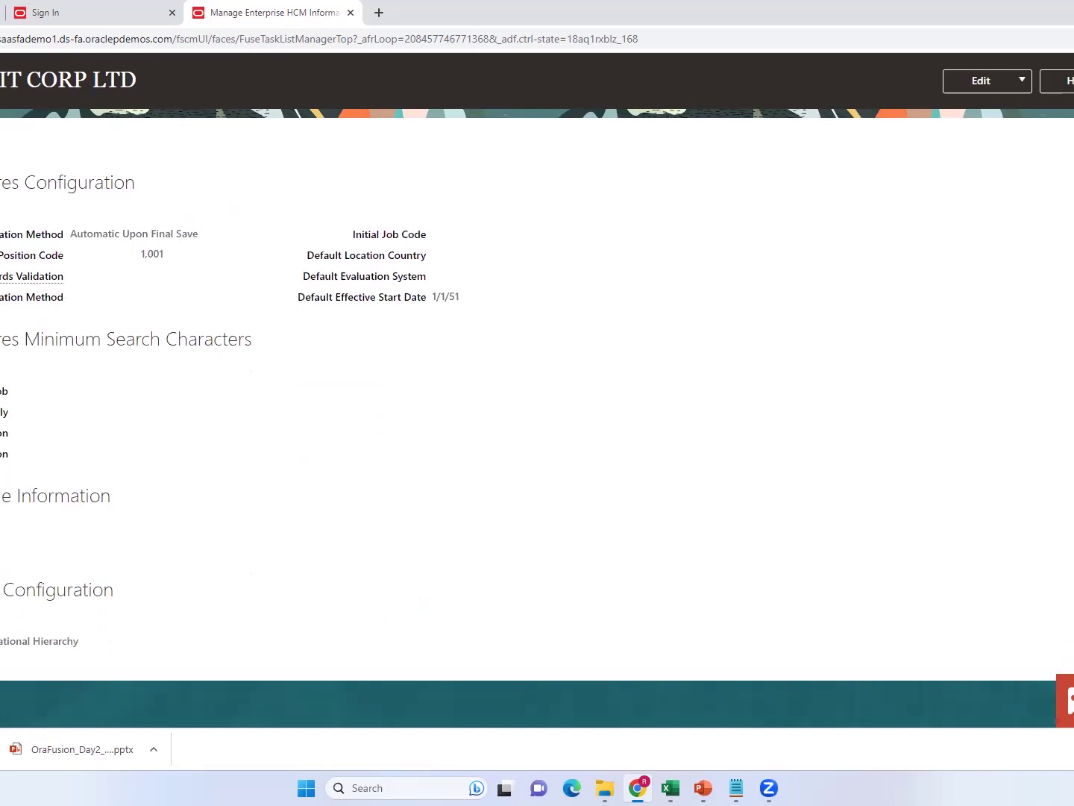
scroll(537, 422, up, 20)
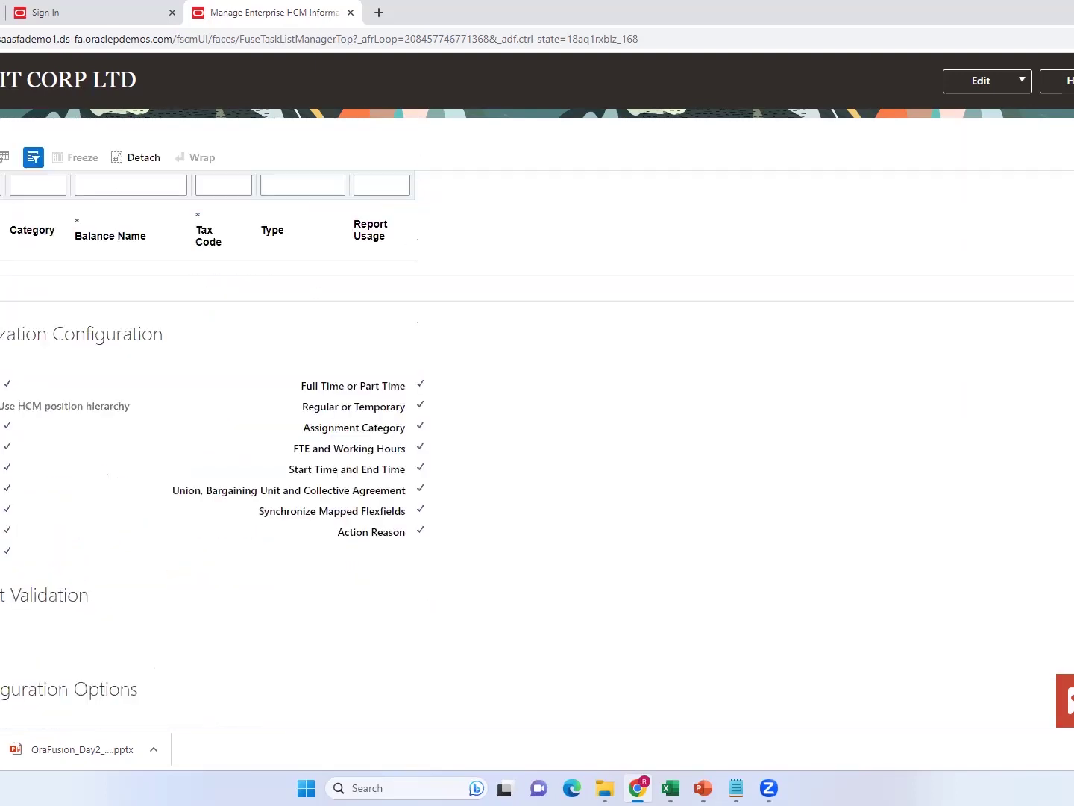
click(984, 82)
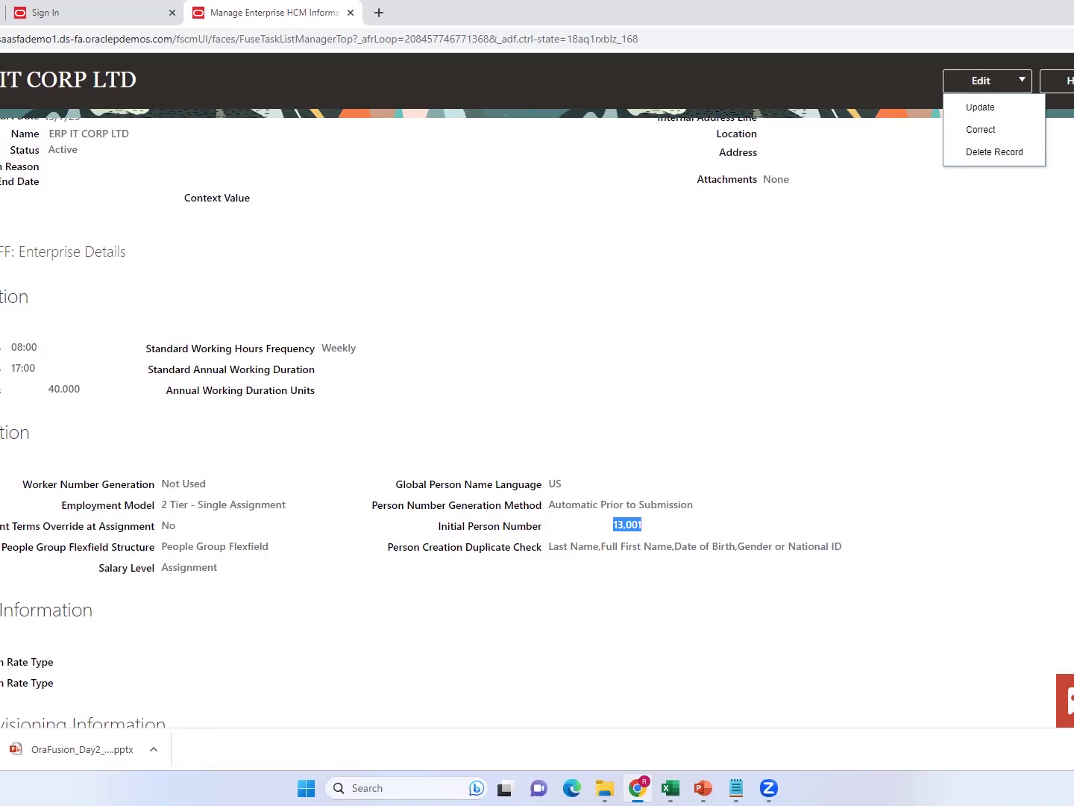
click(981, 130)
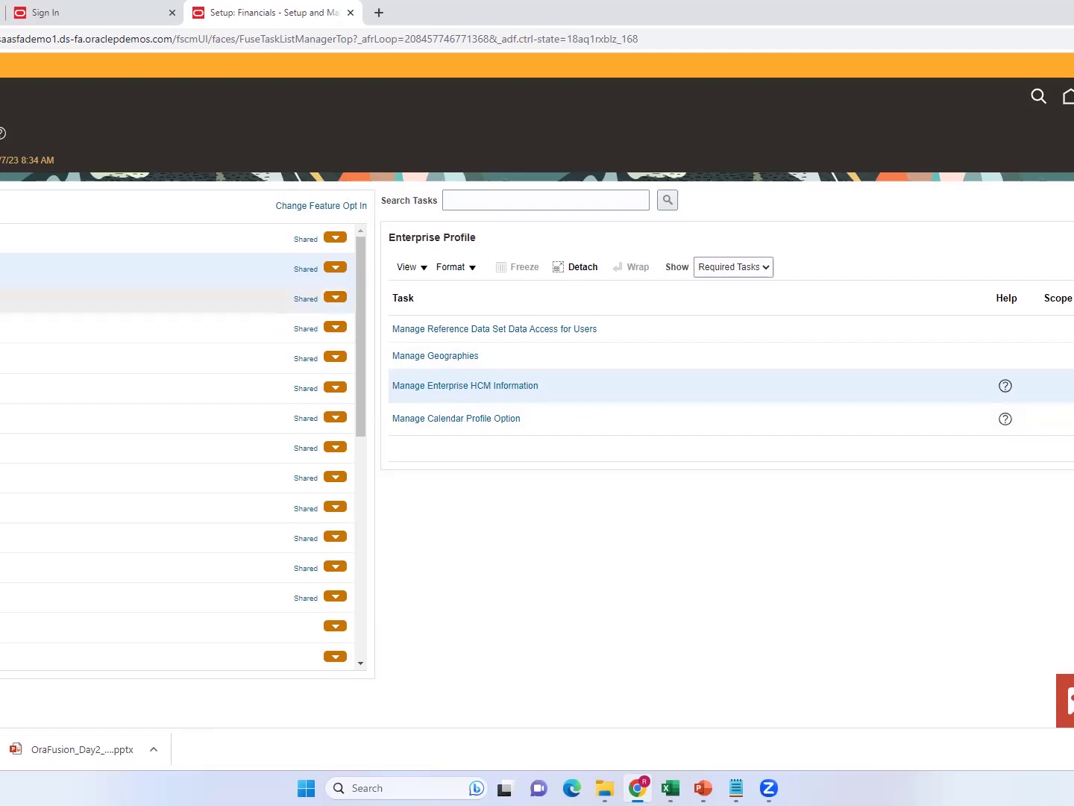
Step: Open the Manage Legal Addresses task under Legal Structures and set the country in the search criteria to United States
click(3, 297)
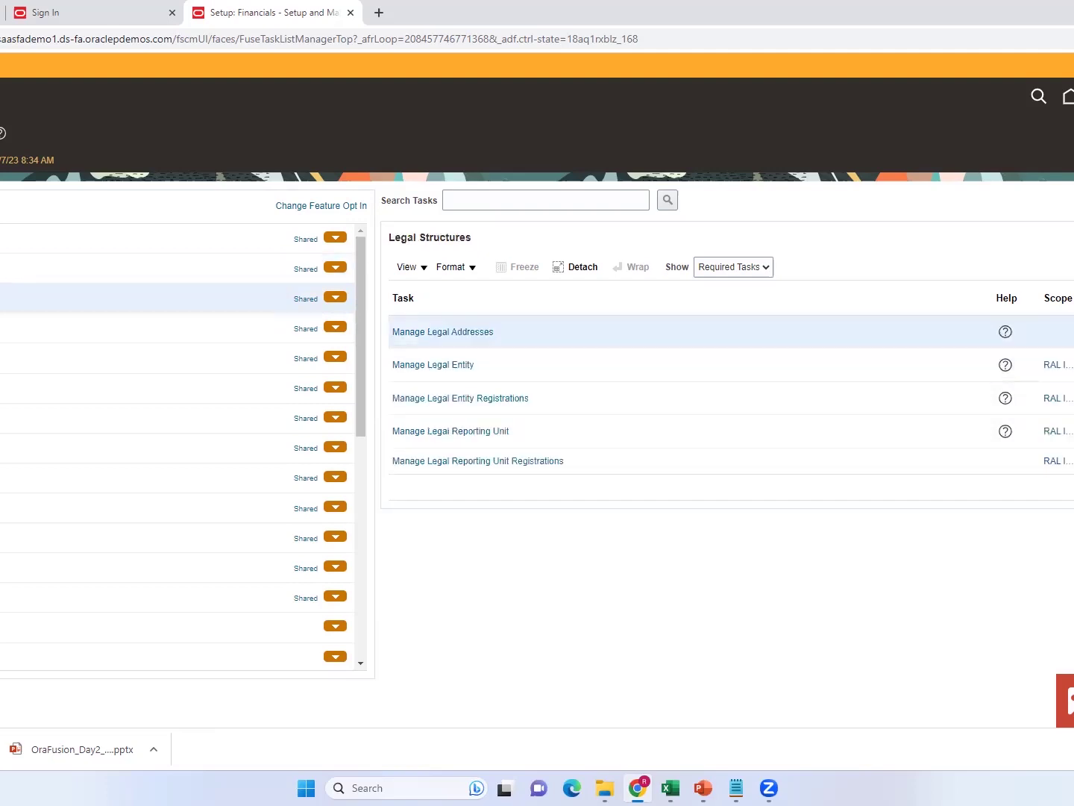
click(438, 337)
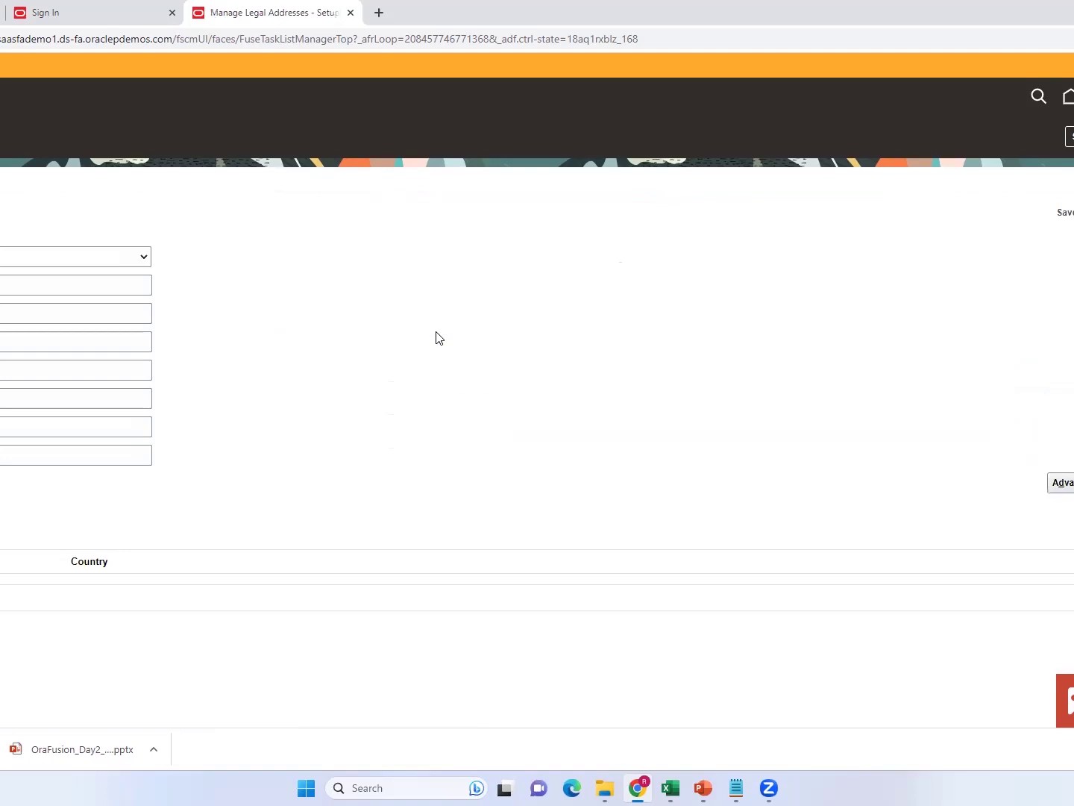
click(23, 262)
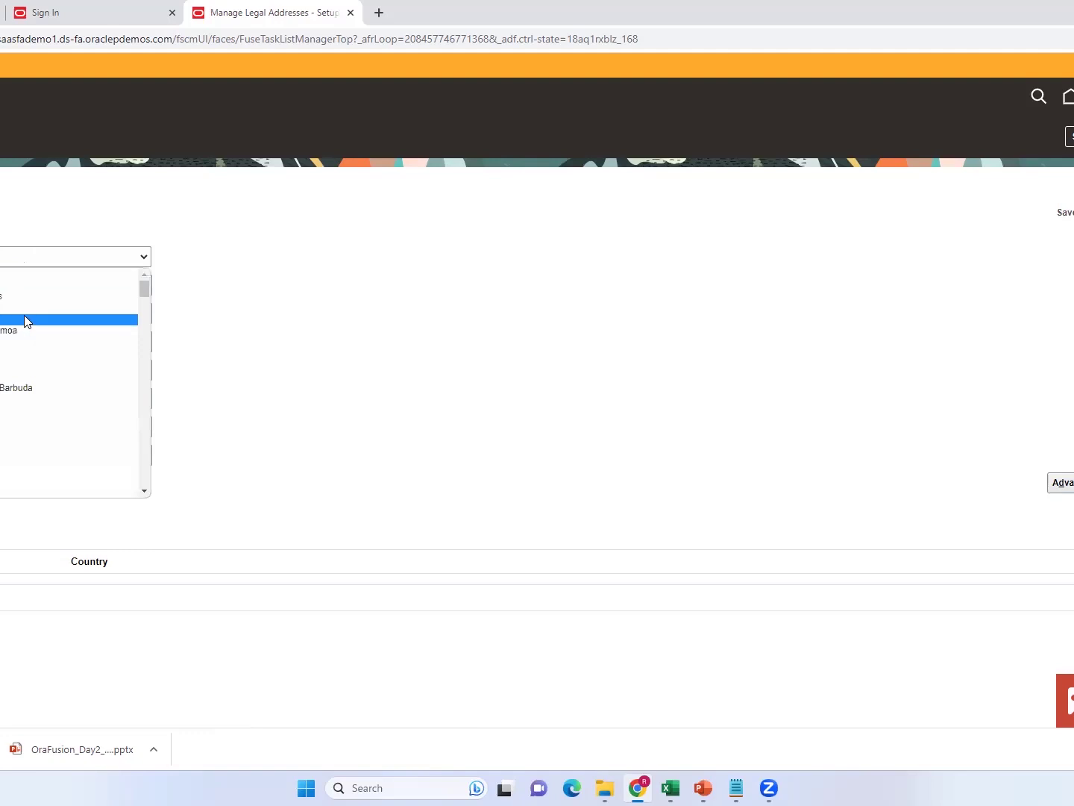
text(united)
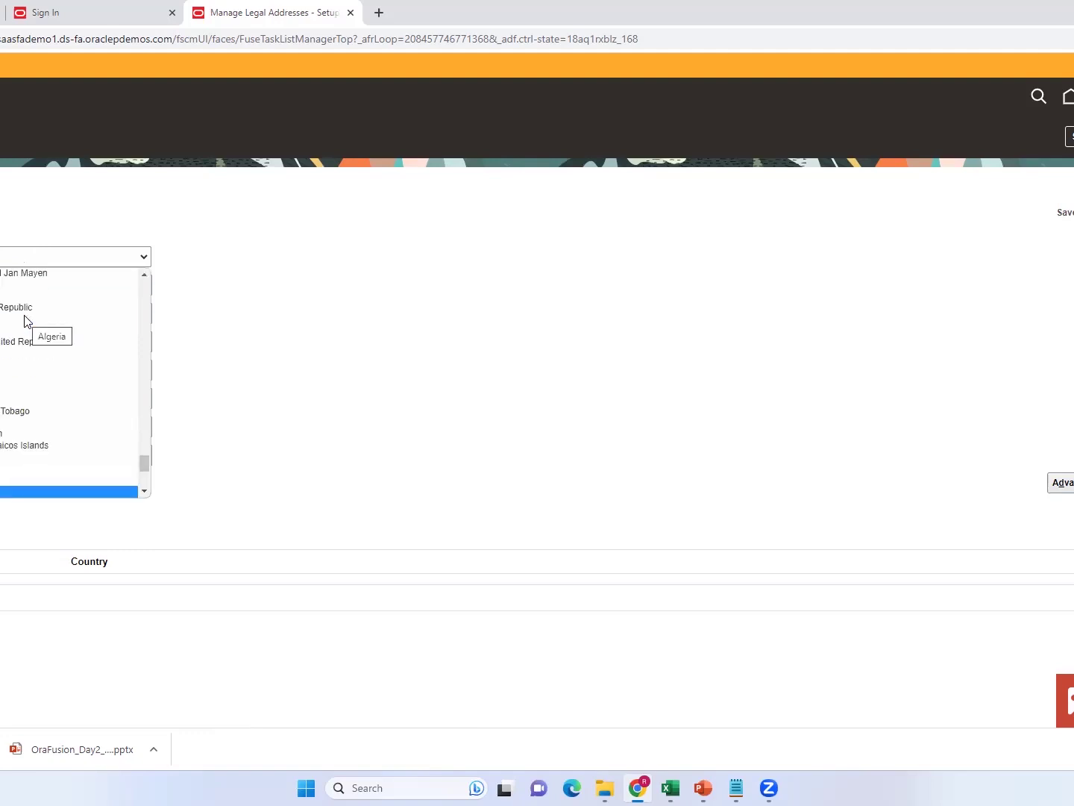
key(u)
key(u)
key(u)
key(u)
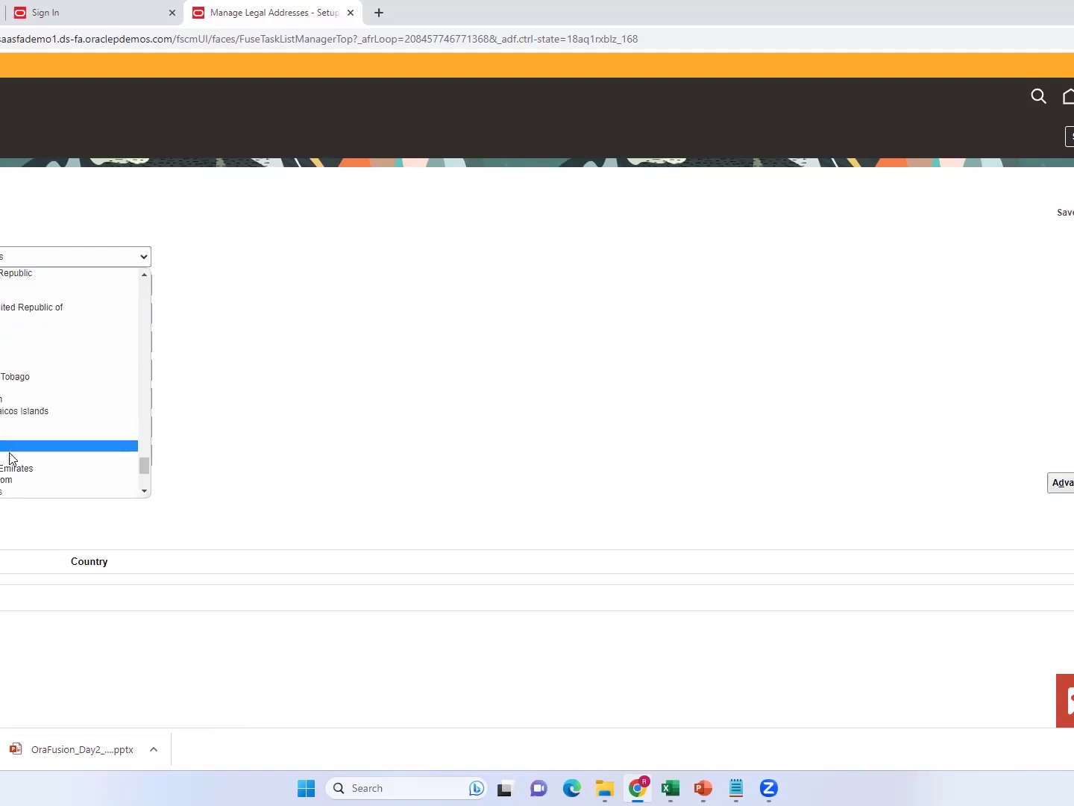
key(u)
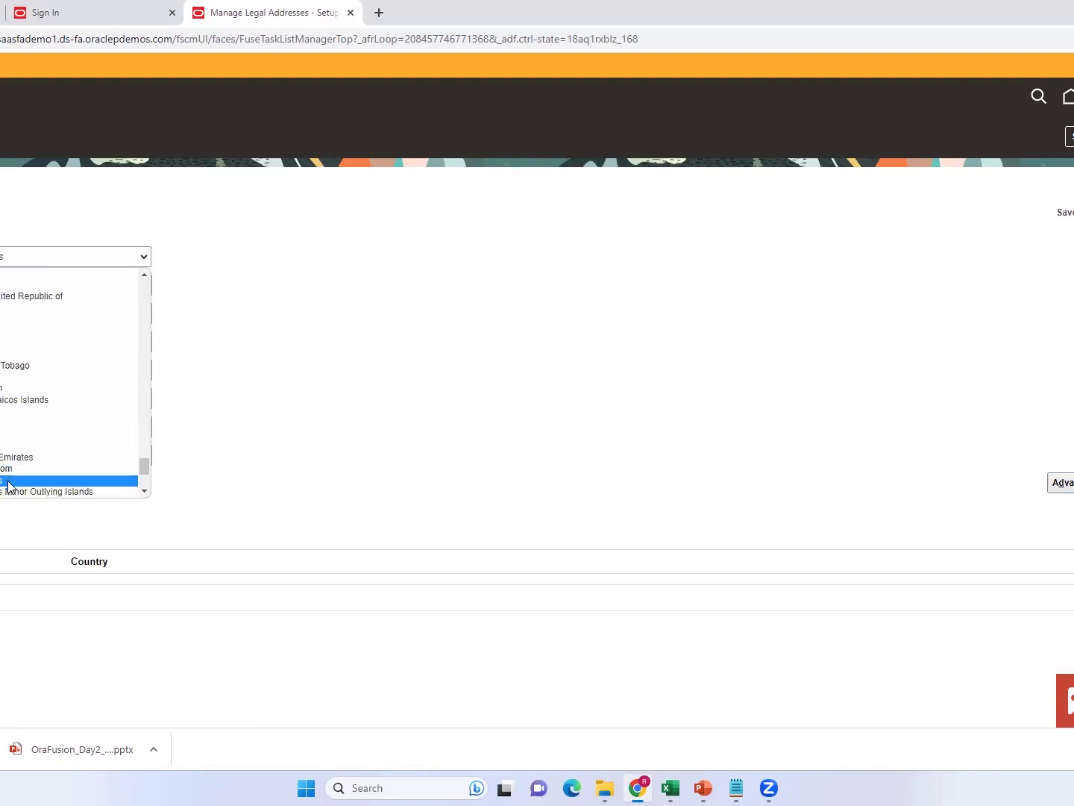
click(8, 480)
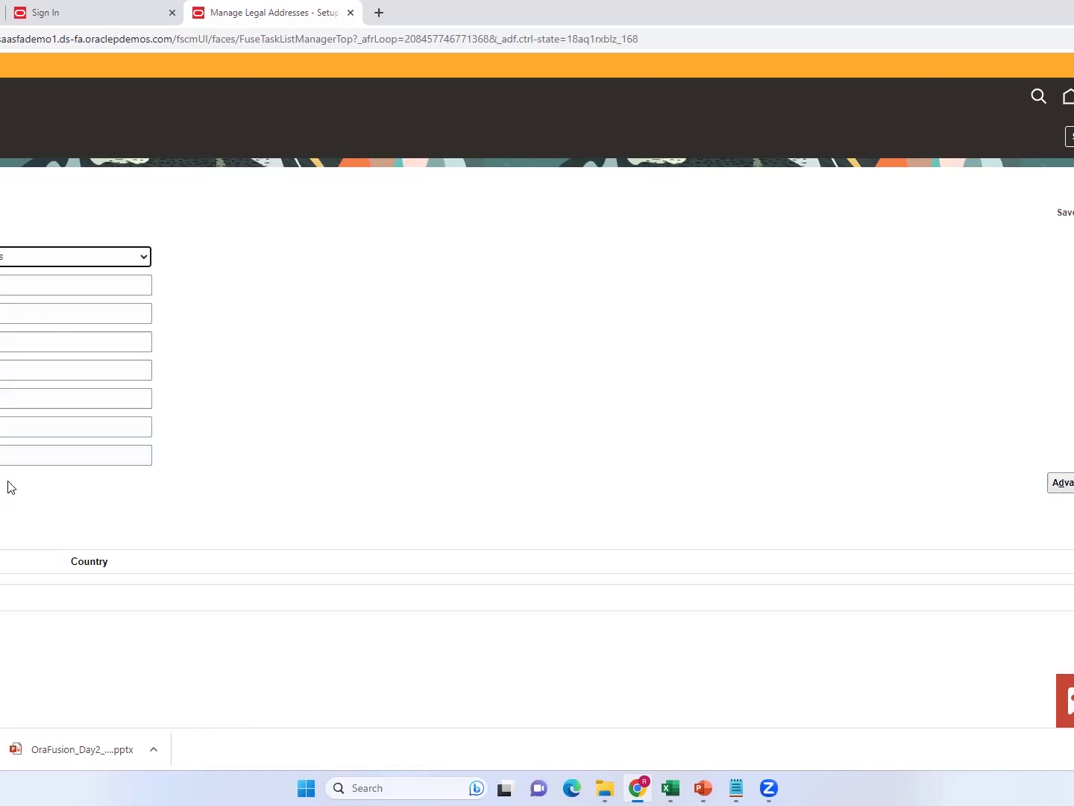
Step: Fill in the first address line of the search criteria with text ending in "Line 1", and go through the remaining address fields
click(1, 289)
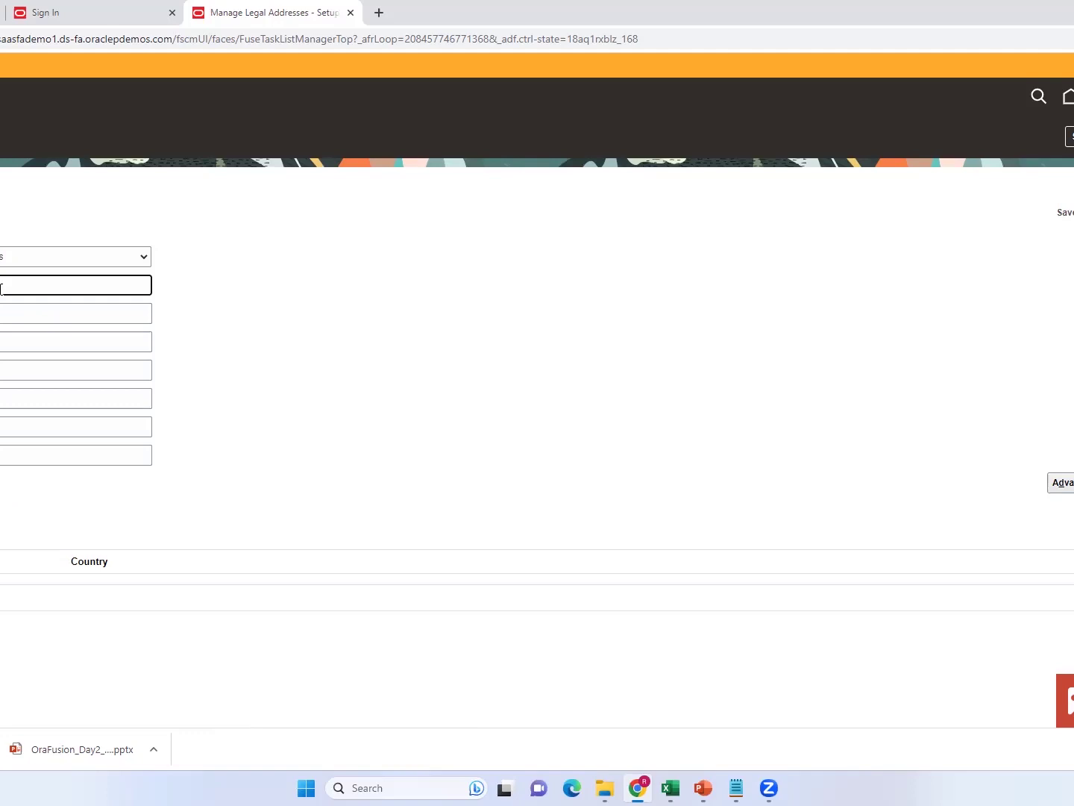
text(Line 1)
key(Home)
click(75, 400)
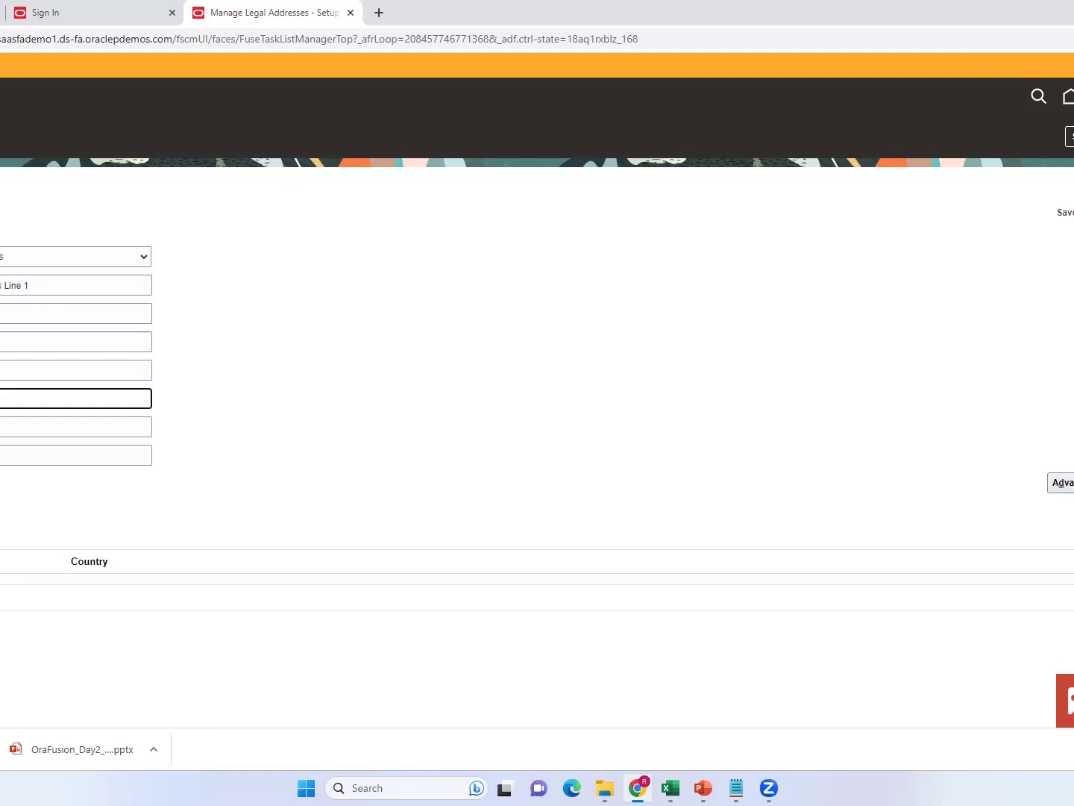
click(74, 455)
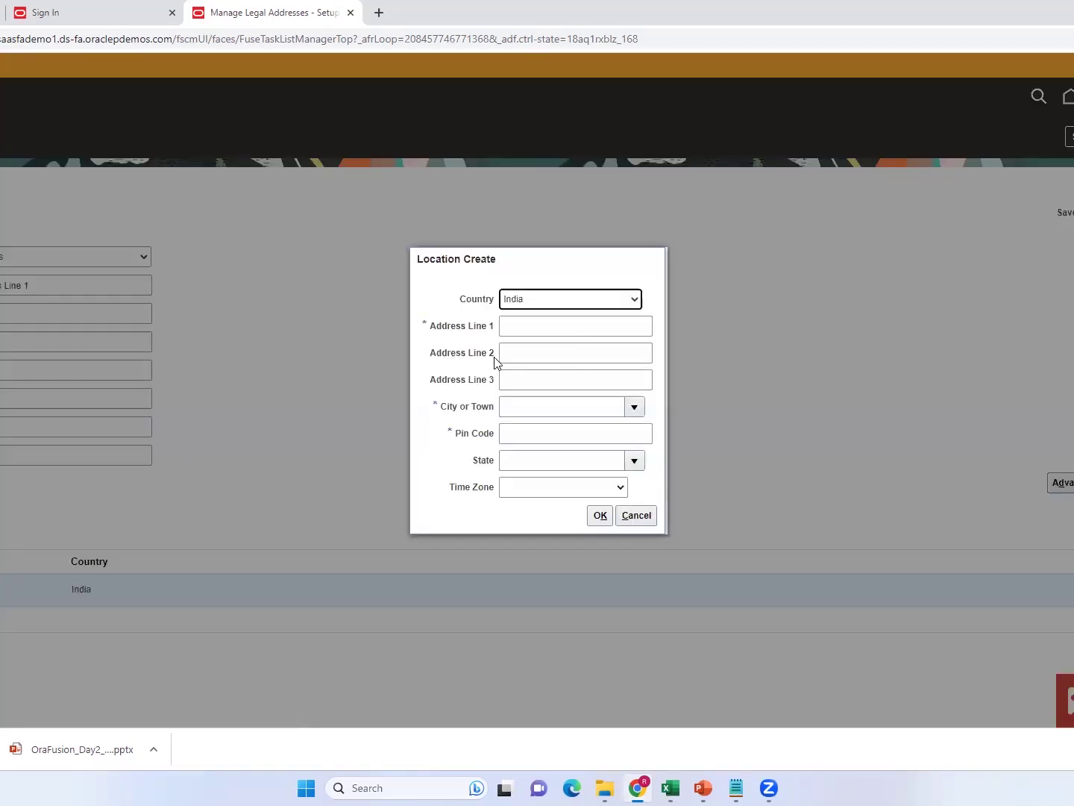
Step: Set the new location's country to United States and enter "RAL Adrees Line1" as Address Line 1
click(635, 299)
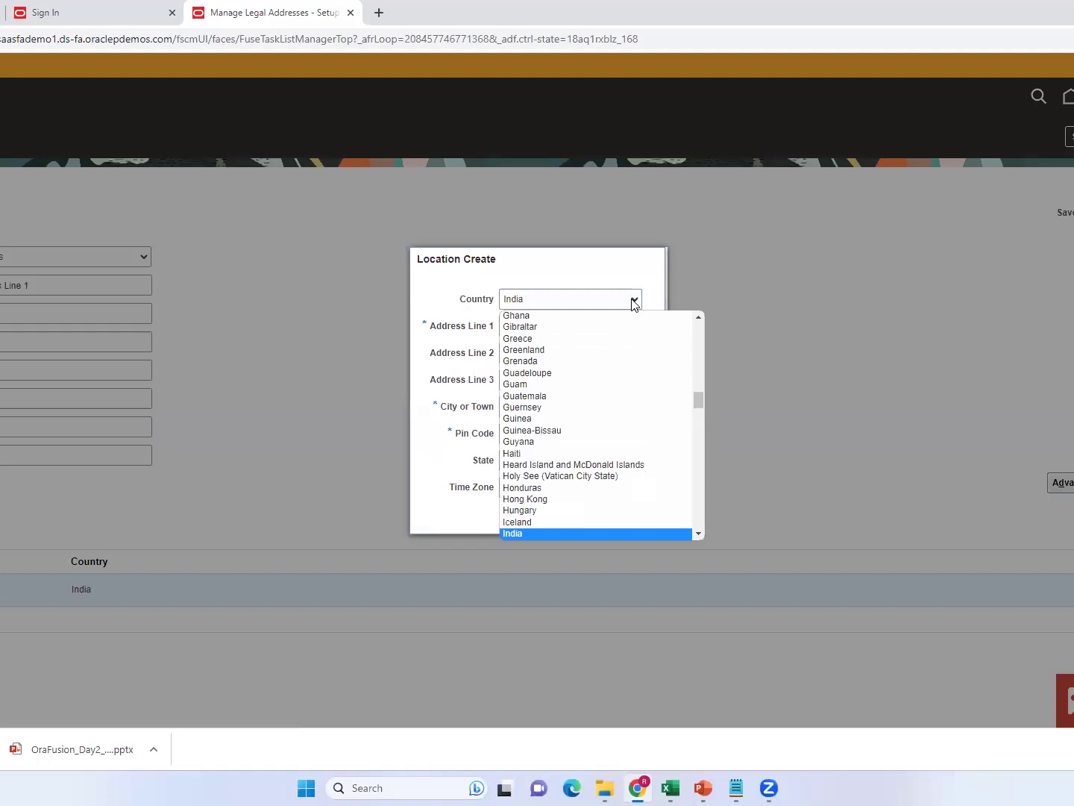
key(u)
key(Down)
key(Down)
key(Down)
key(Down)
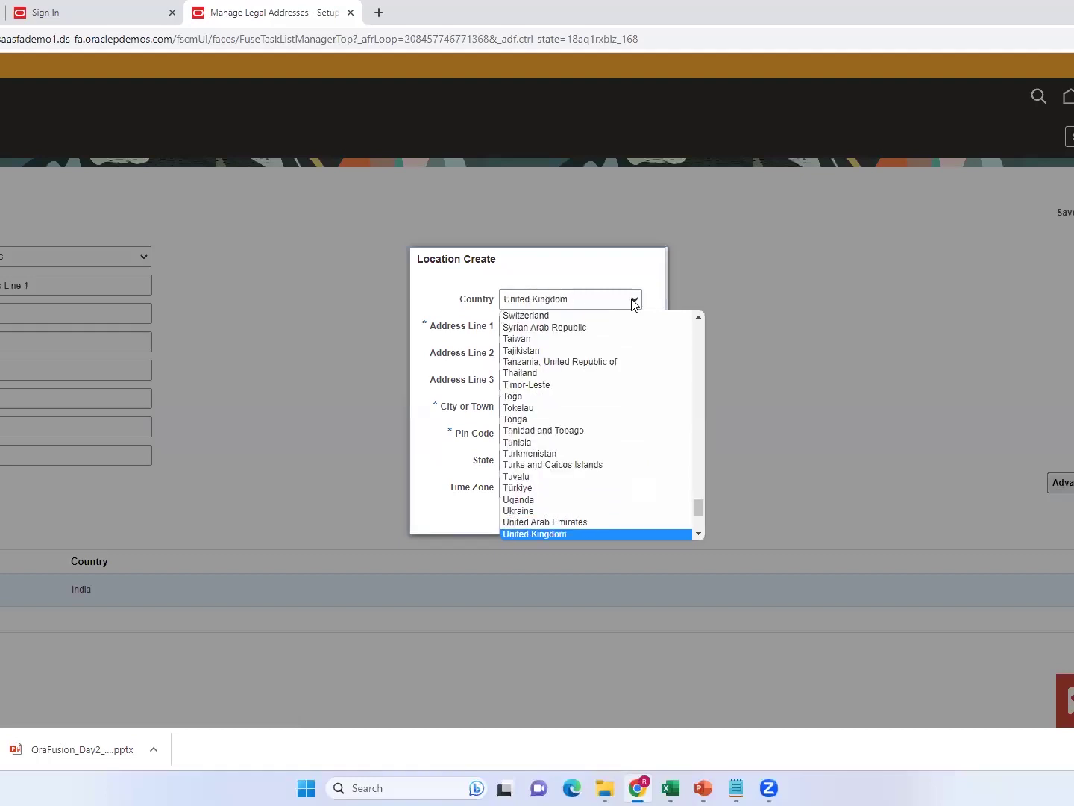
key(Down)
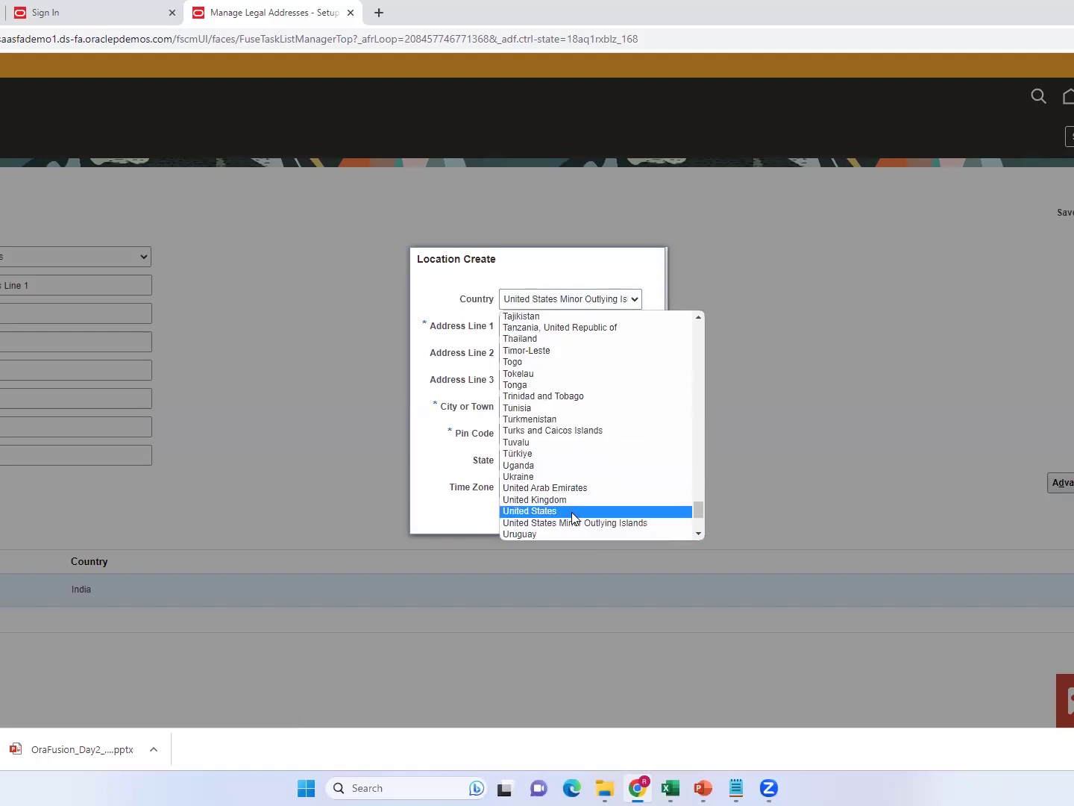
click(571, 512)
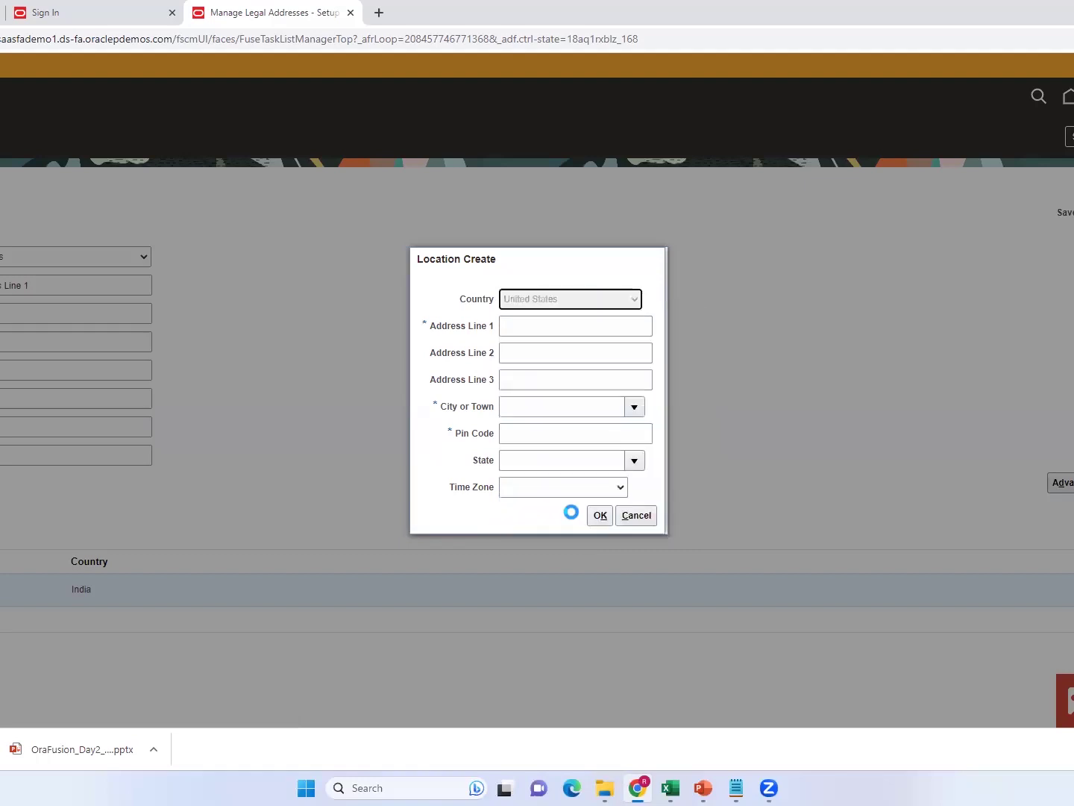
click(538, 316)
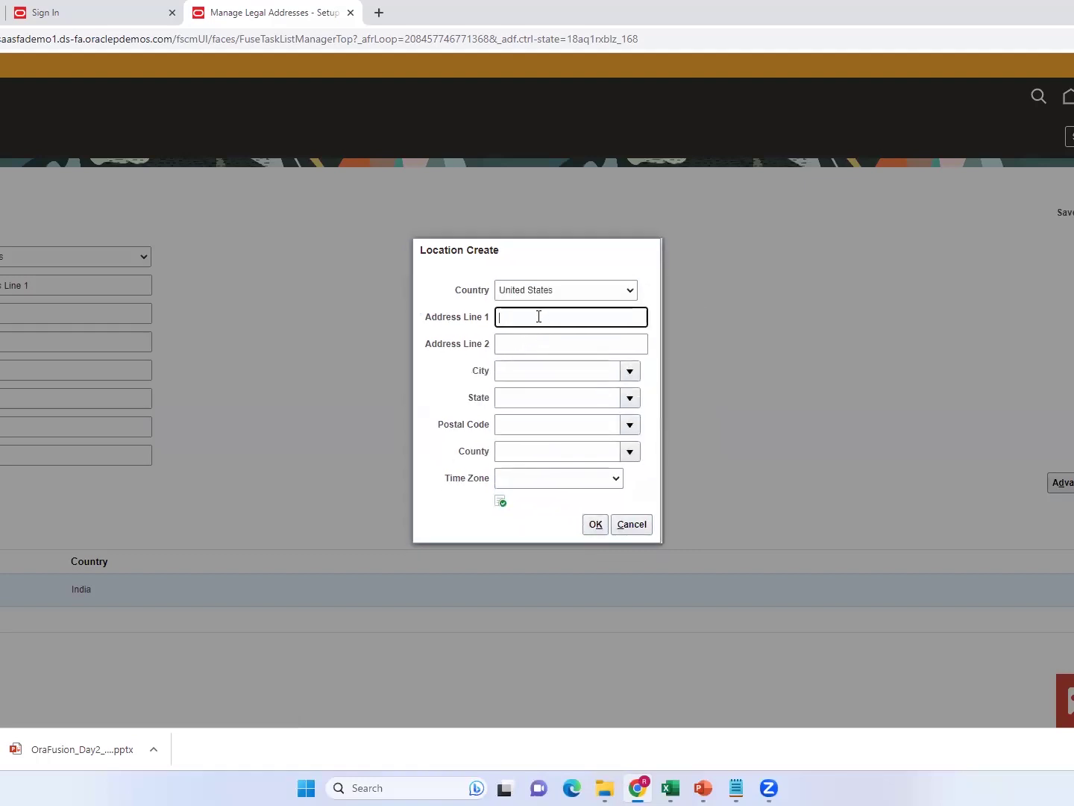
text(RAL Adrees)
text(Line1)
Step: Search the cities for "New" and assign New Albany, Floyd, IN to the new location
click(627, 370)
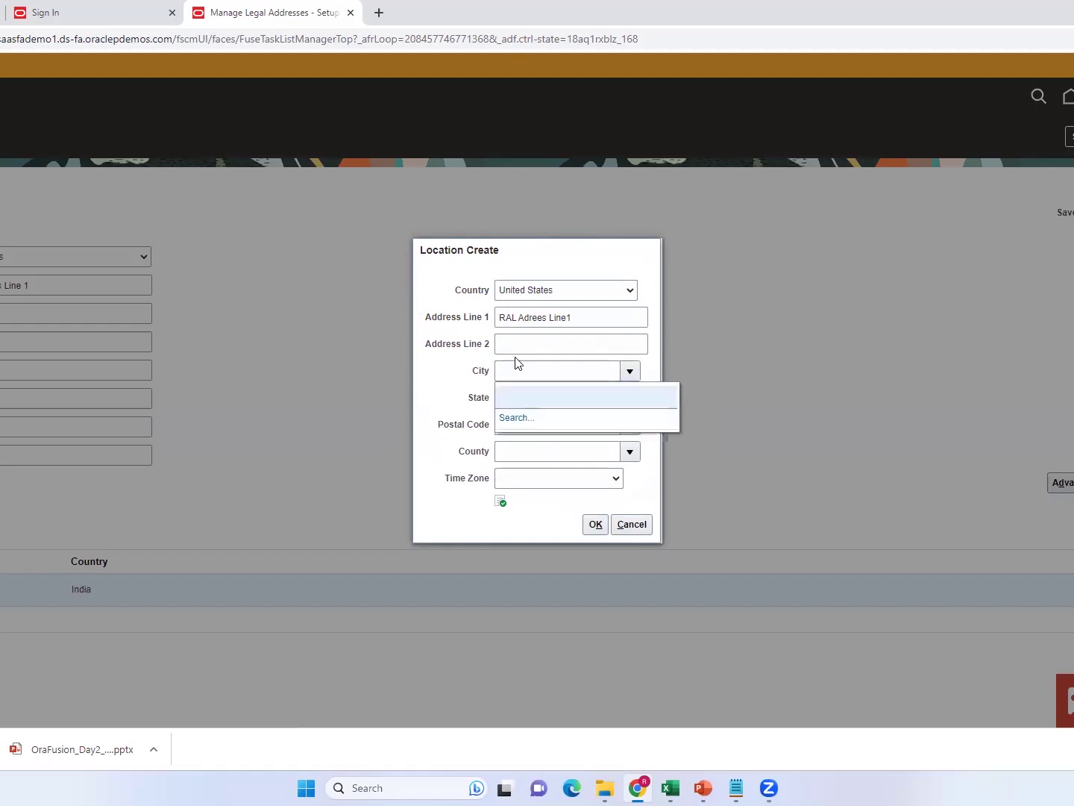
click(514, 419)
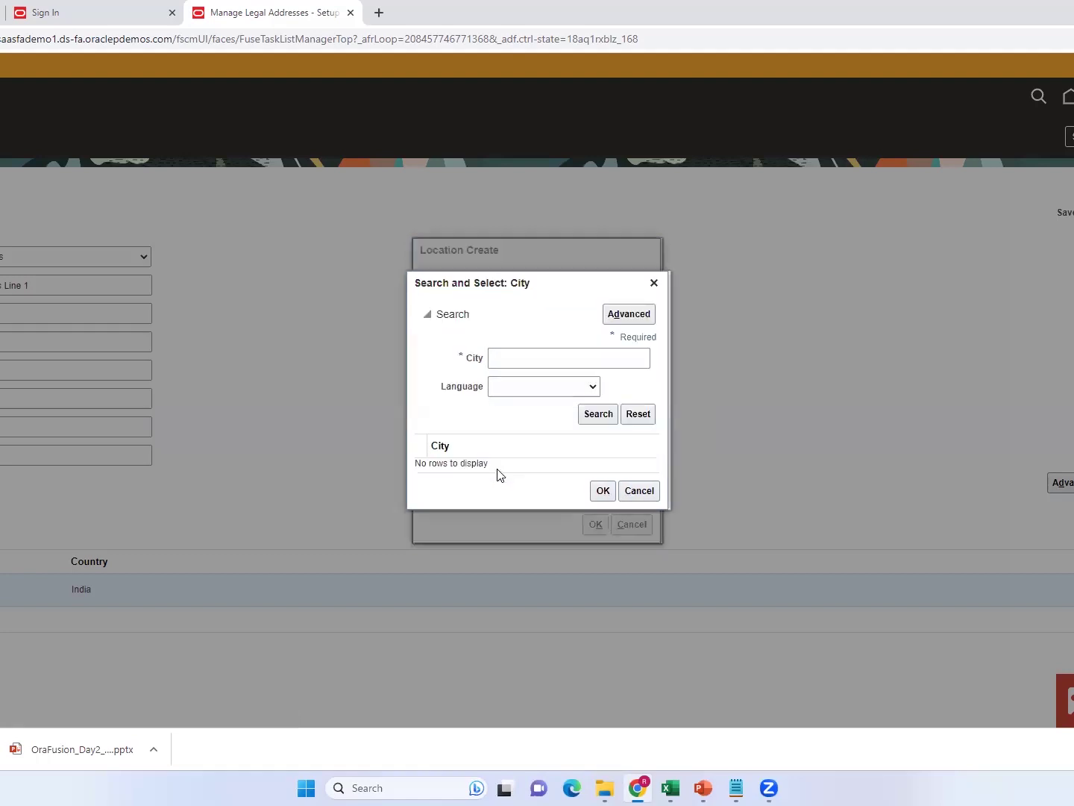
click(568, 358)
text(New)
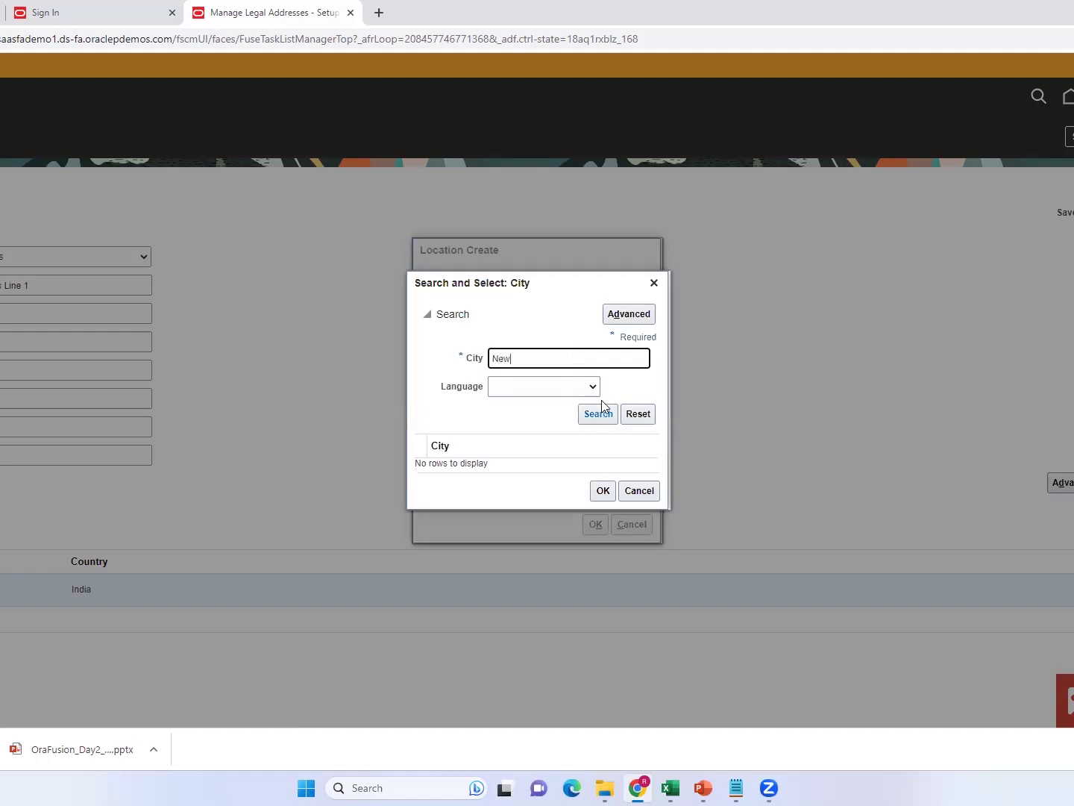
click(602, 412)
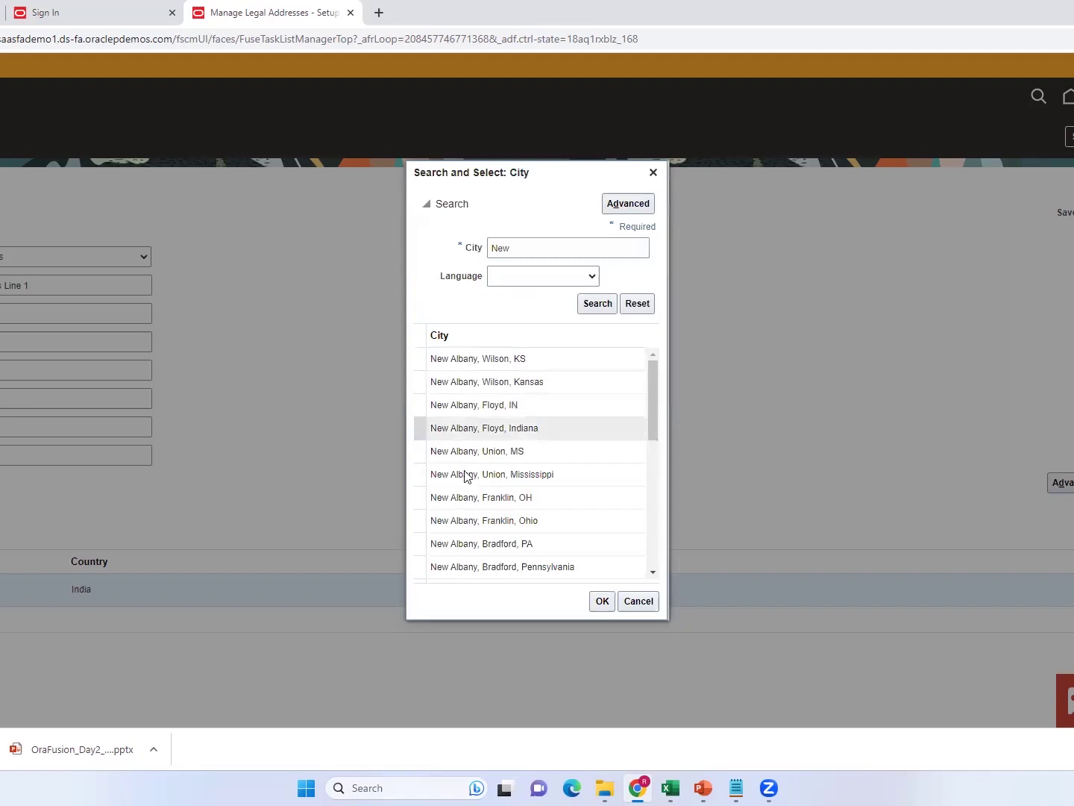
click(467, 405)
click(600, 602)
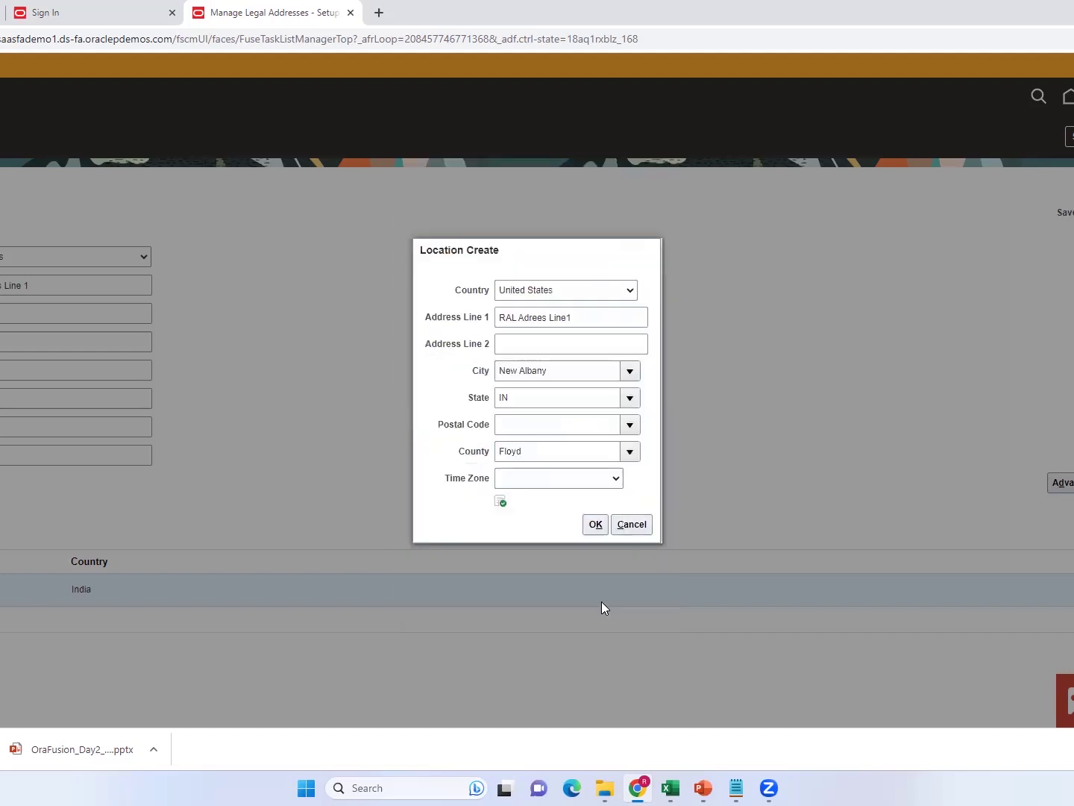
Step: Choose postal code 47150 for New Albany and confirm the new location
click(629, 424)
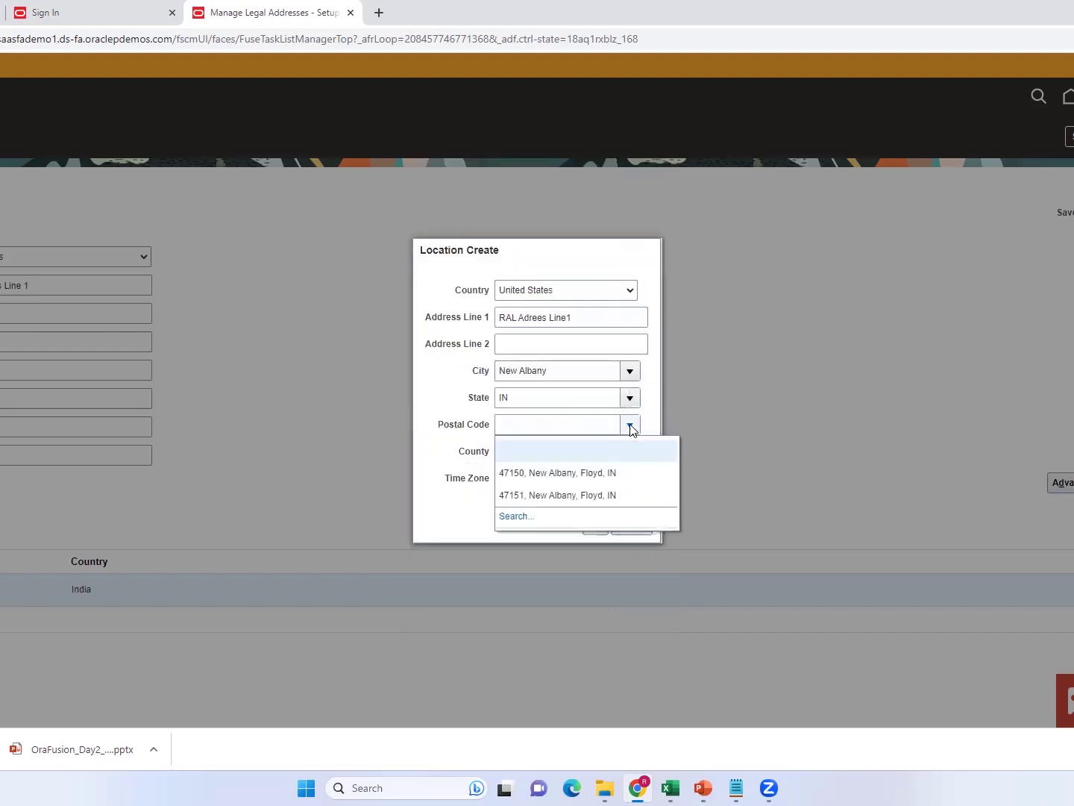
click(548, 472)
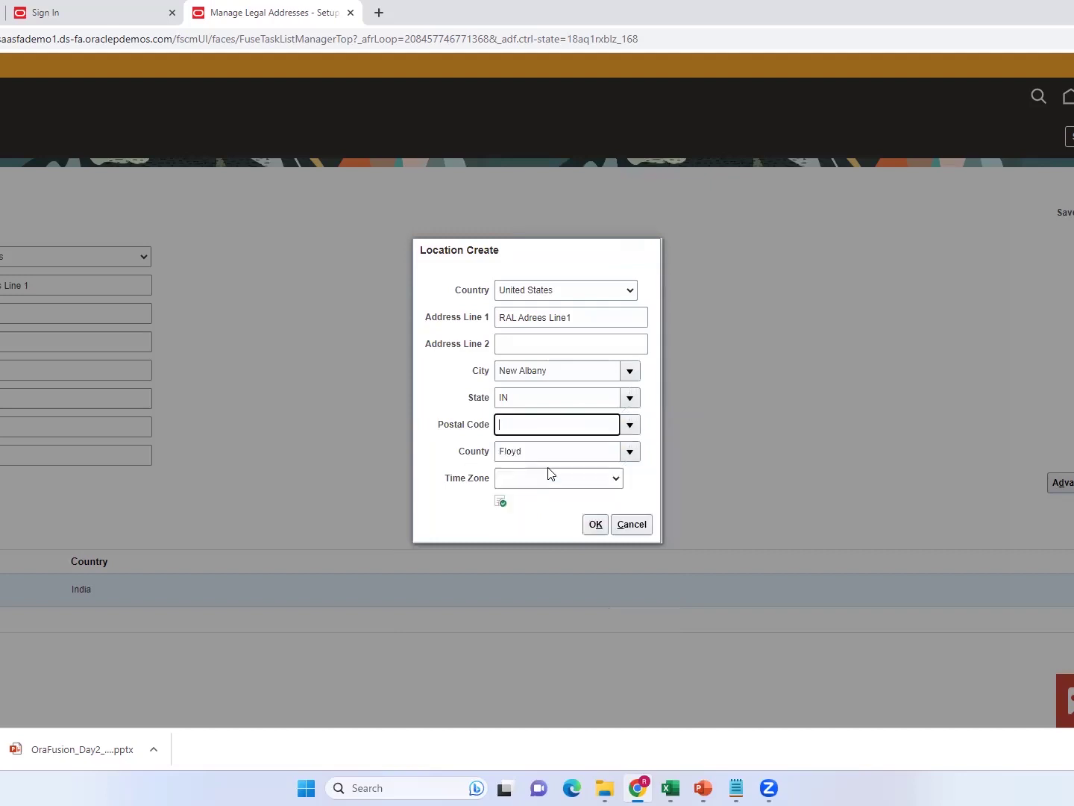
click(595, 523)
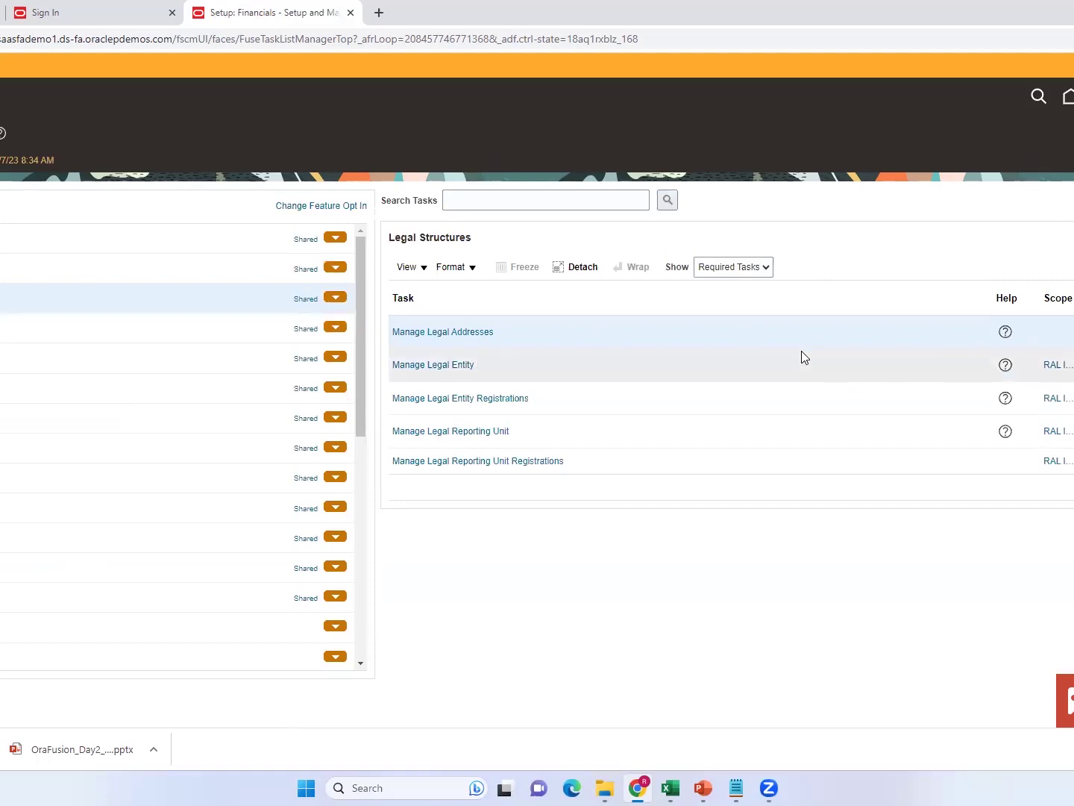
Step: Change the scope of the Manage Legal Entity task to Create New and go to the task
click(1054, 367)
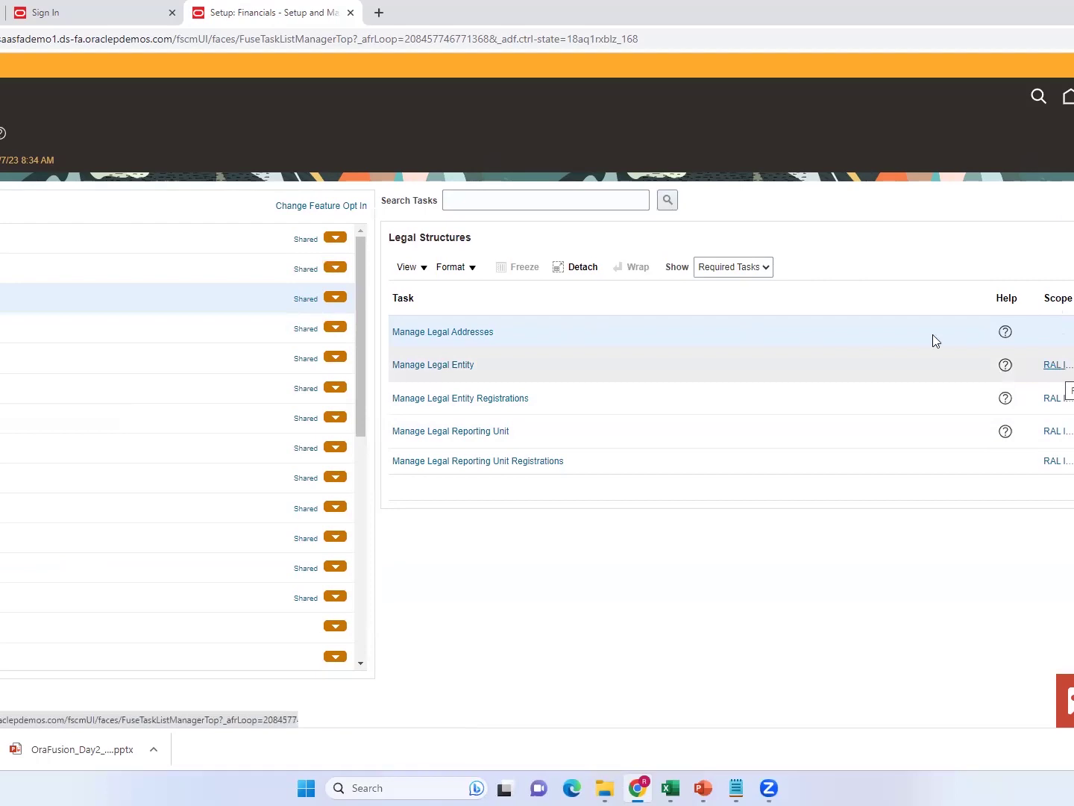
click(1050, 365)
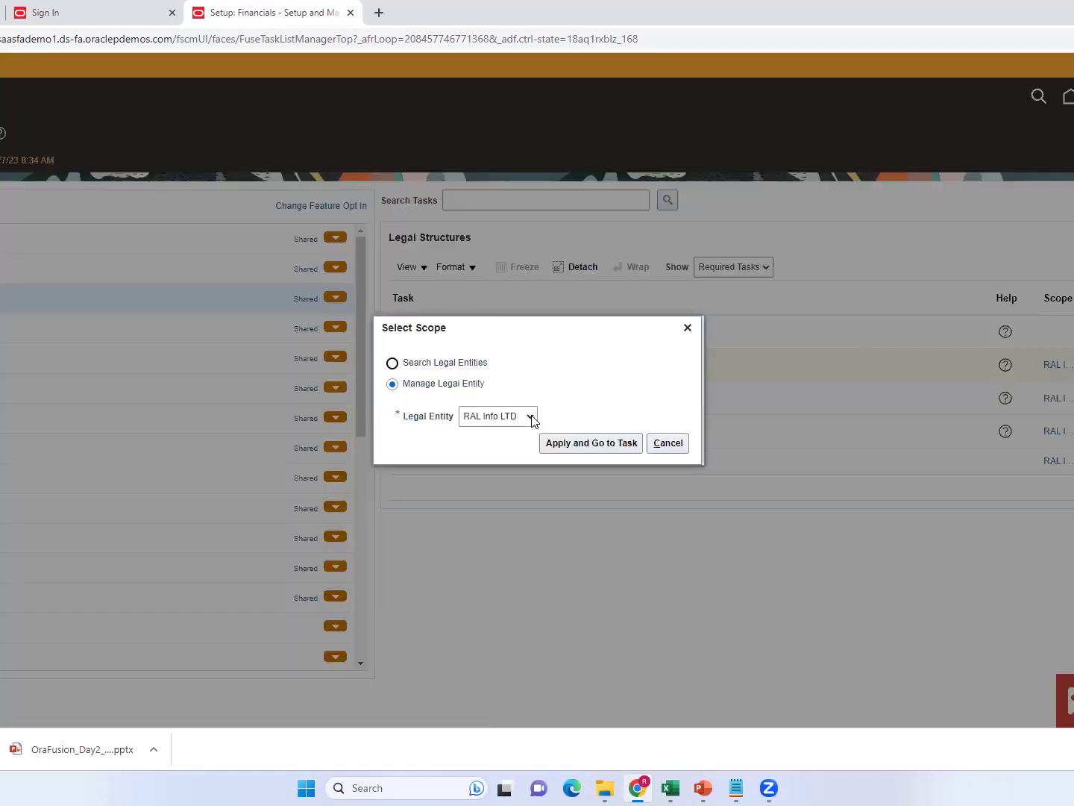
click(531, 416)
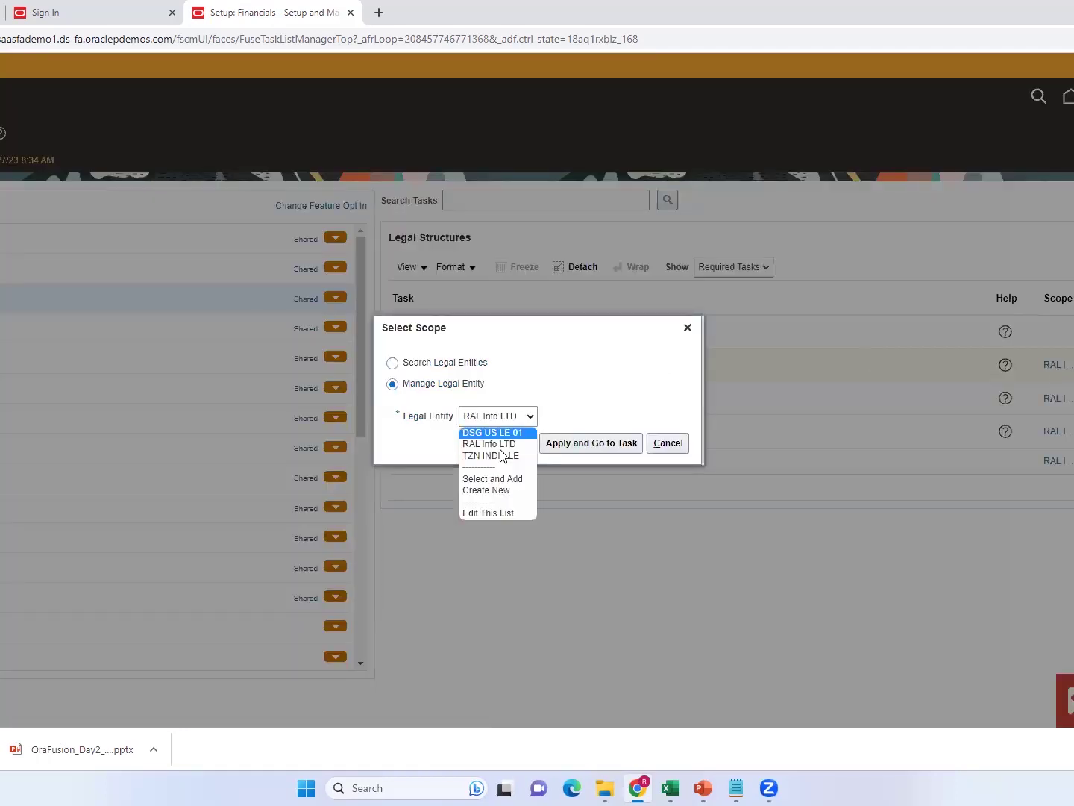
click(494, 490)
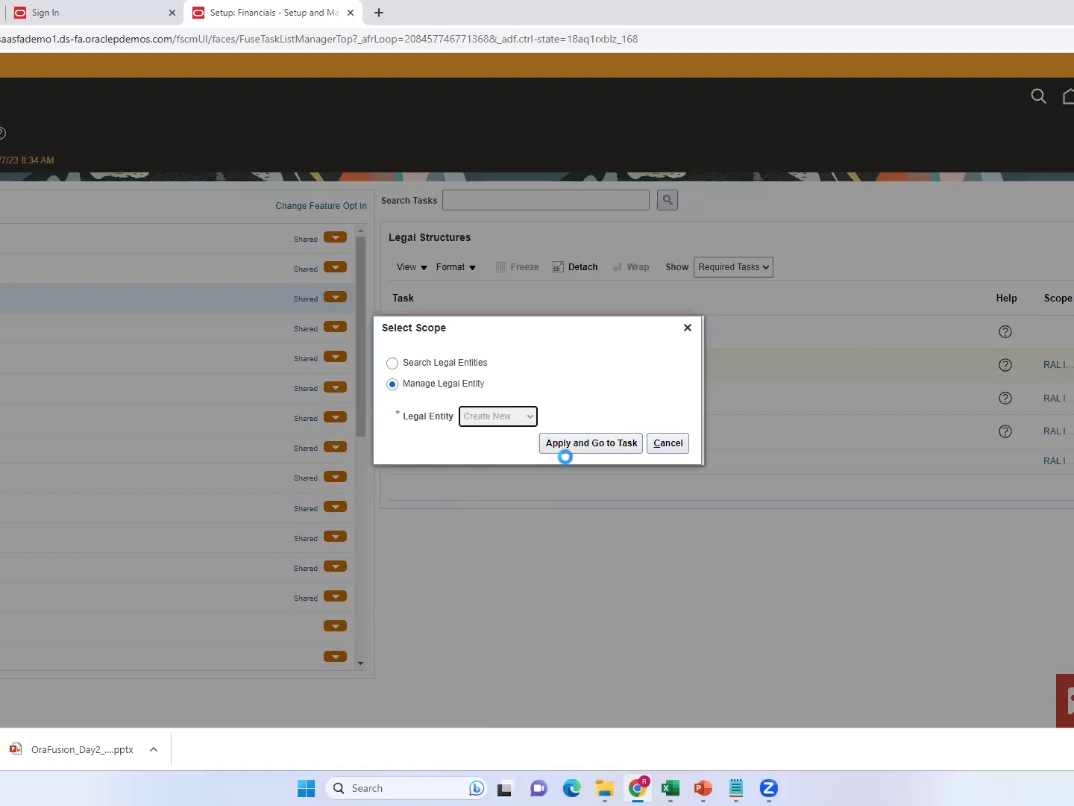
click(575, 442)
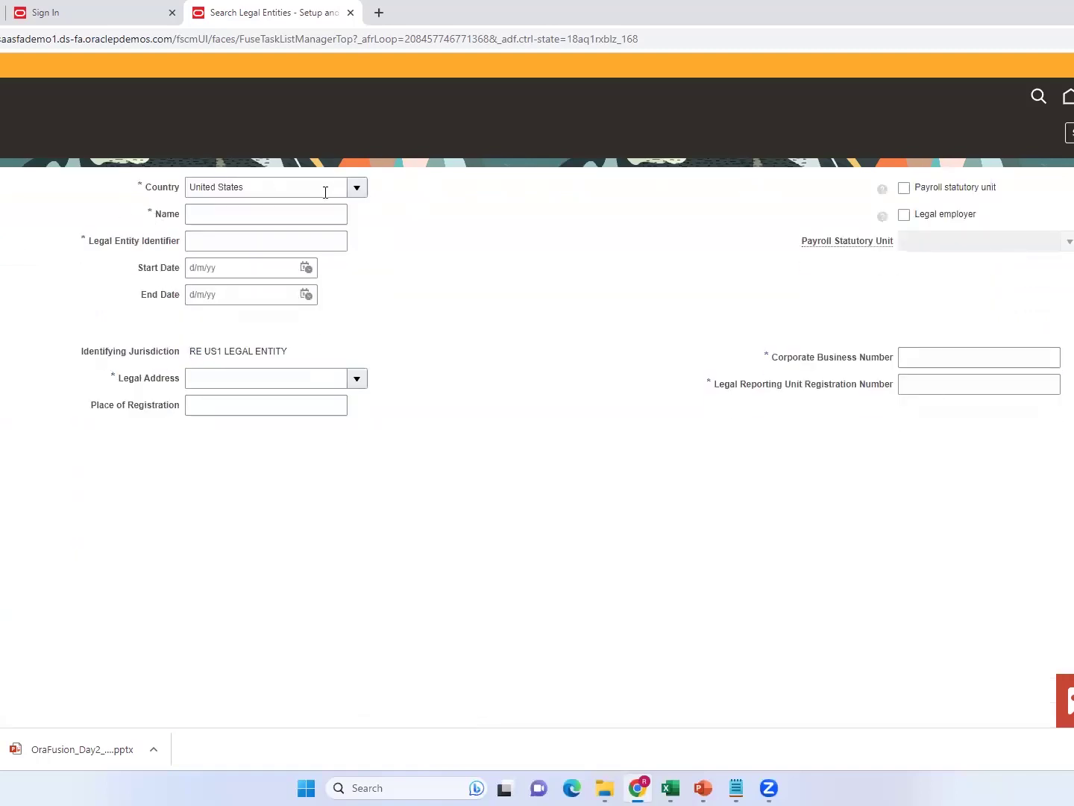
Step: Name the new United States legal entity RAL Infosystems1 and enter 456789 as its legal entity identifier
click(215, 216)
text(RAL Ind)
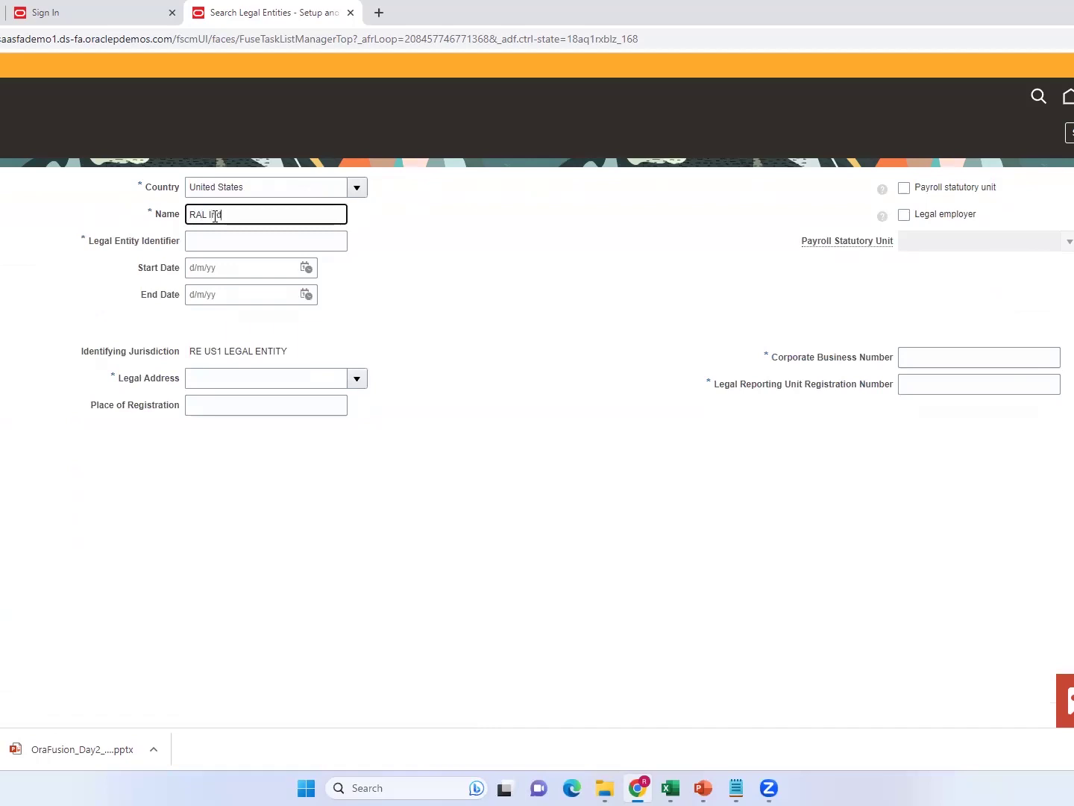
key(BackSpace)
text(Infosystems1)
click(203, 241)
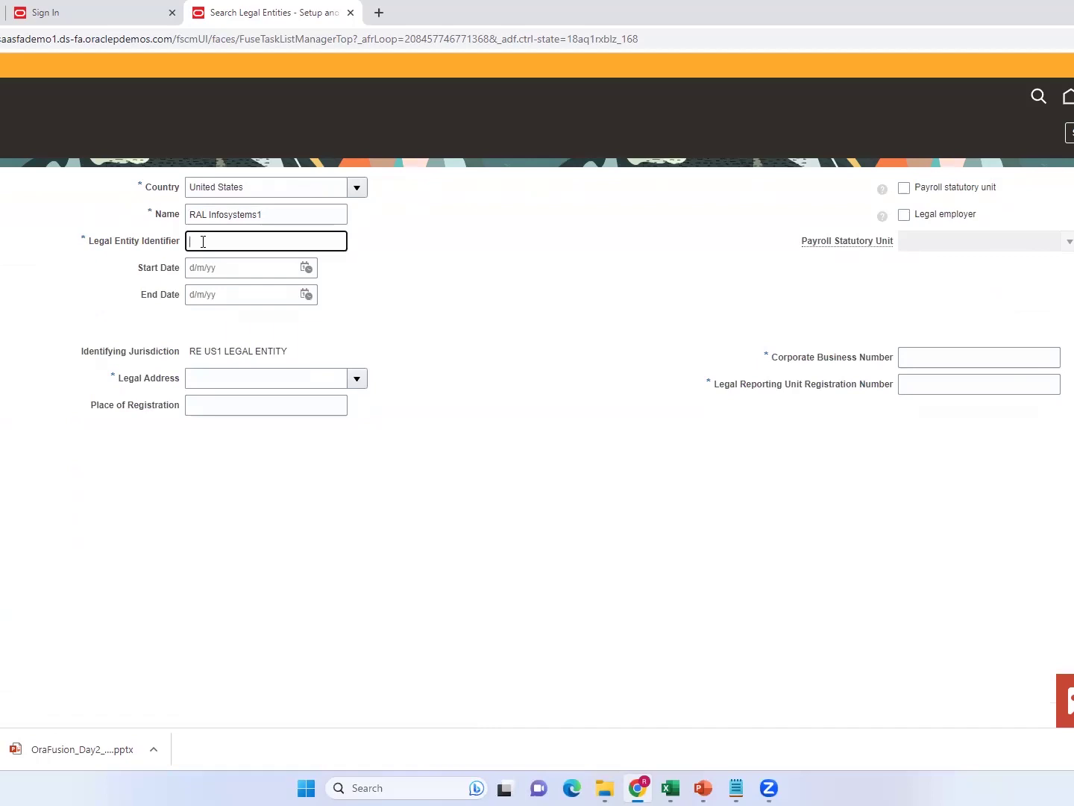
text(56789)
Step: Assign the RAL Line1, New Albany legal address to the entity and mark it as both payroll statutory unit and legal employer
click(224, 376)
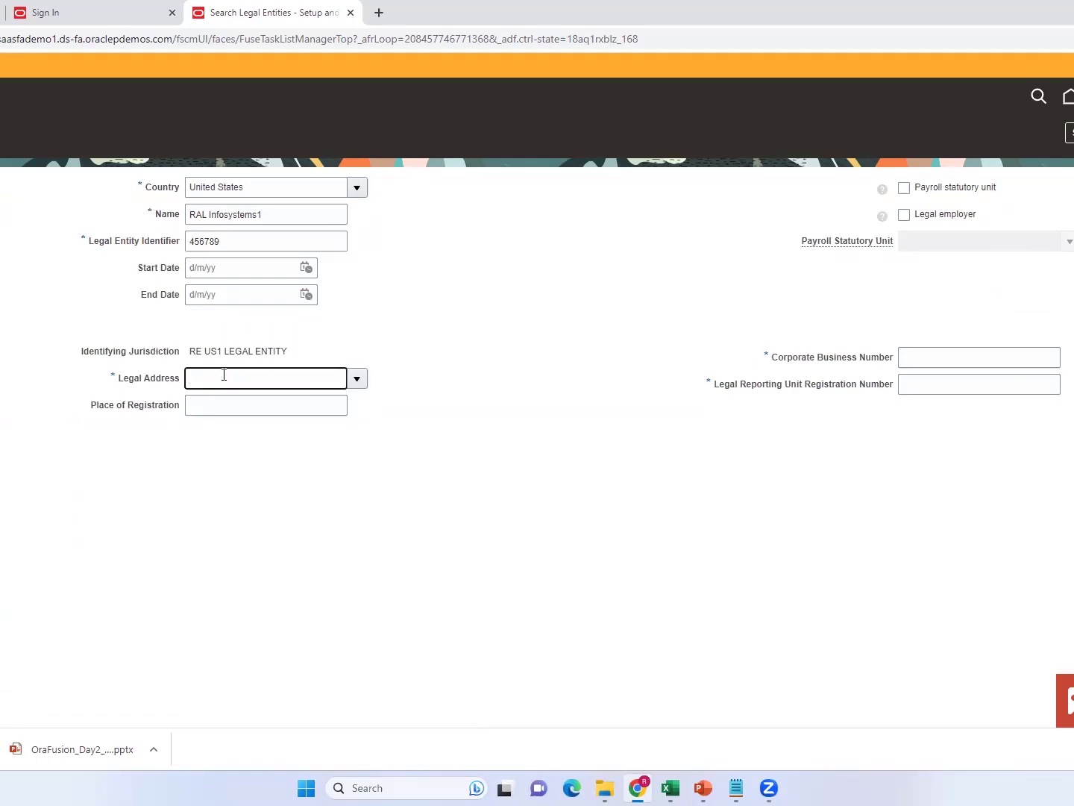
text(RAL)
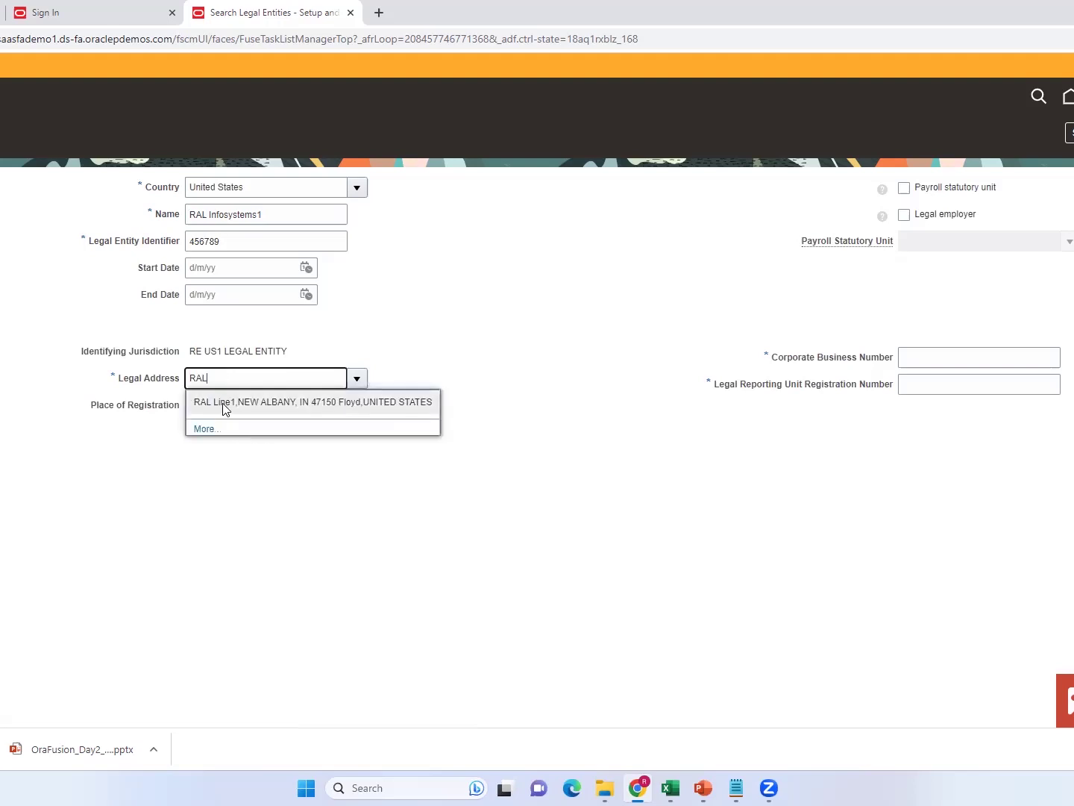
click(225, 407)
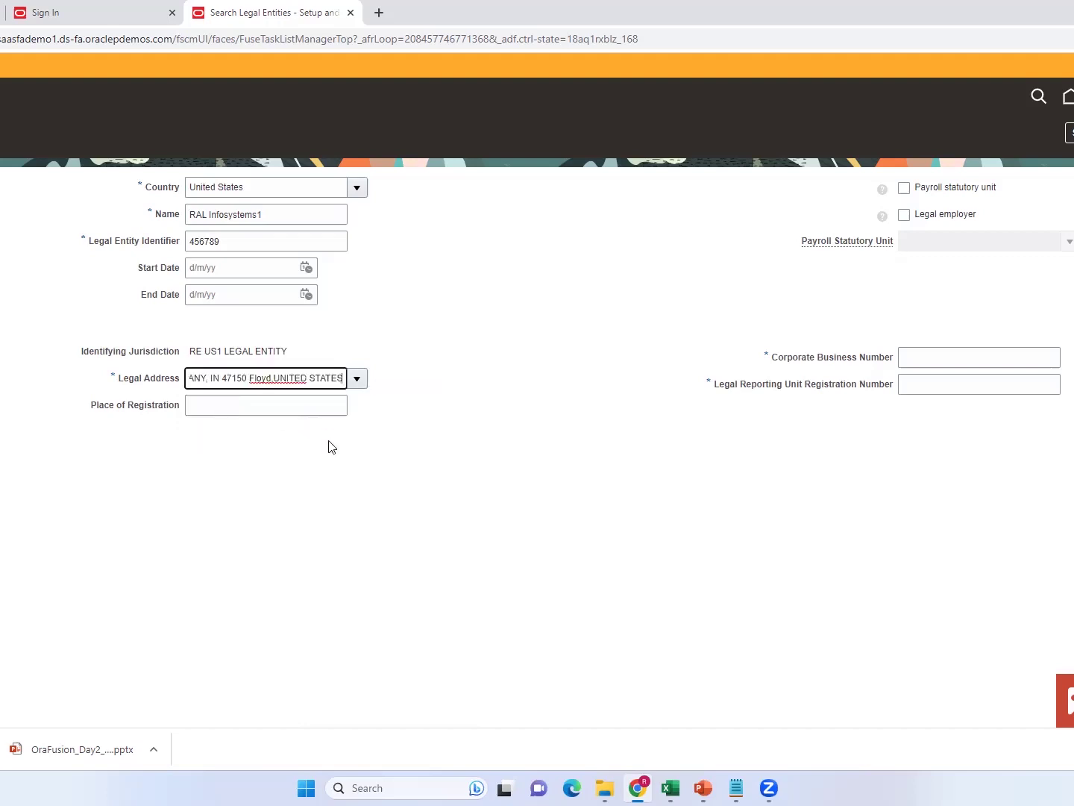
click(903, 188)
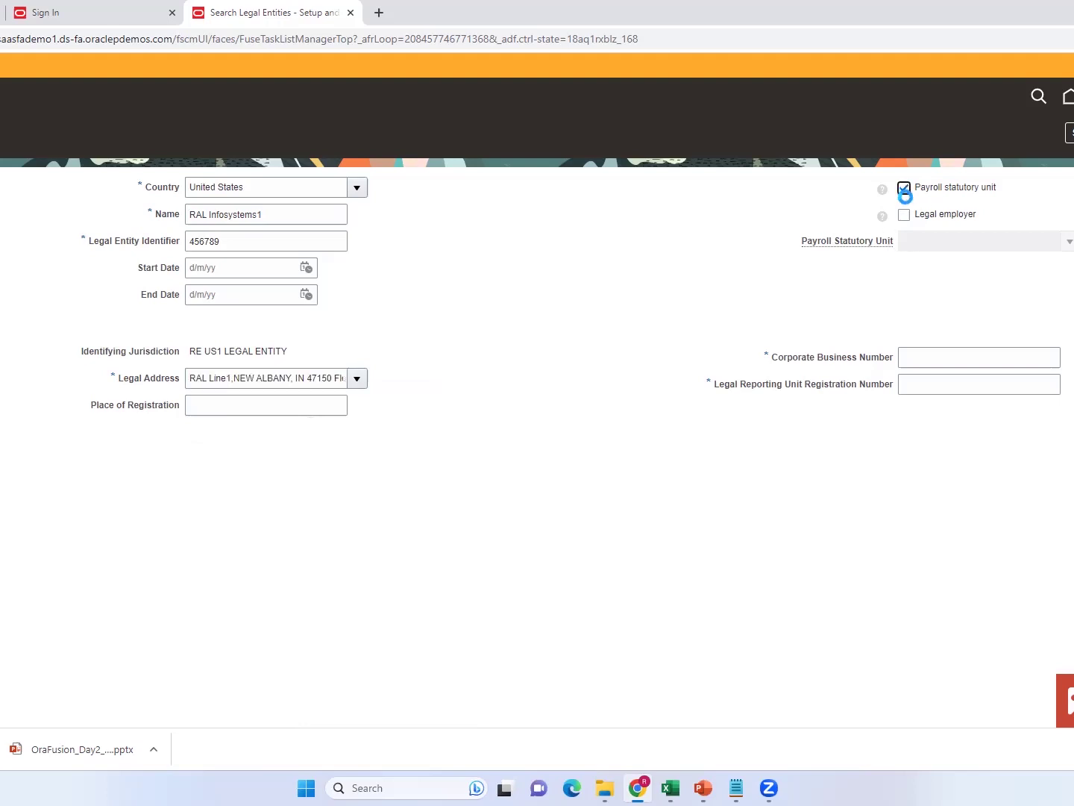
click(905, 216)
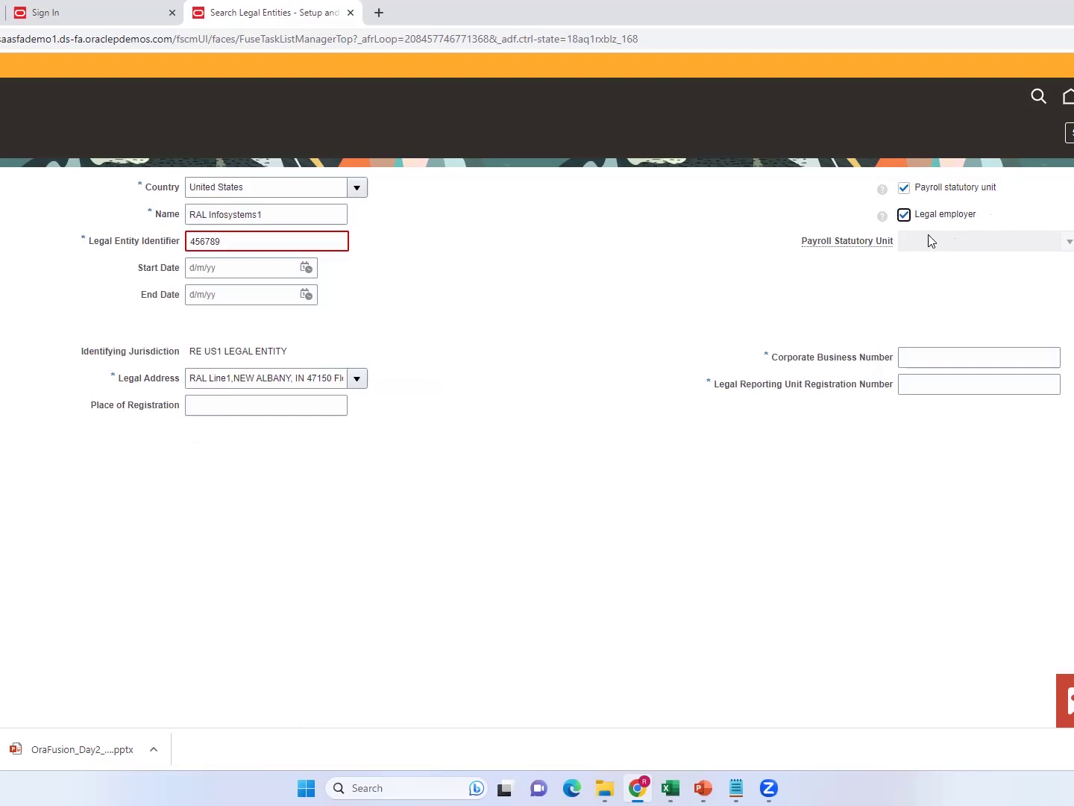
Step: Enter 45678 as the corporate business number and 1234456 as the legal reporting unit registration number of RAL Infosystems1
click(916, 355)
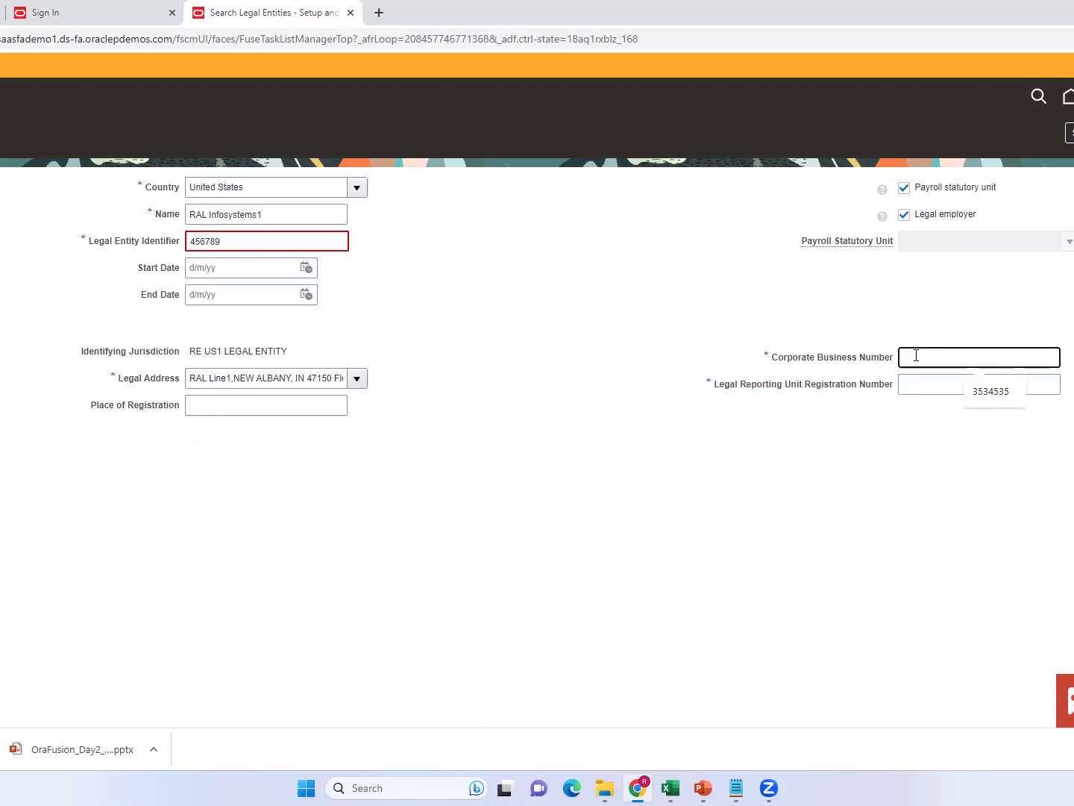
text(45678)
click(921, 384)
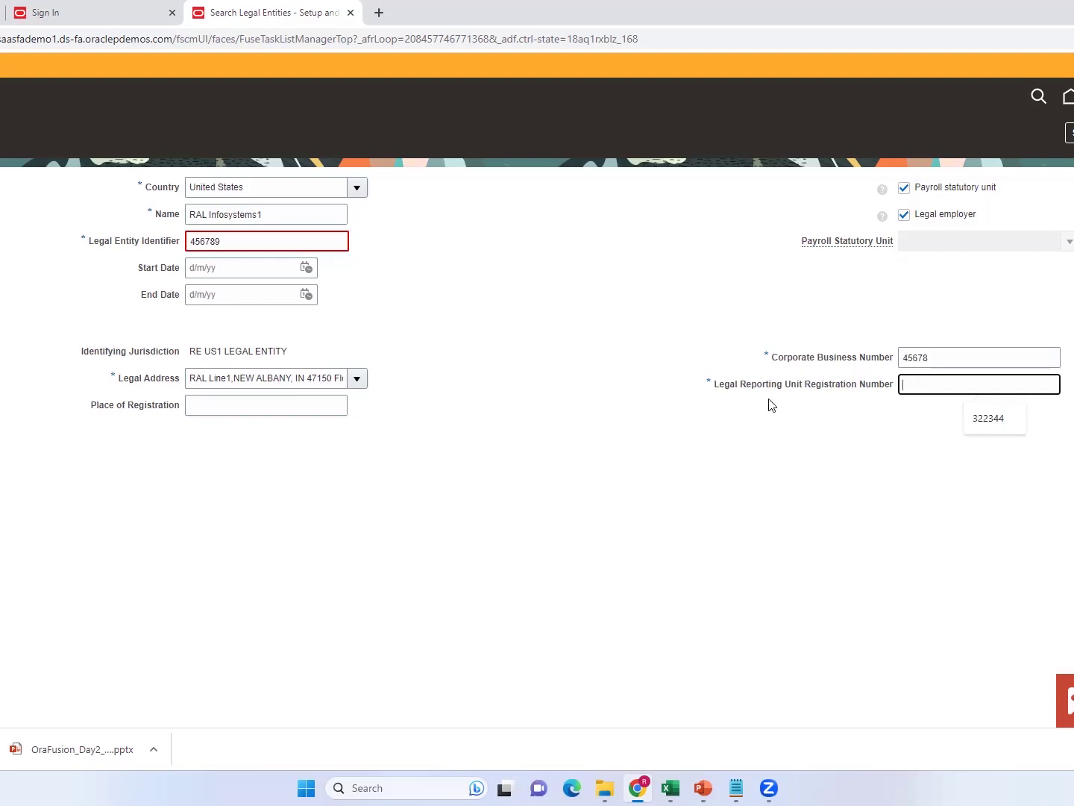
text(1234456)
Step: Try 123456 and 123456789 as the legal entity identifier of RAL Infosystems1
drag(228, 238, 184, 242)
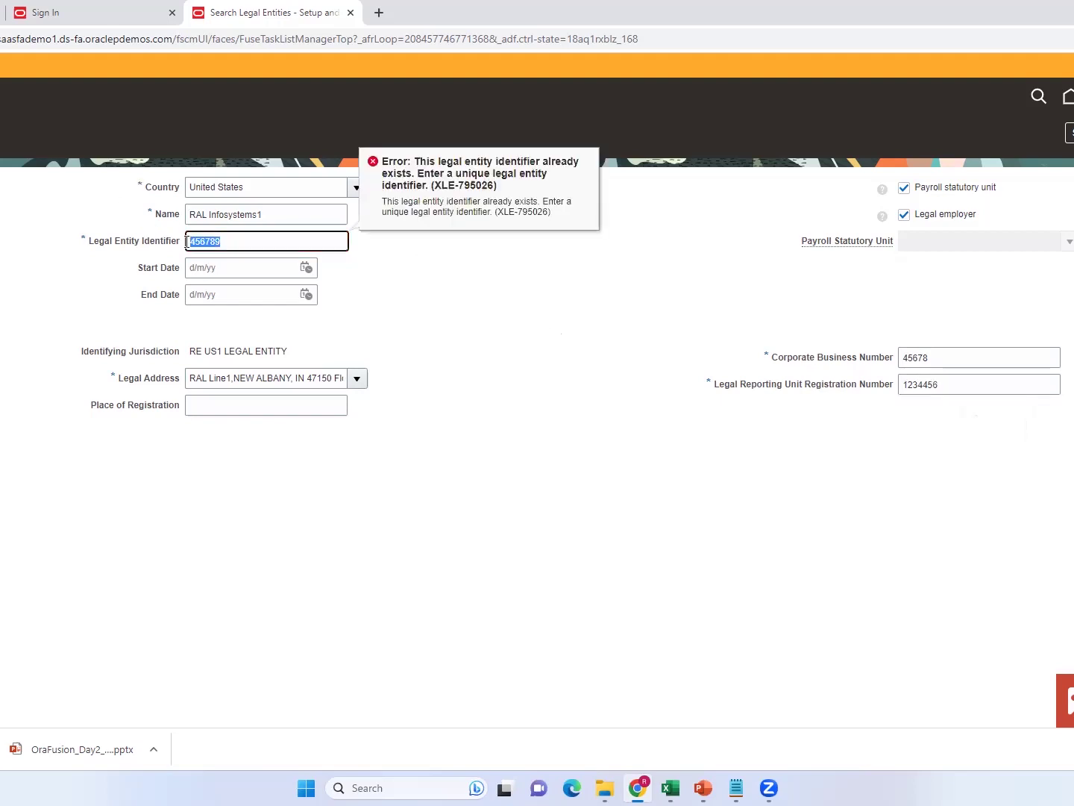
text(12345)
click(543, 462)
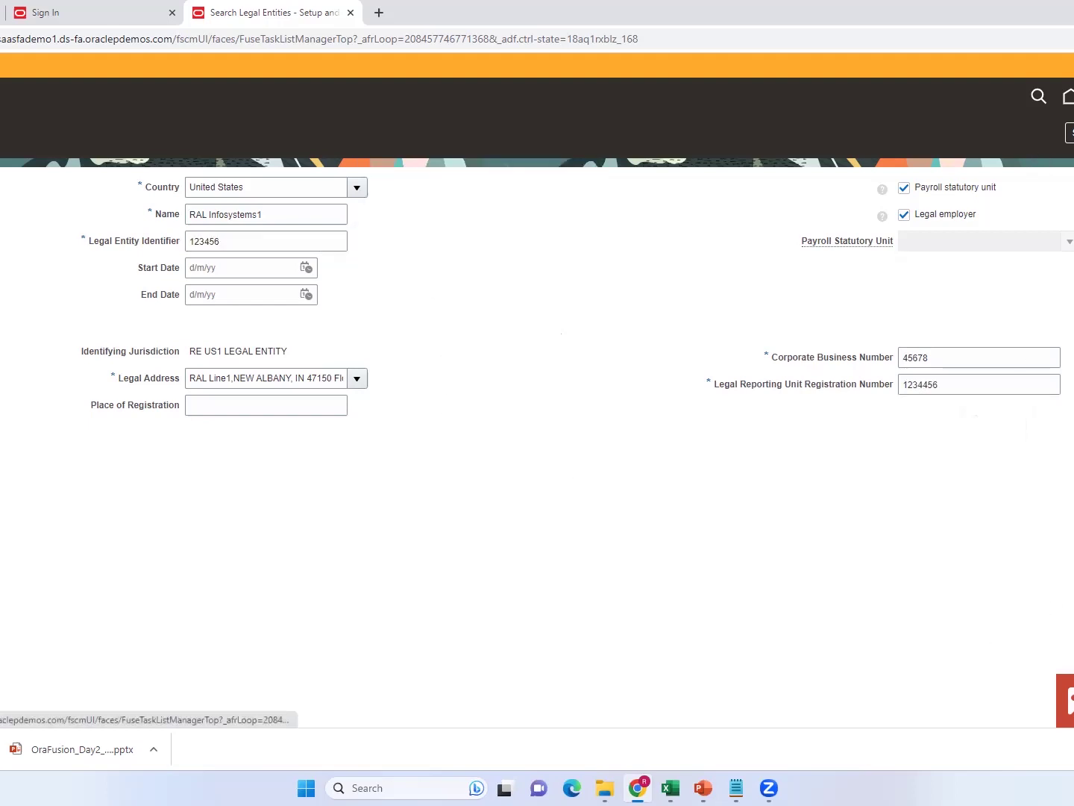
click(190, 241)
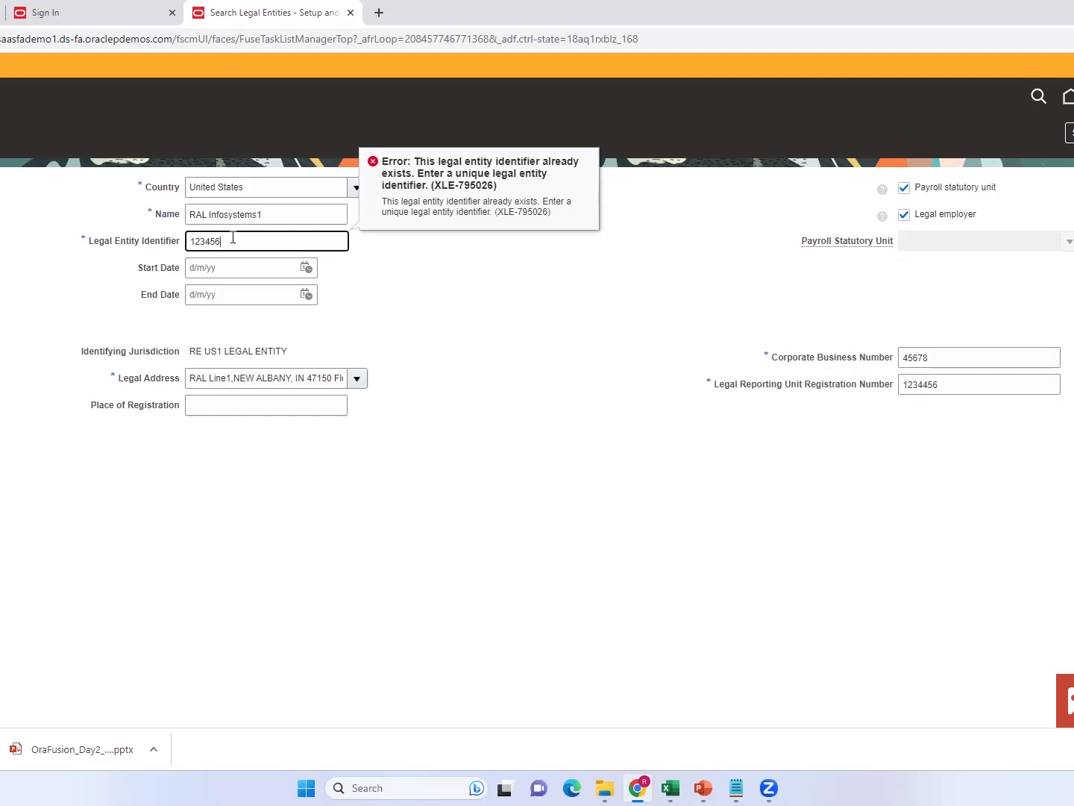
text(789)
click(442, 331)
Step: Set the legal entity identifier to XLE-795026333, based on the copied error code XLE-795026, and save the new legal entity
drag(498, 211, 552, 213)
key(ctrl+c)
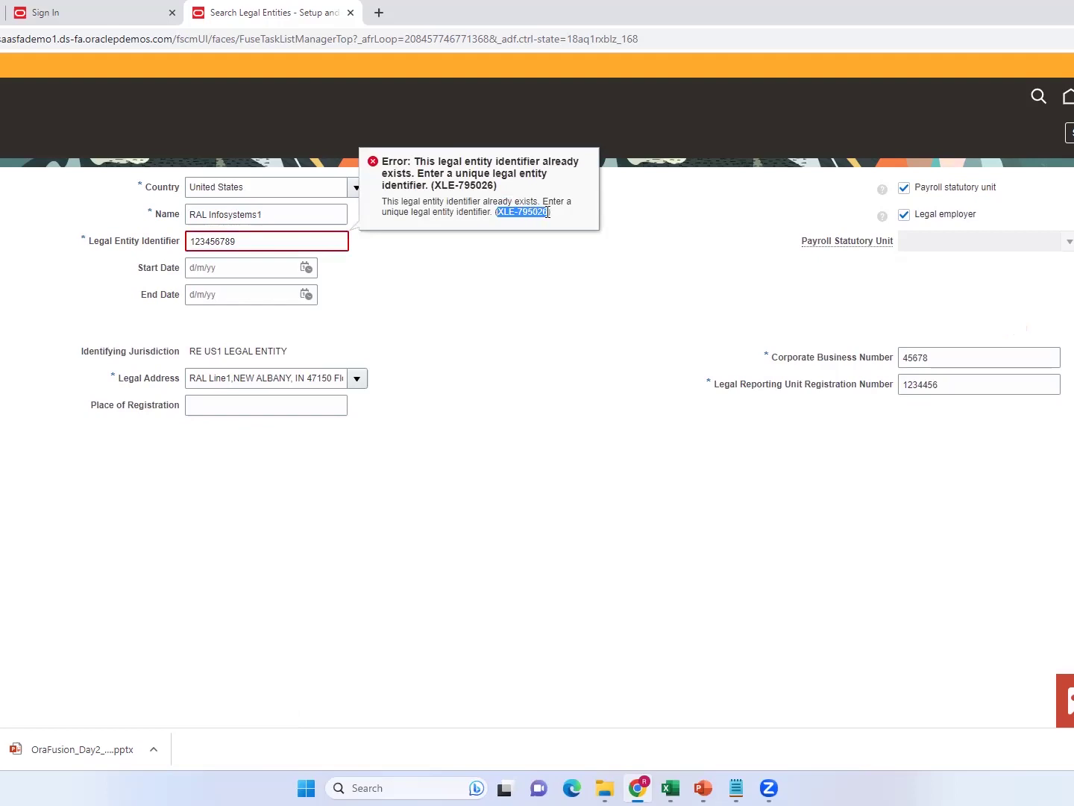
click(238, 241)
drag(238, 241, 164, 254)
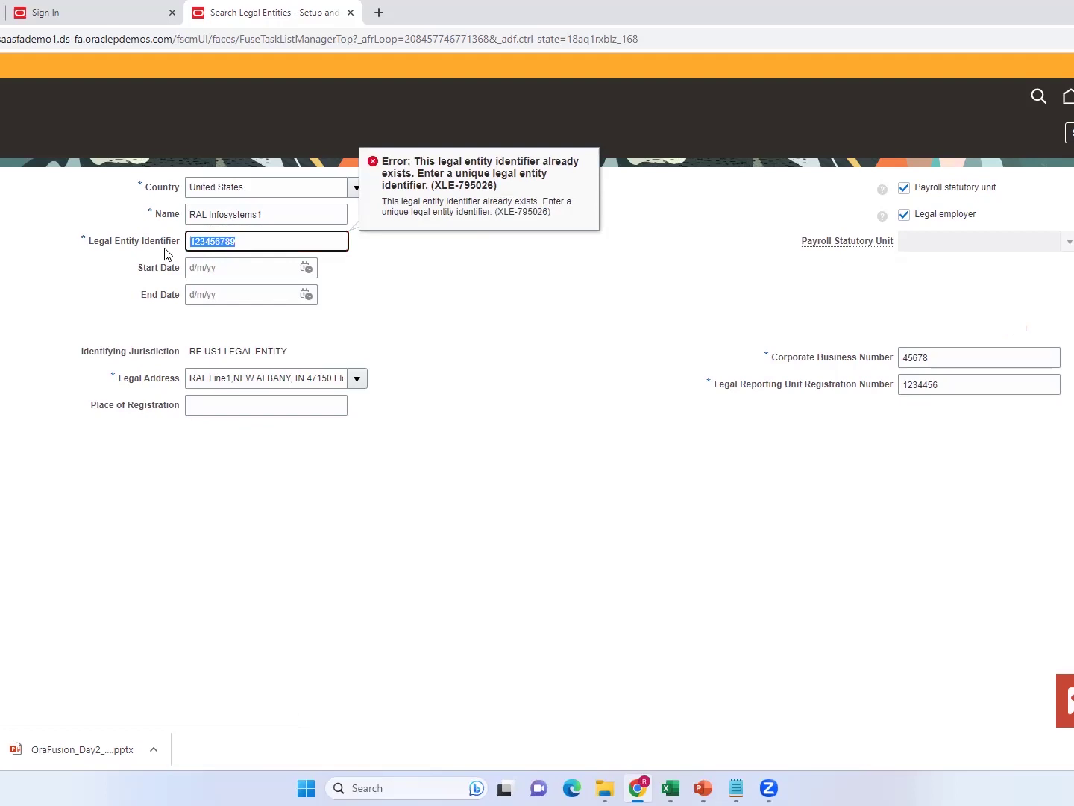
key(ctrl+v)
text(333)
click(488, 355)
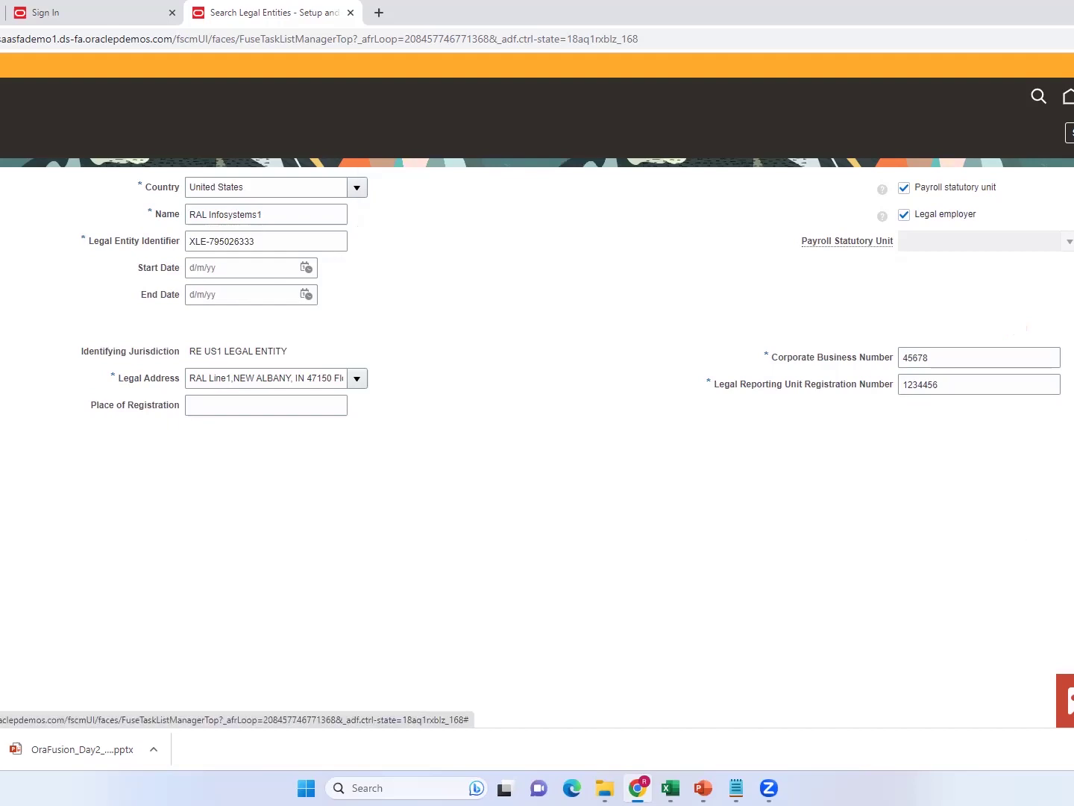
click(1066, 135)
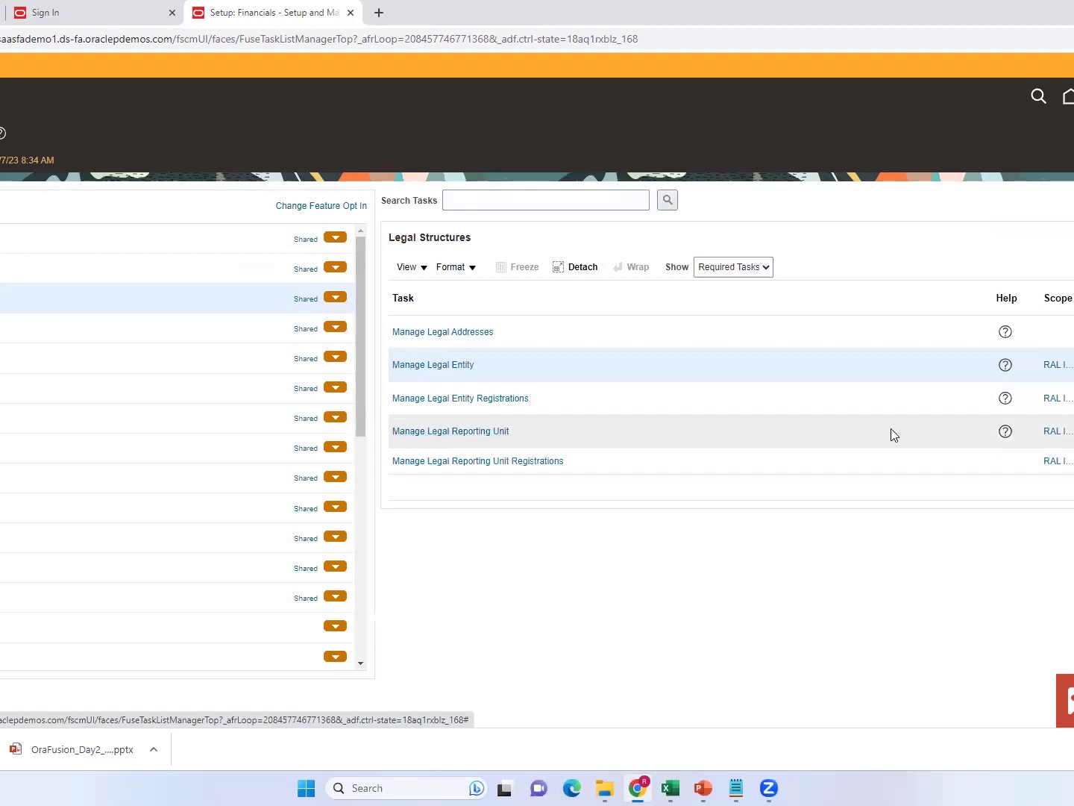
Step: Open the scope of the Manage Legal Reporting Unit task and apply Select and Add for the legal entity
click(1055, 432)
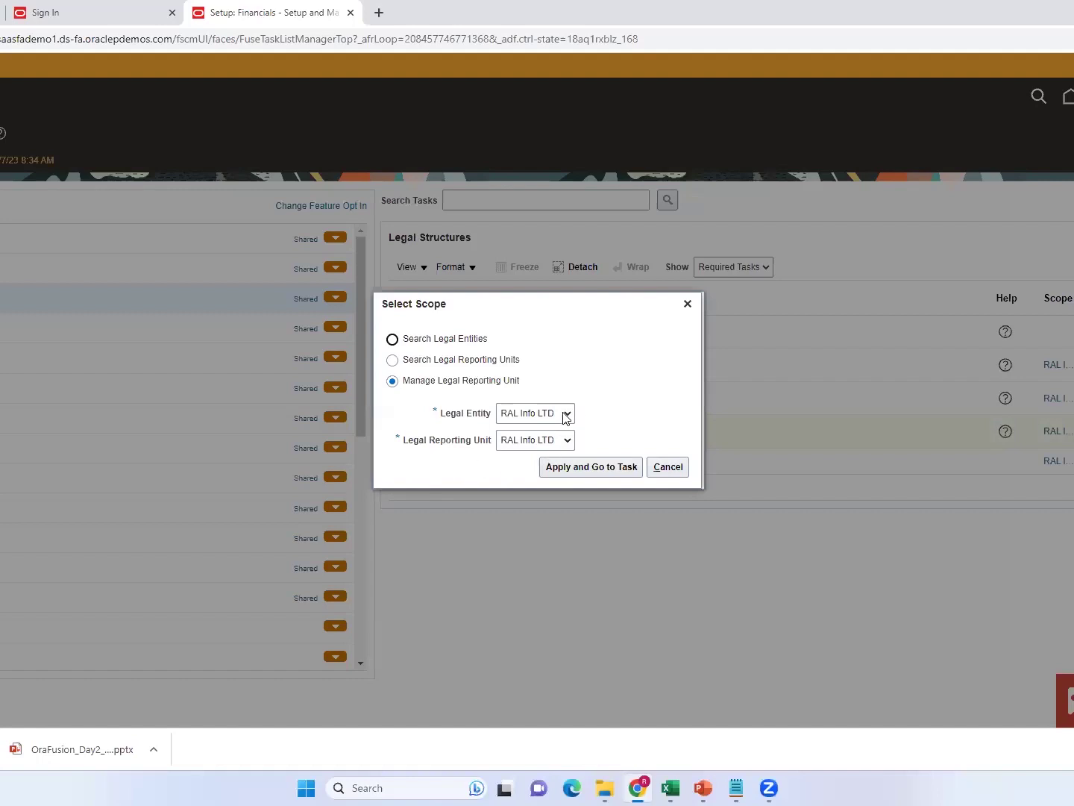
click(565, 415)
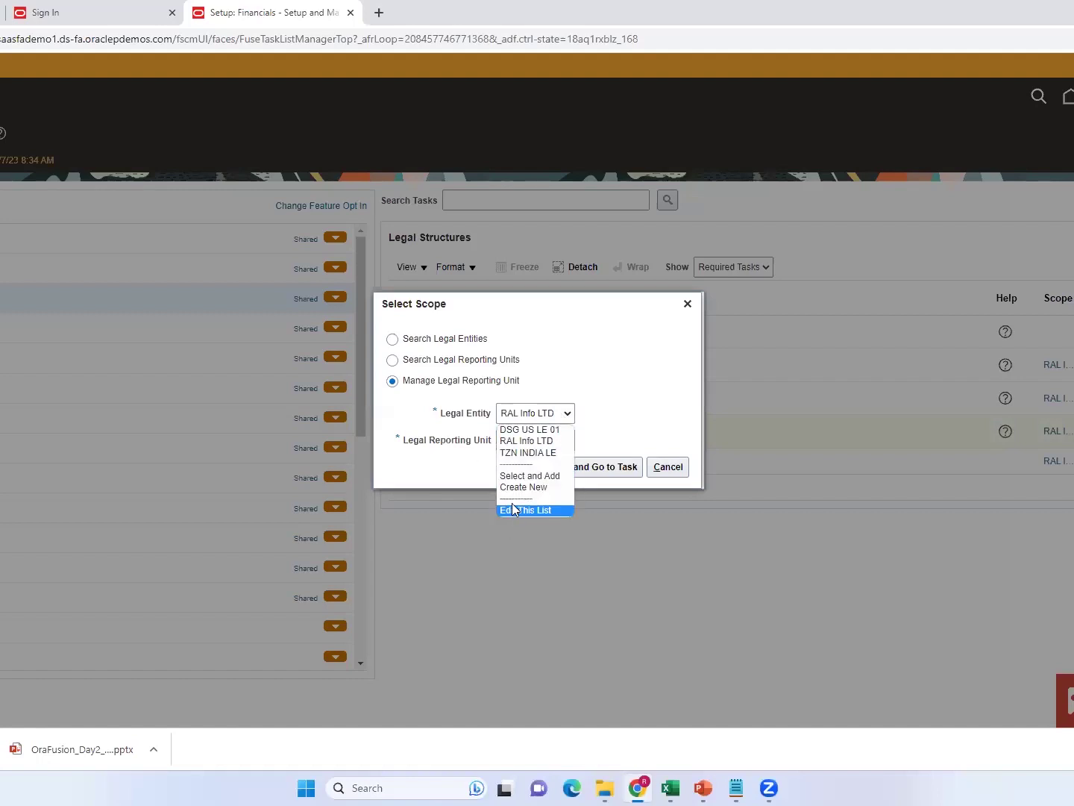
click(521, 478)
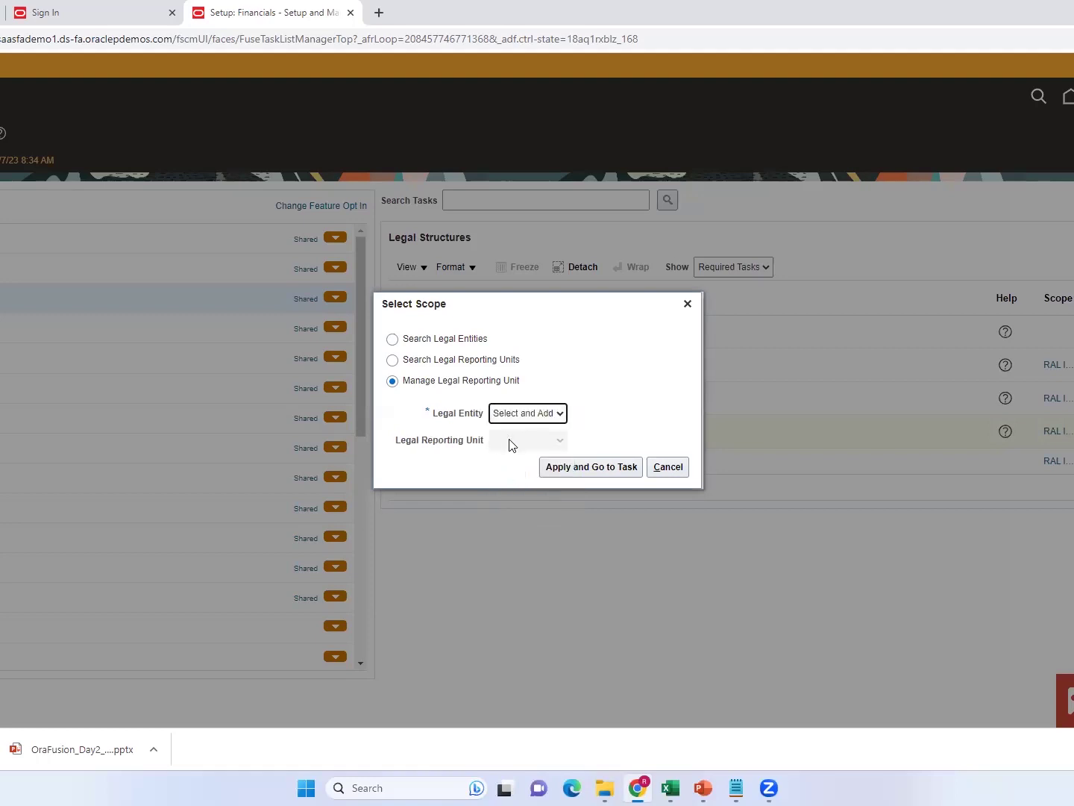
click(575, 470)
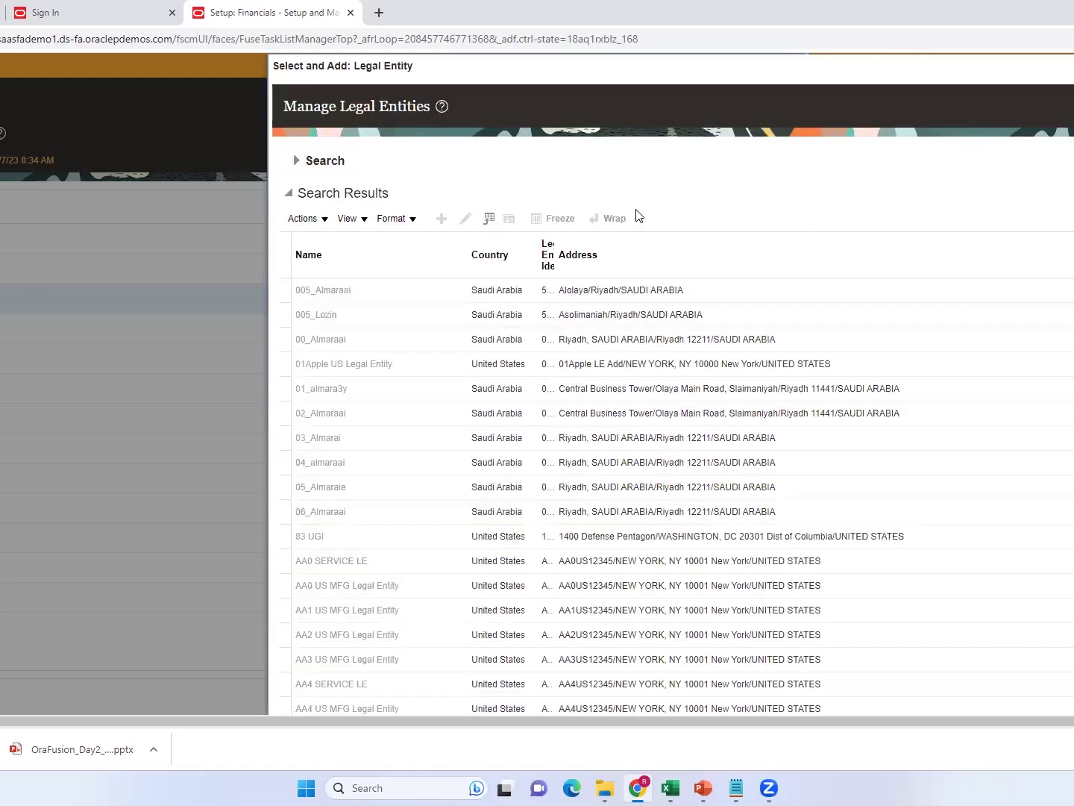
Step: Search the legal entities by the name RAL Infos
click(298, 163)
click(383, 192)
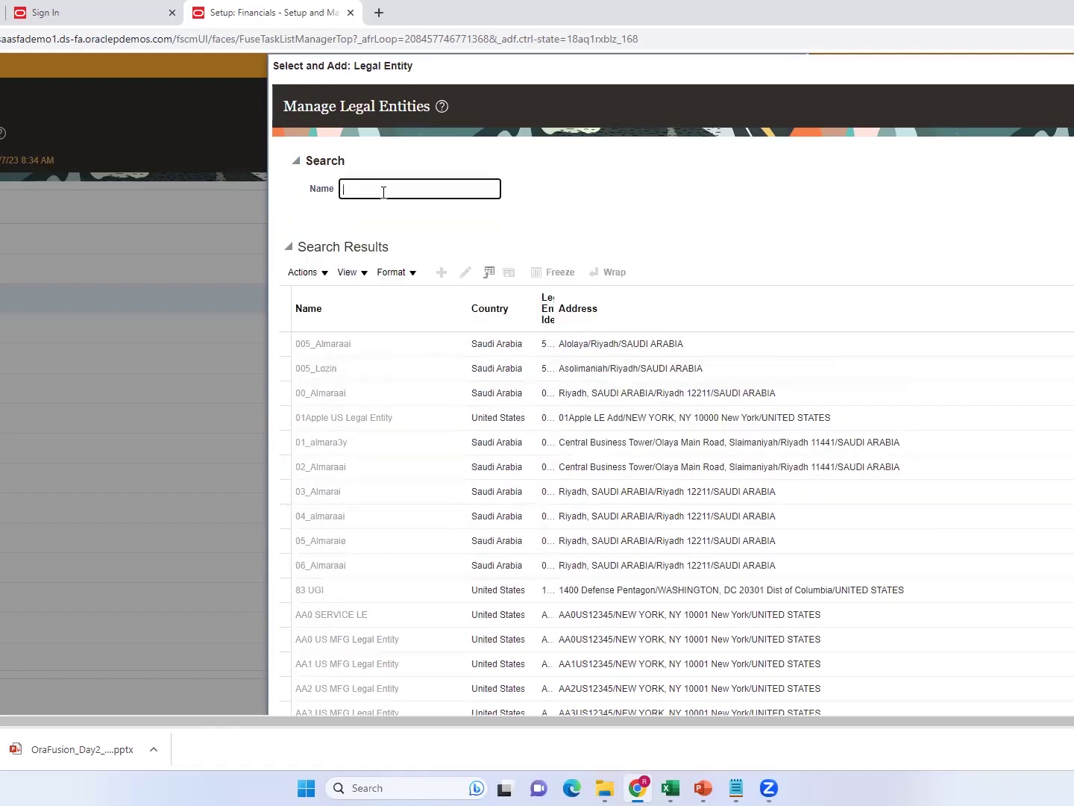
text(RAL Infosyysys)
key(BackSpace)
key(Return)
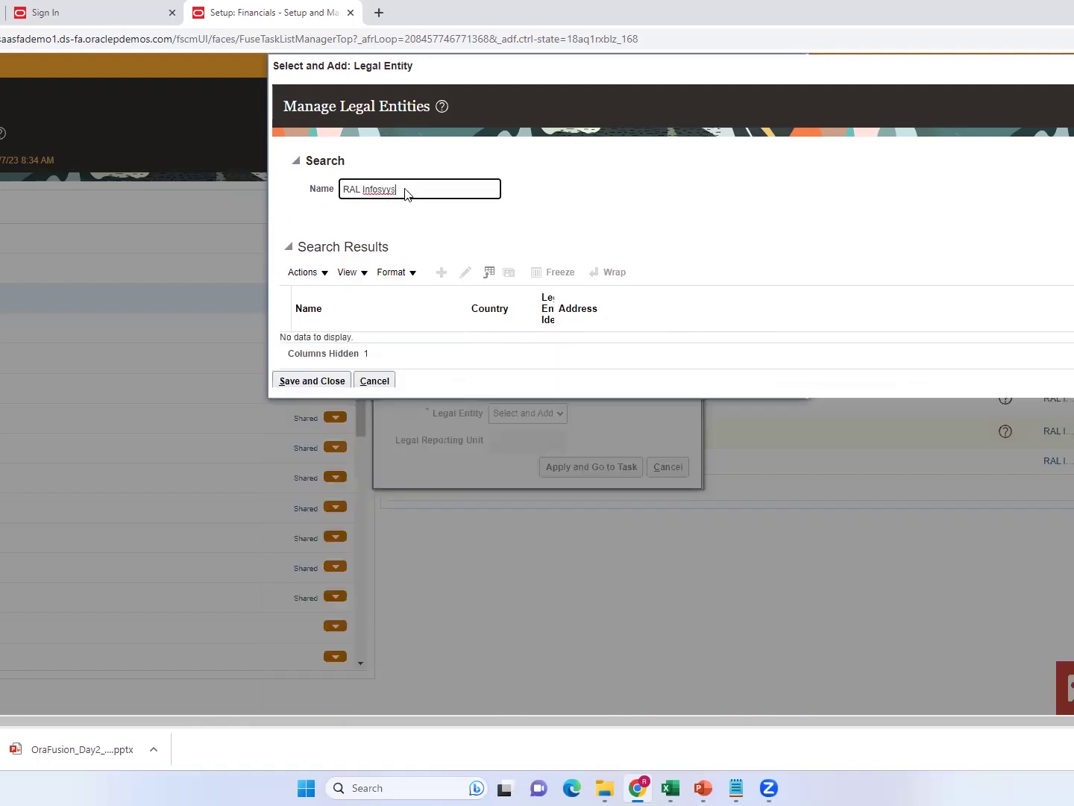
key(BackSpace)
key(BackSpace)
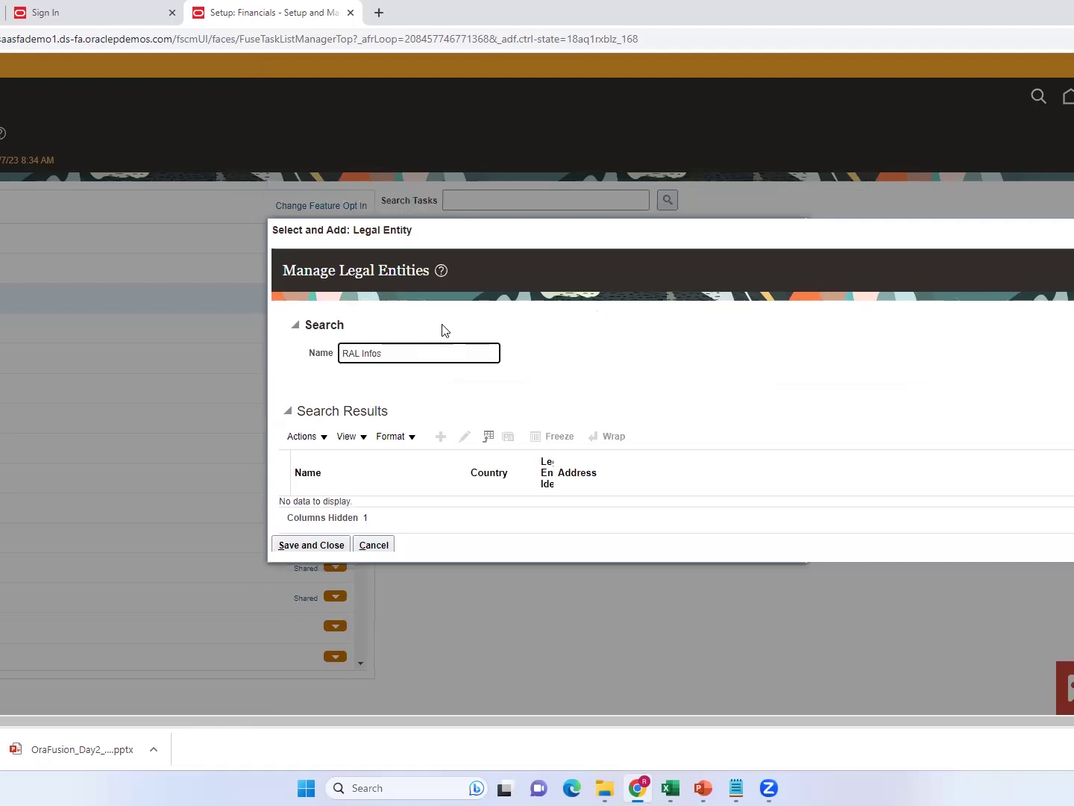
key(Return)
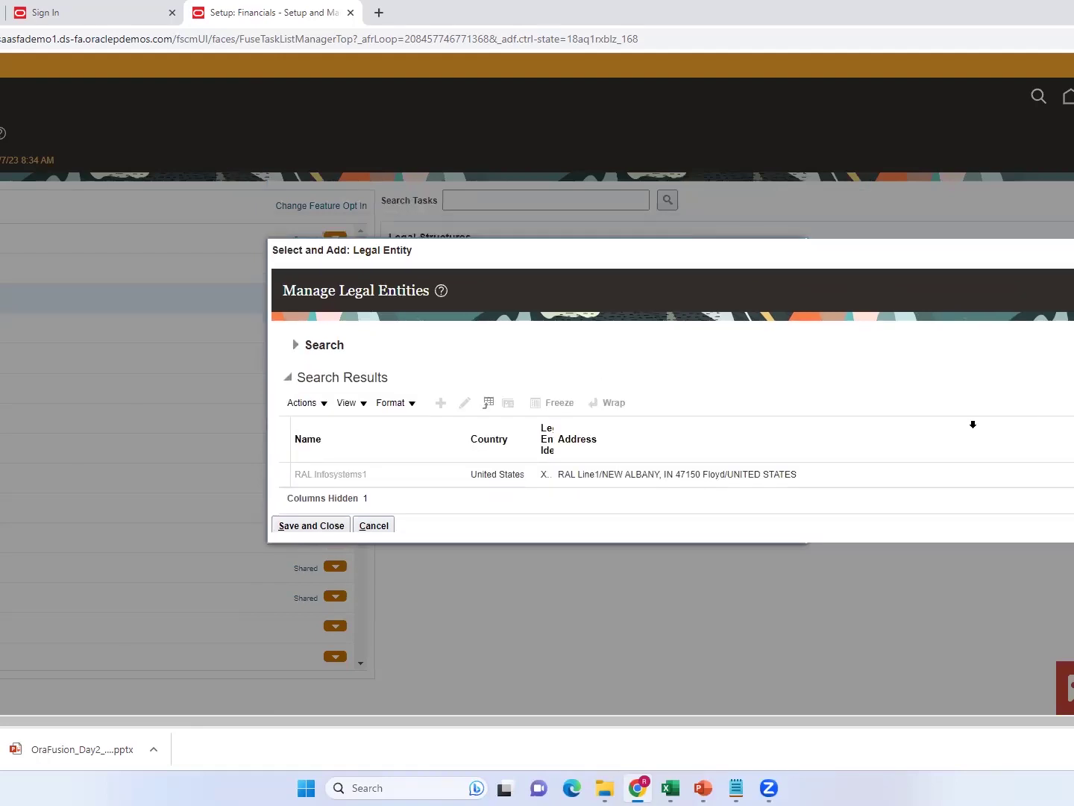
Step: Add RAL Infosystems1 to the selectable legal entities and cancel the scope selection
click(366, 481)
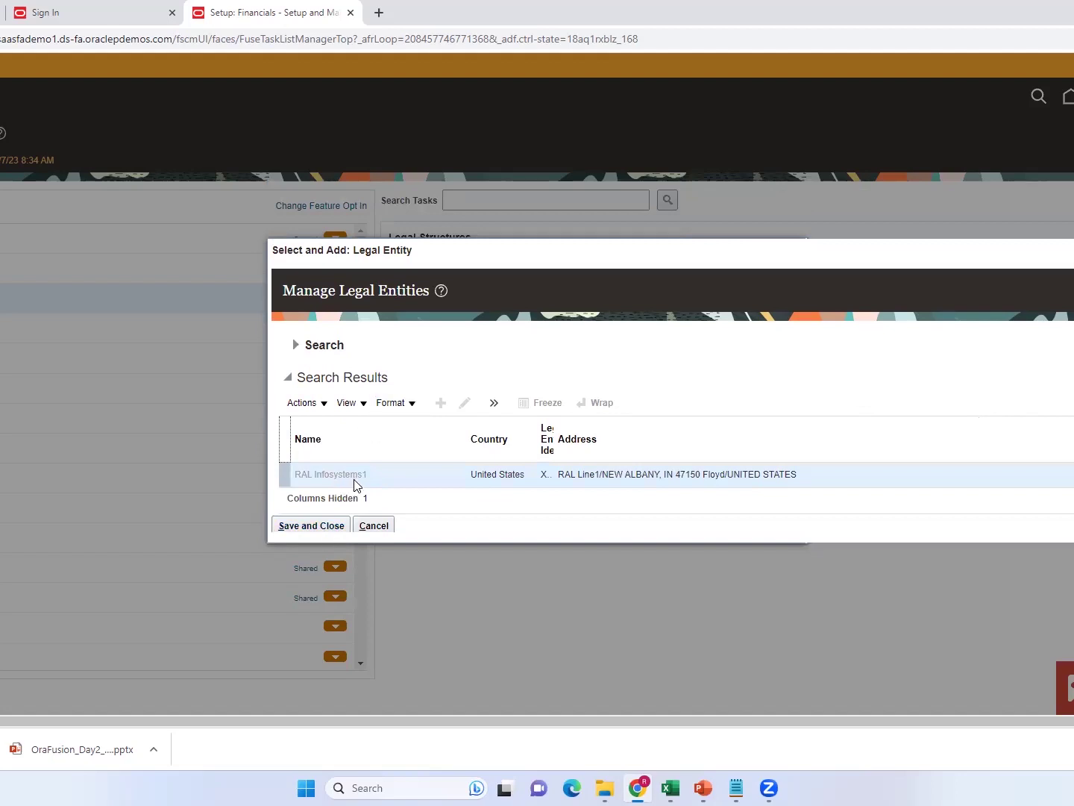
click(324, 528)
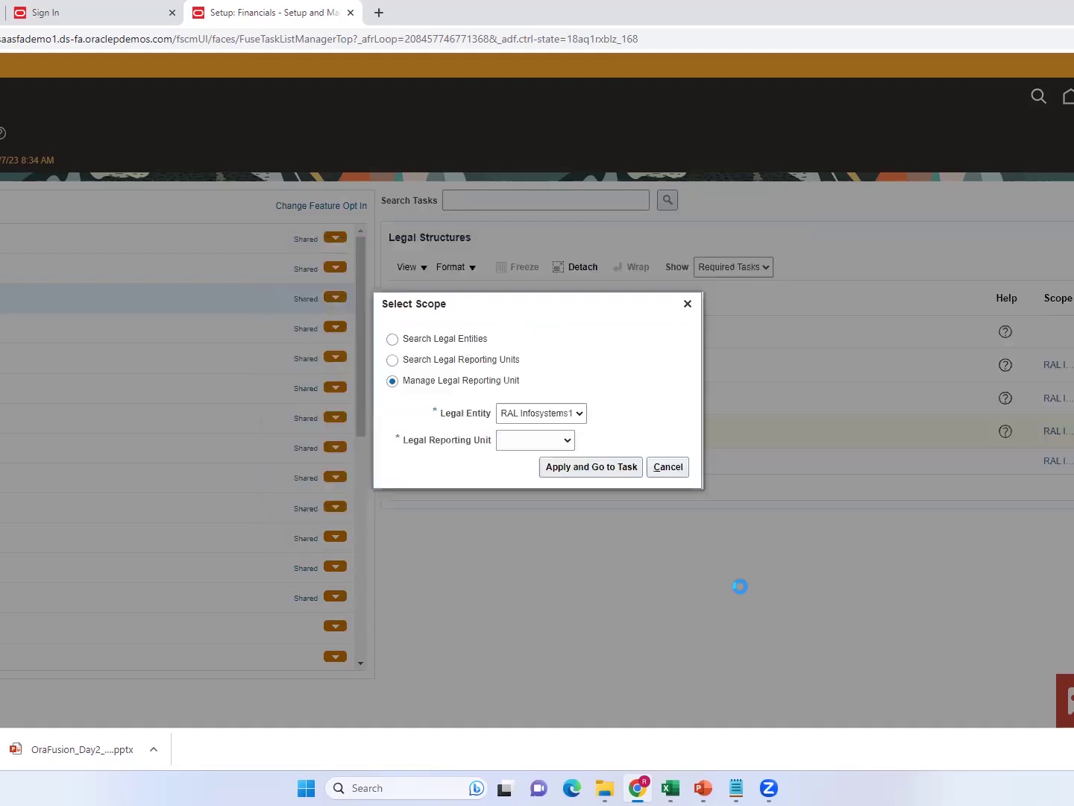
click(681, 468)
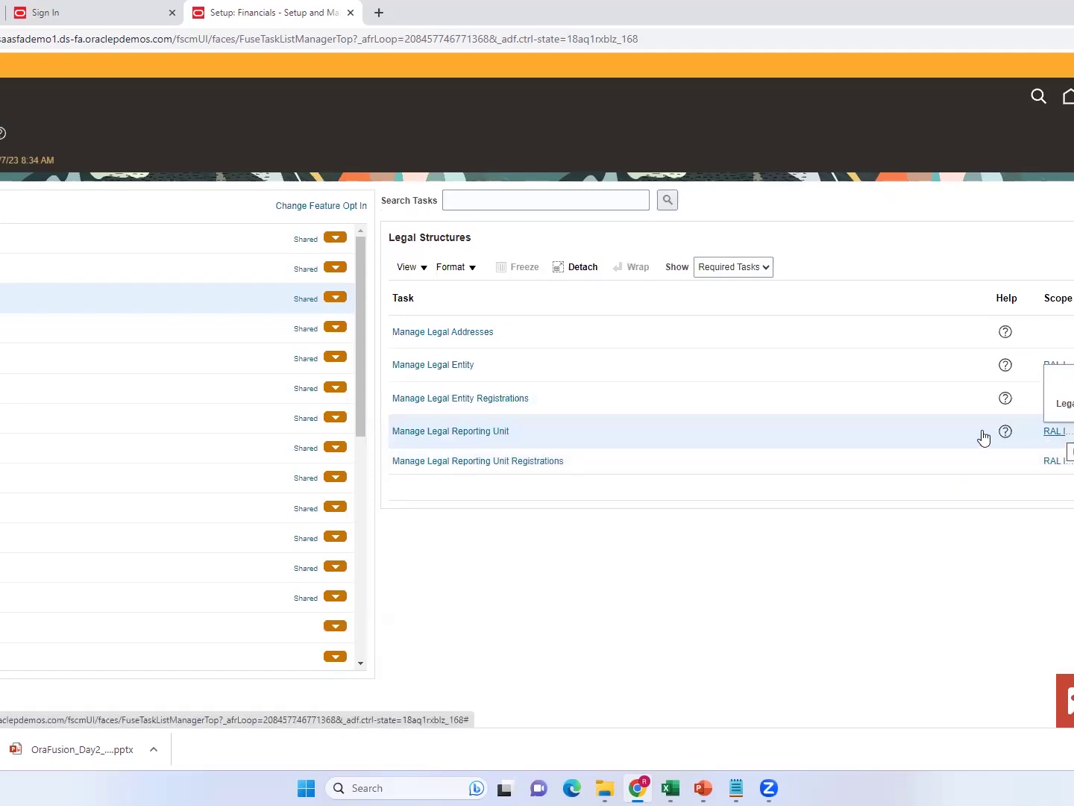
Step: Set the Manage Legal Reporting Unit scope to Search Legal Entities with legal entity RAL Infosystems1, and go to the task
click(1057, 437)
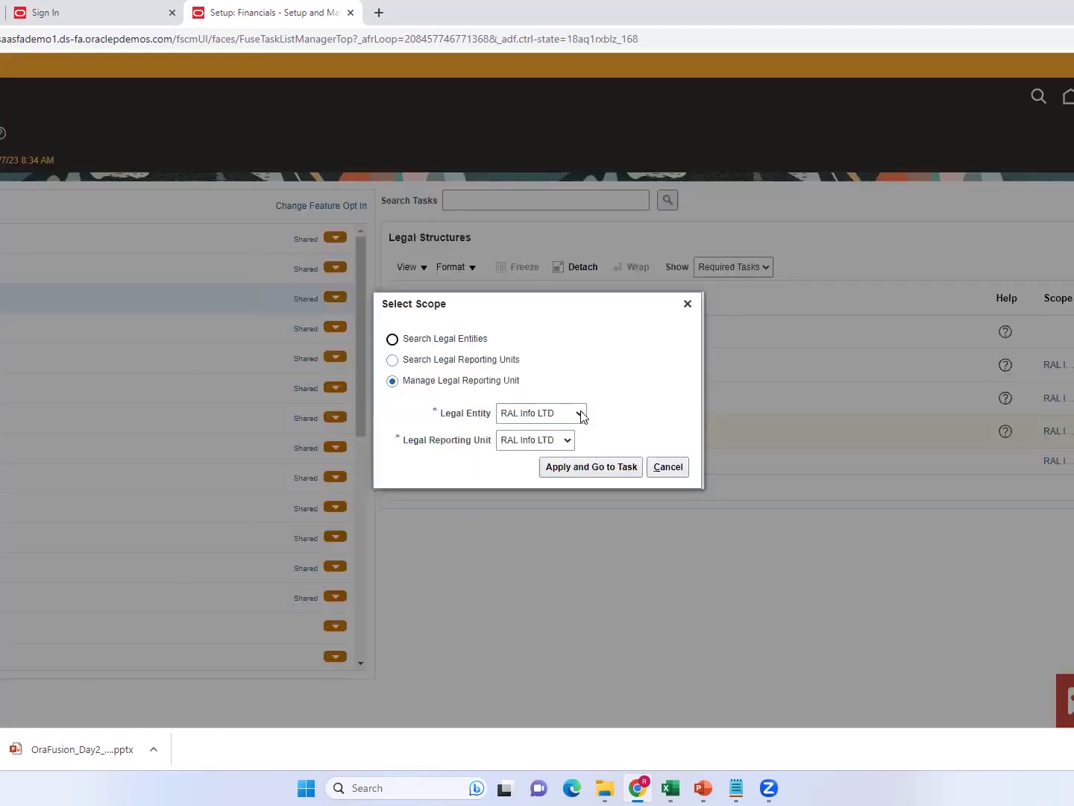
click(580, 414)
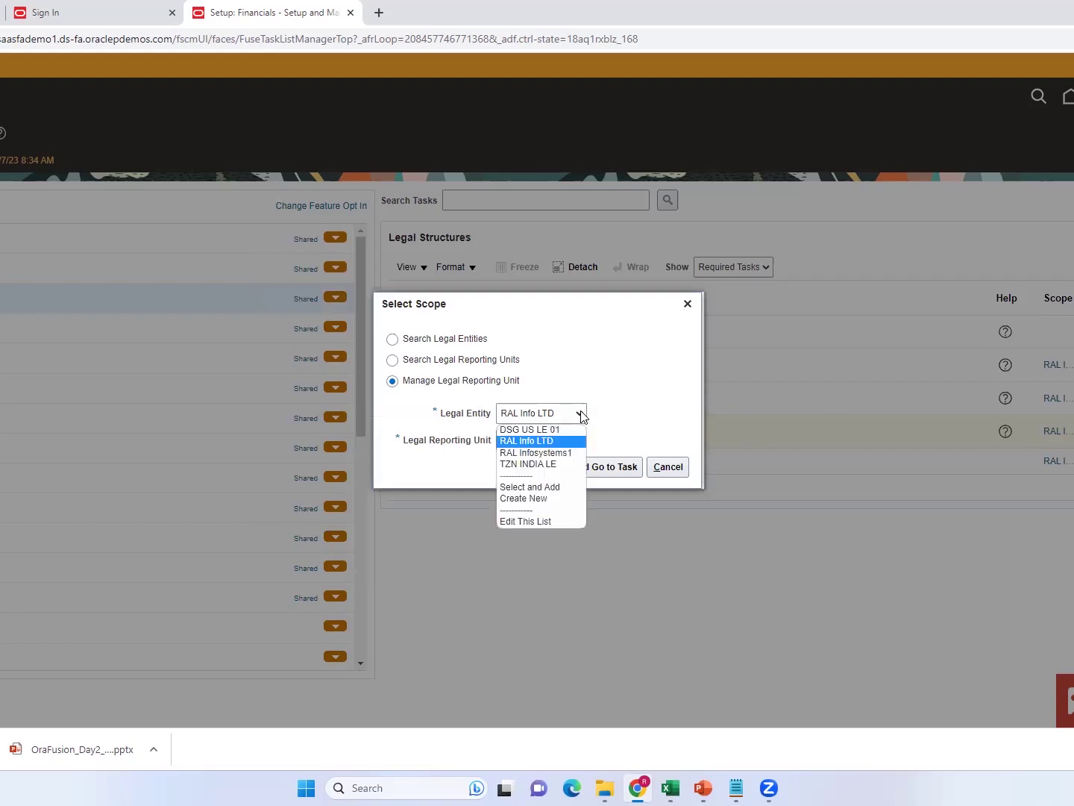
click(392, 339)
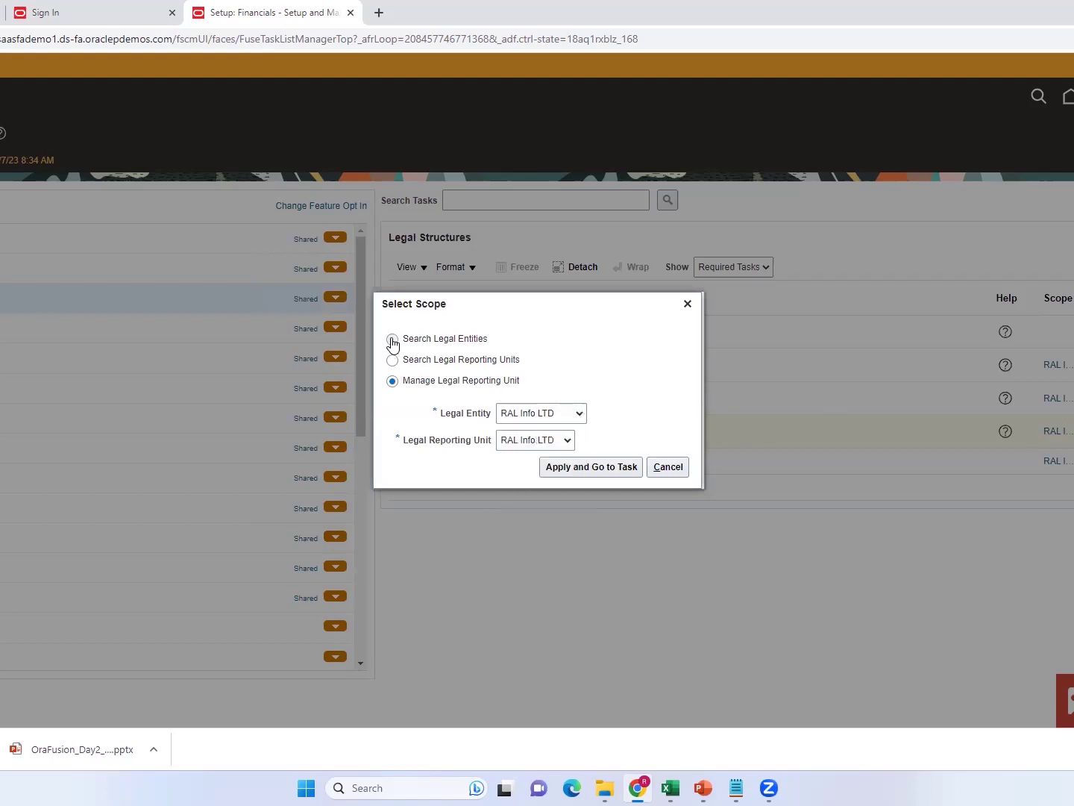
click(393, 339)
click(561, 416)
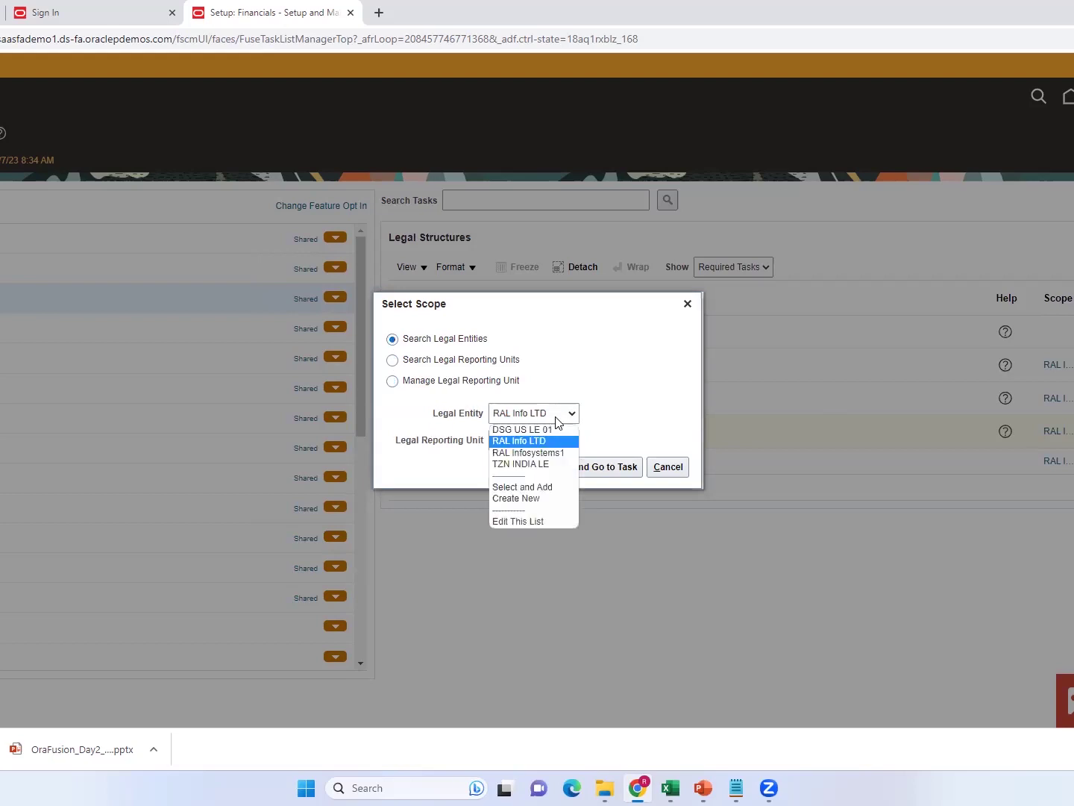
click(529, 453)
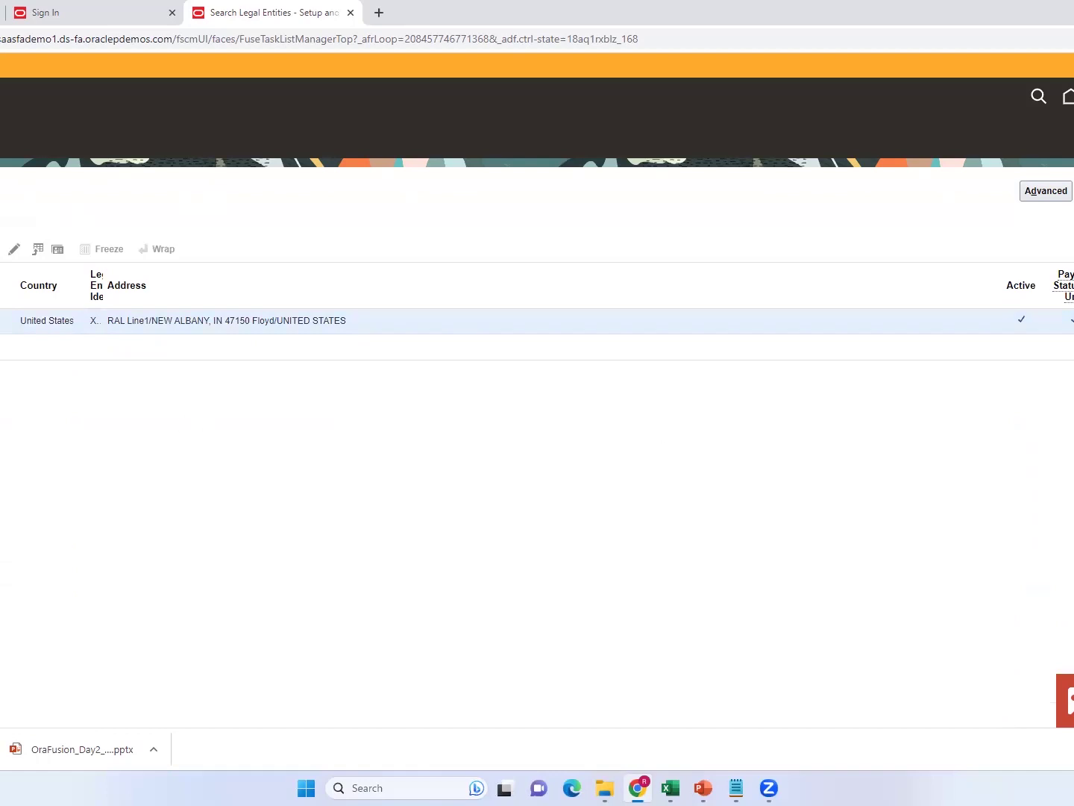
scroll(537, 447, down, 1)
scroll(537, 447, up, 1)
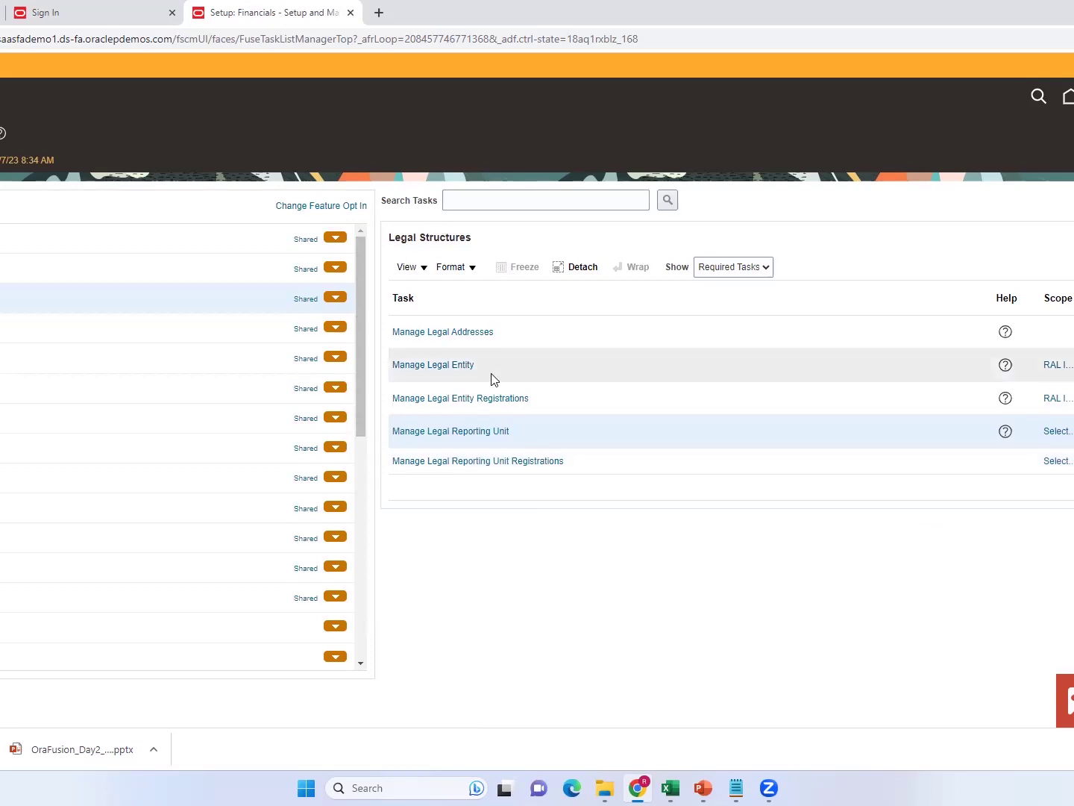
Step: Select and add the RAL Infosystems1 main legal reporting unit as the scope of Manage Legal Reporting Unit and go to the task
click(1057, 431)
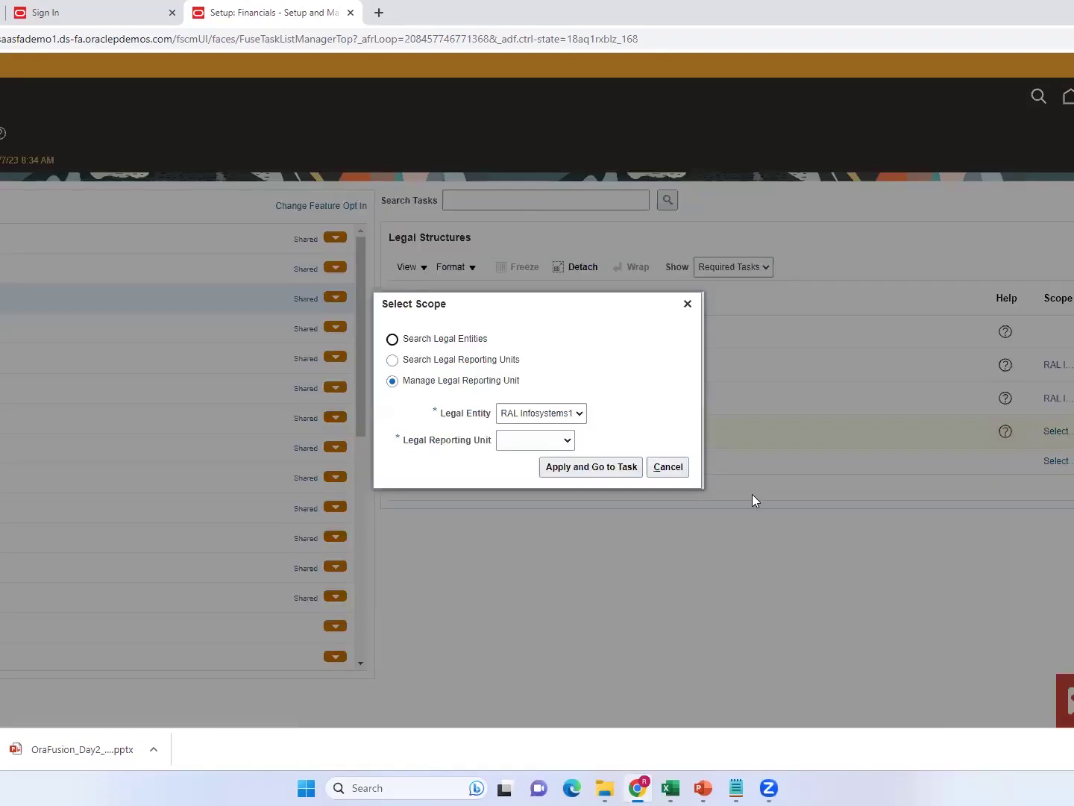
click(567, 441)
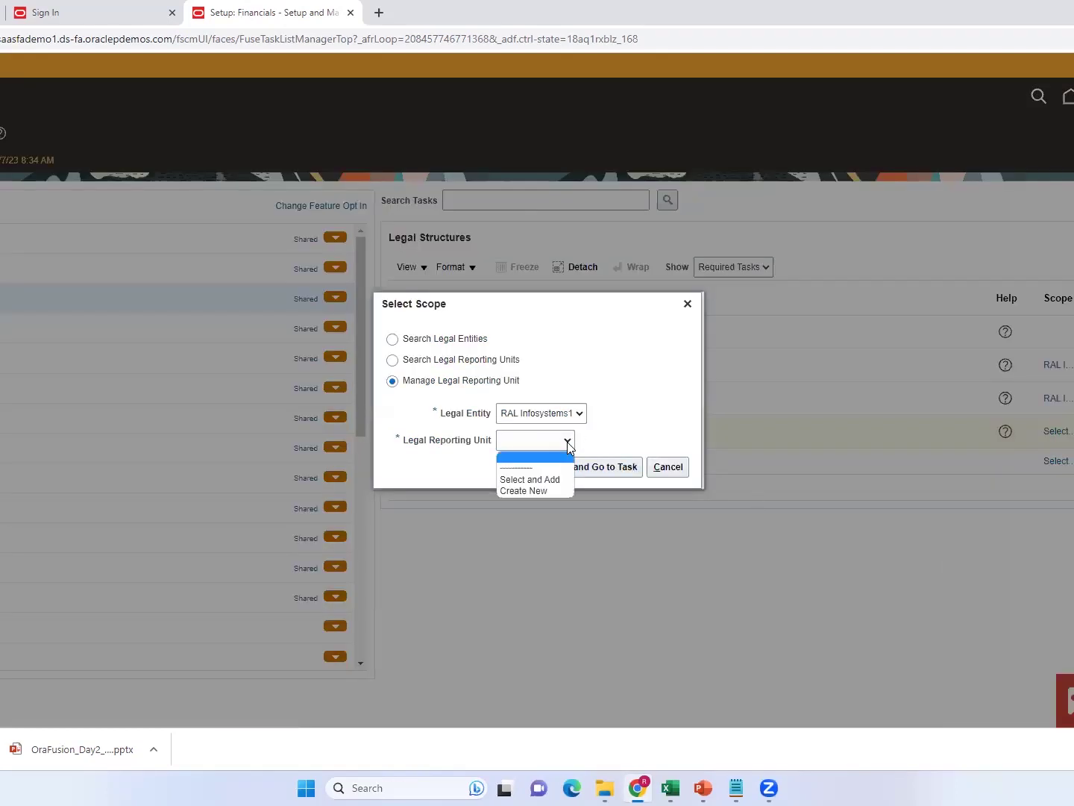
click(529, 480)
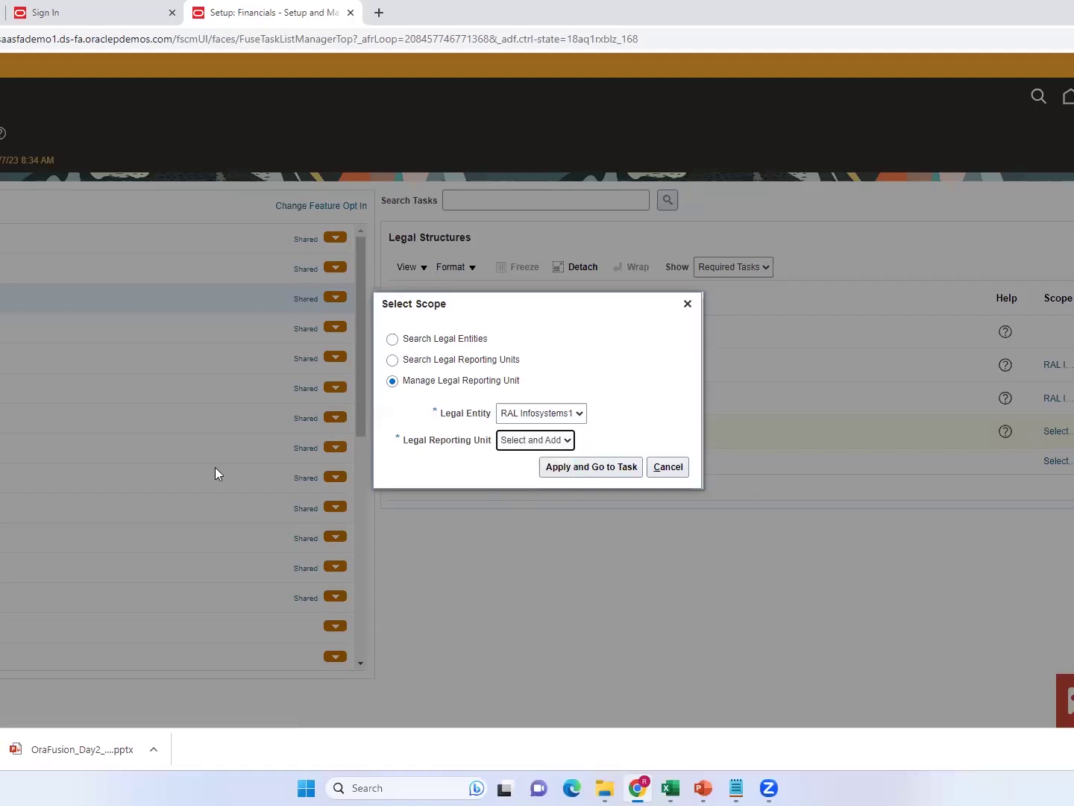
click(593, 470)
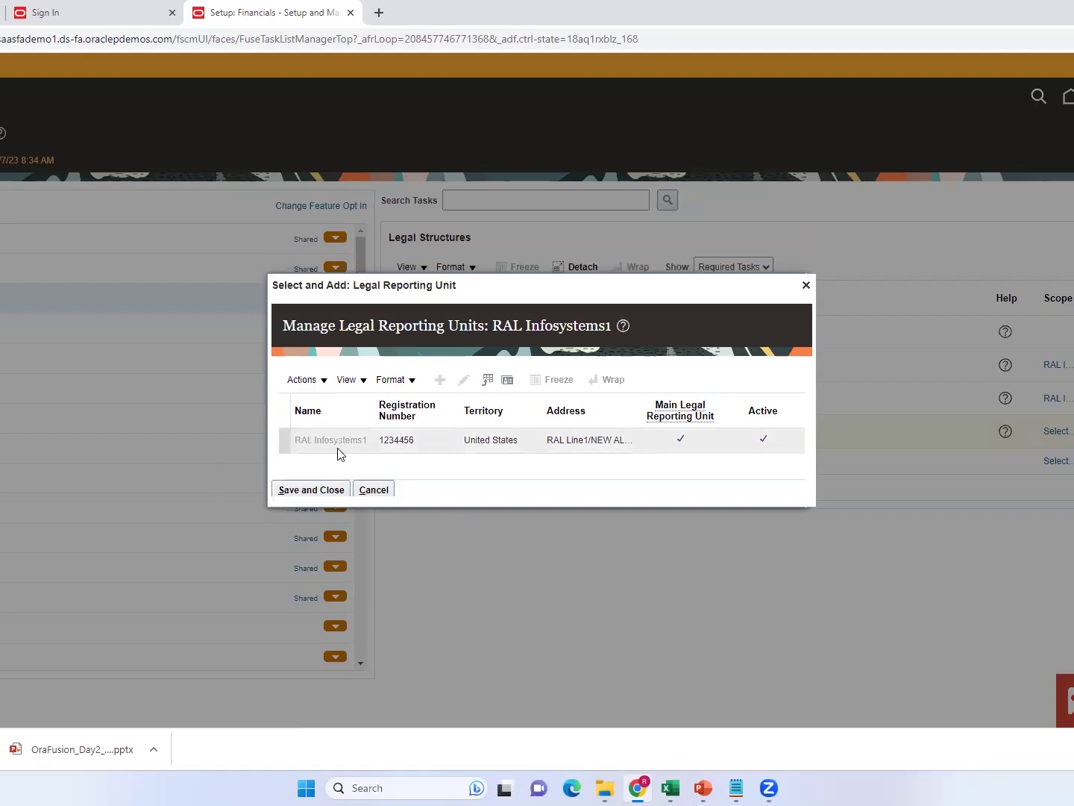
click(317, 490)
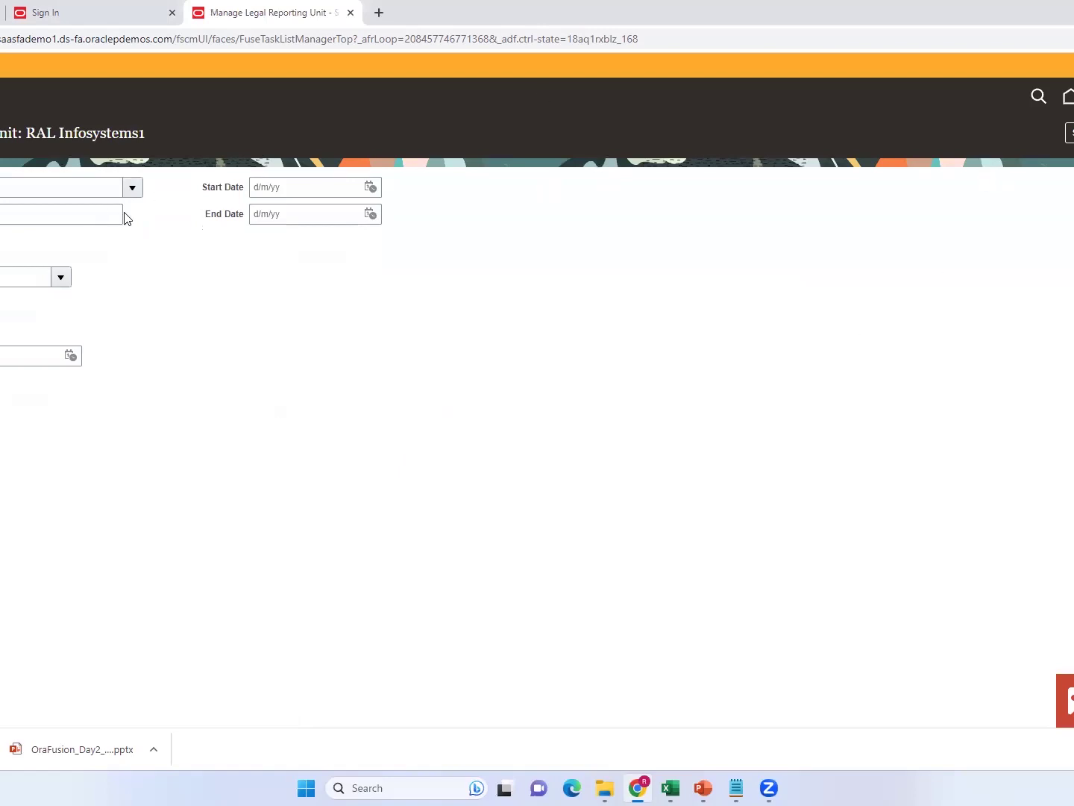
Step: Set the territory of the RAL Infosystems1 legal reporting unit to United States, the COUNTRY entry from MASTER_REF
click(132, 190)
click(132, 189)
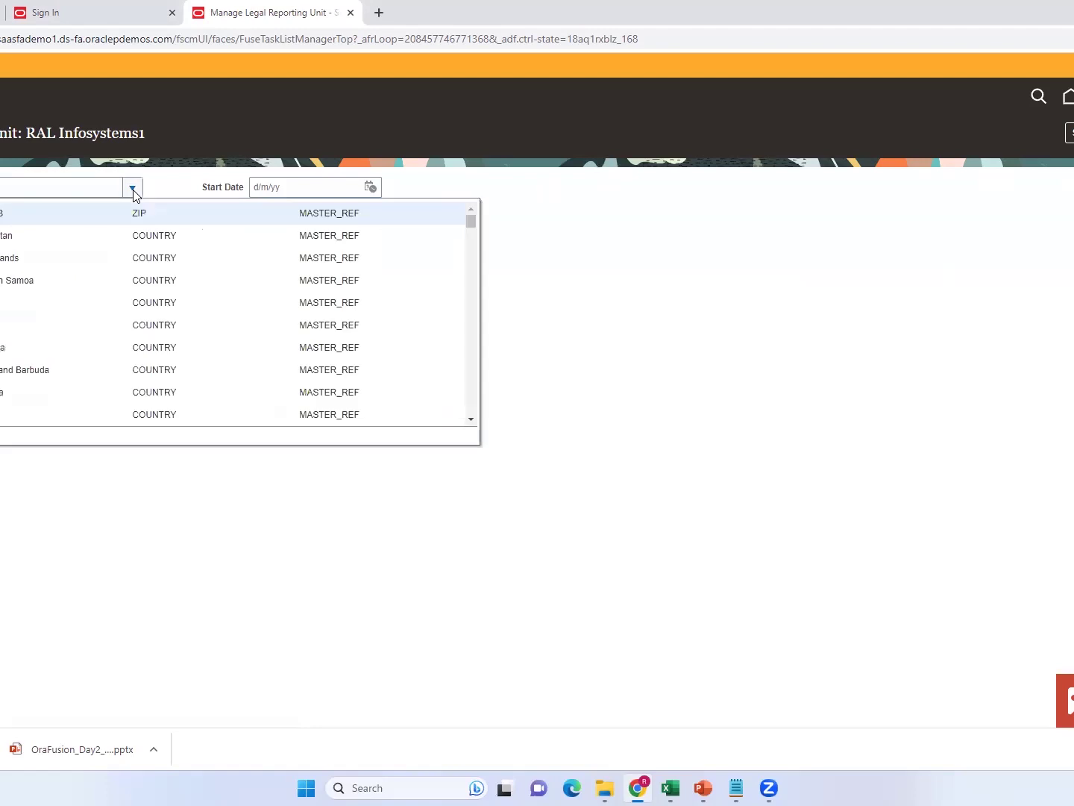
click(12, 182)
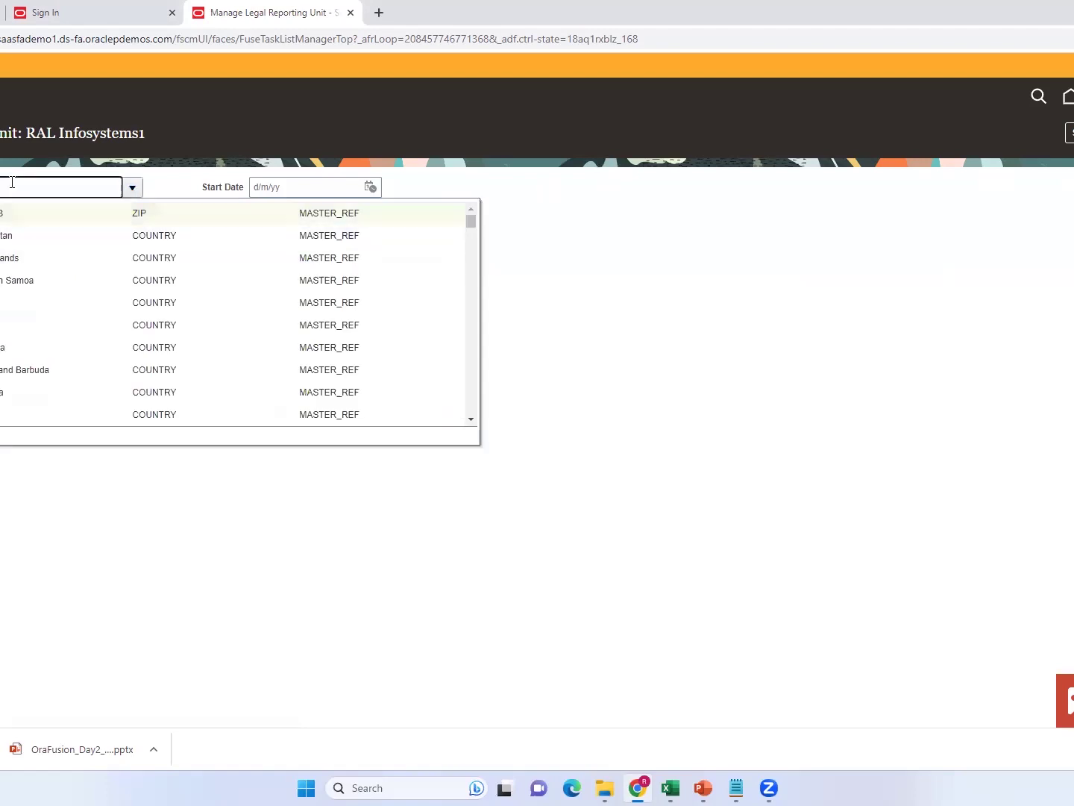
text(United)
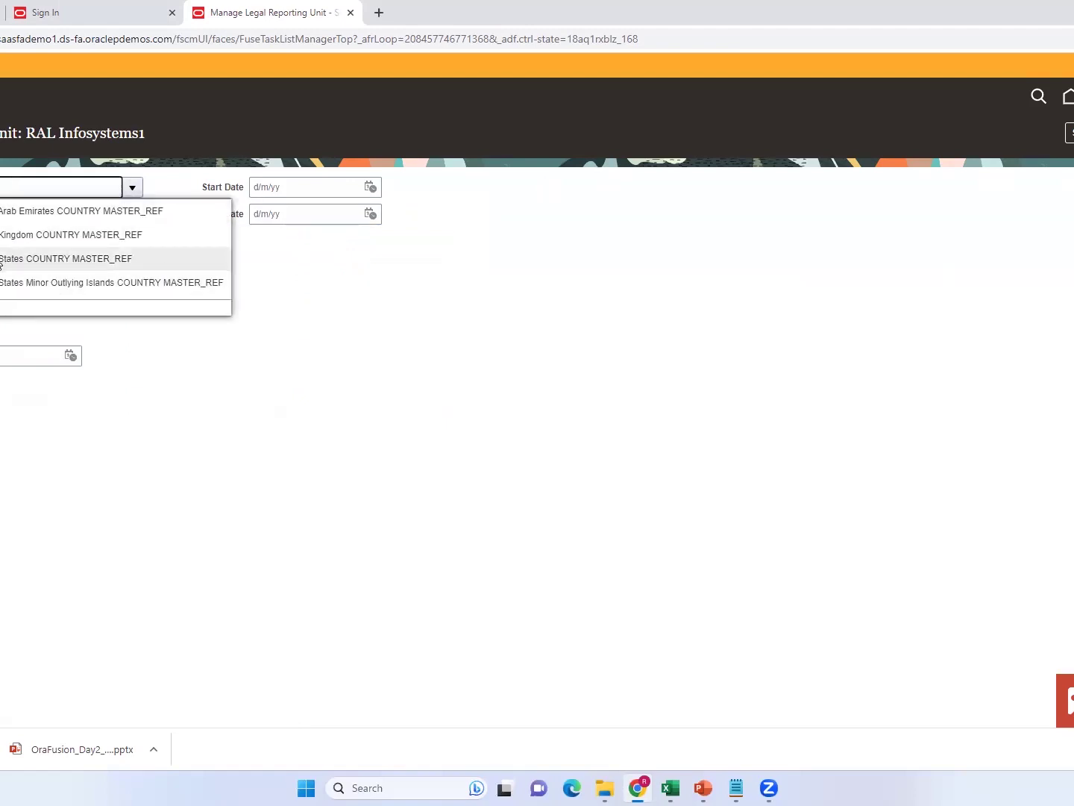
click(1, 262)
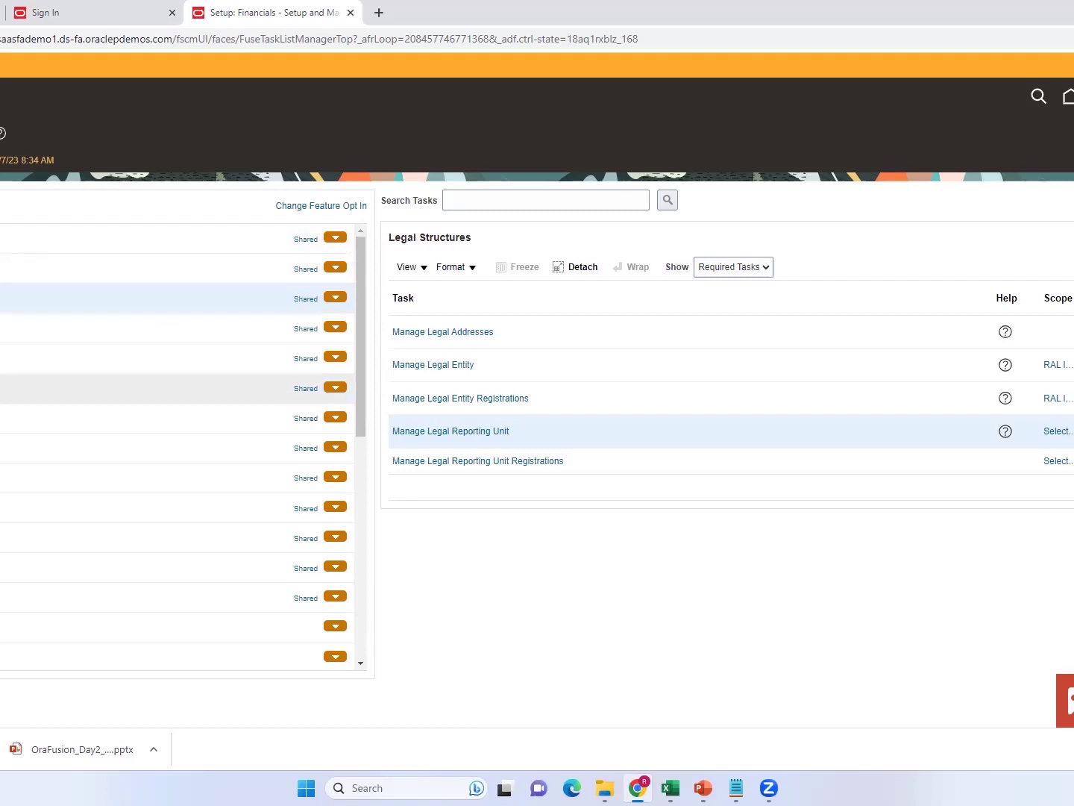
Step: Open the Manage Business Unit task under Organization Structures and start creating a new business unit
click(149, 388)
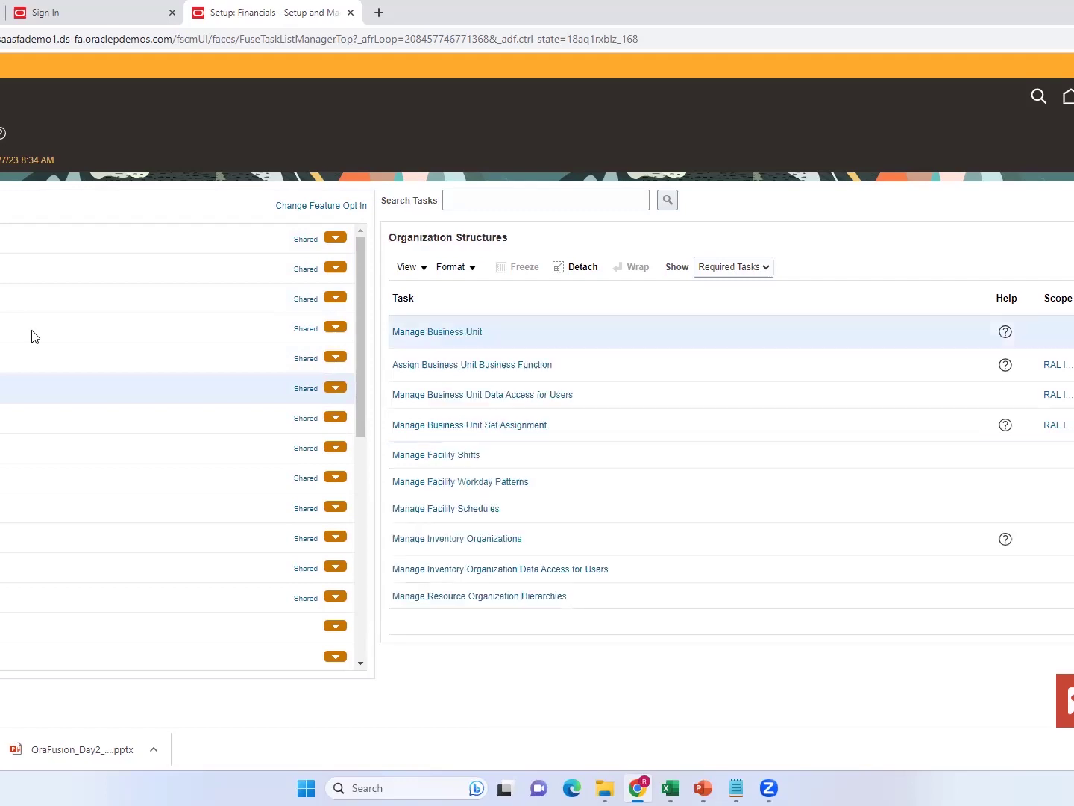
click(455, 333)
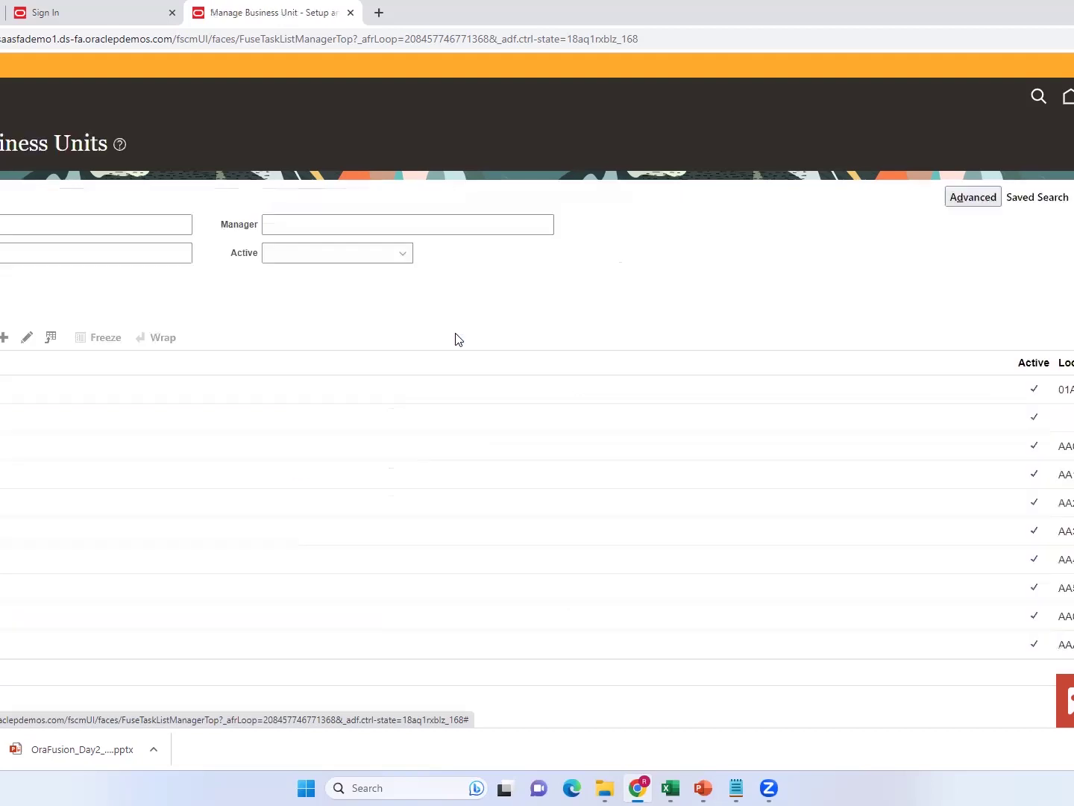
click(4, 338)
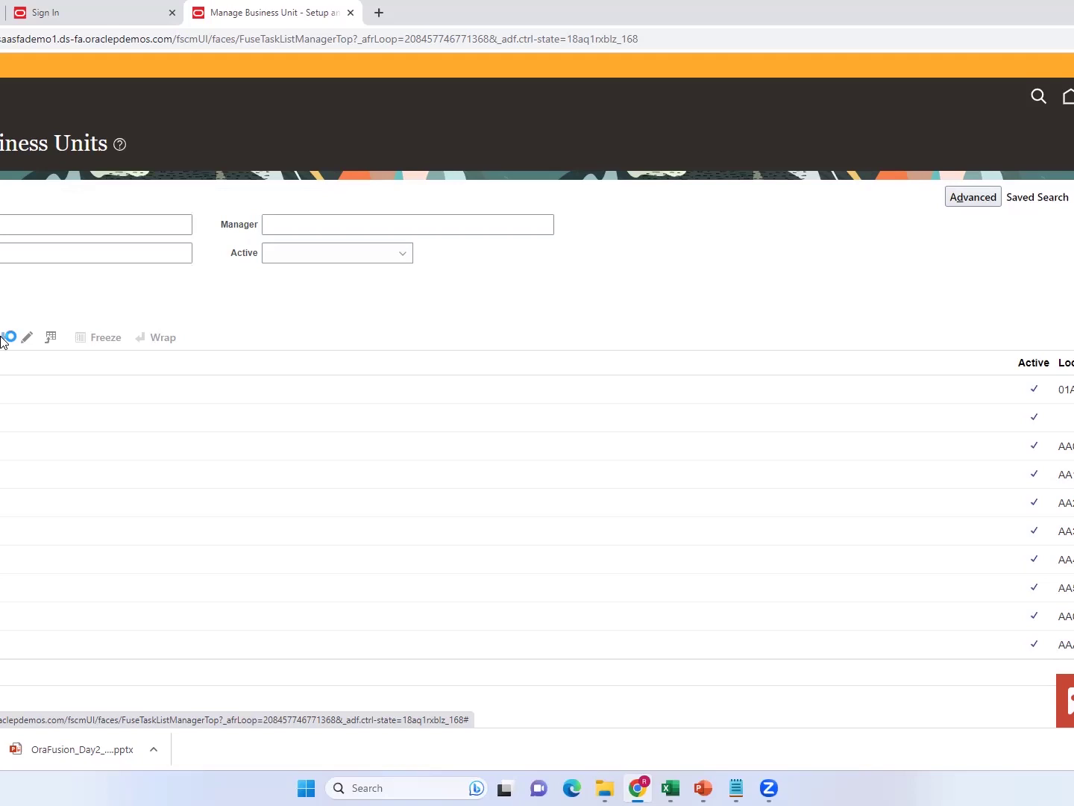
click(3, 337)
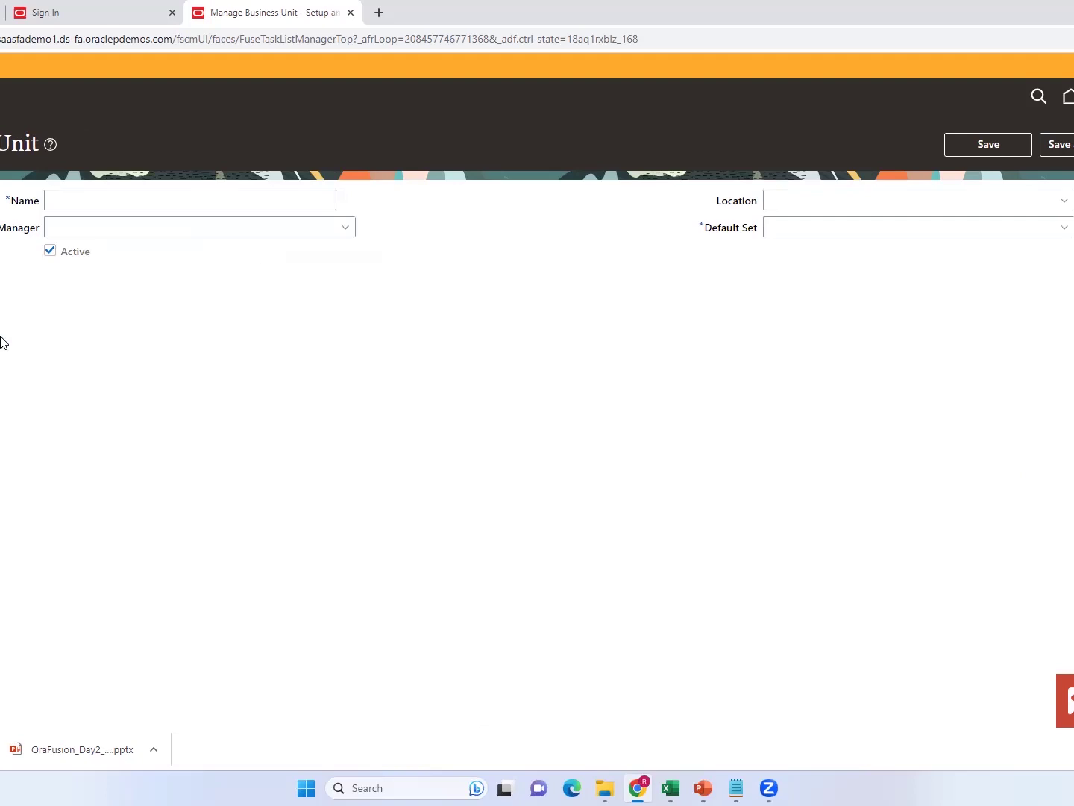
Step: Name the new business unit RAL BU1 and set its location to Sendai JP
click(87, 205)
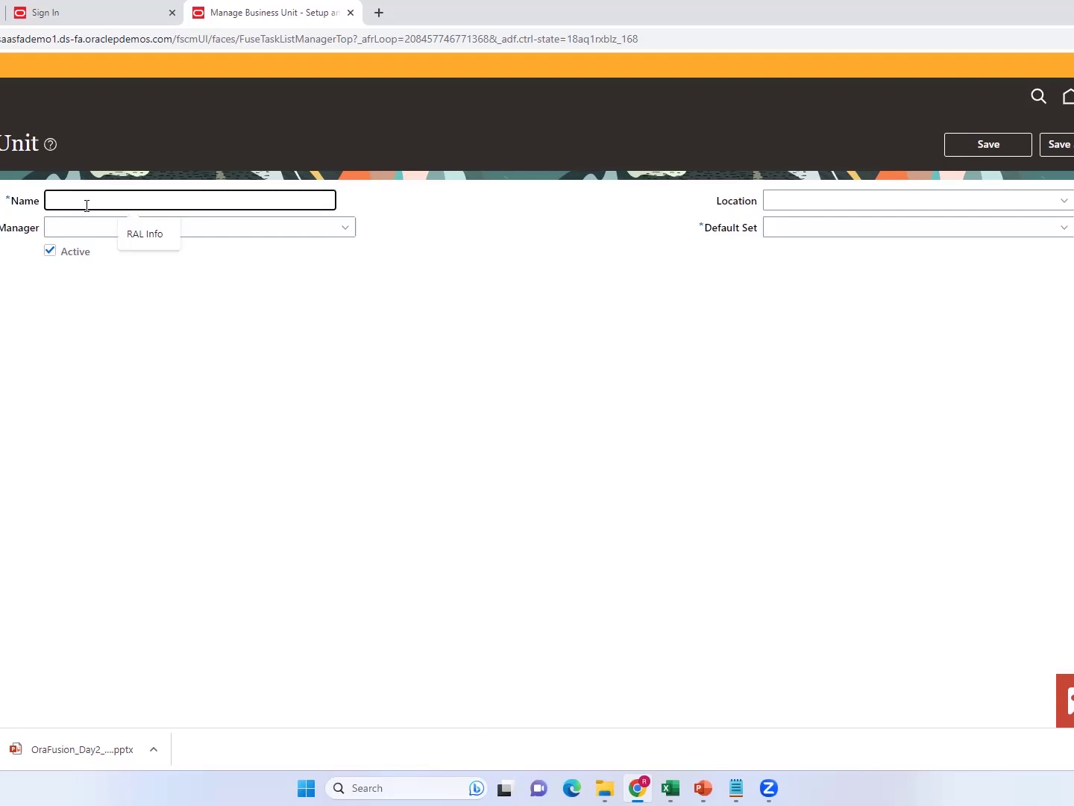
text(RAL BU1)
click(813, 196)
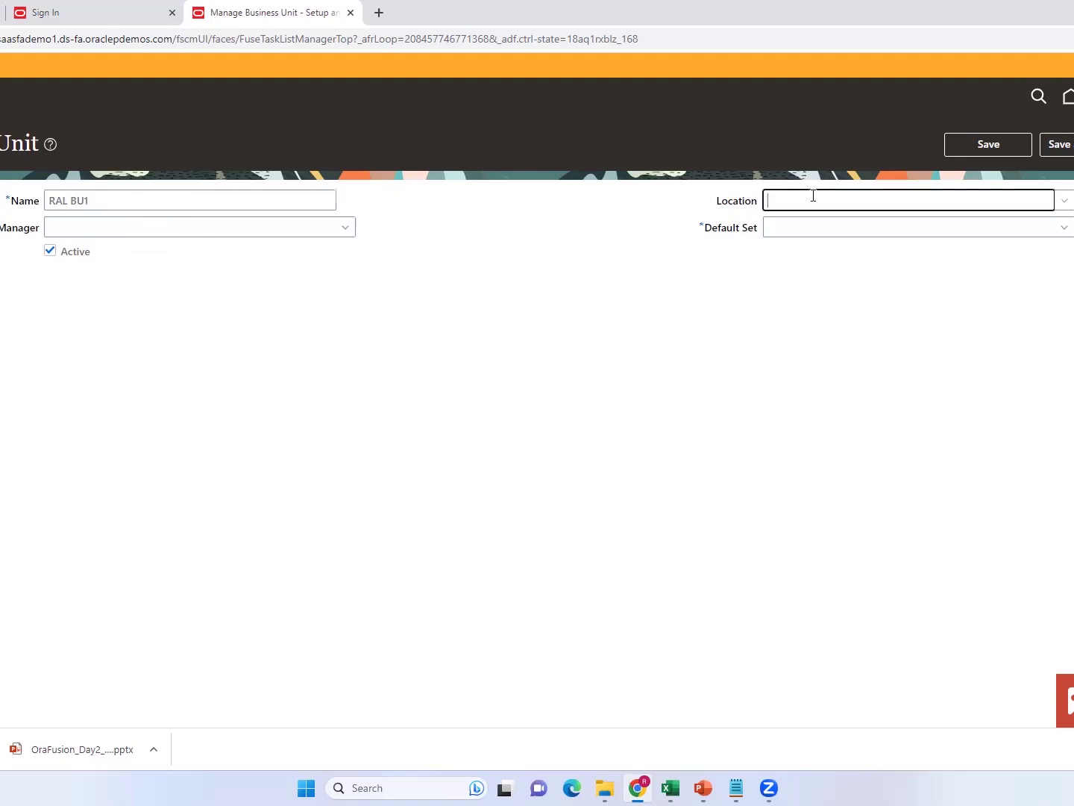
click(1067, 200)
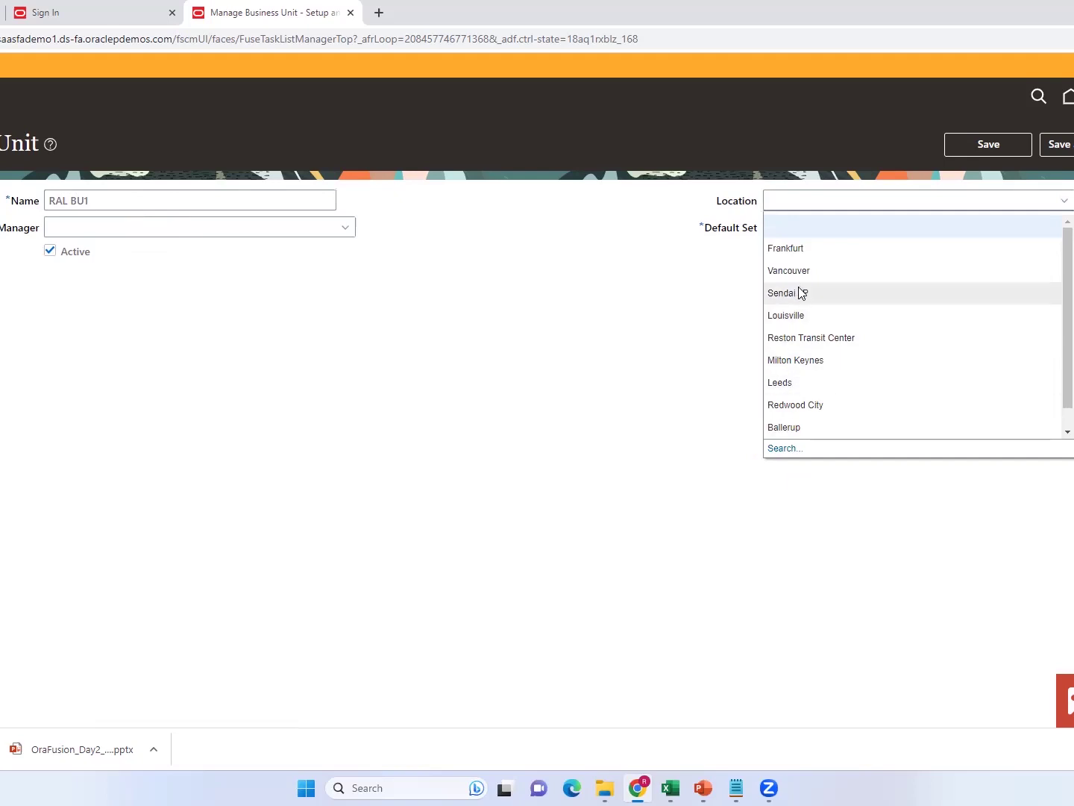
click(801, 292)
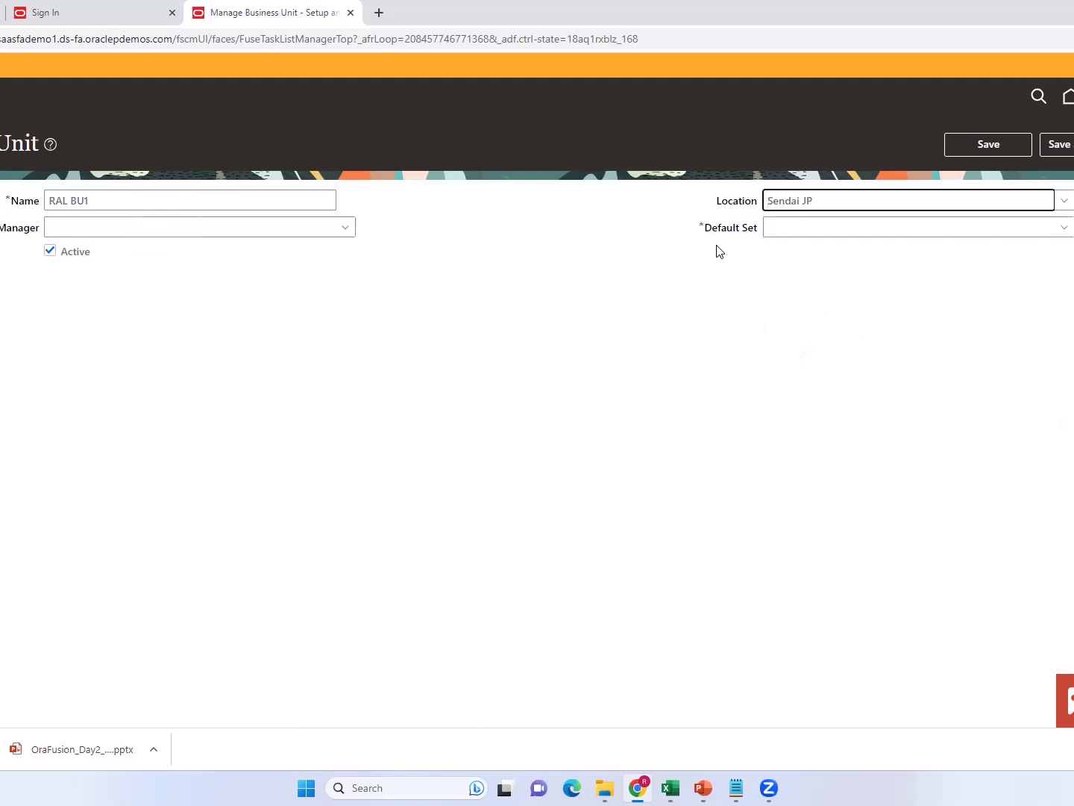
Step: Search the reference data sets by the code Enterpr and select ENTERPRISE as the business unit's default set
click(1063, 227)
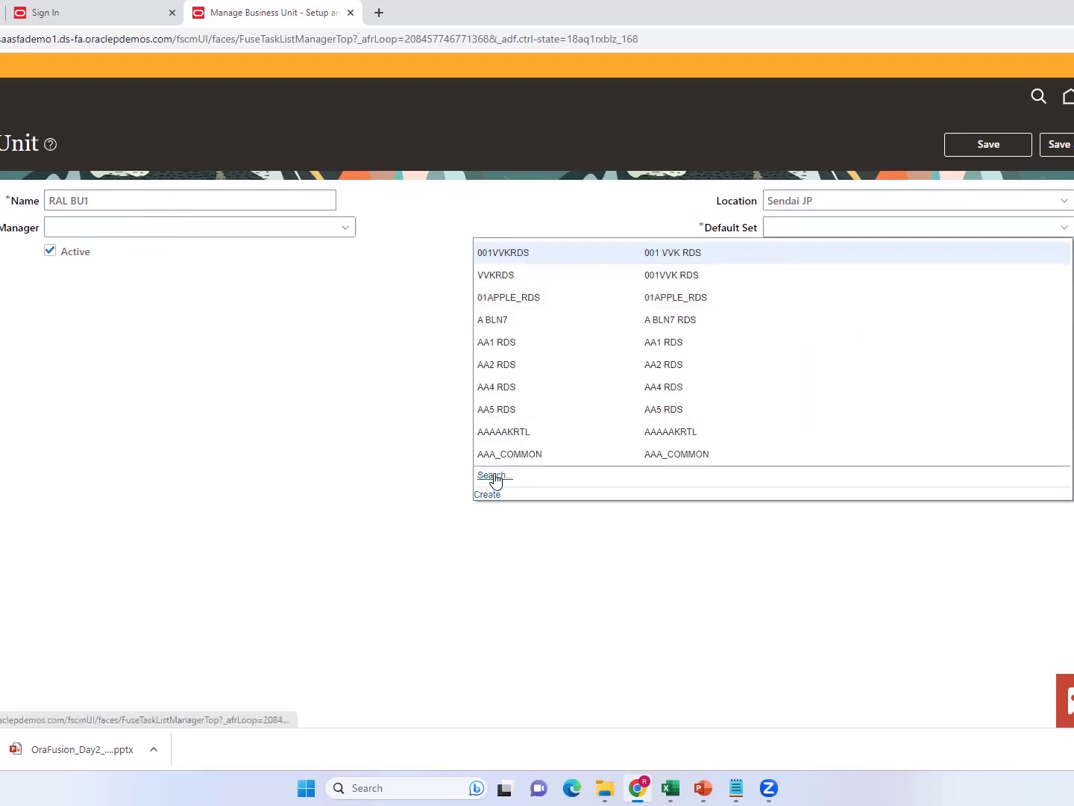
click(487, 478)
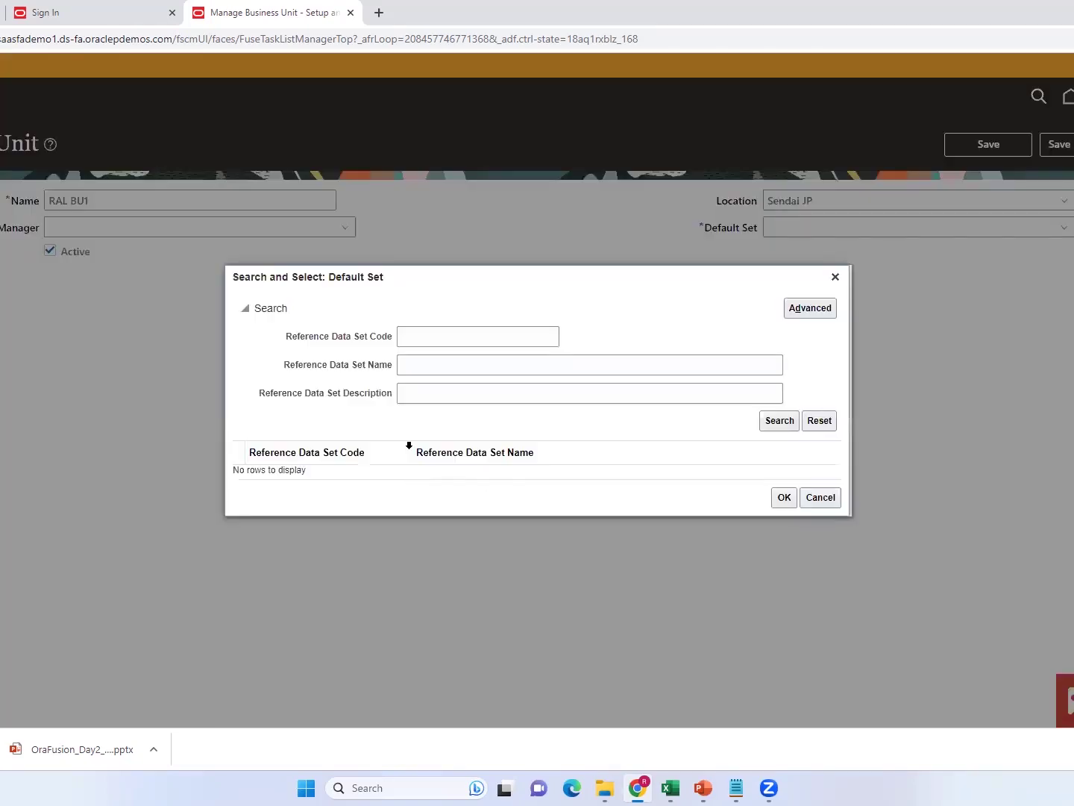
click(415, 333)
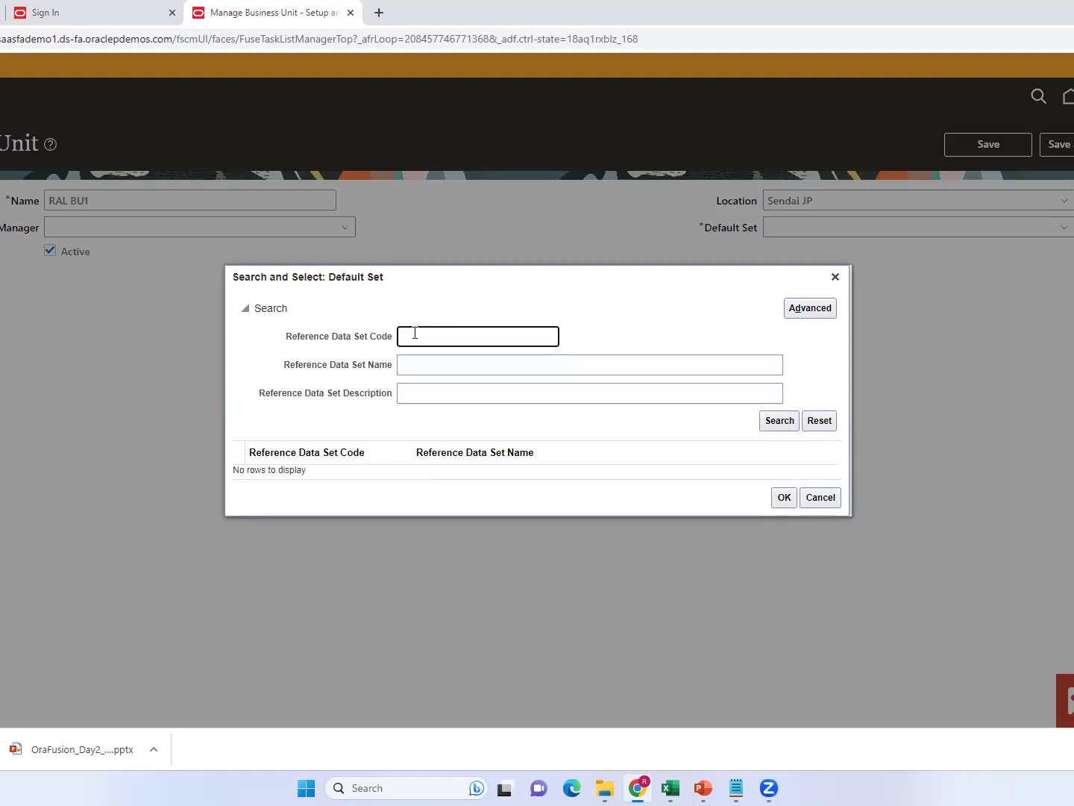
text(Enterproze)
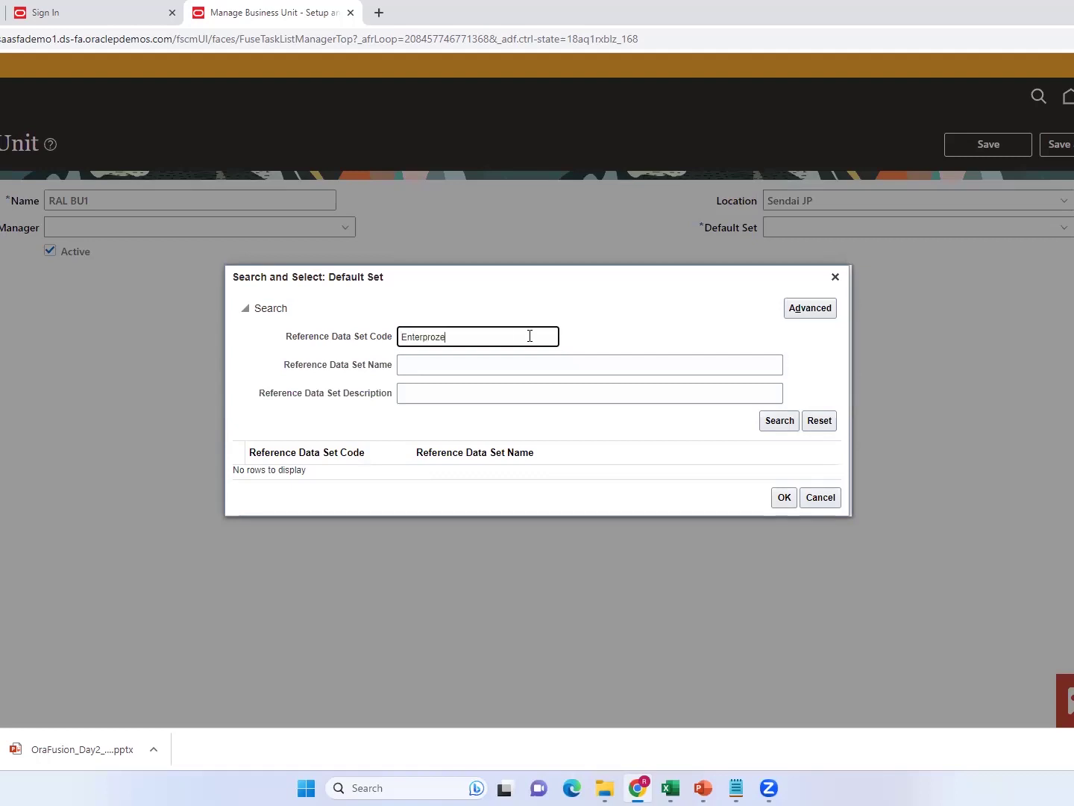
click(774, 426)
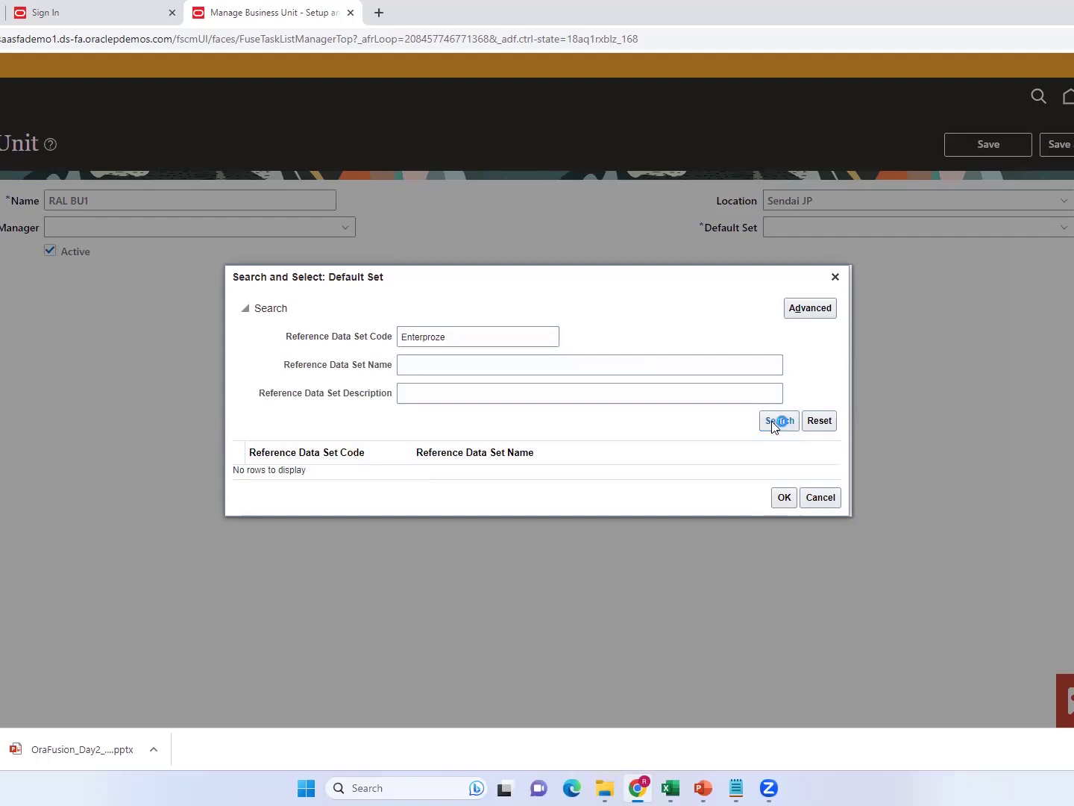
click(457, 339)
key(BackSpace)
key(BackSpace)
key(BackSpace)
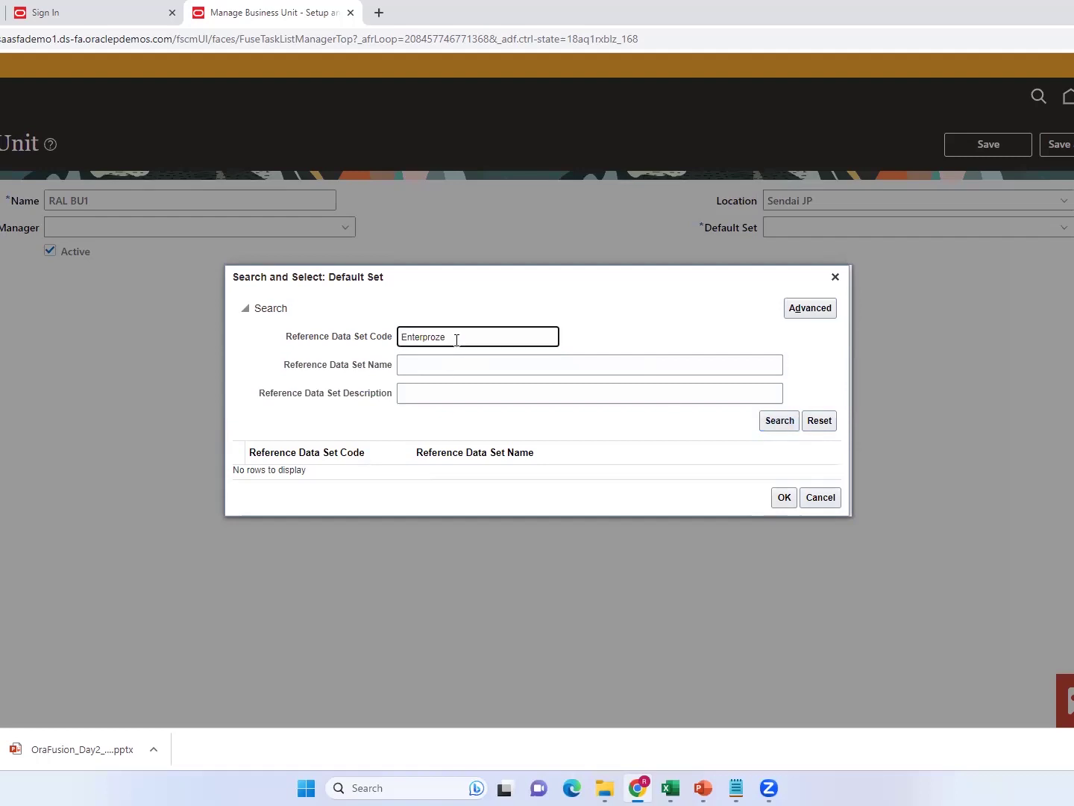
click(780, 424)
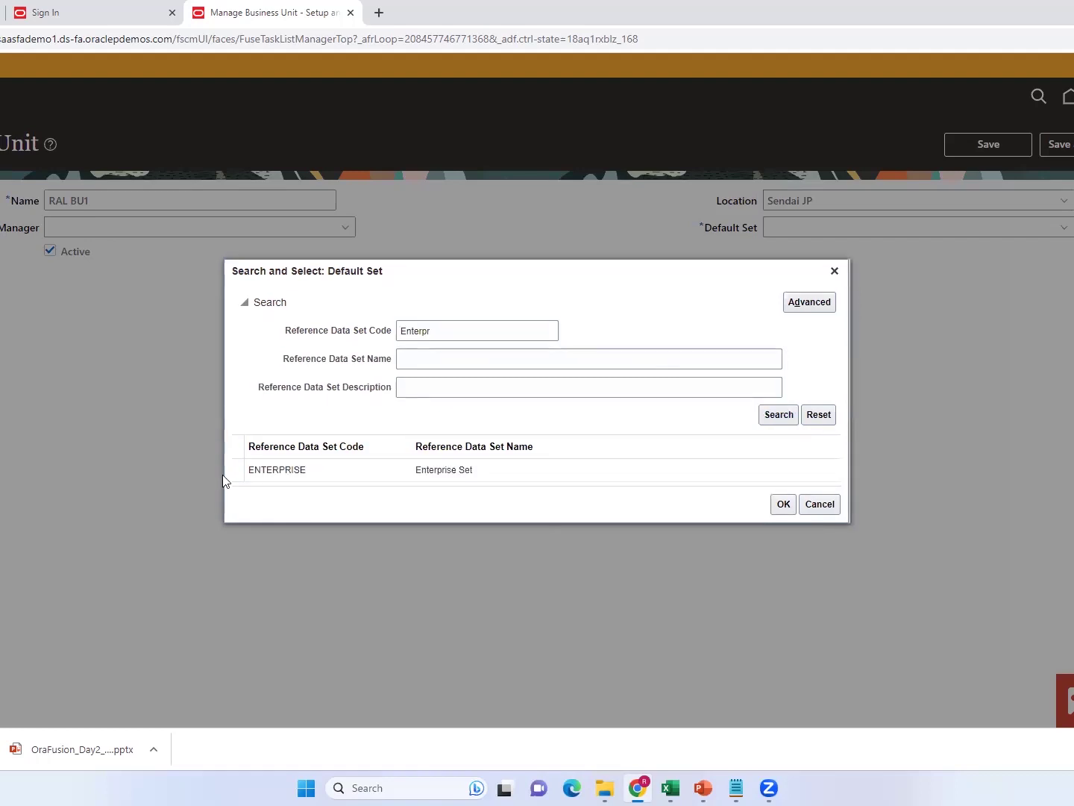
click(246, 470)
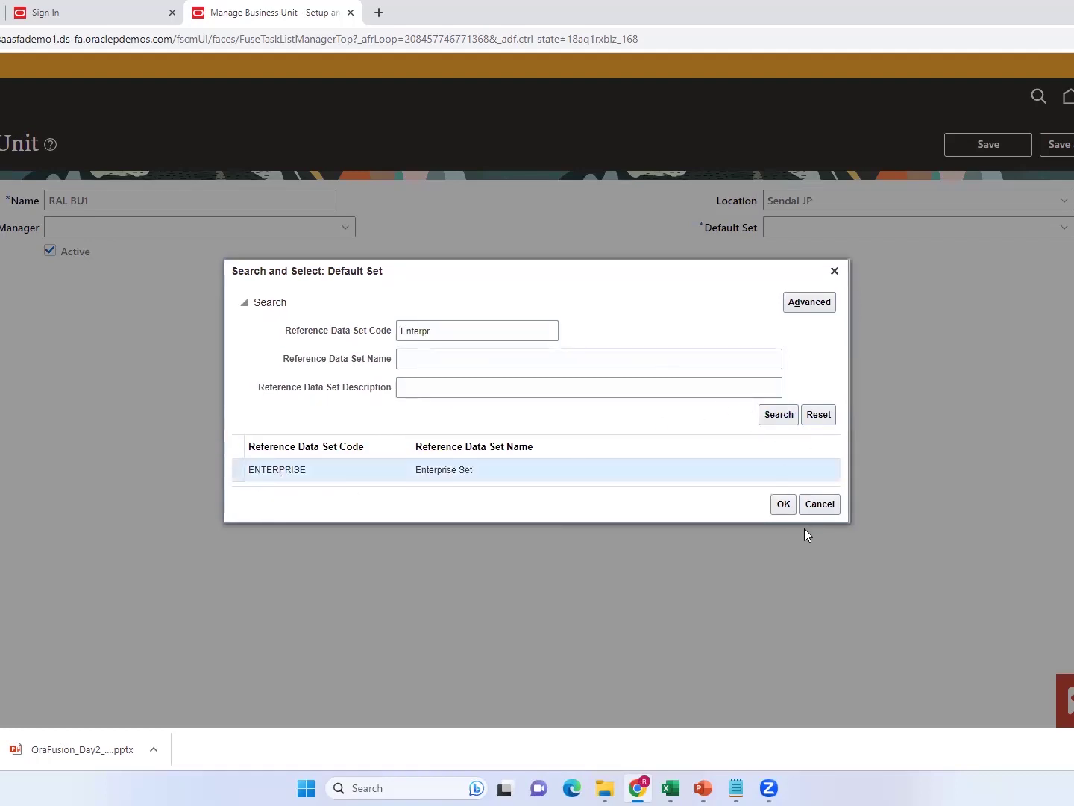
click(784, 507)
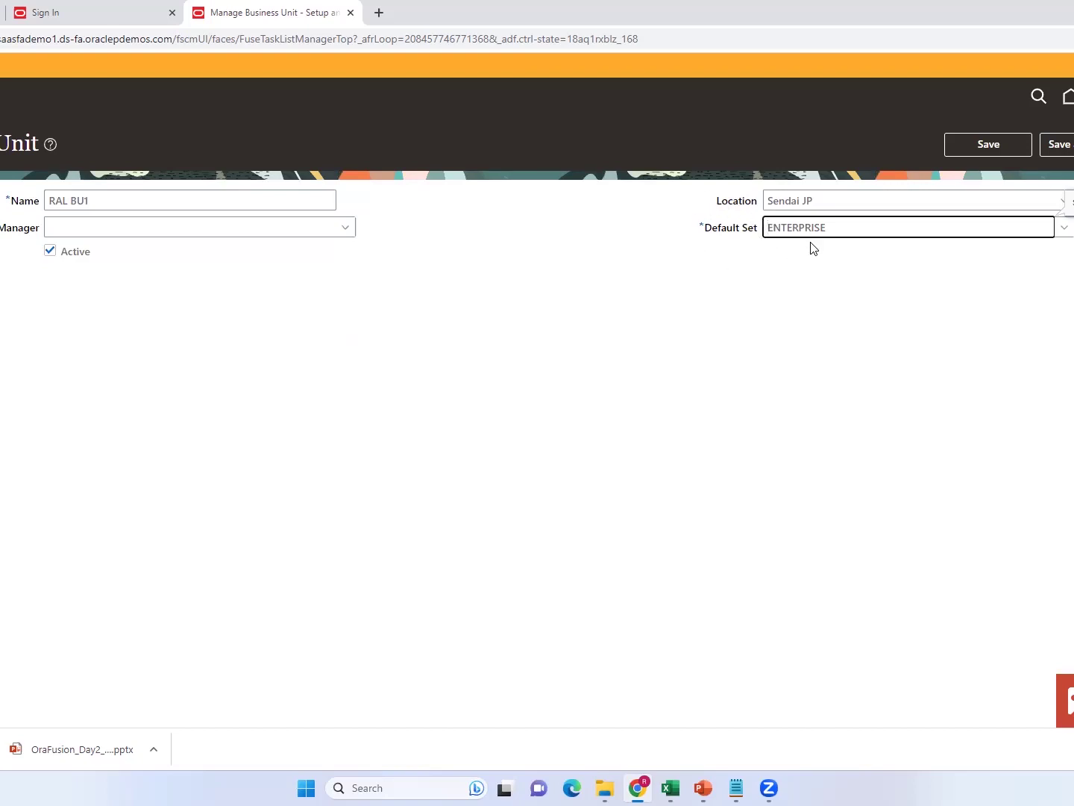
Step: Save the new business unit RAL BU1 and close its form
drag(843, 234, 758, 239)
click(1064, 149)
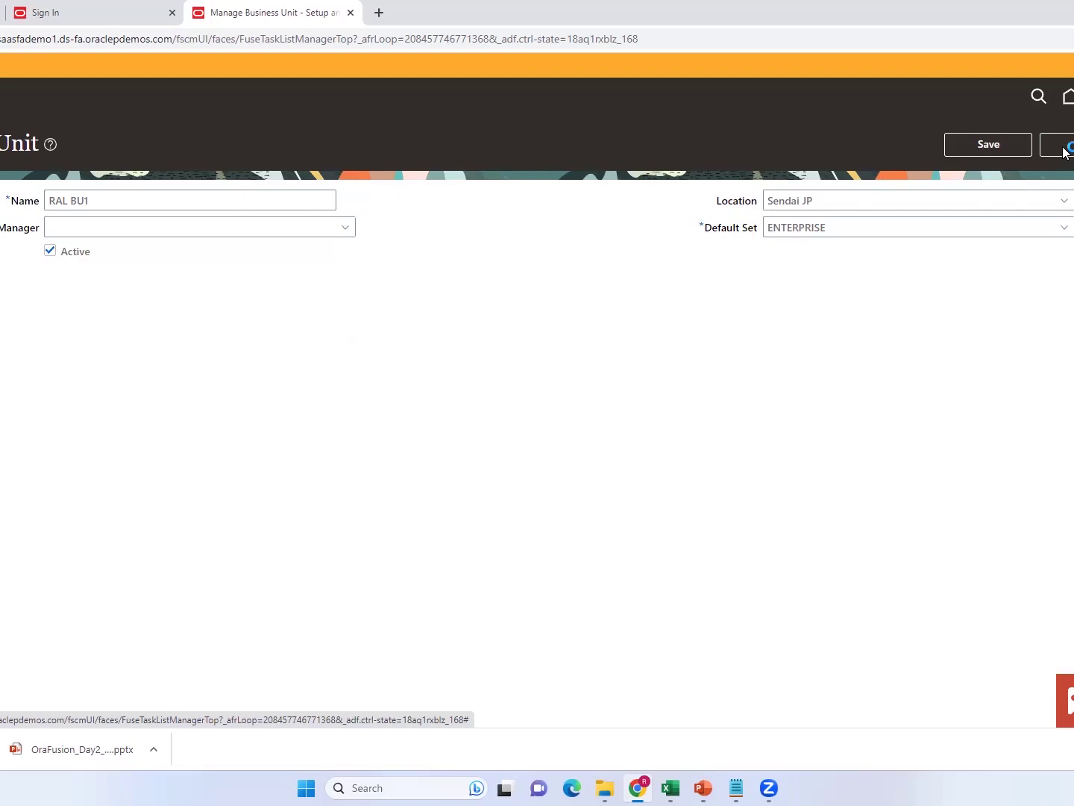
click(1064, 152)
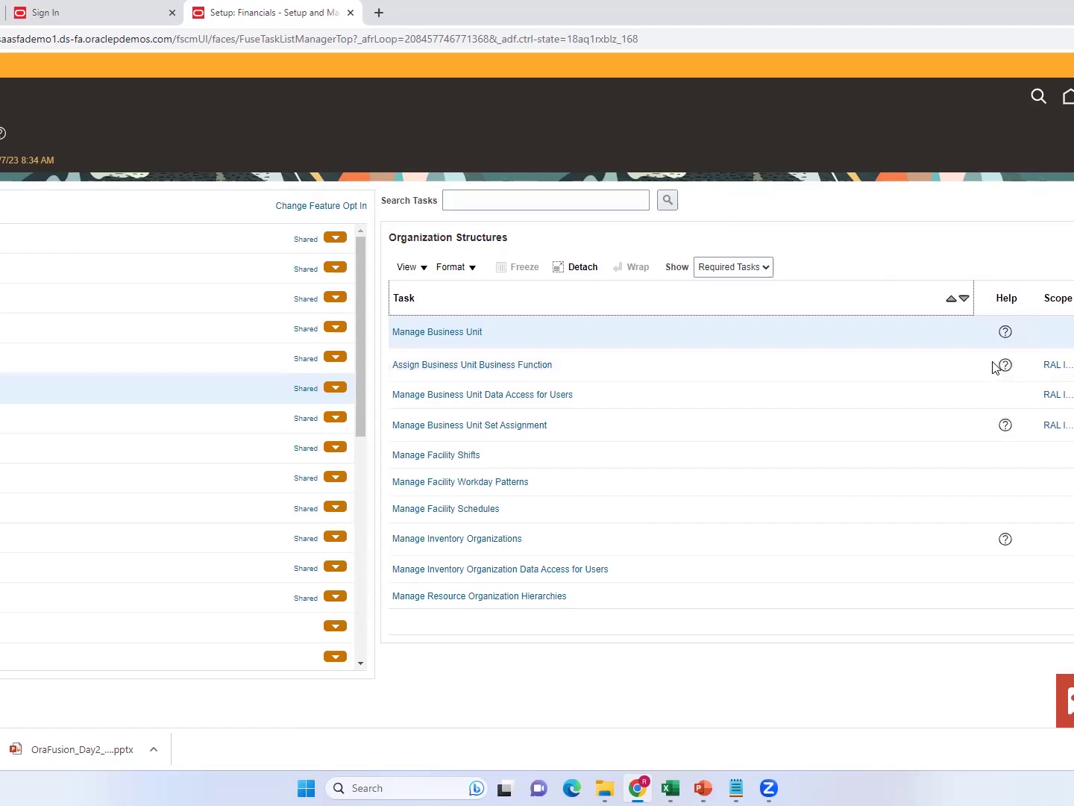
Step: Change the scope of Assign Business Unit Business Function to Select and Add, and go to the business unit selection
click(1056, 367)
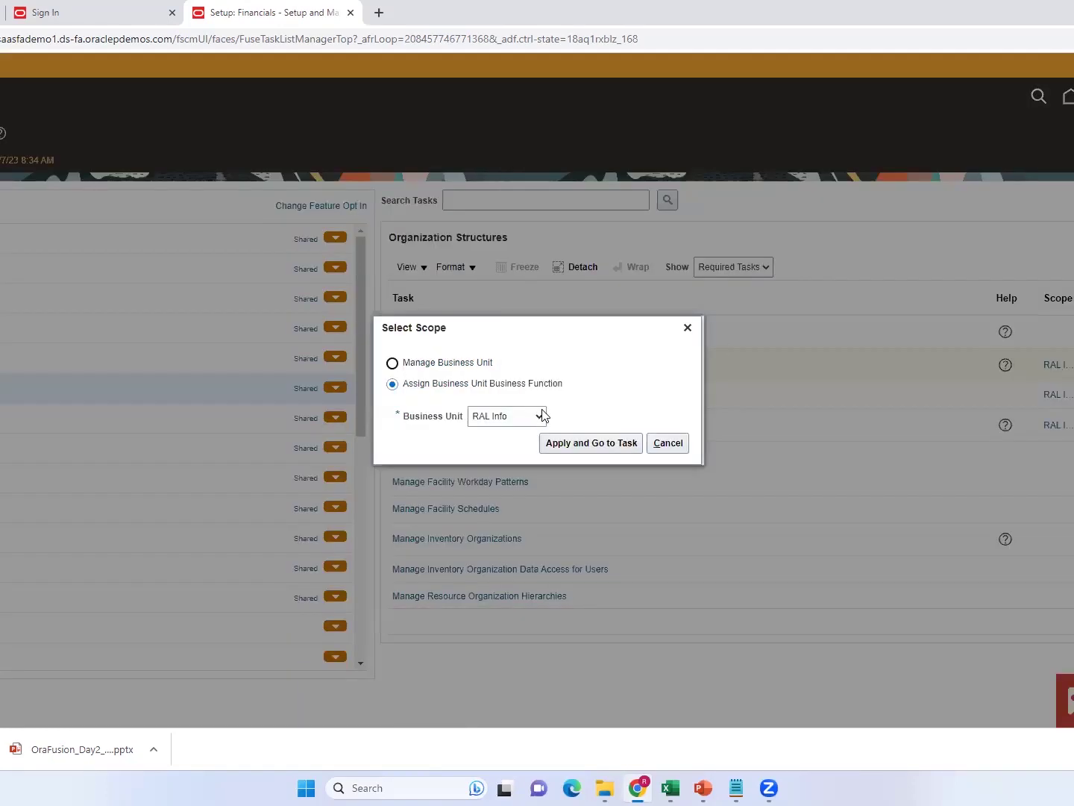
click(540, 417)
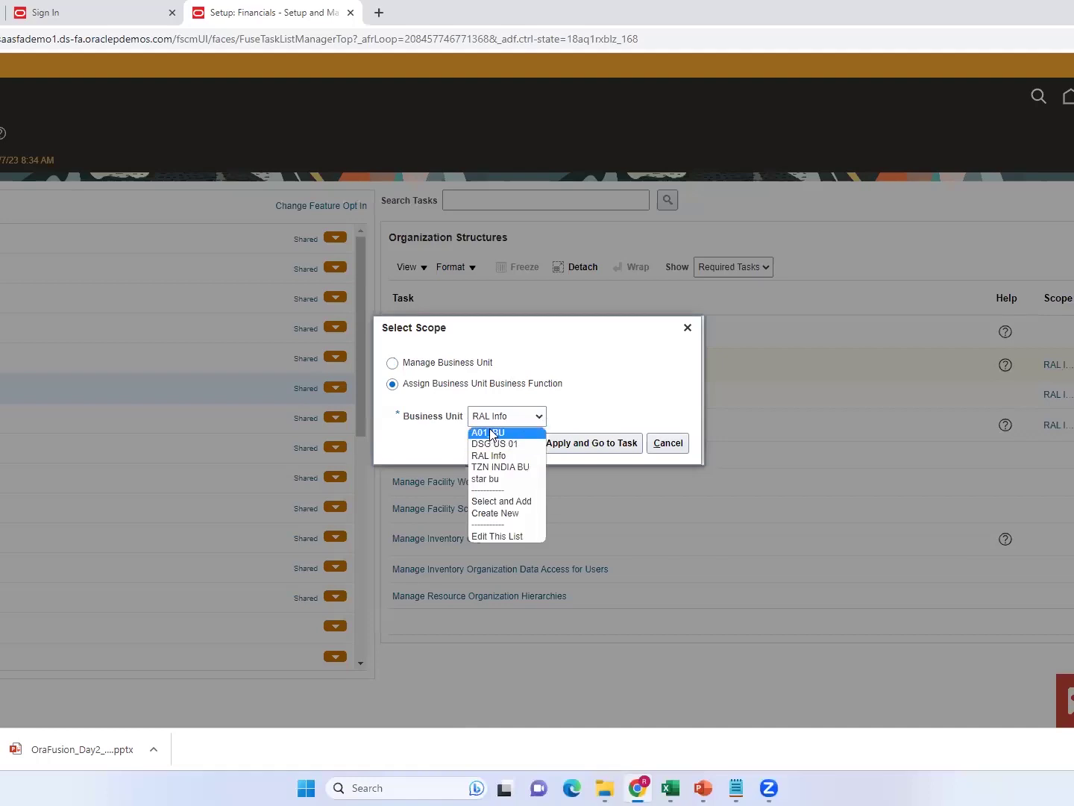
click(494, 501)
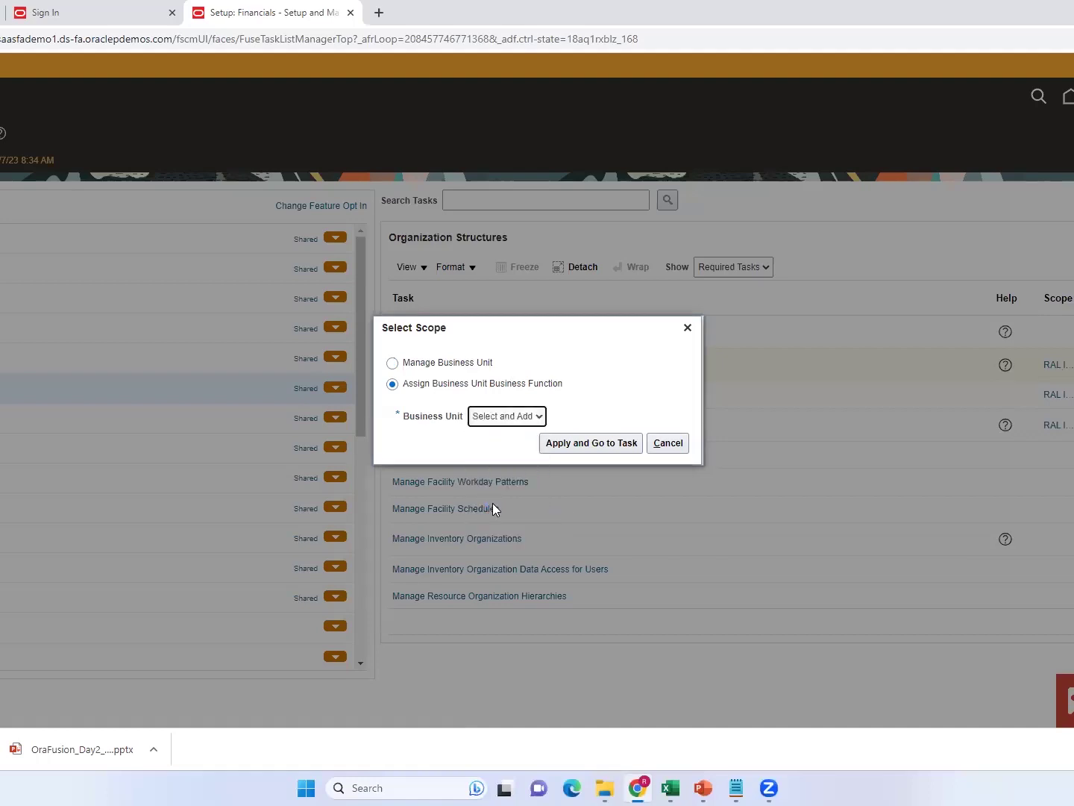
click(574, 441)
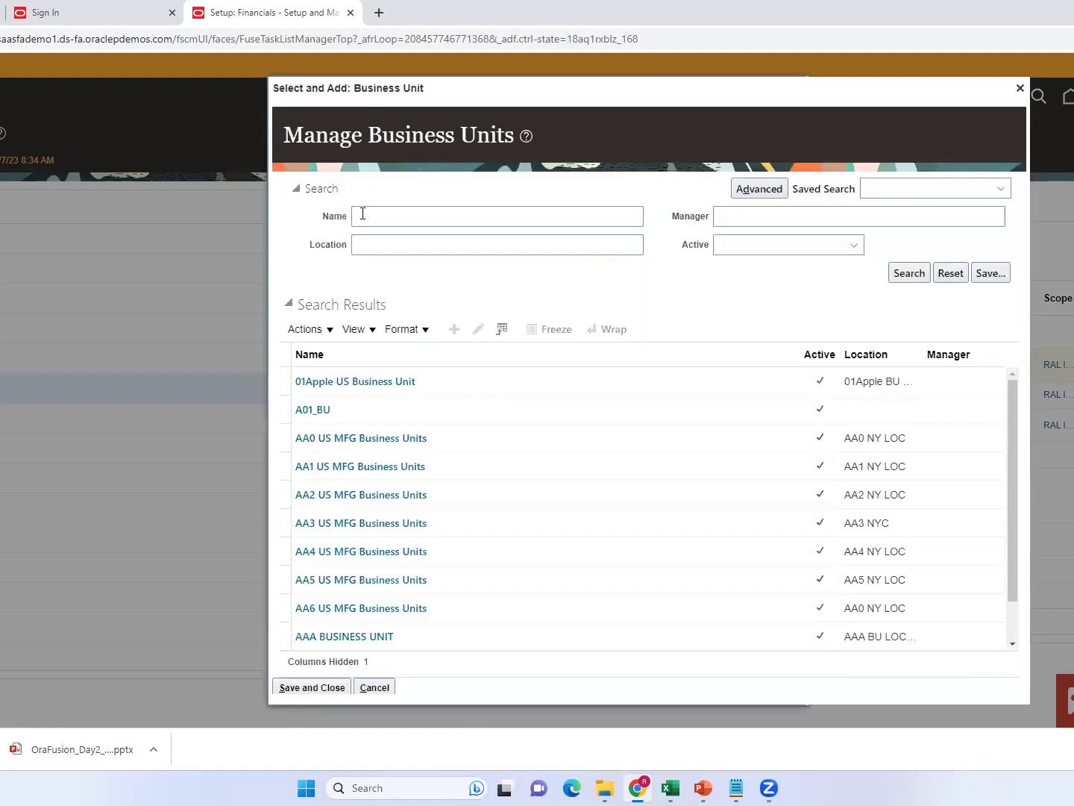
Step: Search for the business unit RAL BU1, select it as the scope, and save and close the selection
click(363, 214)
text(RAL)
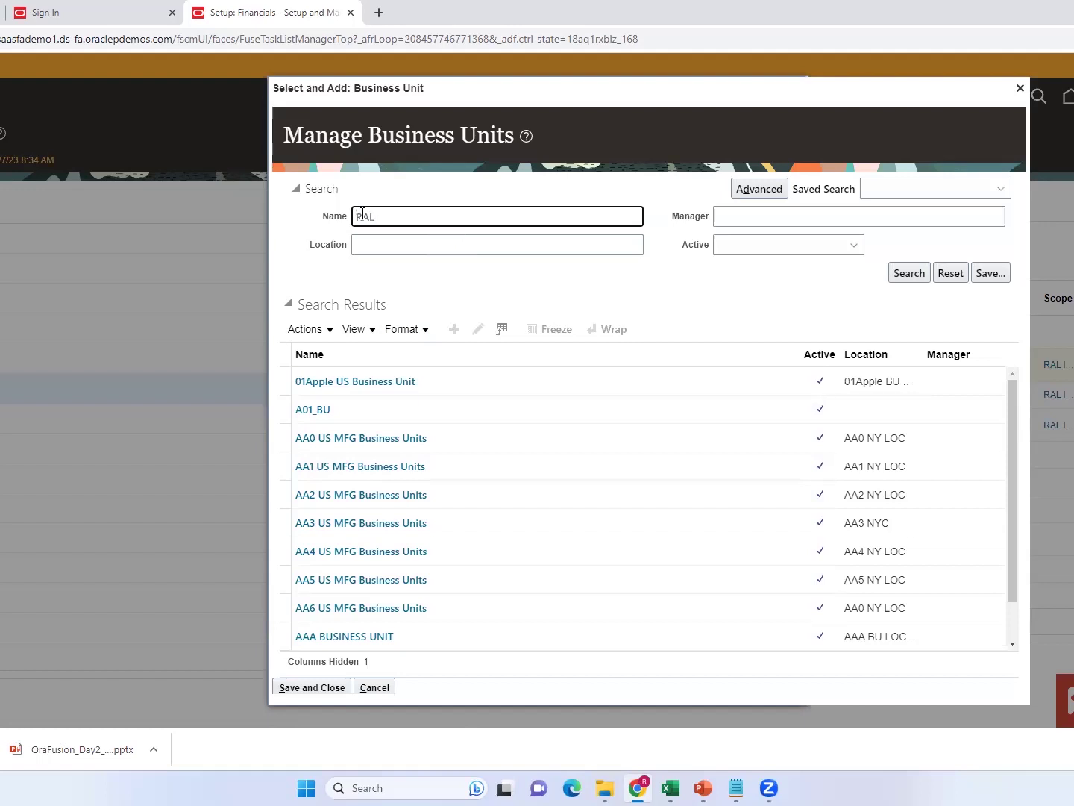
text( BU1)
click(904, 273)
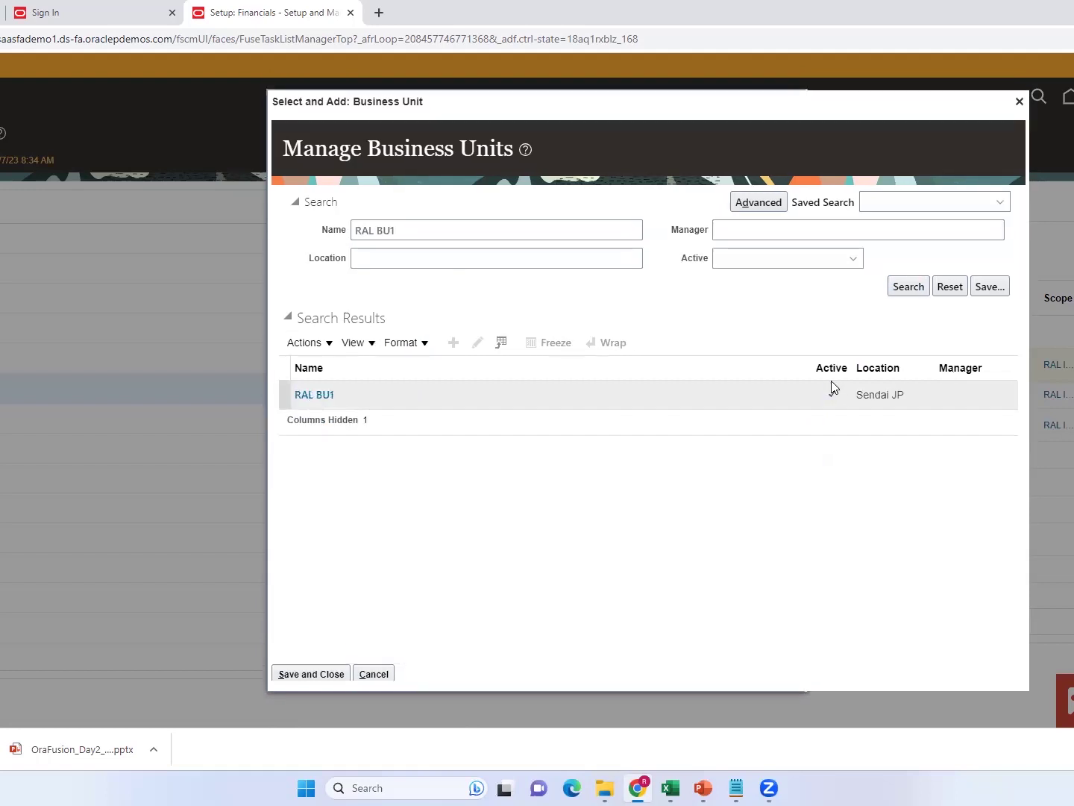
click(469, 398)
click(306, 675)
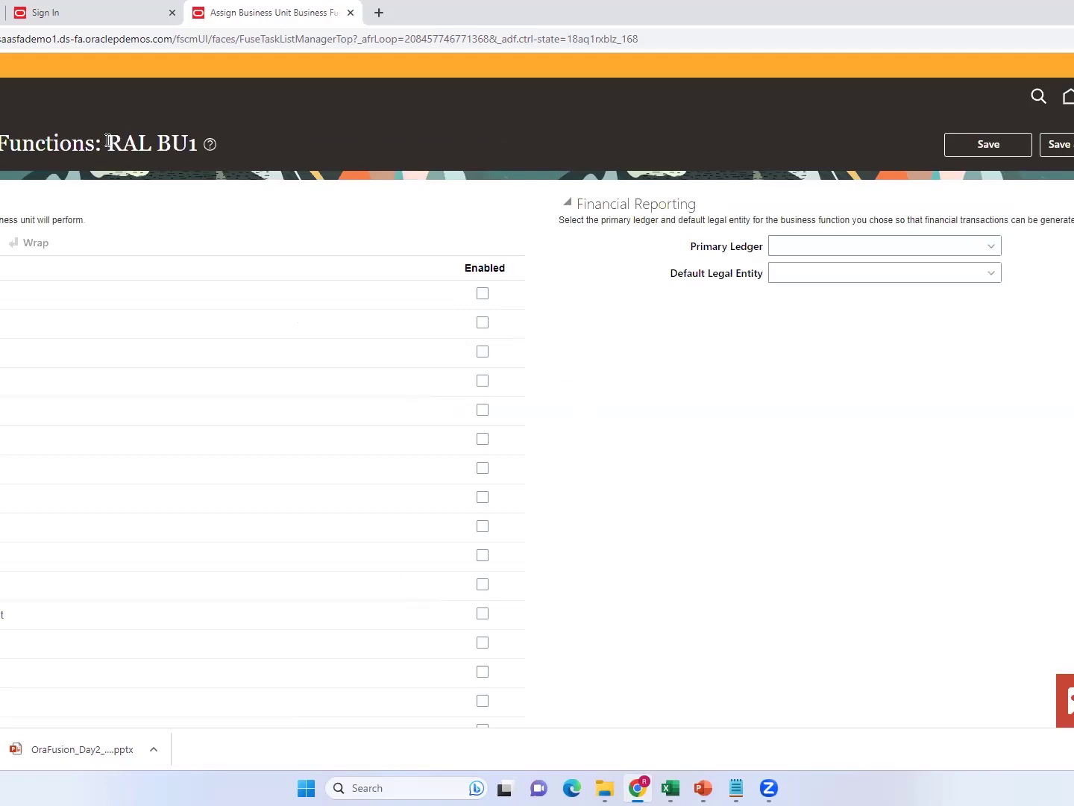
drag(106, 141, 225, 152)
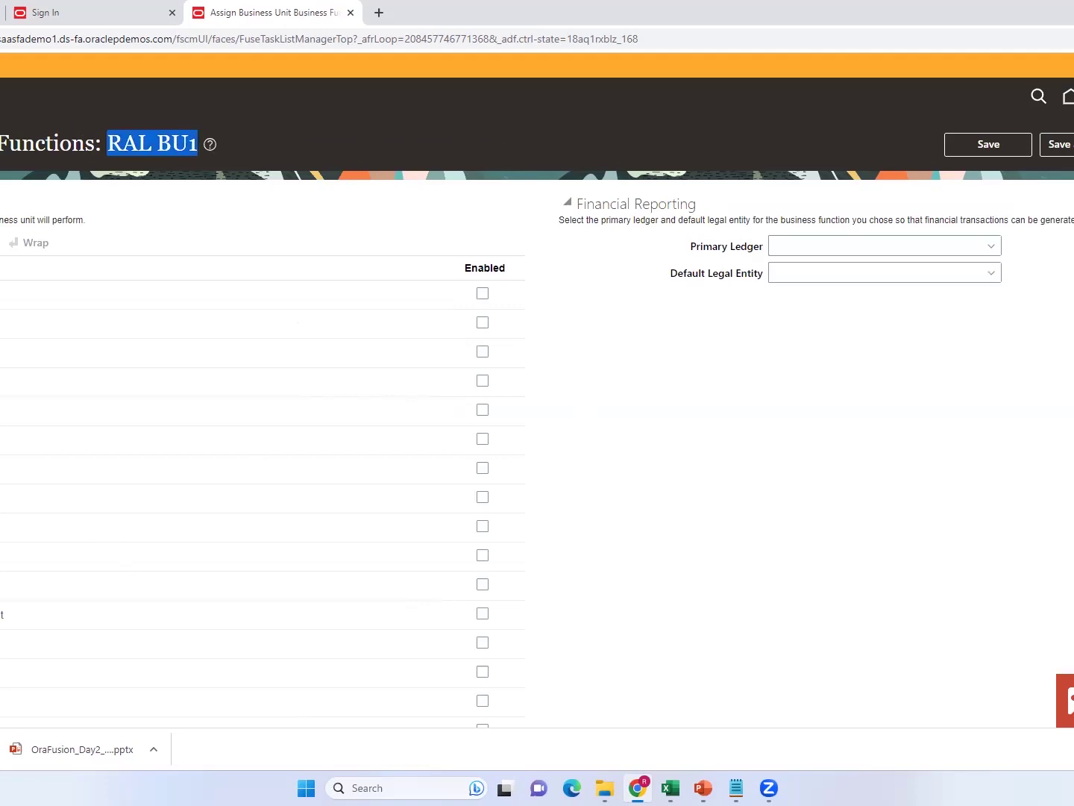
click(2, 299)
drag(1, 208, 1, 293)
click(2, 293)
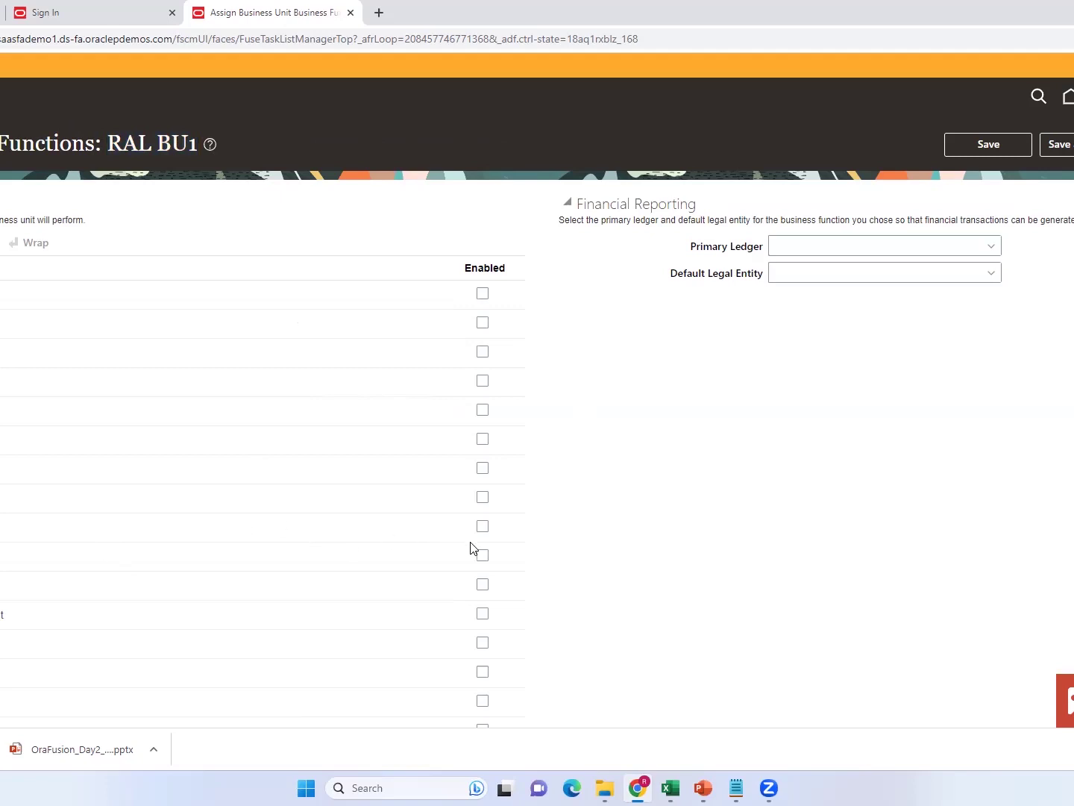
Step: Enable the ninth, tenth, eleventh and fourteenth business functions in the list for RAL BU1
click(485, 555)
click(483, 526)
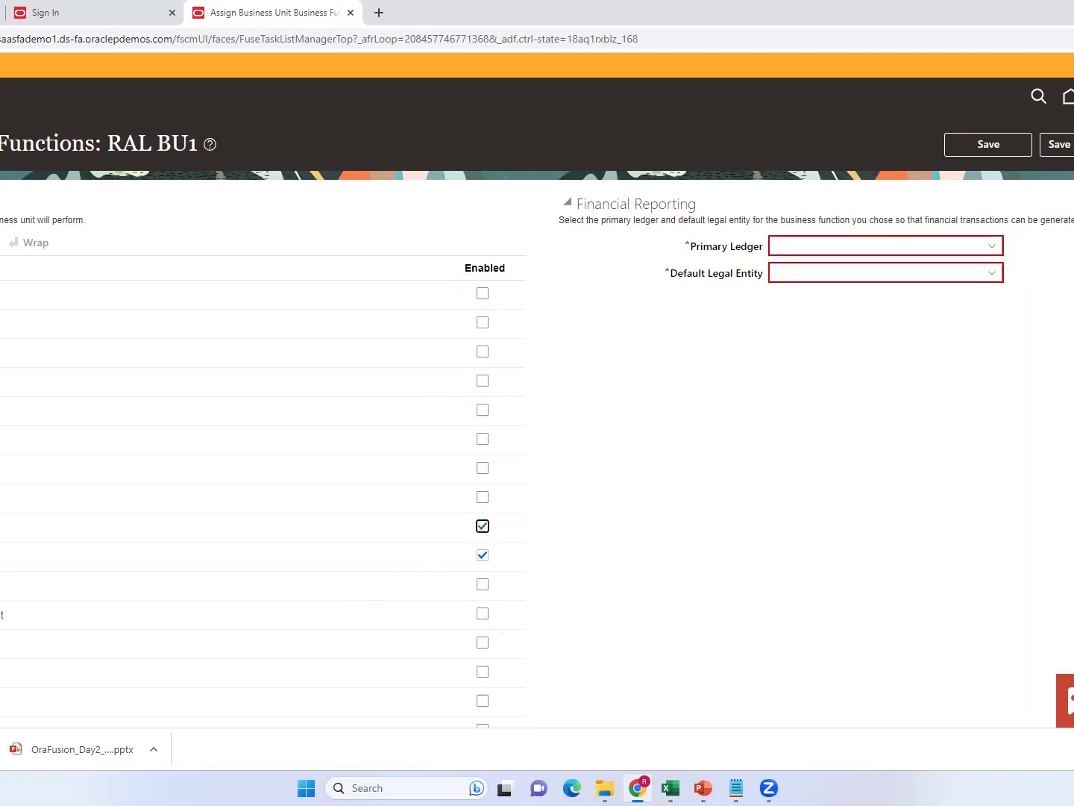
click(482, 586)
click(482, 676)
scroll(492, 652, down, 3)
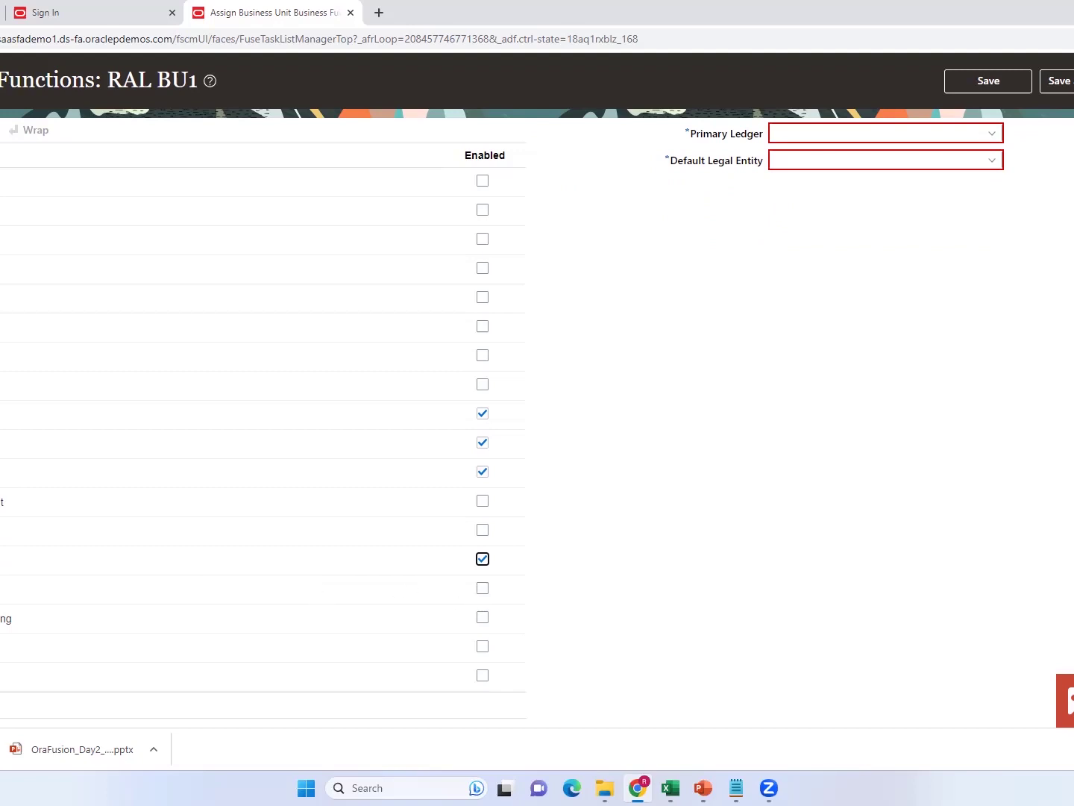
Step: Set RAL BU1's primary ledger to AA0 US Ledger, using the entry with AA0 SERVICE LE as default legal entity
scroll(537, 373, up, 3)
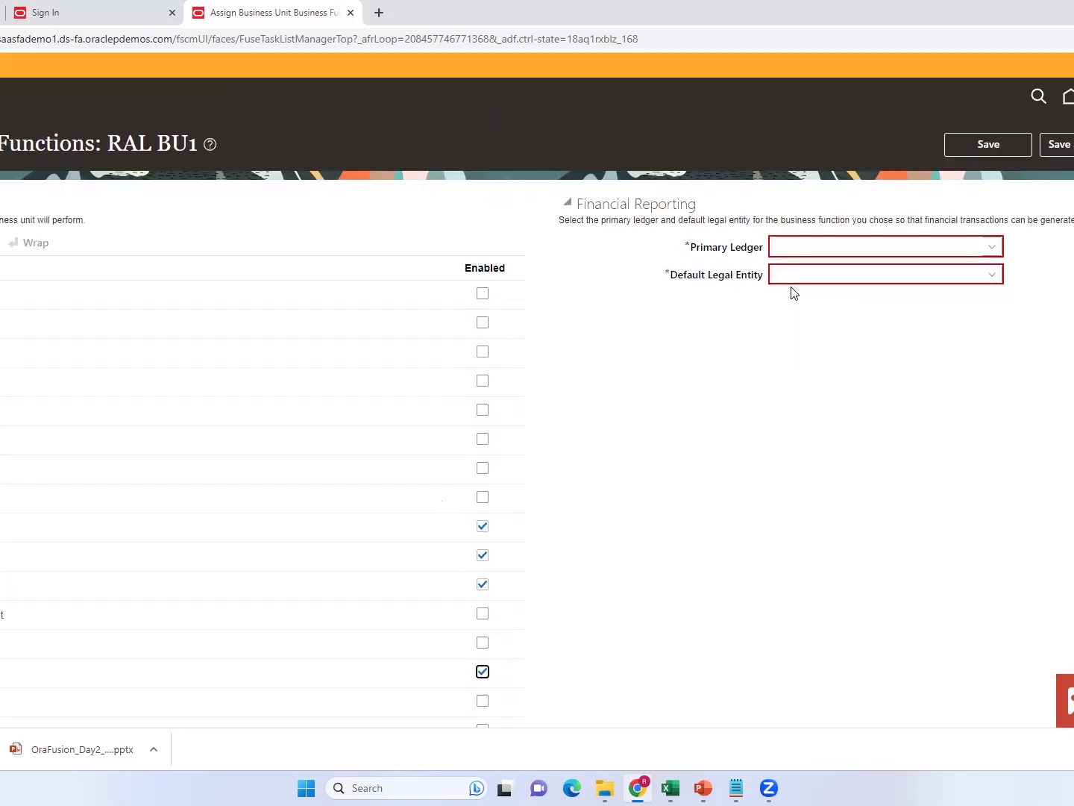
click(806, 251)
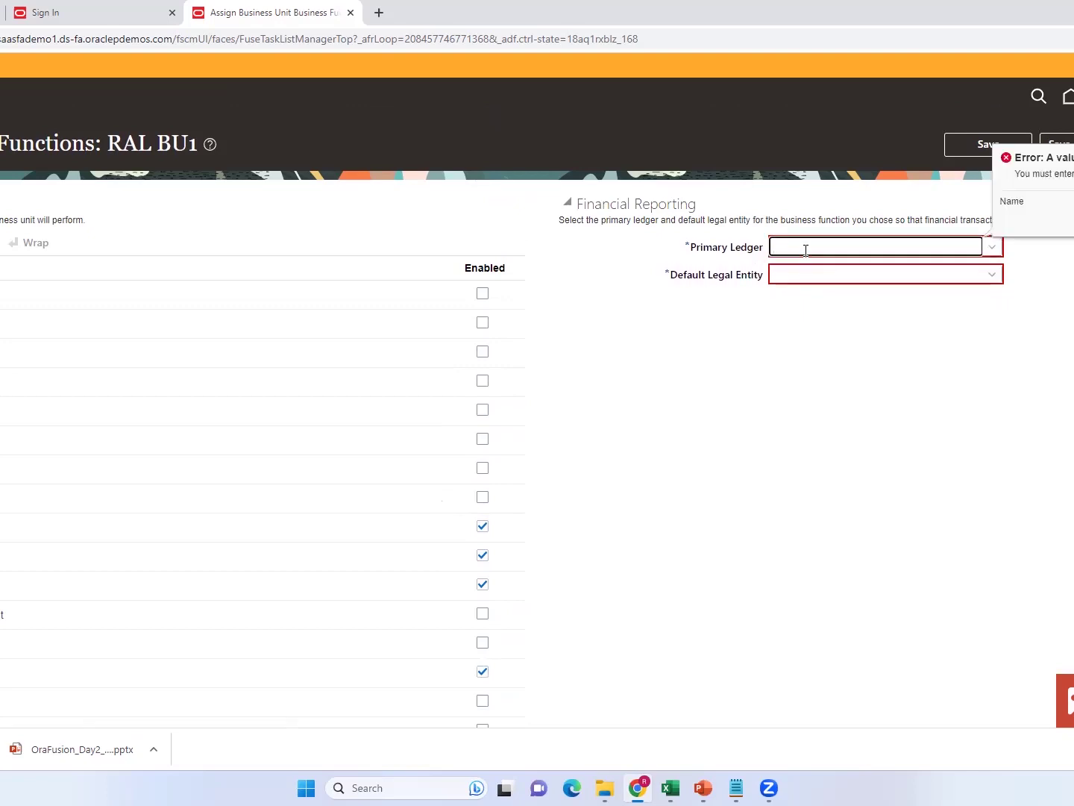
text(US)
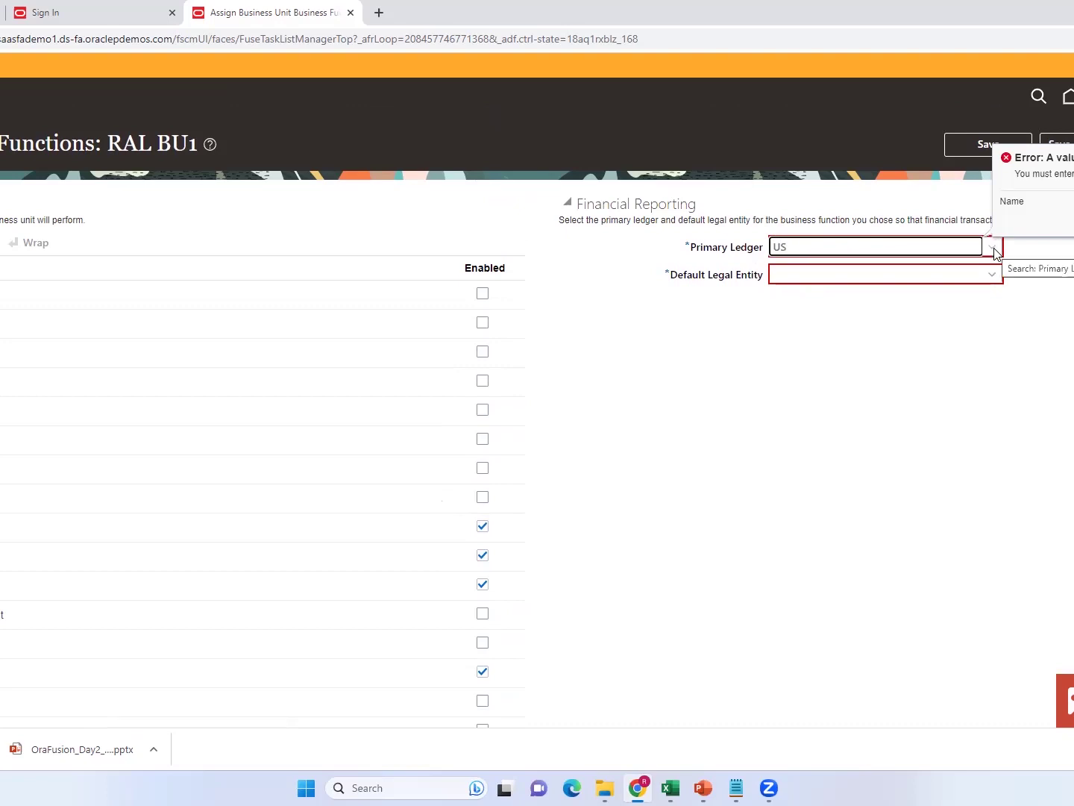
text( Primary)
click(995, 249)
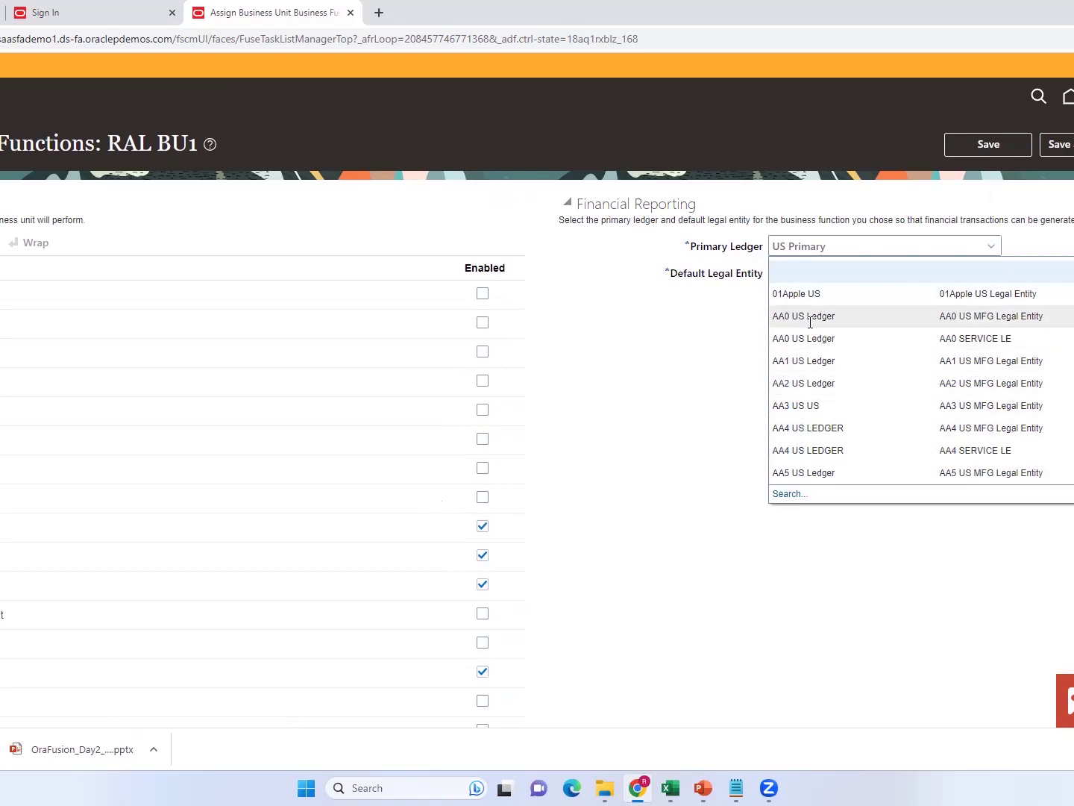
click(810, 336)
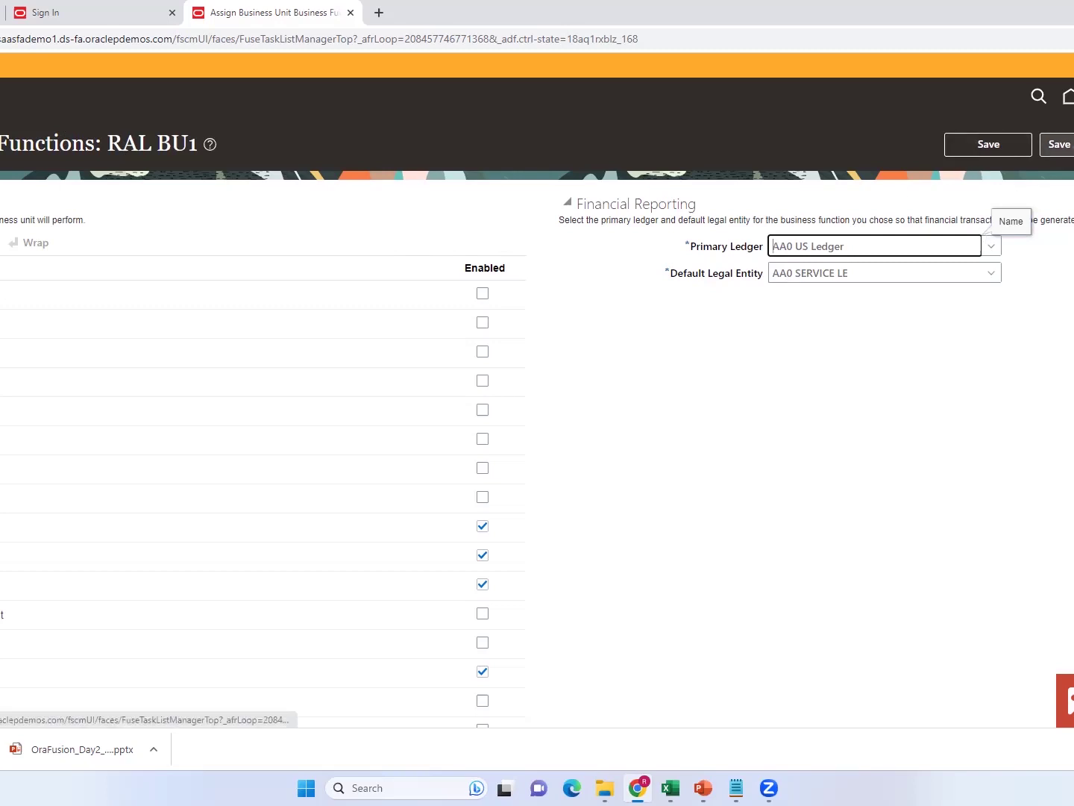
Step: Save and close RAL BU1's business function assignment, and start creating an inventory organization through Manage Inventory Organizations
click(1059, 144)
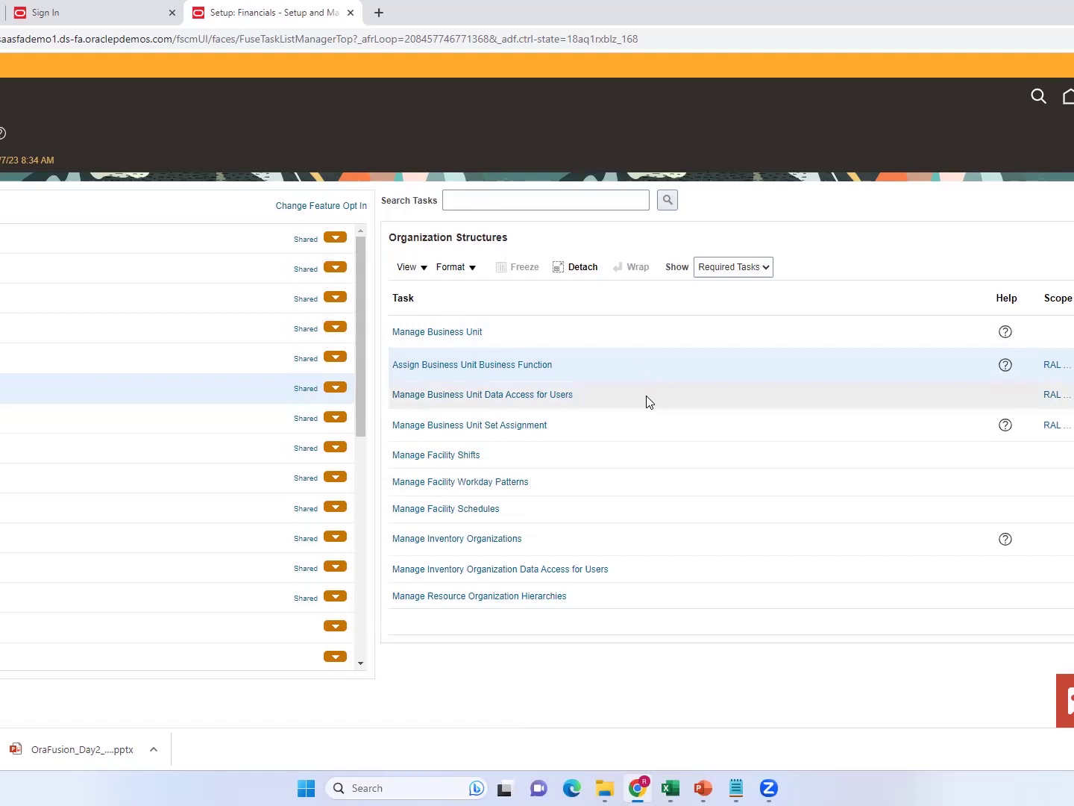
click(457, 539)
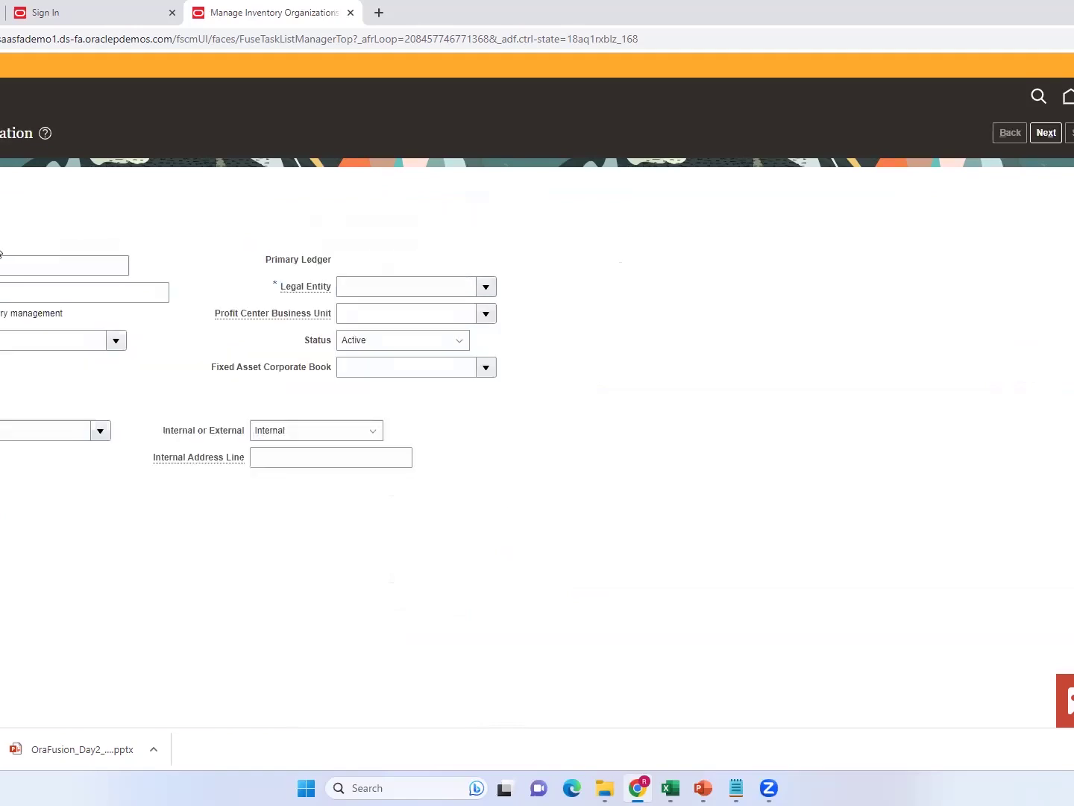
Step: Name the new inventory organization RAL INV ORG1 and enter its organization code ending in IN_ORG1
click(2, 258)
text(V ORG1)
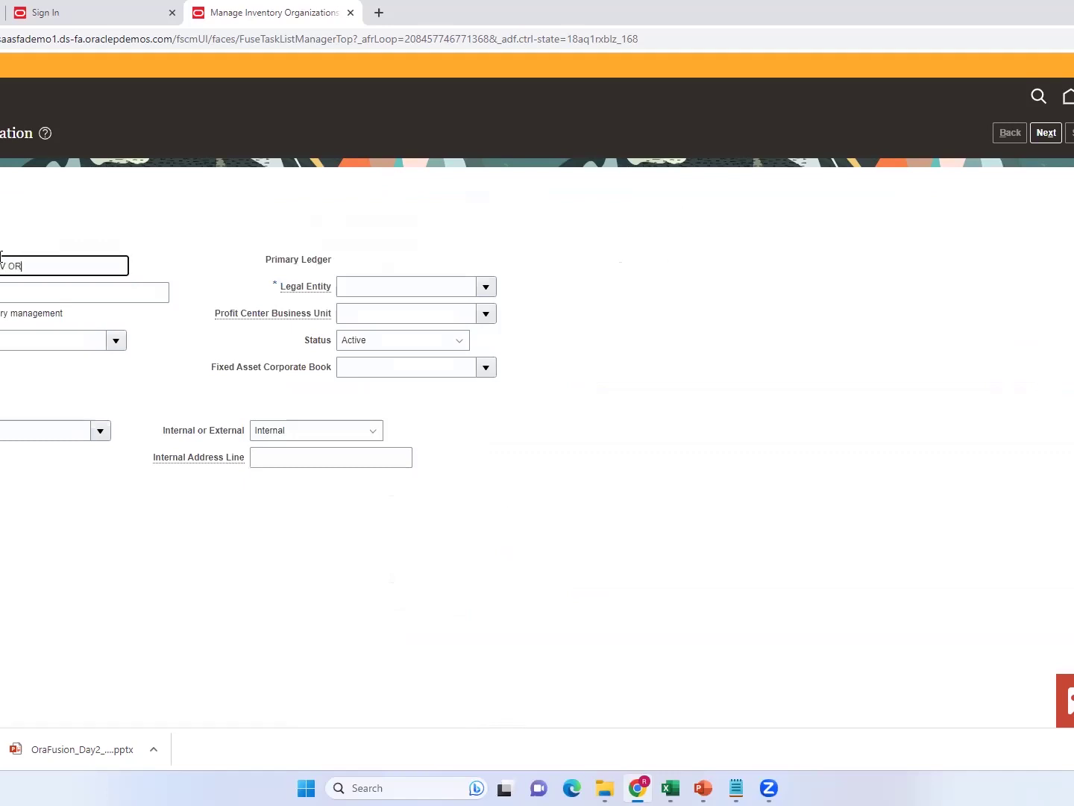
click(19, 296)
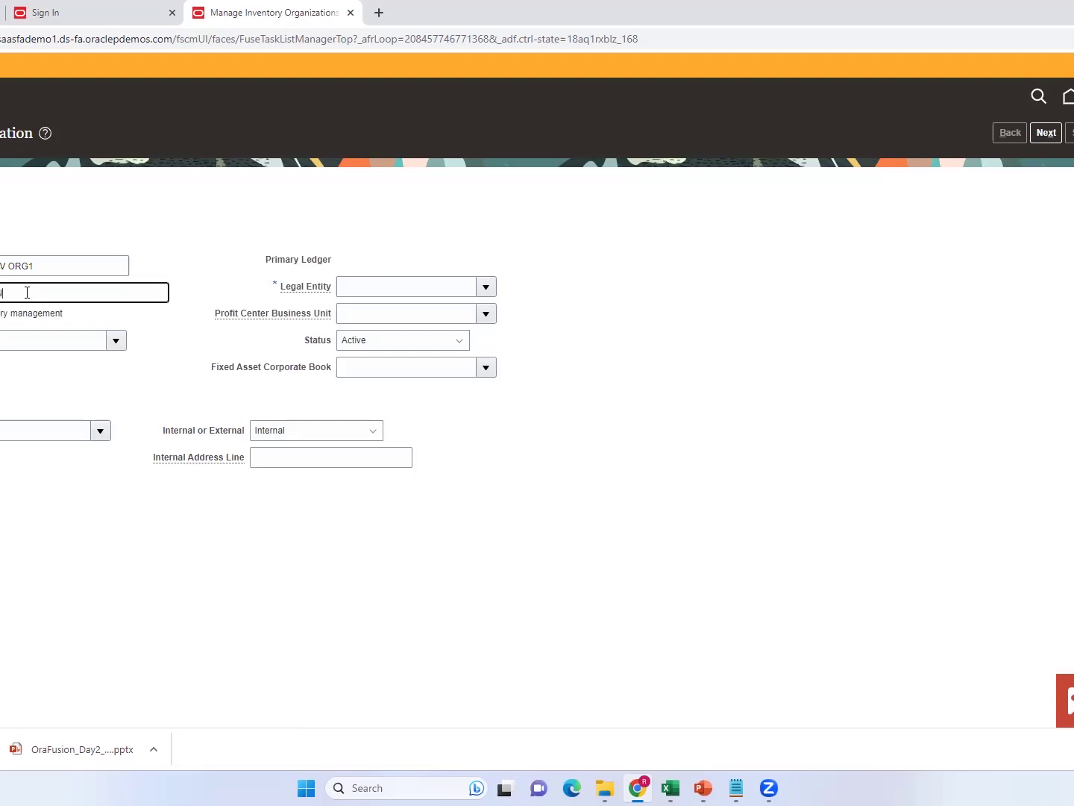
text(IN_ORG)
text(1)
click(66, 314)
drag(61, 317, 9, 318)
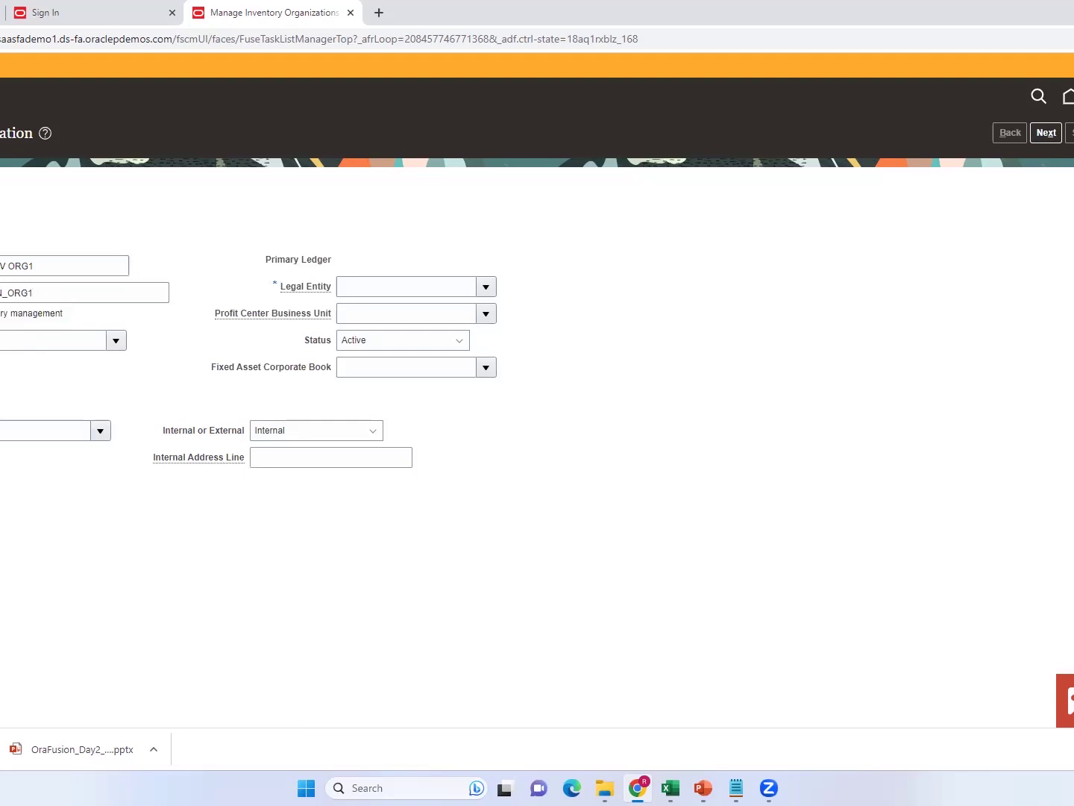
triple_click(2, 315)
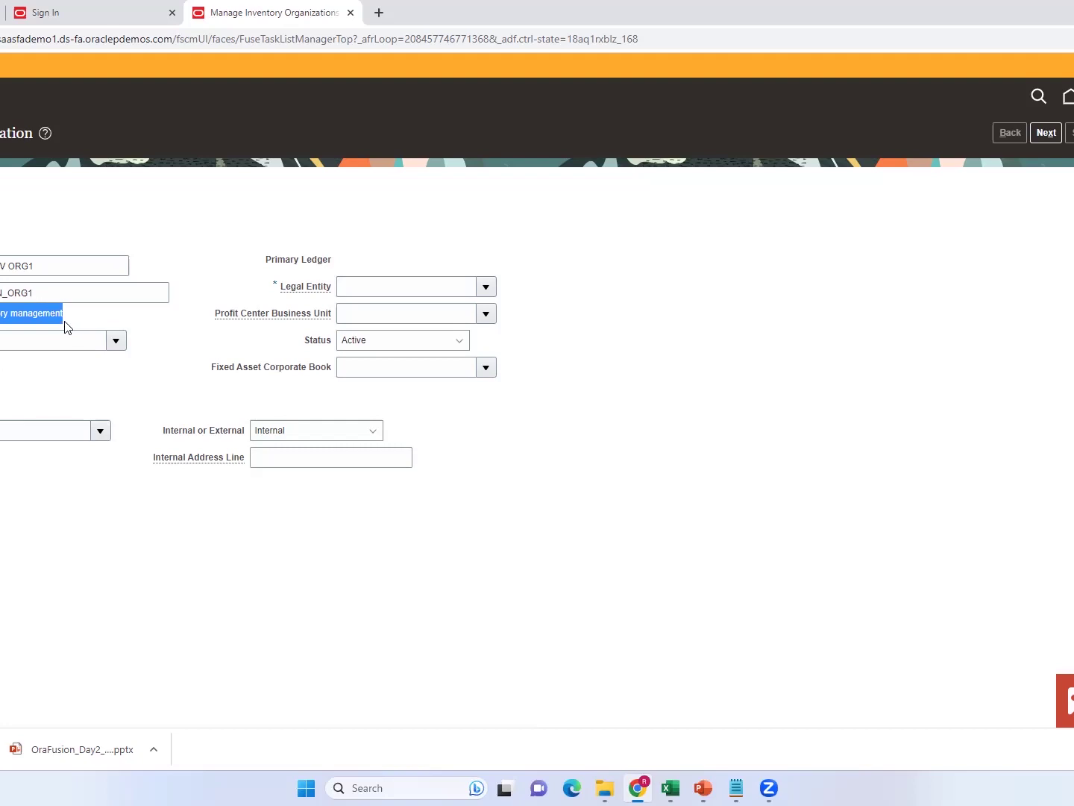
Step: Try to find a management business unit by searching for the name RAL, and cancel the search
click(24, 338)
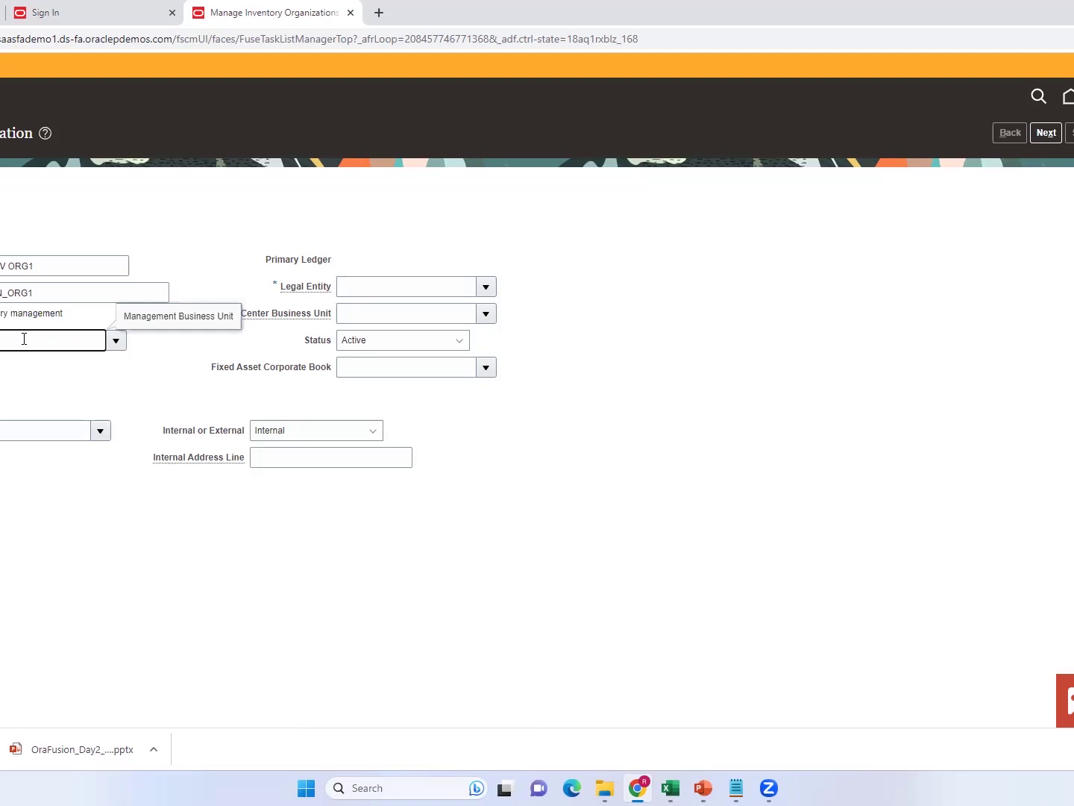
click(118, 341)
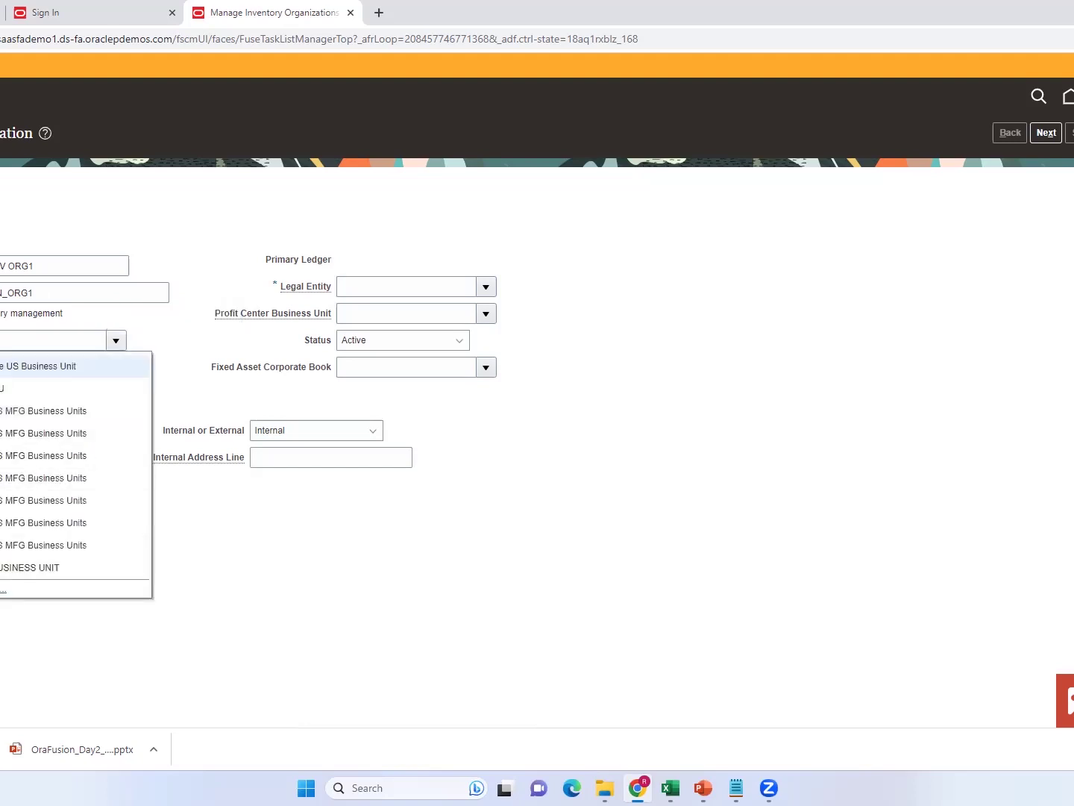
click(2, 590)
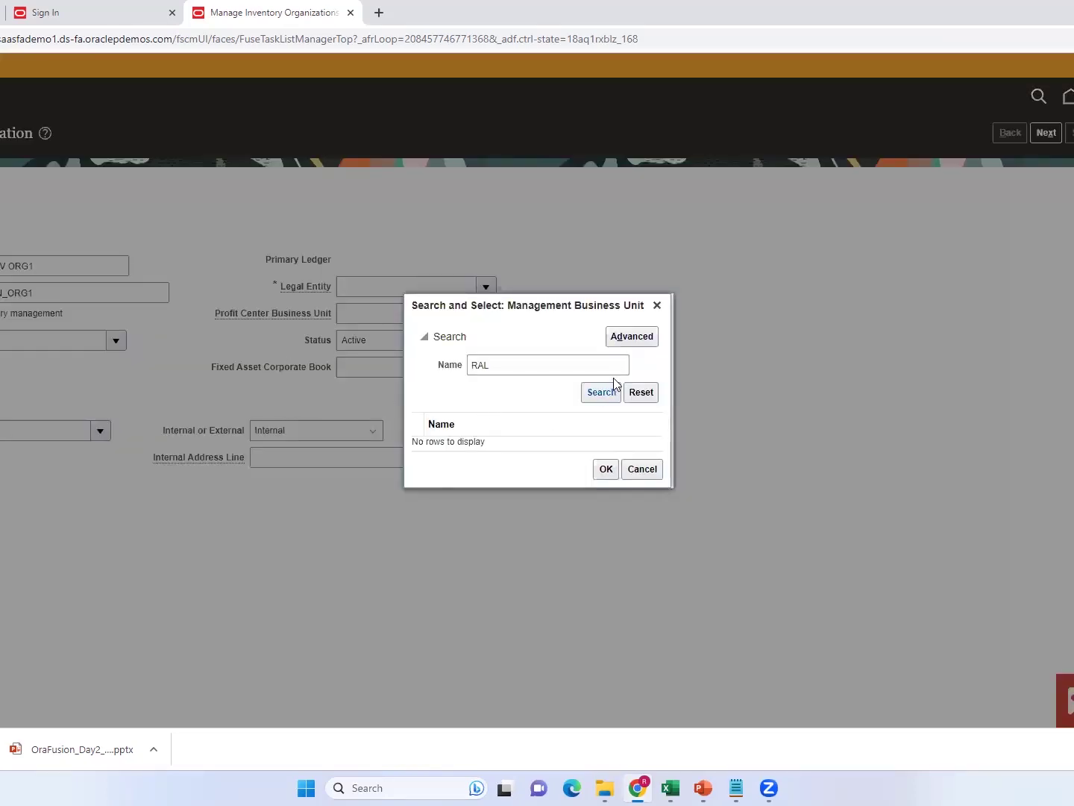
click(602, 393)
click(505, 367)
key(BackSpace)
key(BackSpace)
key(BackSpace)
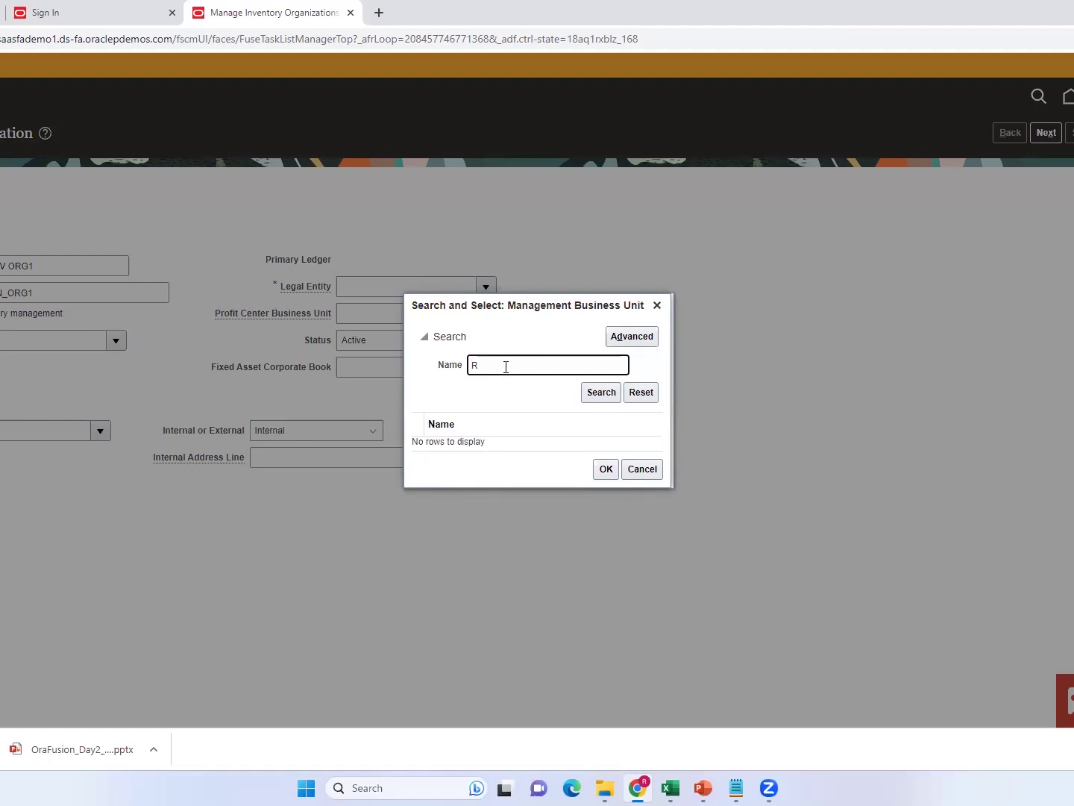
text(RAL)
click(601, 394)
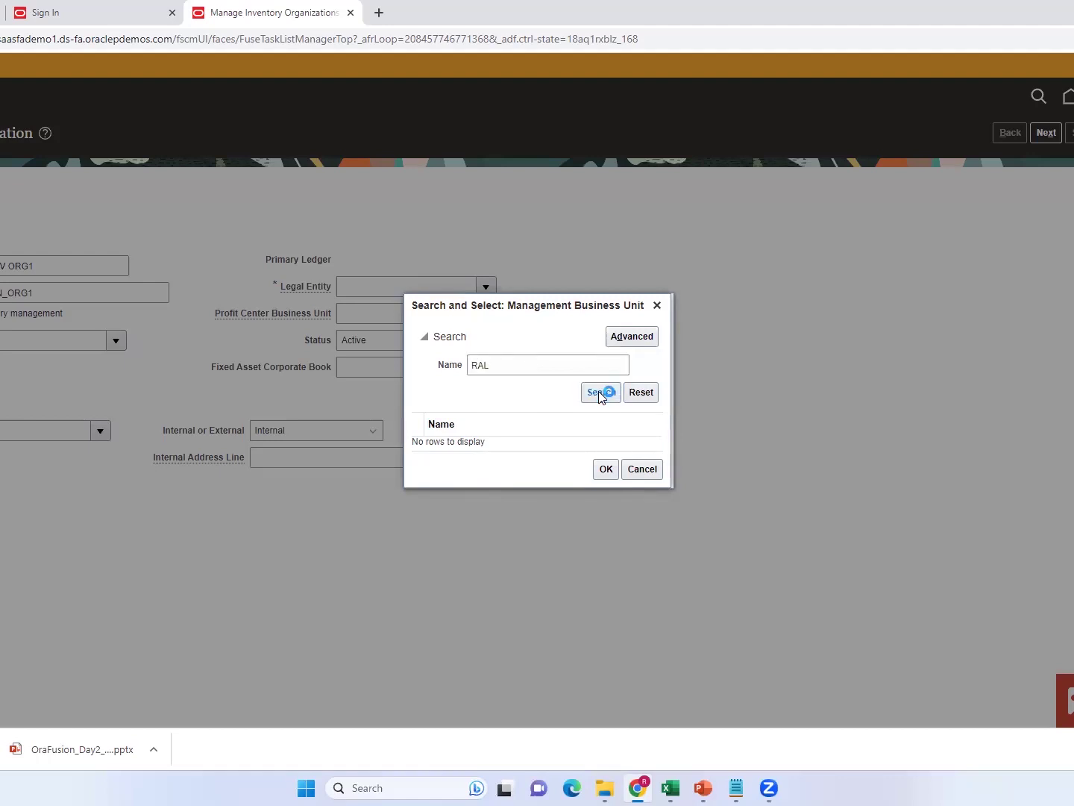
click(601, 394)
click(509, 364)
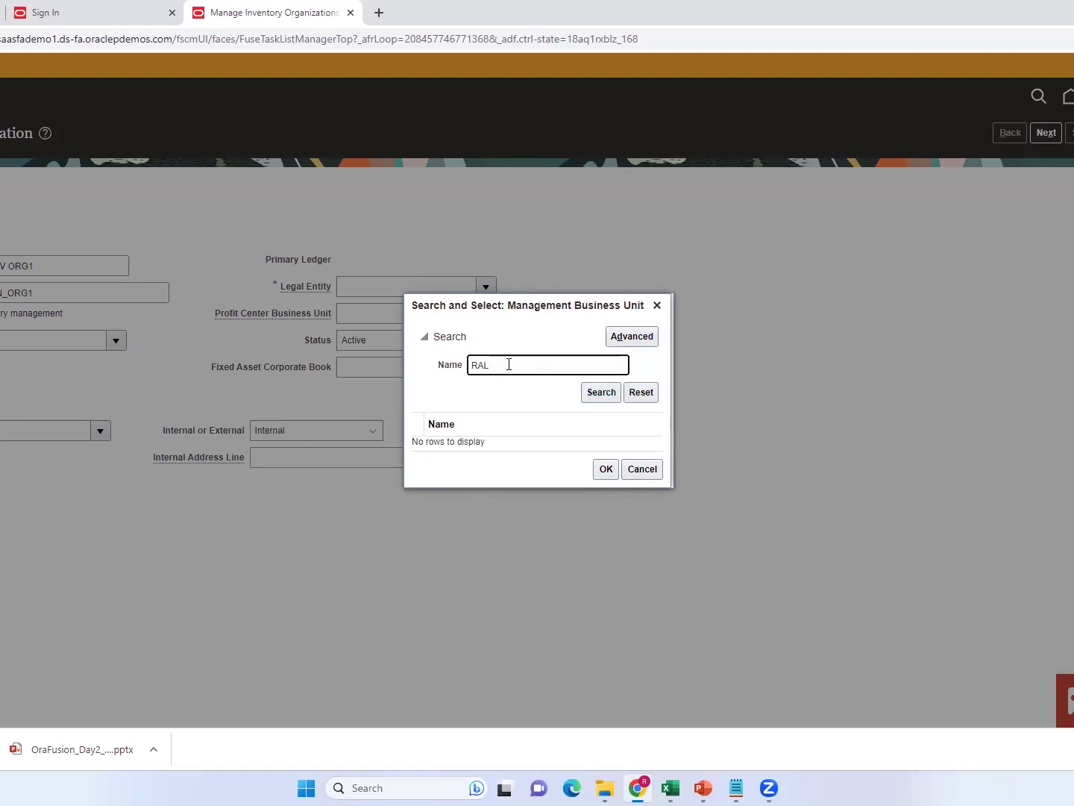
key(BackSpace)
key(BackSpace)
key(BackSpace)
click(642, 468)
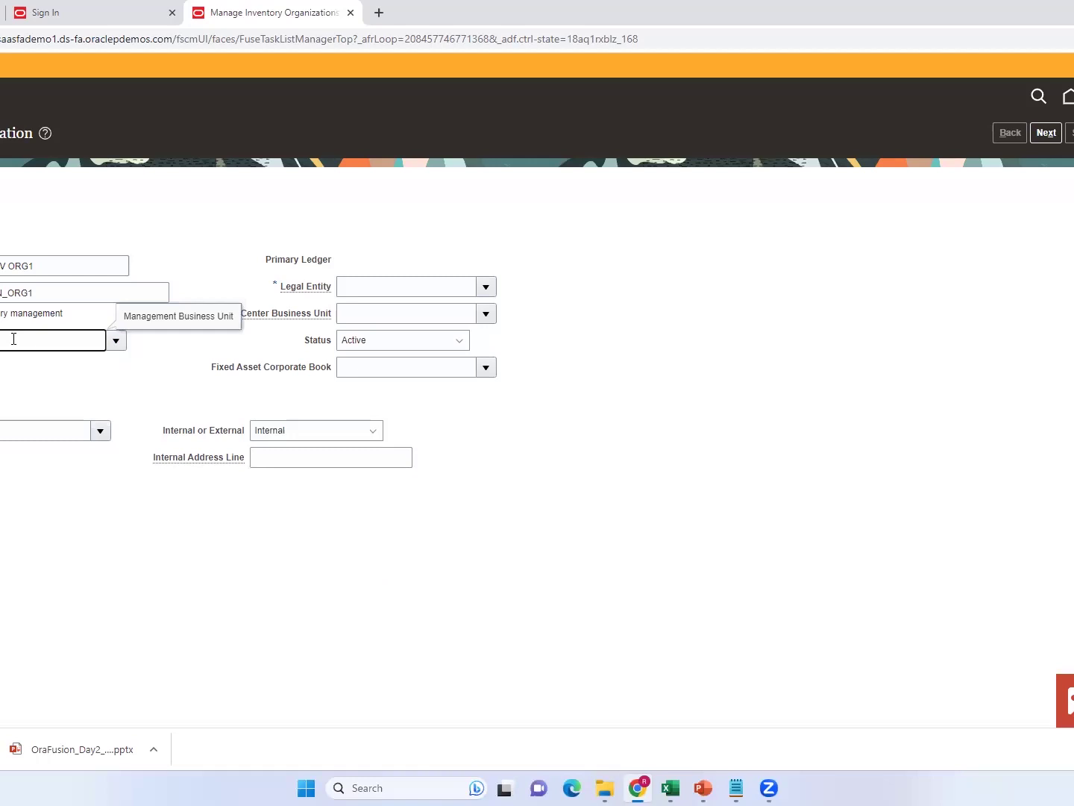
Step: Set the management business unit to the first MFG Business Units entry offered
click(116, 341)
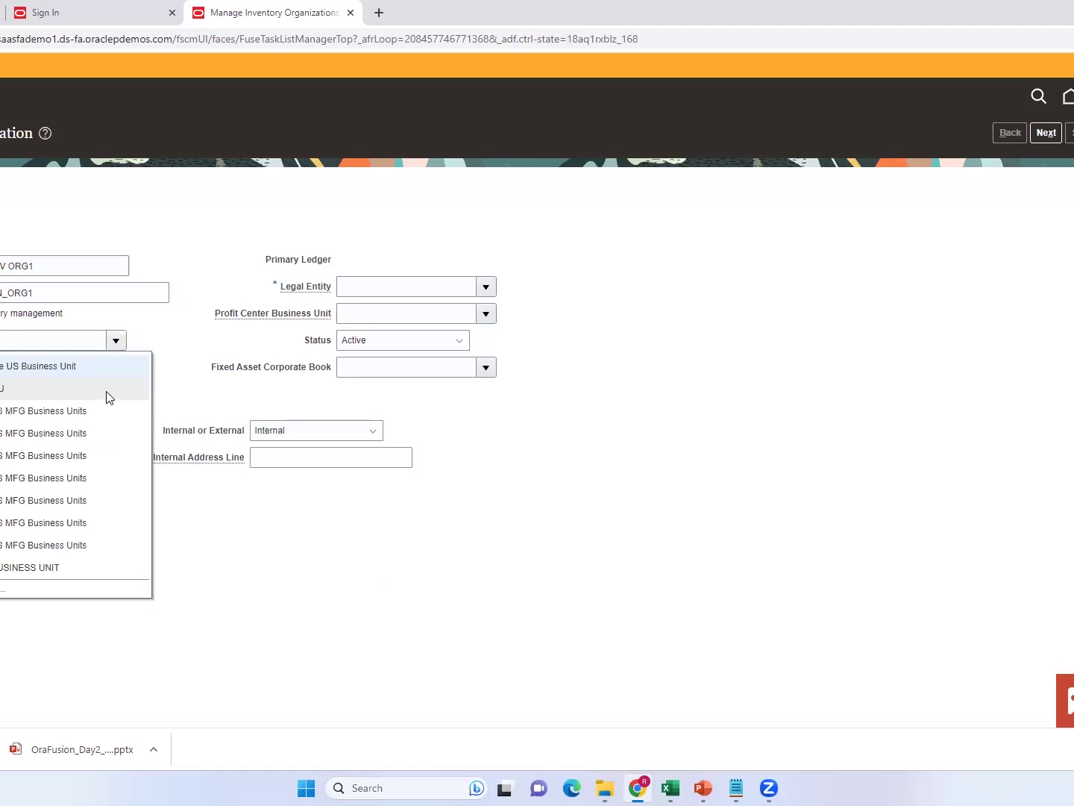
click(26, 411)
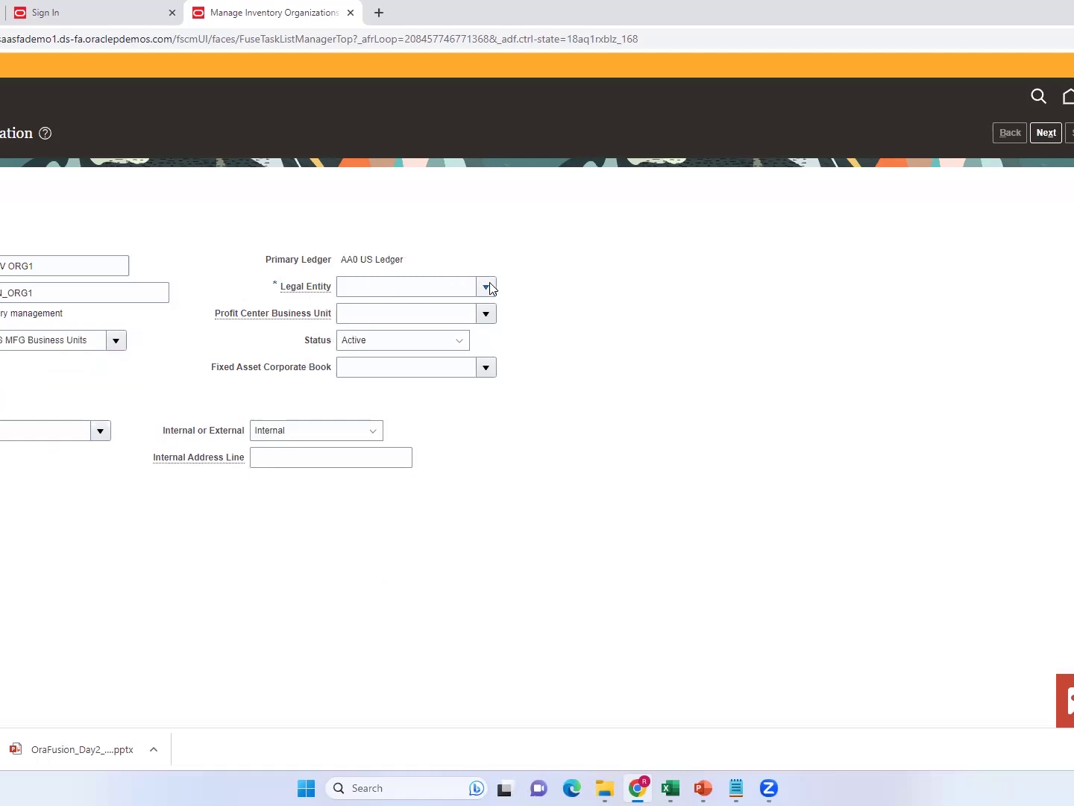
Step: Try to find a legal entity for the inventory organization by searching for RAL, and cancel the search
click(418, 284)
text(R)
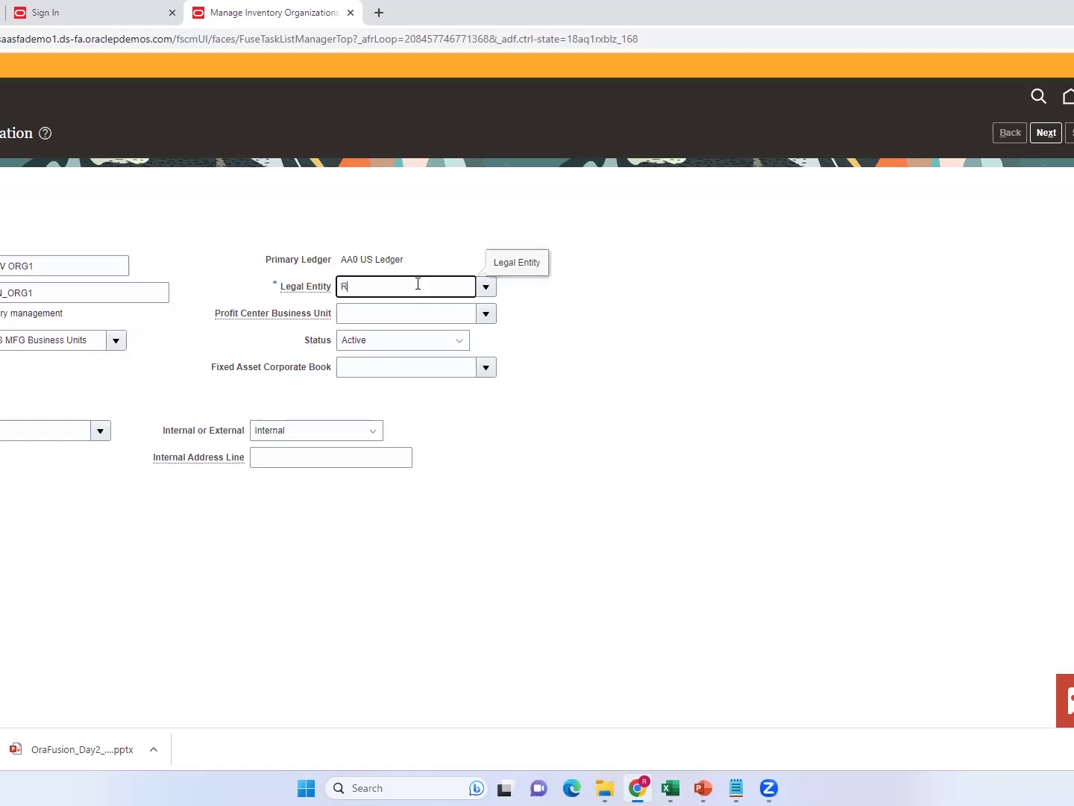
text(AL)
click(489, 288)
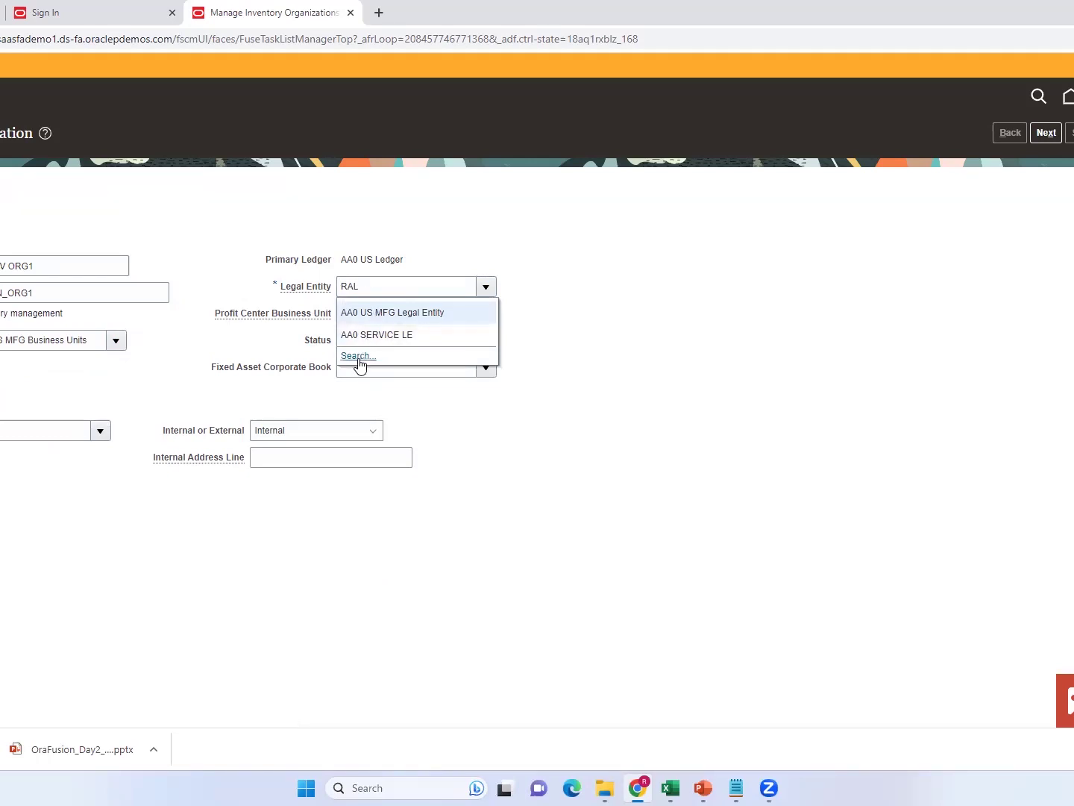
click(358, 357)
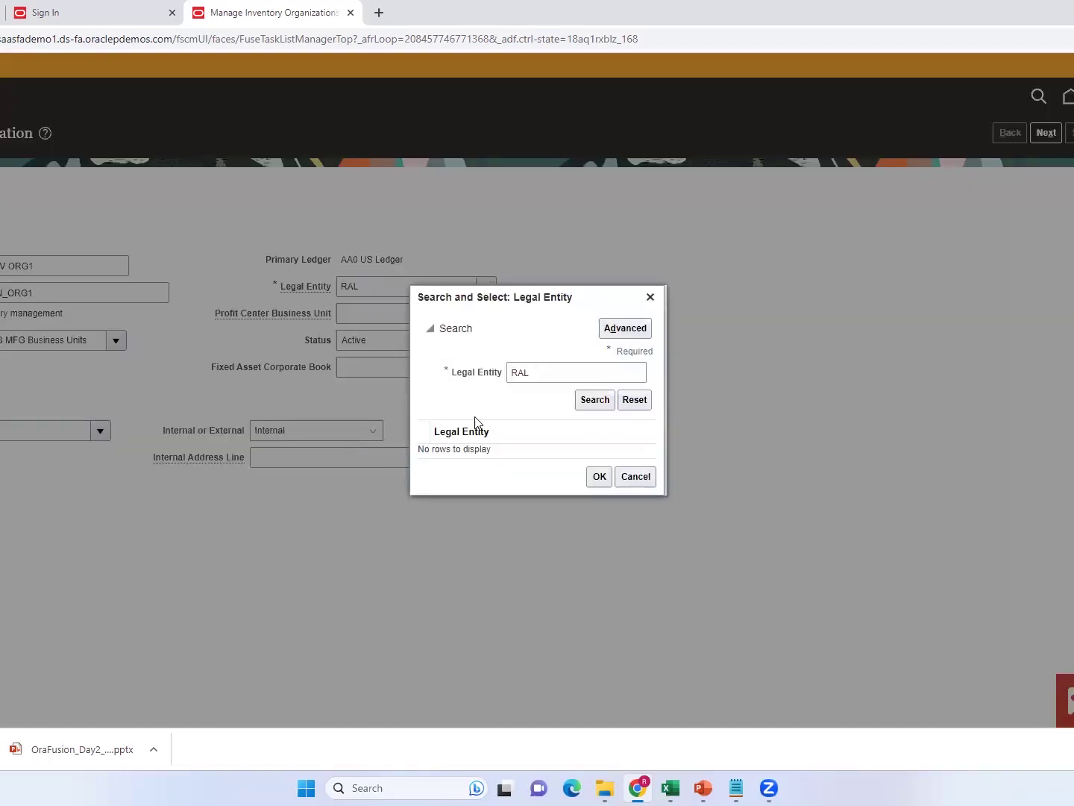
click(646, 480)
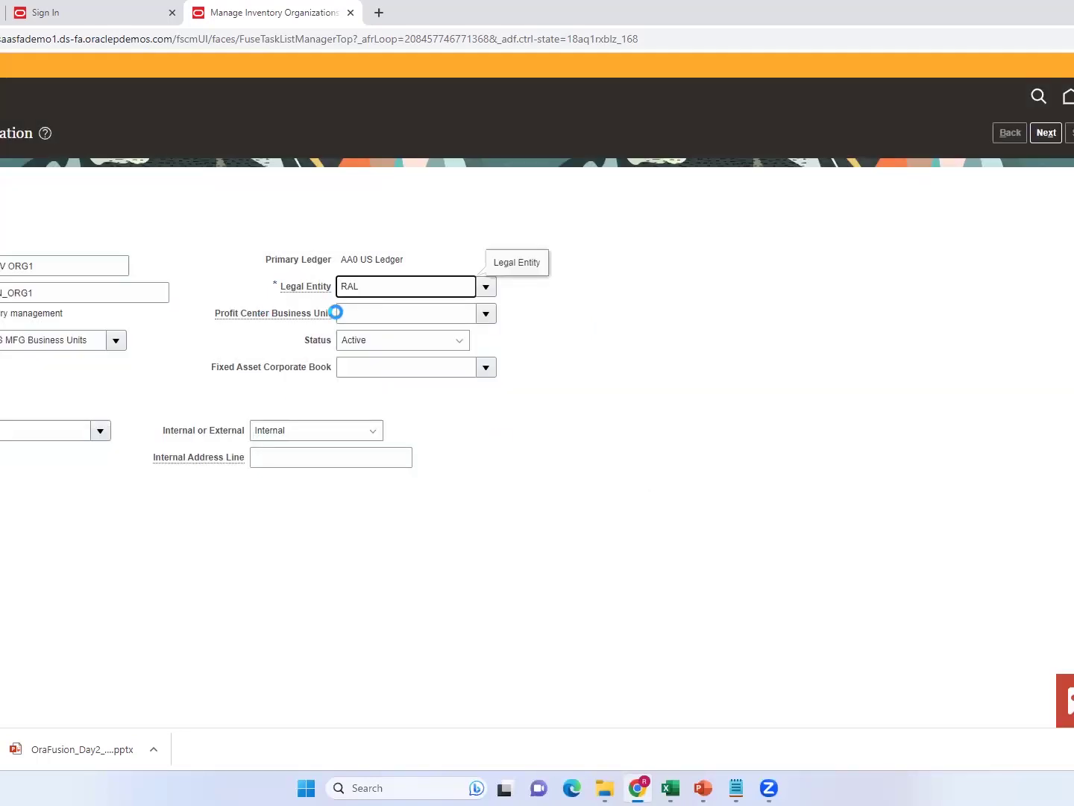
Step: Replace the RAL entry with AA0 US MFG Legal Entity as legal entity, and continue to the organization parameters
click(487, 286)
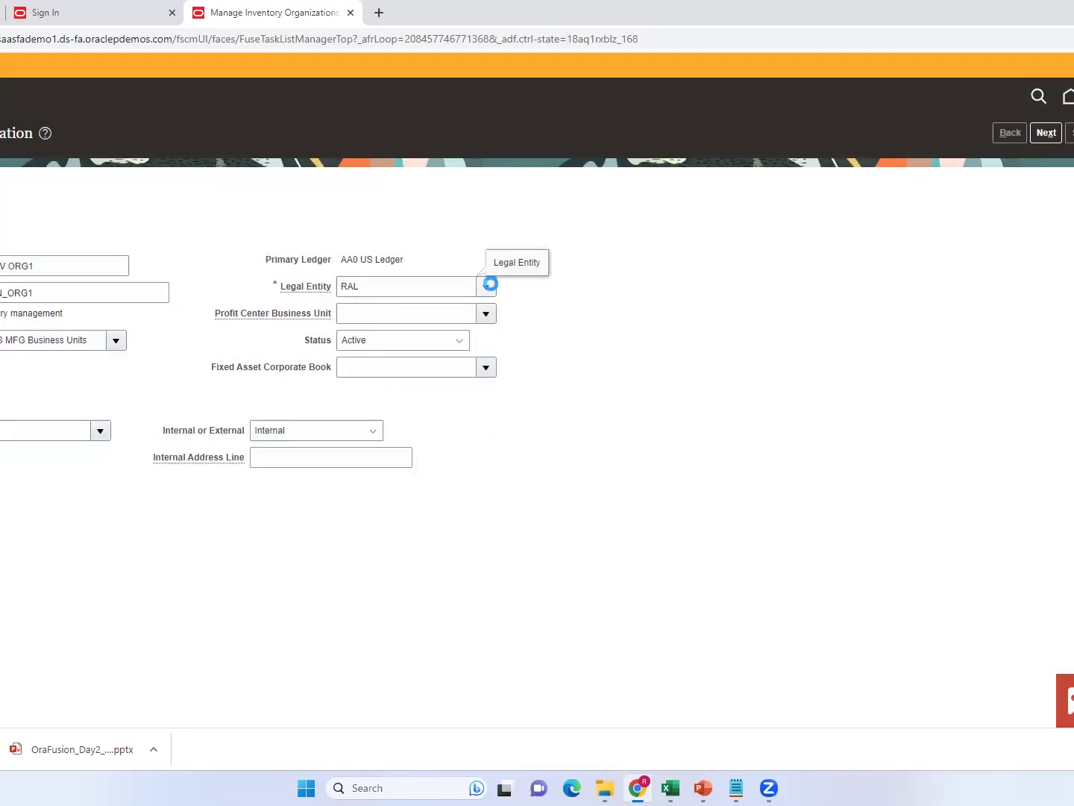
click(370, 283)
key(BackSpace)
key(BackSpace)
key(BackSpace)
click(489, 286)
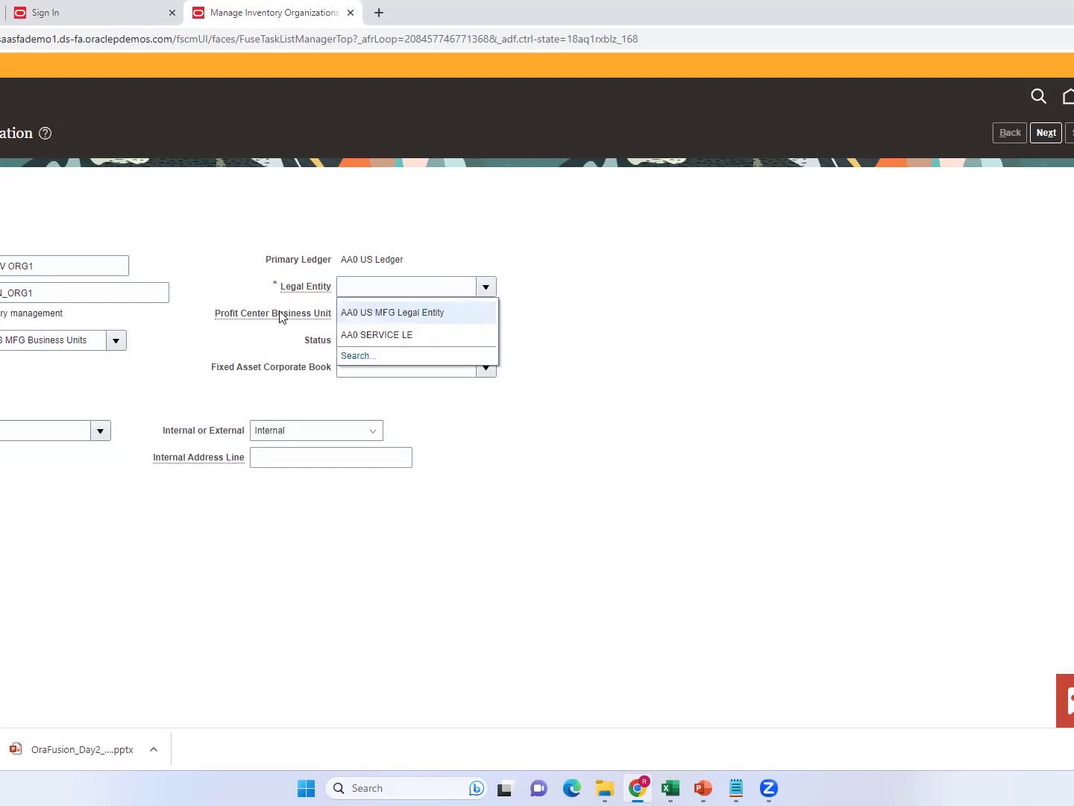
click(371, 312)
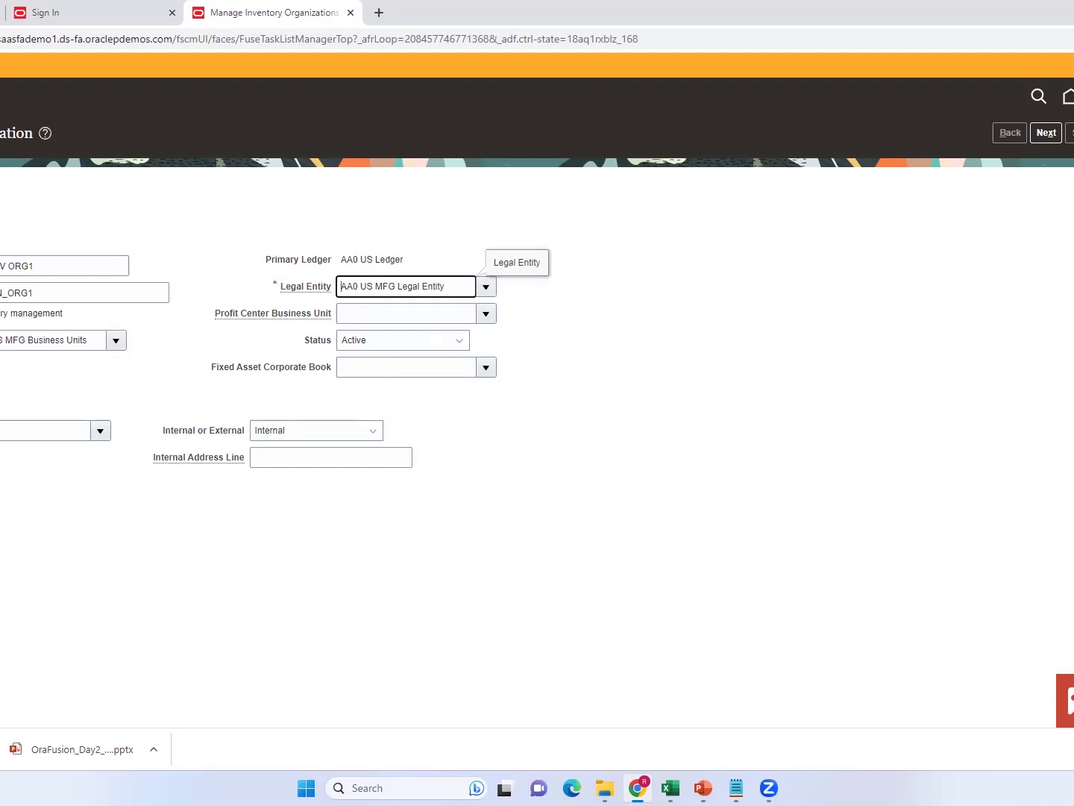
click(1047, 132)
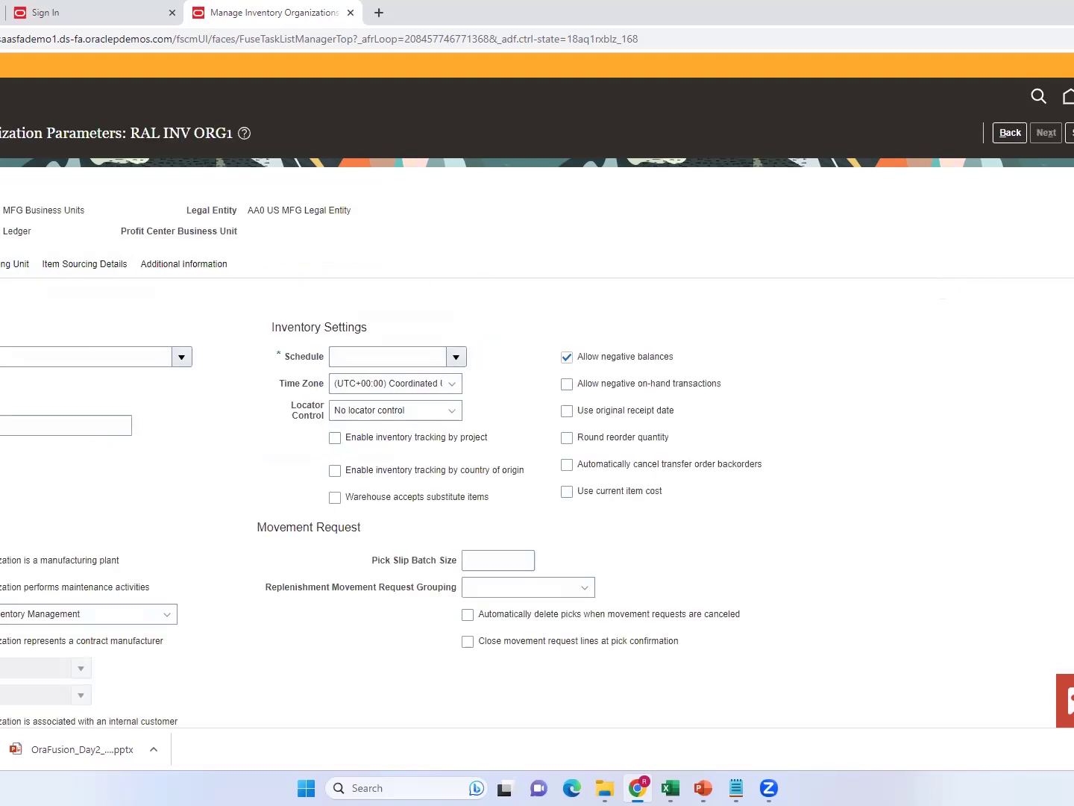
Step: Choose the fifth listed organization for item definition, set the schedule to CA 7.5 Hourly Work Schedule, and try to save
scroll(537, 395, down, 2)
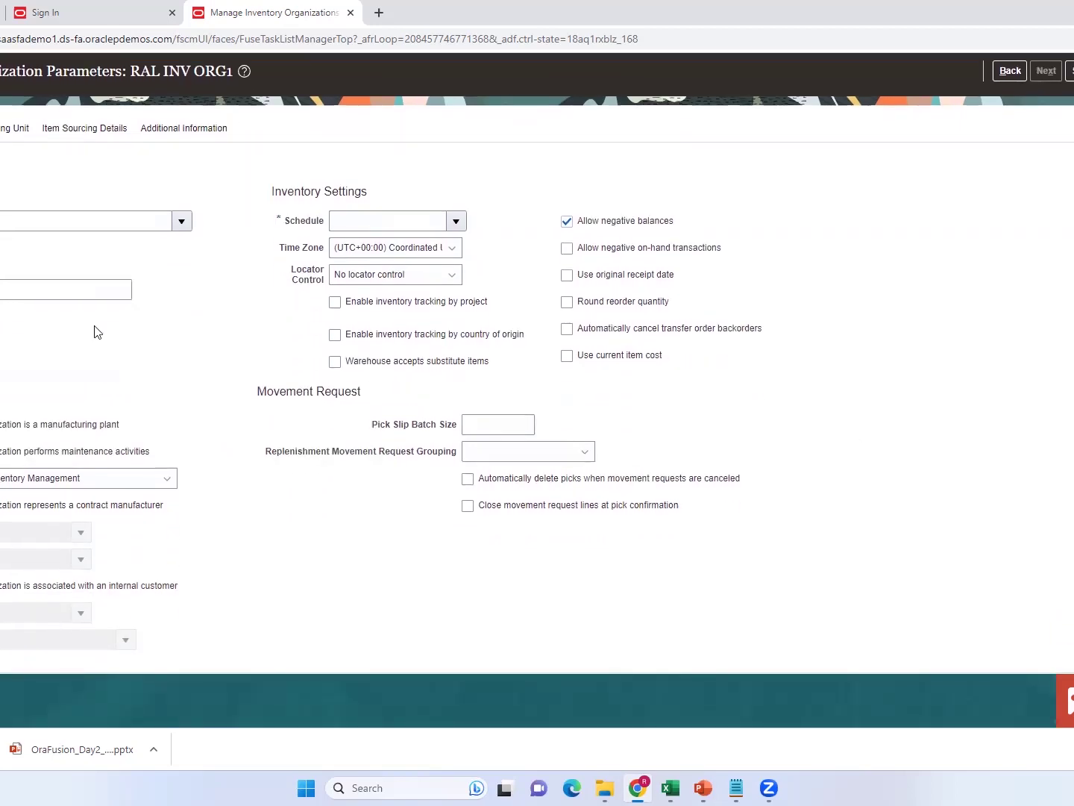
click(182, 220)
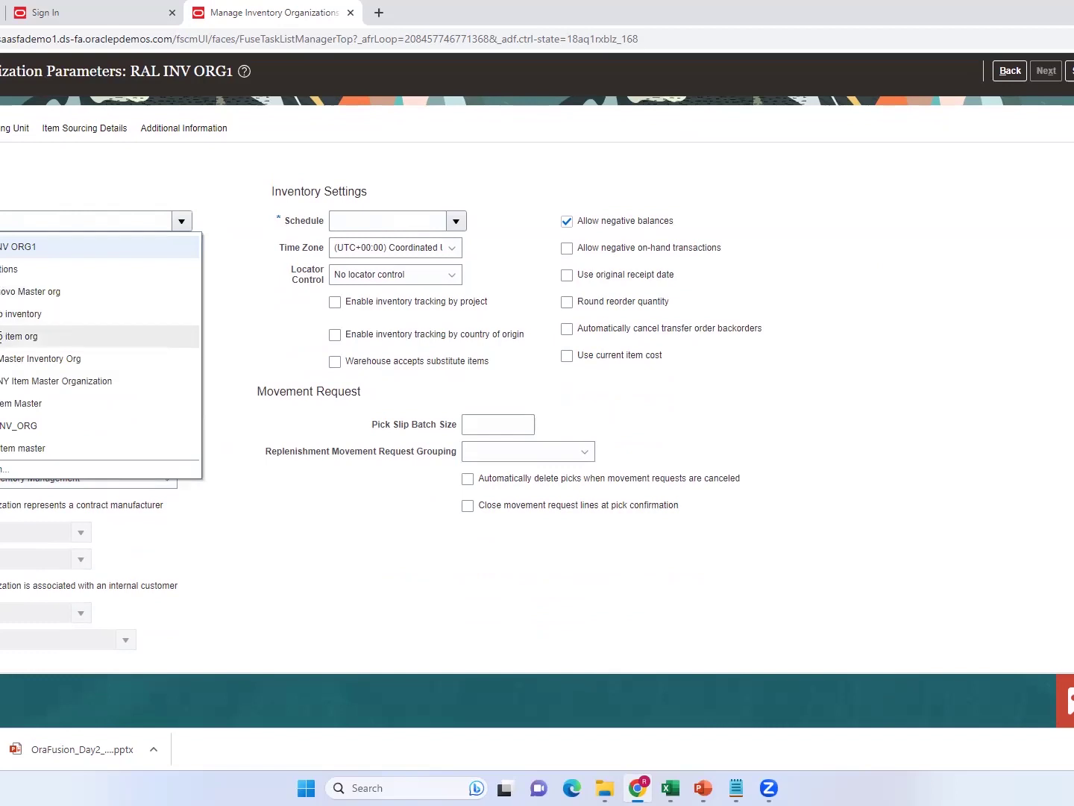
click(3, 335)
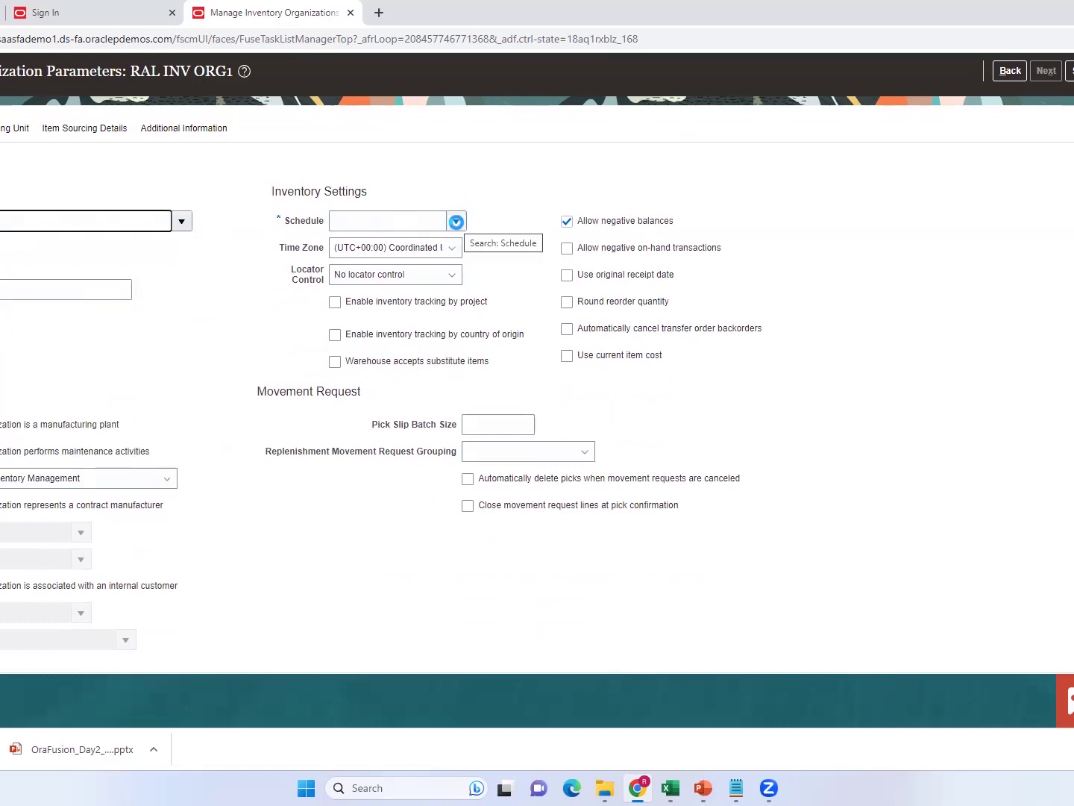
click(456, 222)
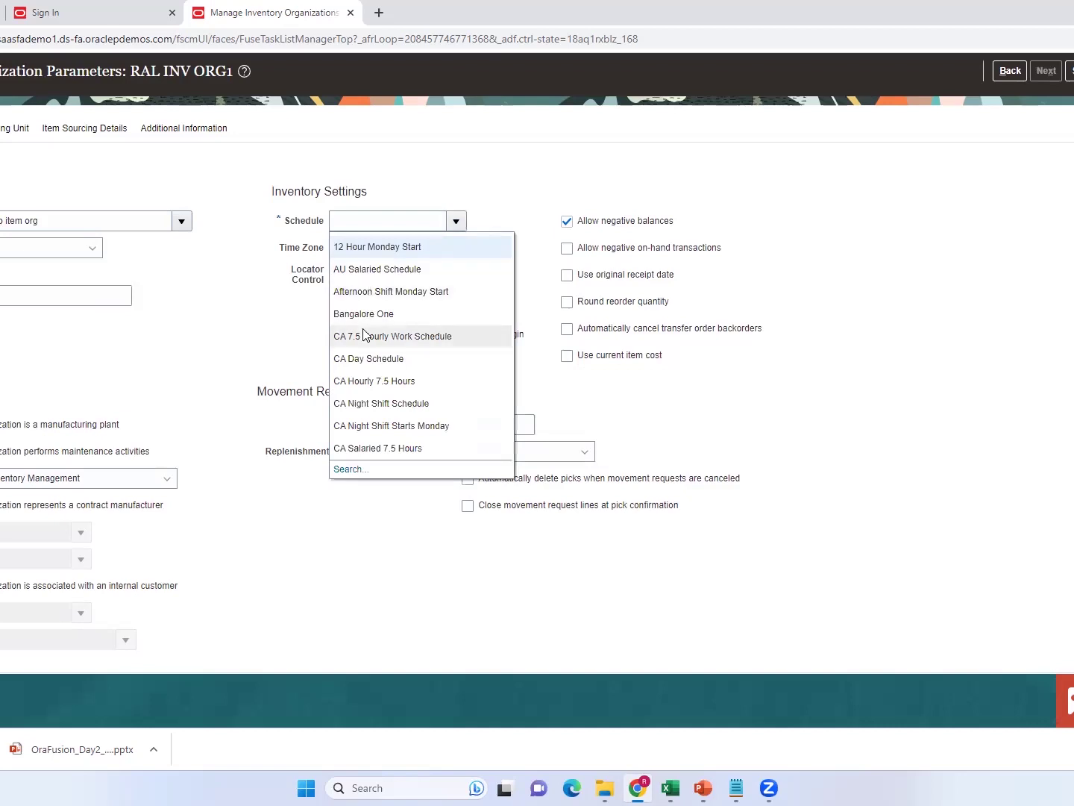
click(365, 336)
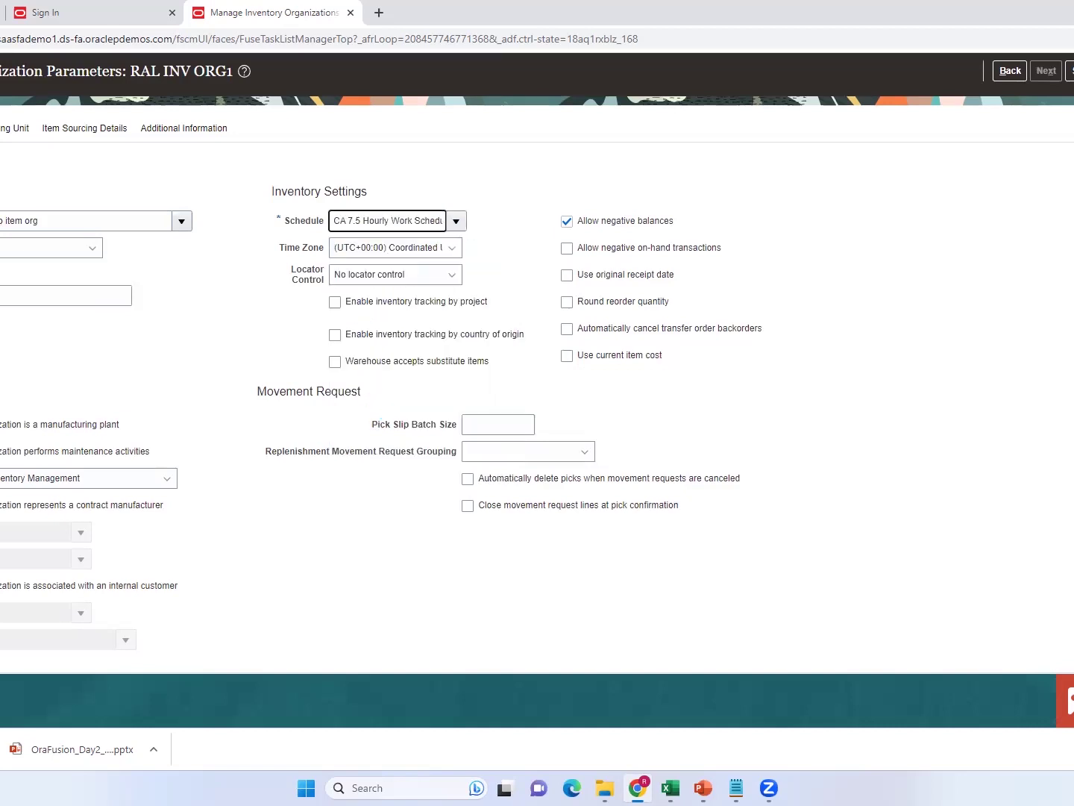
scroll(537, 403, up, 2)
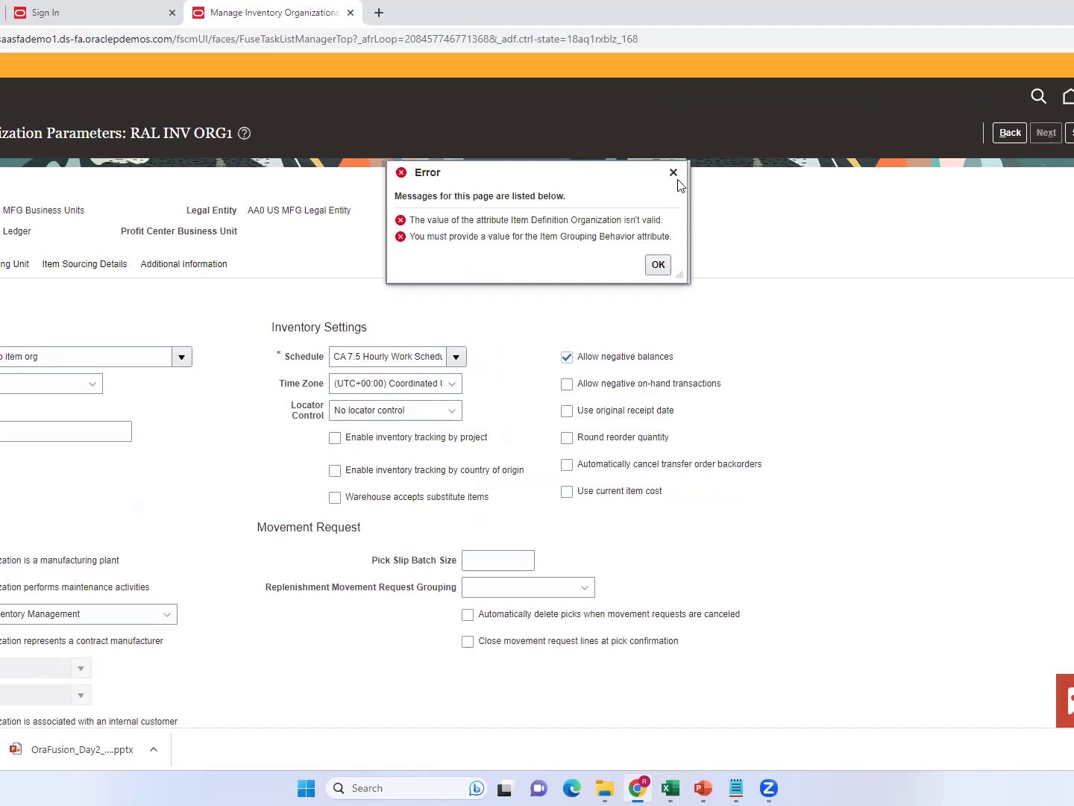
click(658, 265)
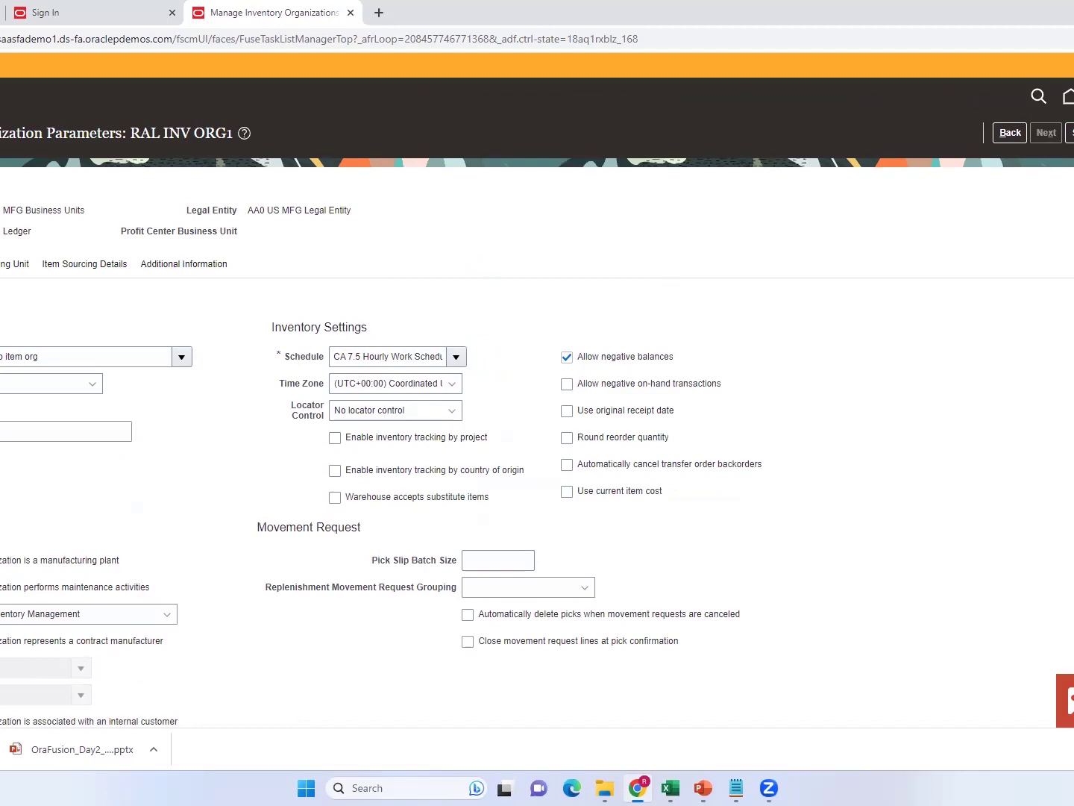
Step: Examine the lot, serial number and packing unit parameters of RAL INV ORG1
scroll(537, 448, down, 3)
scroll(537, 448, up, 3)
click(15, 263)
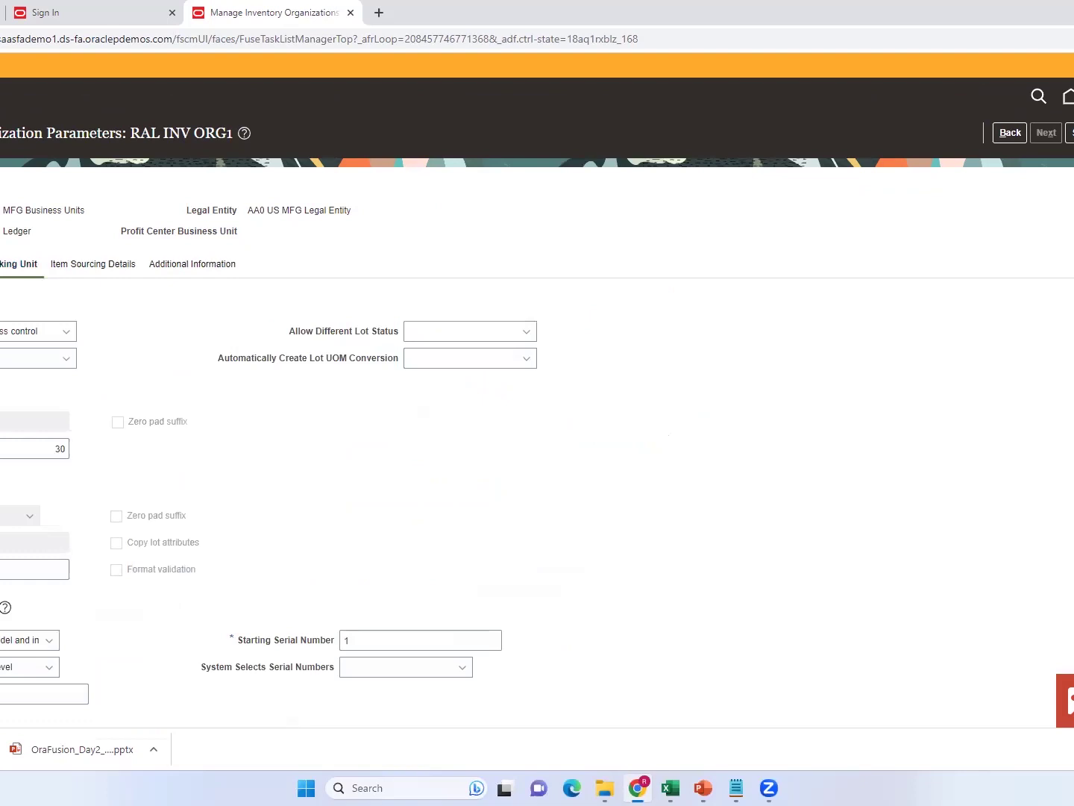
scroll(537, 392, down, 3)
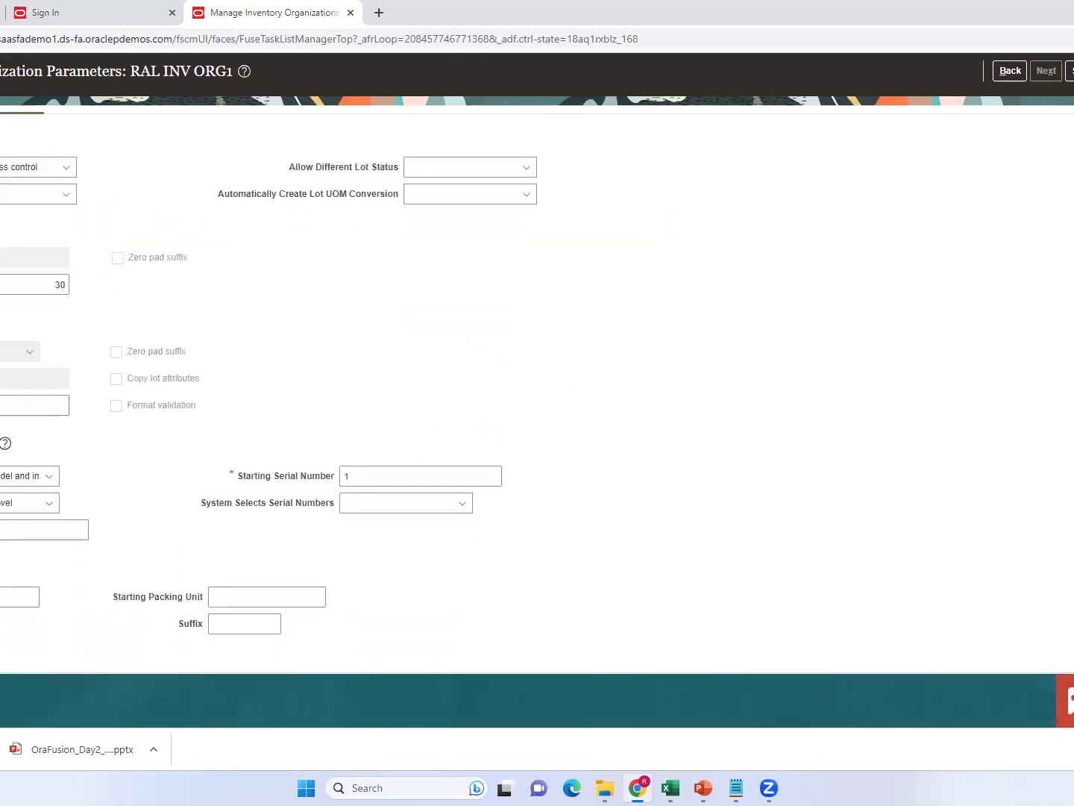
scroll(537, 392, up, 2)
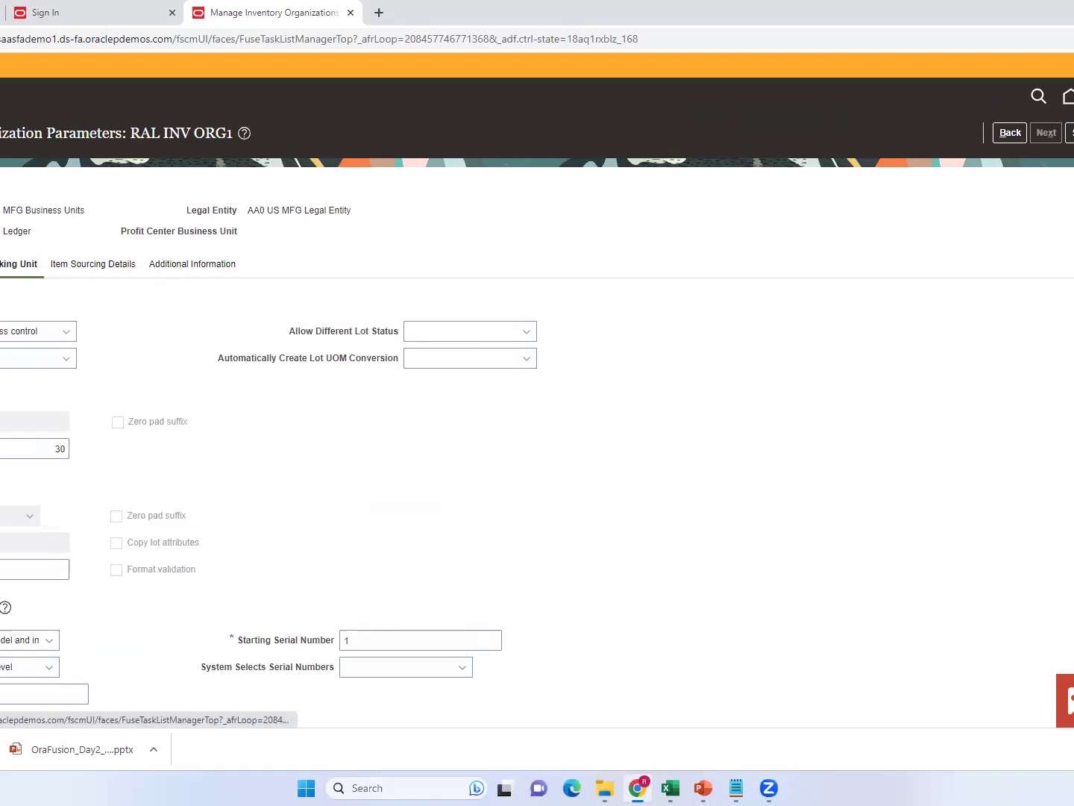
click(92, 264)
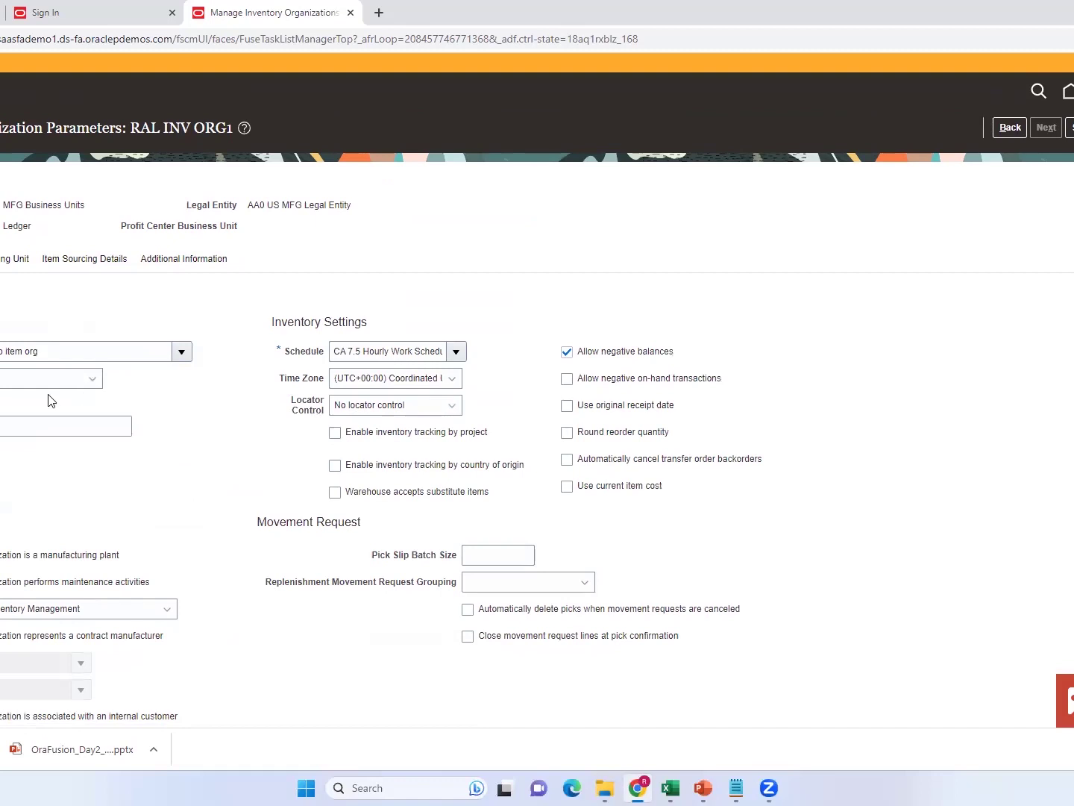
Step: Choose the first listed organization option below the item organization for RAL INV ORG1, save the parameters and return to the inventory organizations search
click(64, 379)
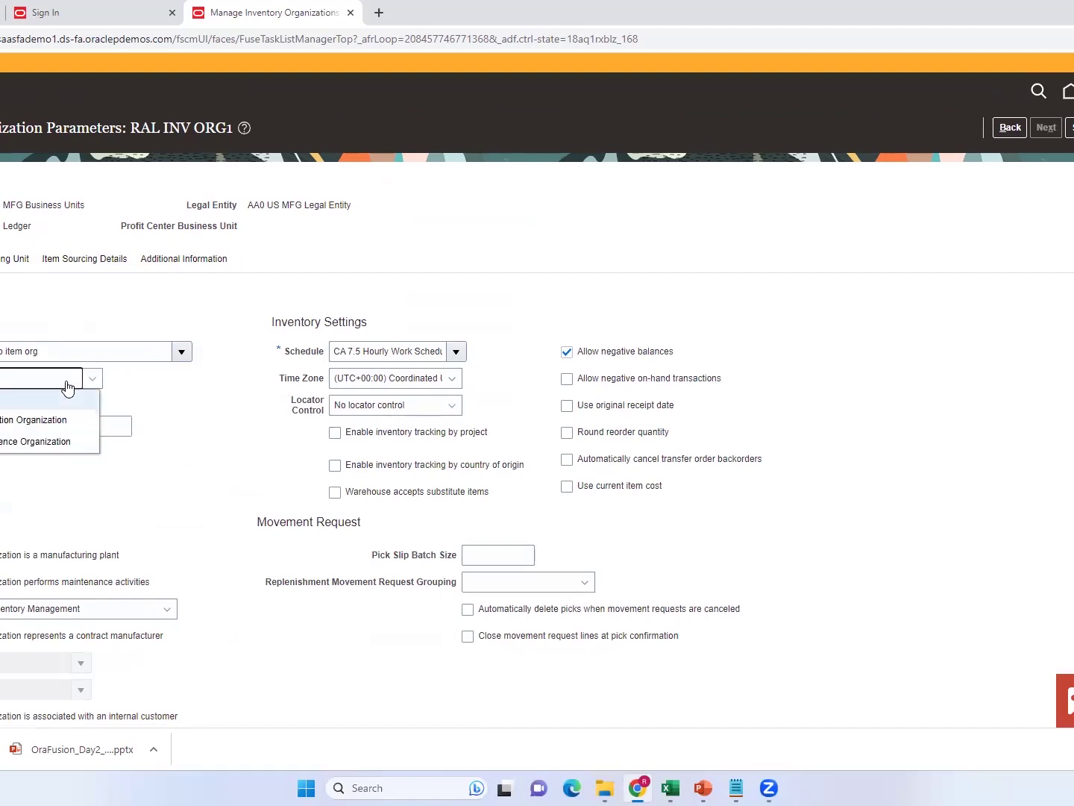
click(33, 420)
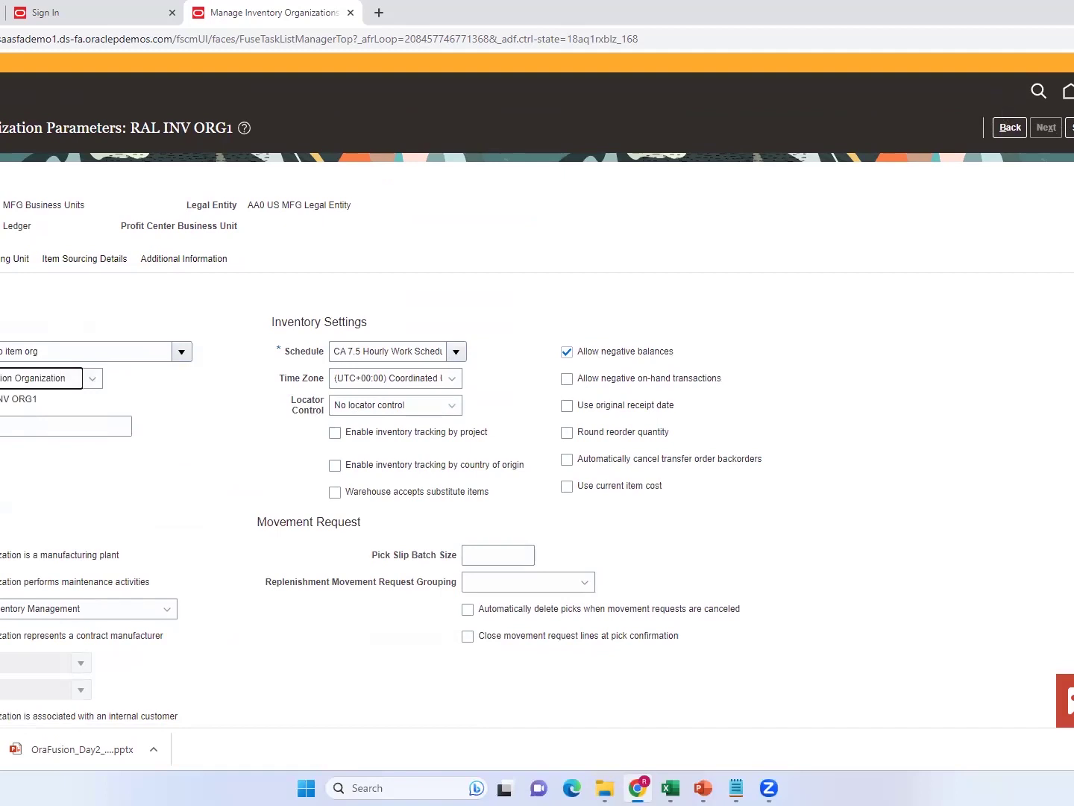
click(1070, 127)
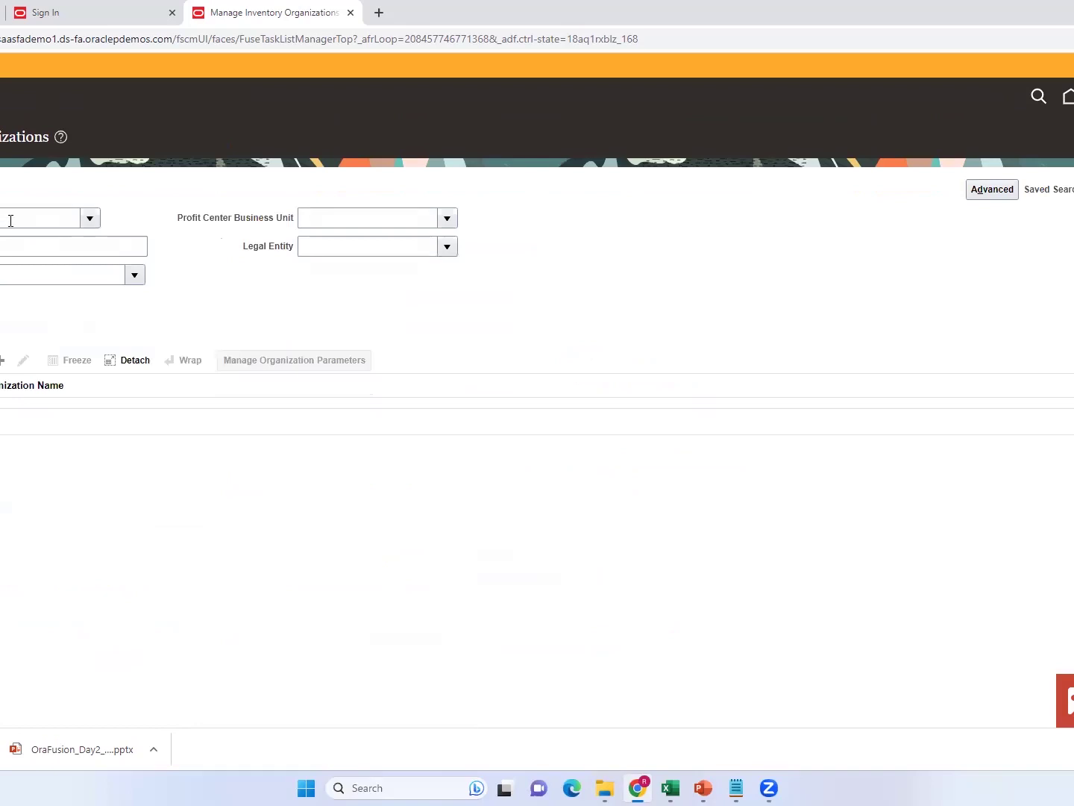
Step: Try to find the inventory organization by searching for RAL in the first search criterion, and clear the entry
click(10, 221)
text(AL)
click(1072, 321)
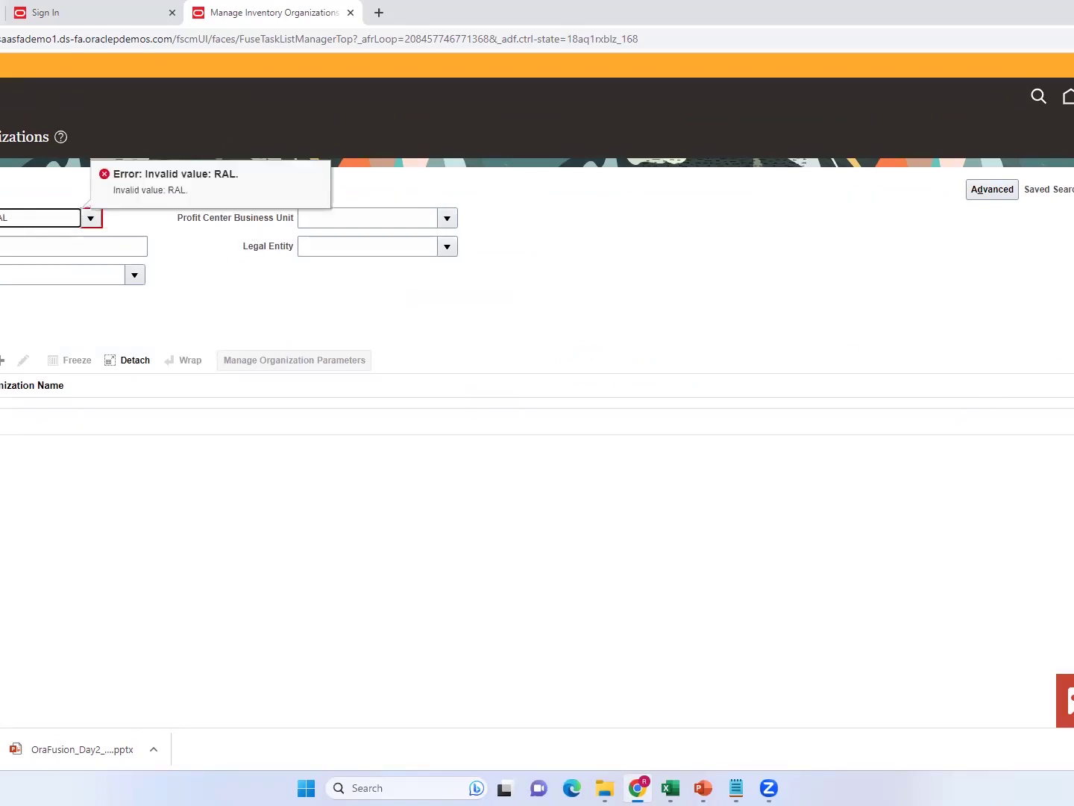
click(12, 219)
key(BackSpace)
key(BackSpace)
key(BackSpace)
Step: Search the inventory organizations for RAL using the plain text criterion below the cleared one
click(2, 246)
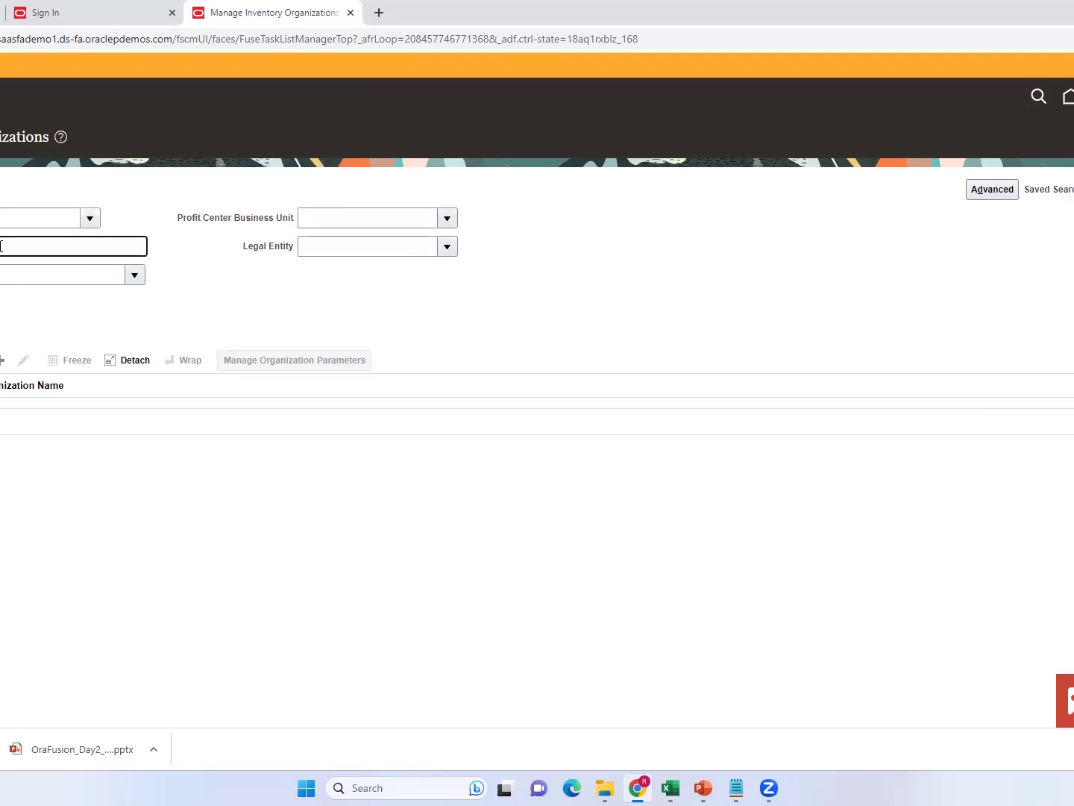
text(L)
key(Tab)
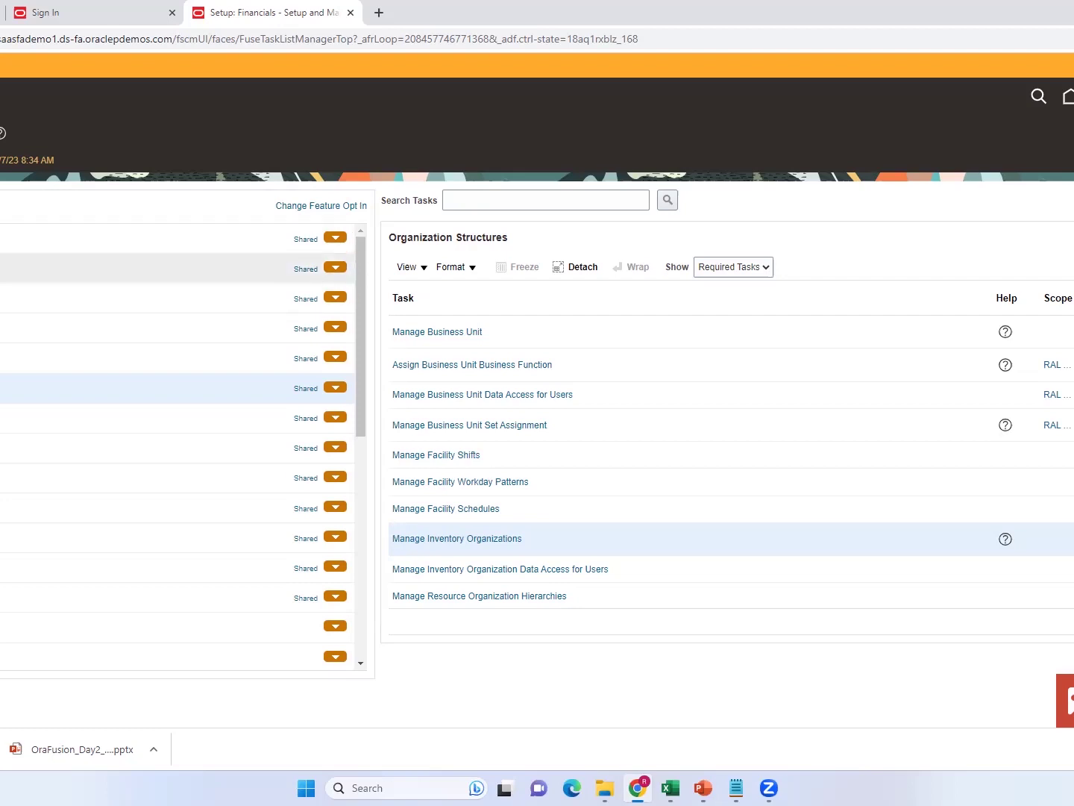
Step: Review the required setup tasks for Legal Structures, and go back to those for Organization Structures
click(149, 298)
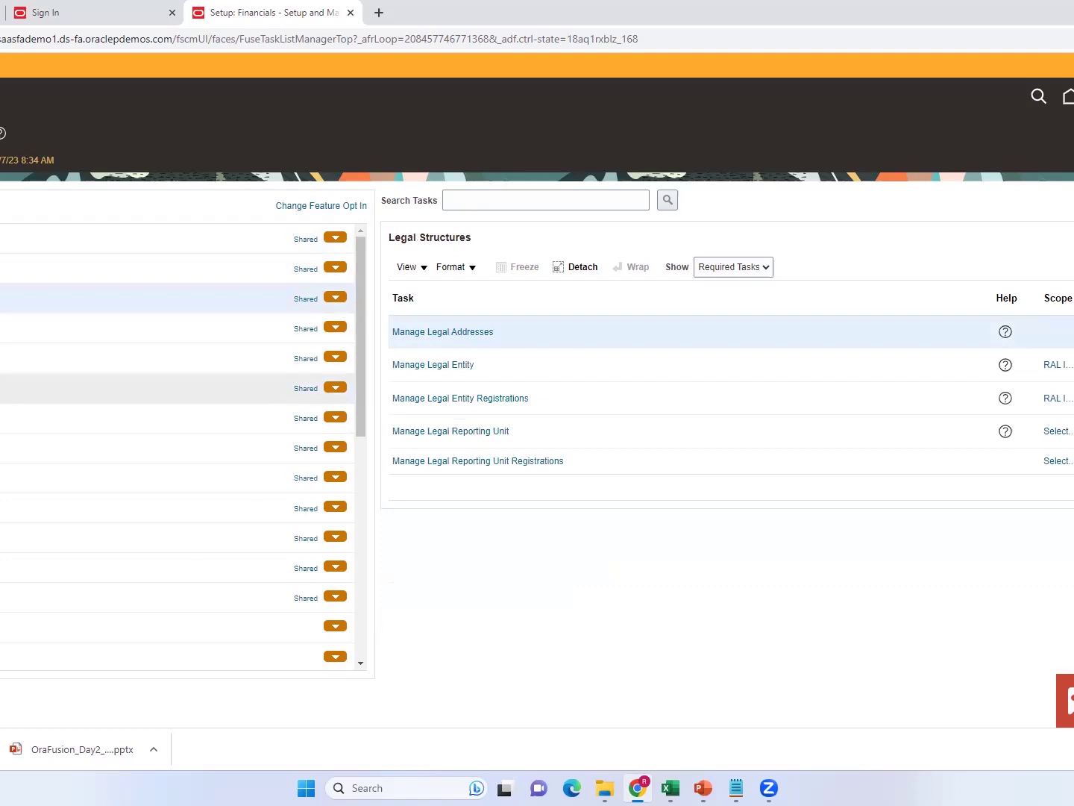
click(149, 387)
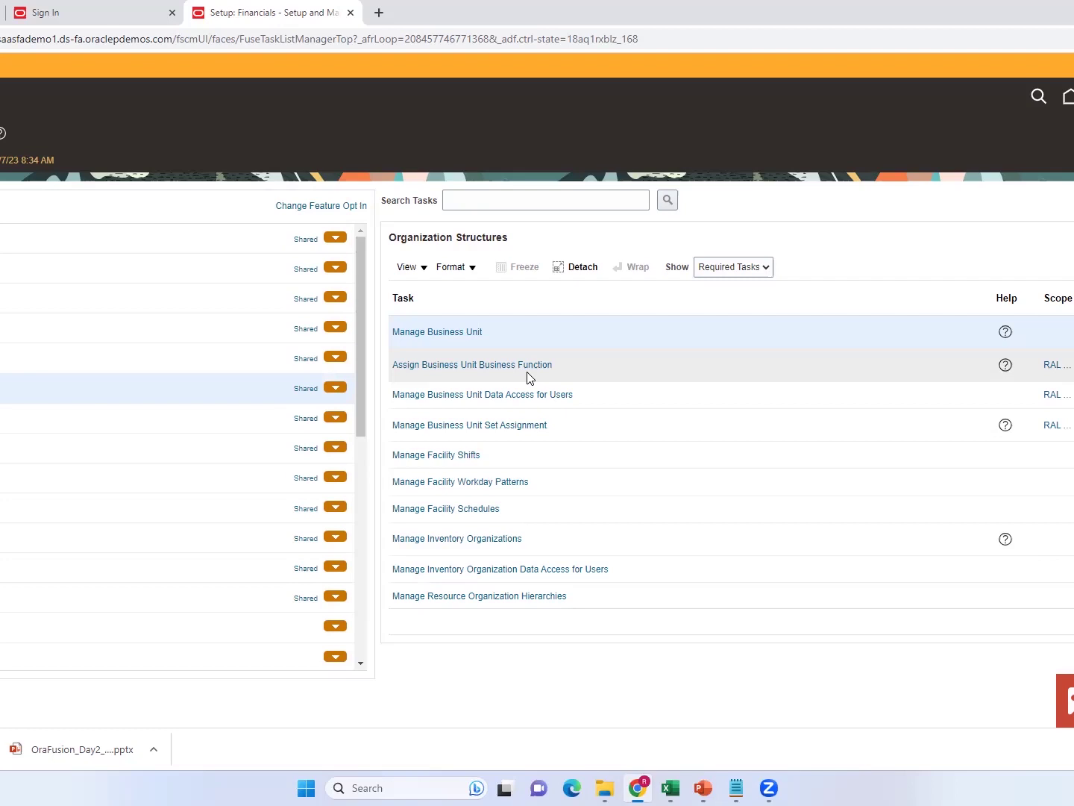
Step: Switch to the Oracle Financial Cloud Enterprise Structre presentation in PowerPoint and show the Overview of Enterprise Structure slide
mouse_move(703, 788)
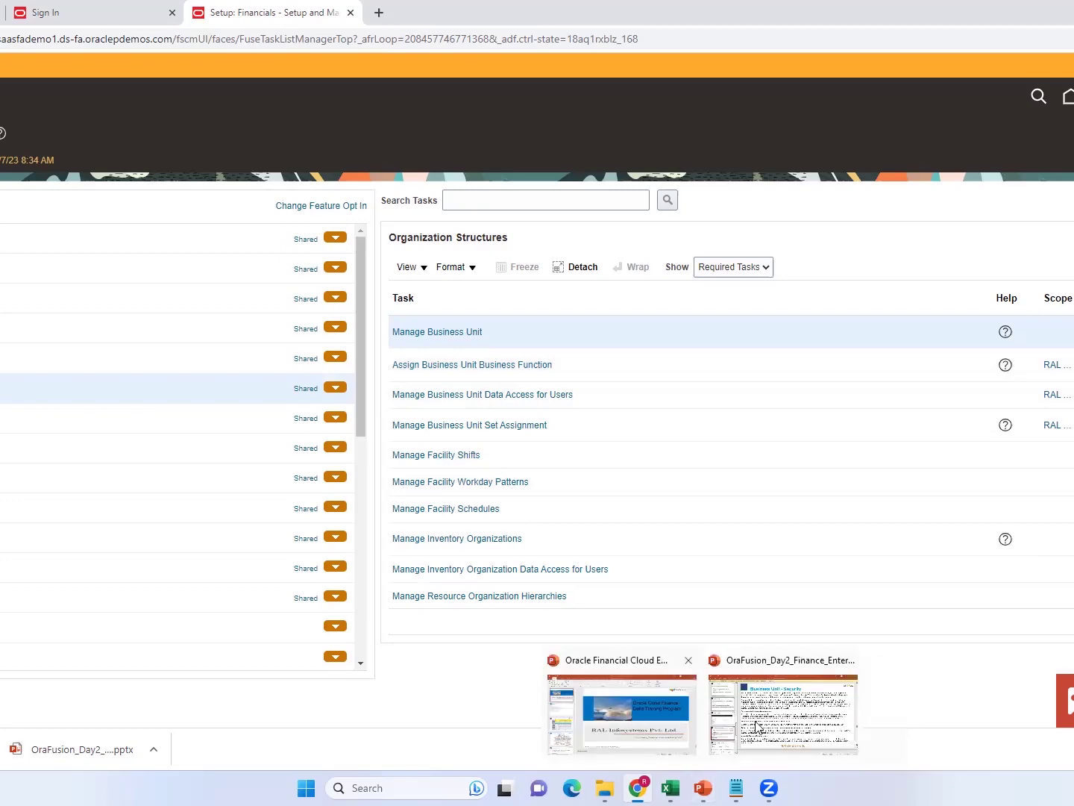
click(578, 694)
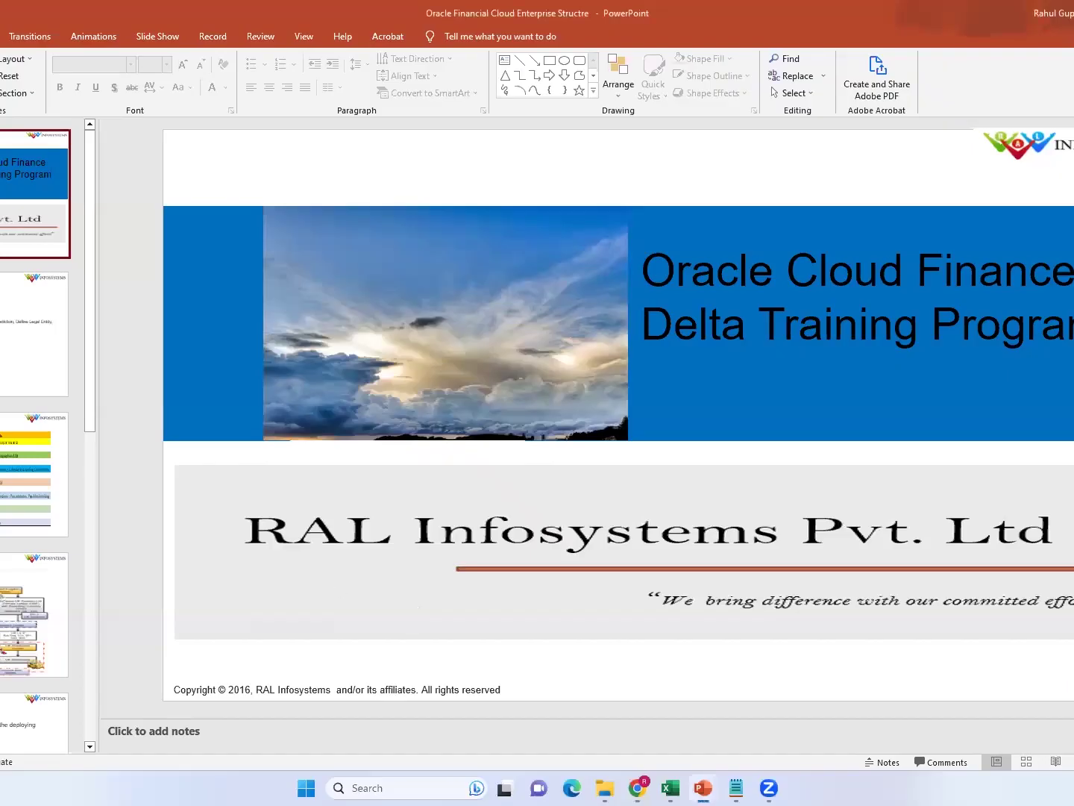
click(2, 491)
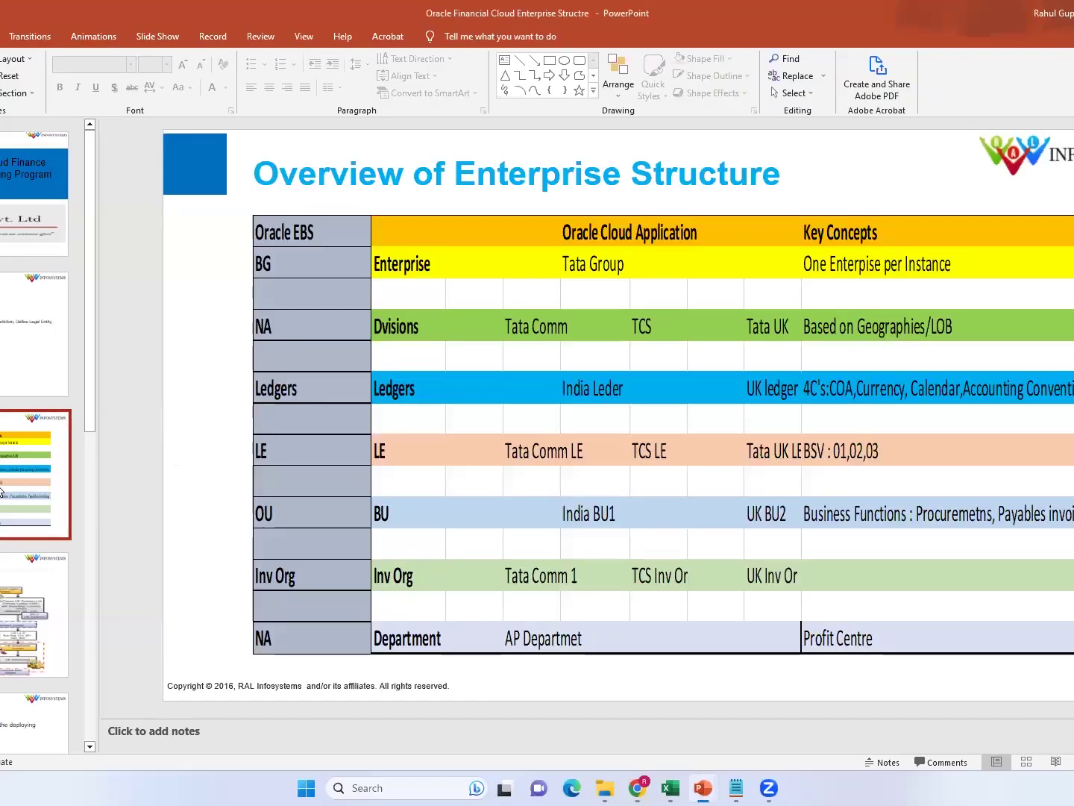